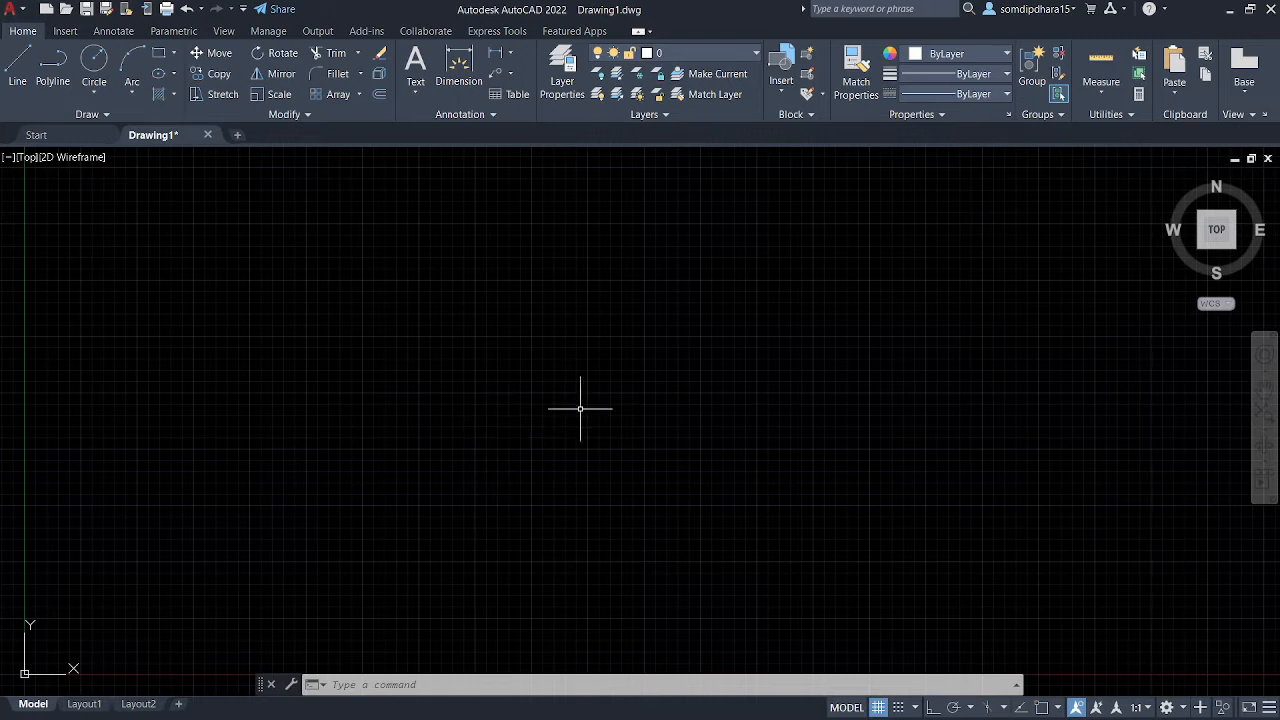
- Try the 3D Basics workspace and return to the Drafting & Annotation workspace
{"action": "left_click", "coordinate": [1181, 707]}
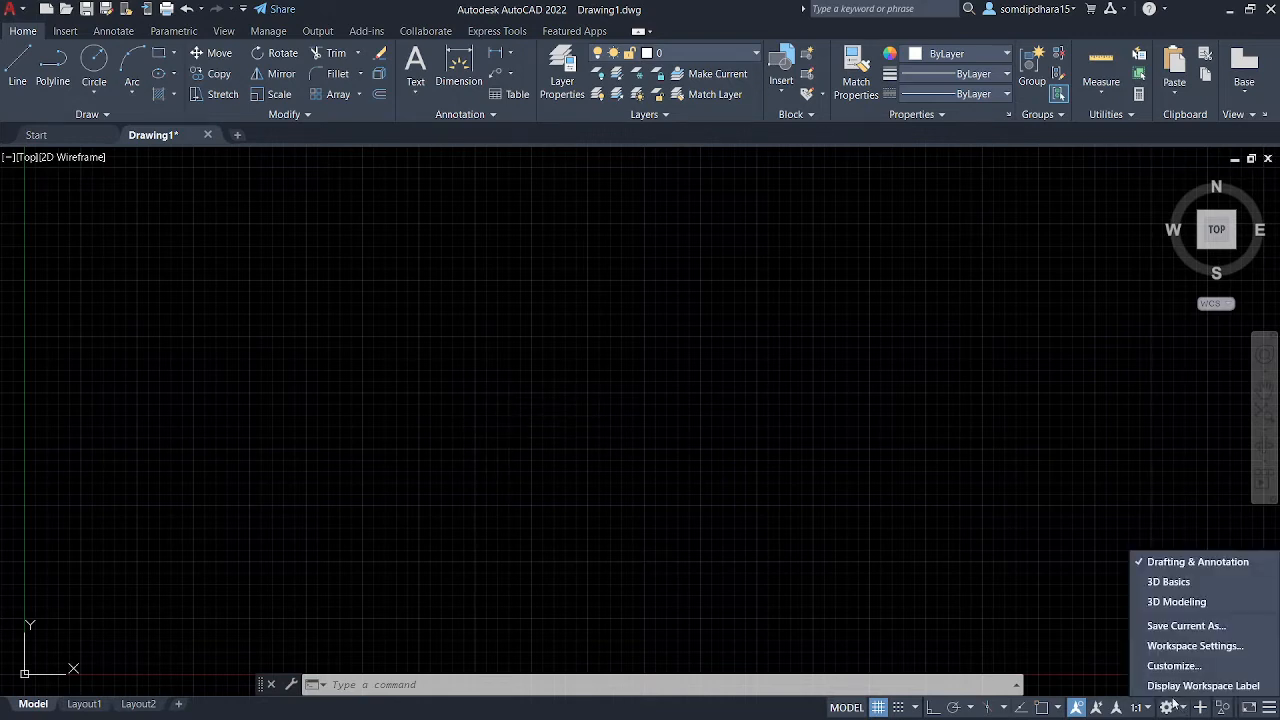
{"action": "left_click", "coordinate": [1183, 588]}
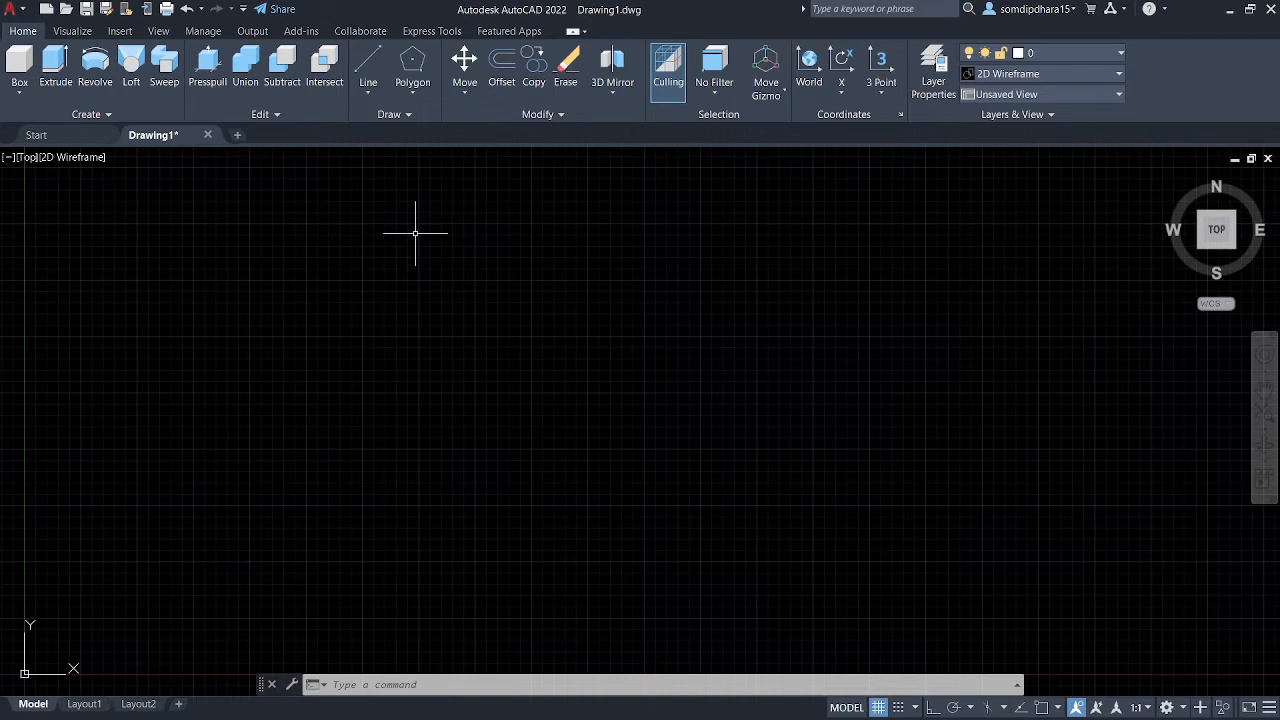
{"action": "left_click", "coordinate": [1181, 708]}
{"action": "left_click", "coordinate": [1186, 562]}
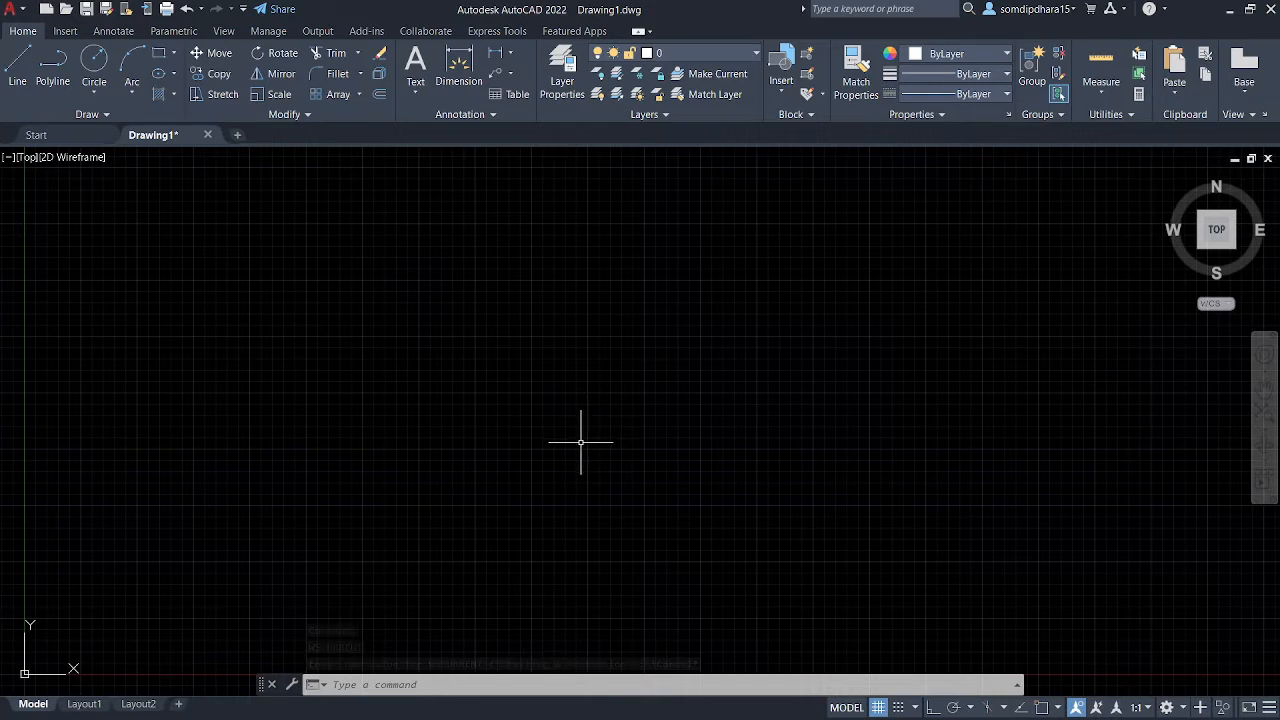
- Switch the workspace to 3D Basics
{"action": "left_click", "coordinate": [1168, 708]}
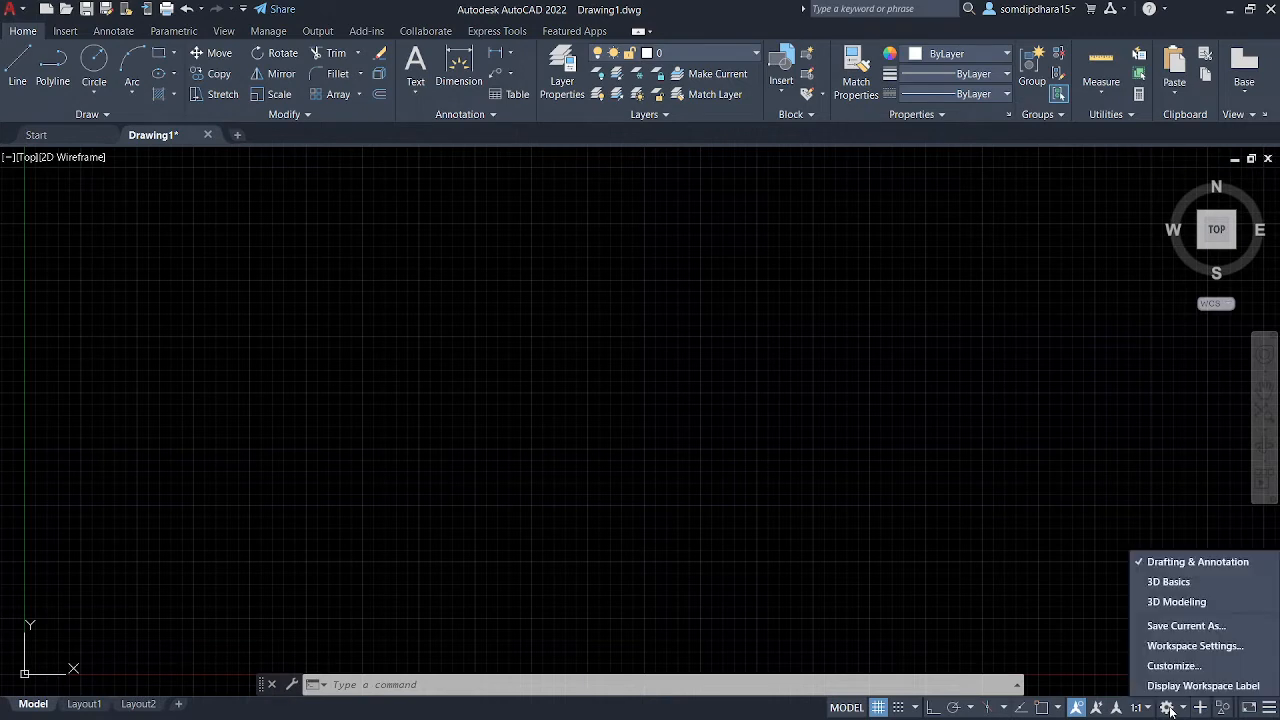
{"action": "left_click", "coordinate": [1170, 583]}
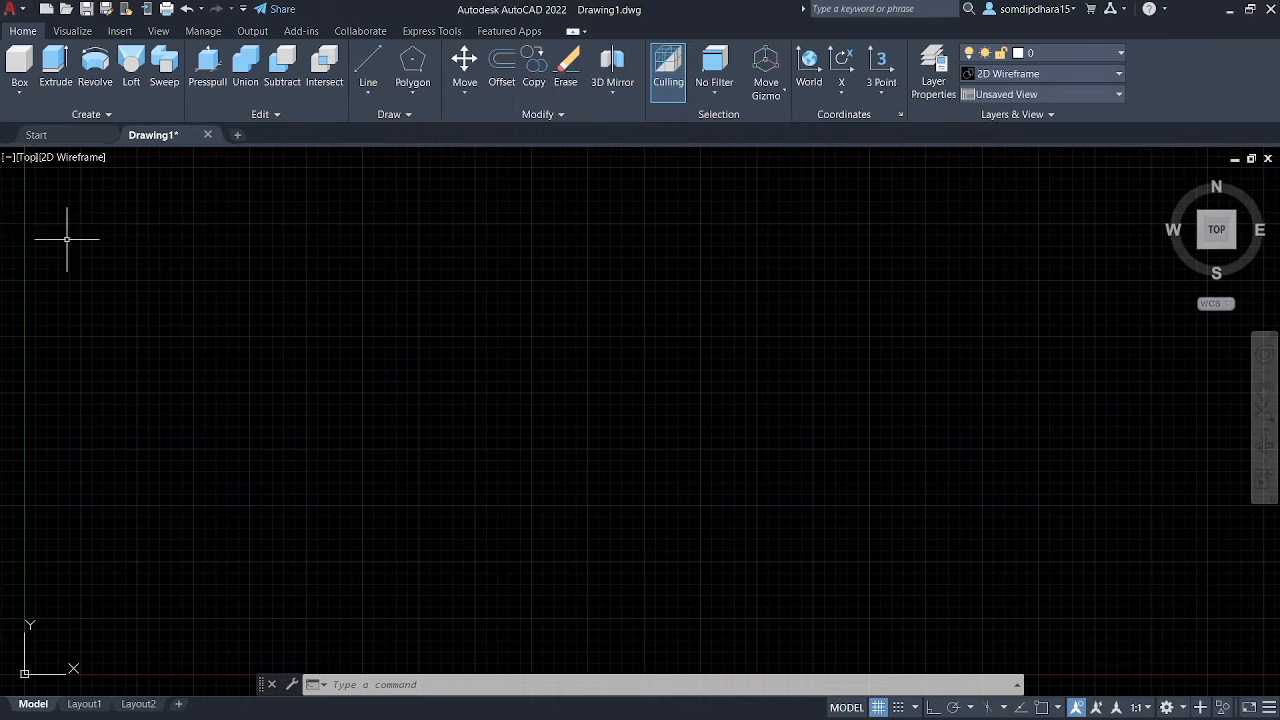
- Examine the empty drawing space and its axes from the Top and Front views
{"action": "mouse_move", "coordinate": [1222, 262]}
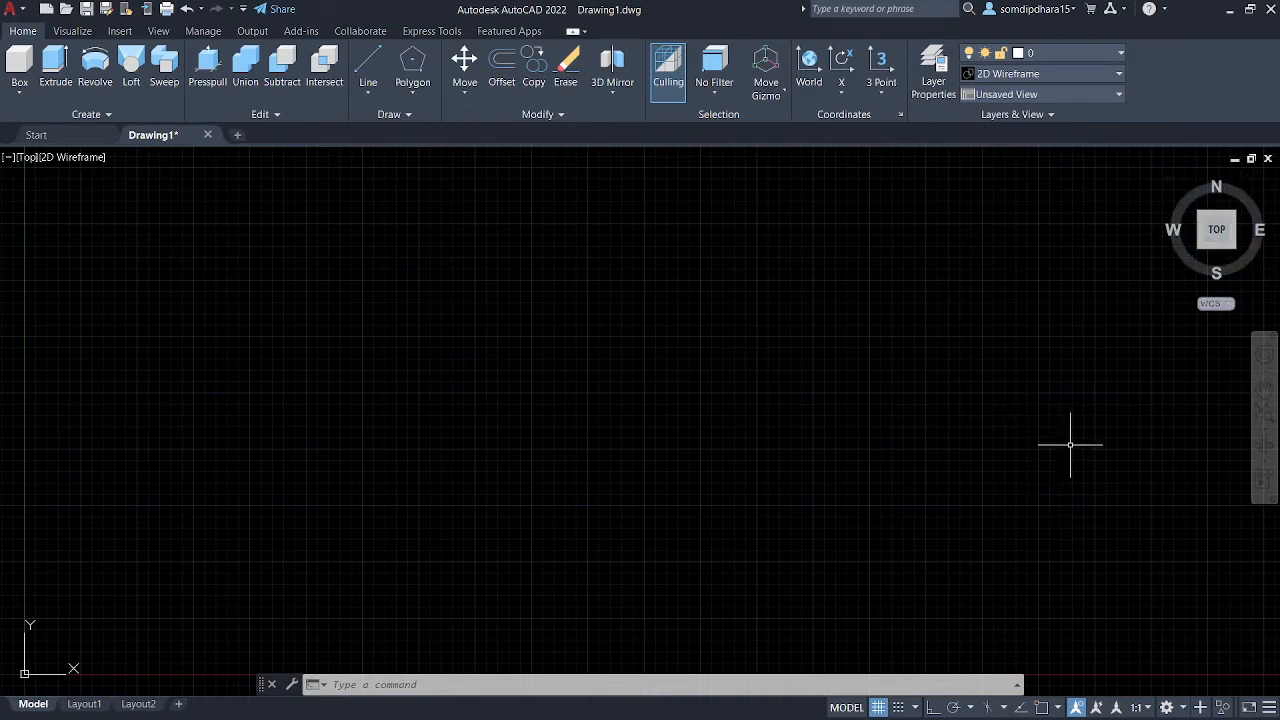
{"action": "left_click", "coordinate": [1204, 249]}
{"action": "mouse_move", "coordinate": [1204, 249]}
{"action": "left_mouse_down"}
{"action": "mouse_move", "coordinate": [1242, 206]}
{"action": "mouse_move", "coordinate": [1246, 232]}
{"action": "mouse_move", "coordinate": [1208, 222]}
{"action": "mouse_move", "coordinate": [1195, 190]}
{"action": "mouse_move", "coordinate": [1204, 159]}
{"action": "mouse_move", "coordinate": [1274, 175]}
{"action": "mouse_move", "coordinate": [1222, 225]}
{"action": "mouse_move", "coordinate": [1200, 228]}
{"action": "mouse_move", "coordinate": [1246, 230]}
{"action": "mouse_move", "coordinate": [1222, 225]}
{"action": "left_mouse_up"}
{"action": "left_click", "coordinate": [1222, 225]}
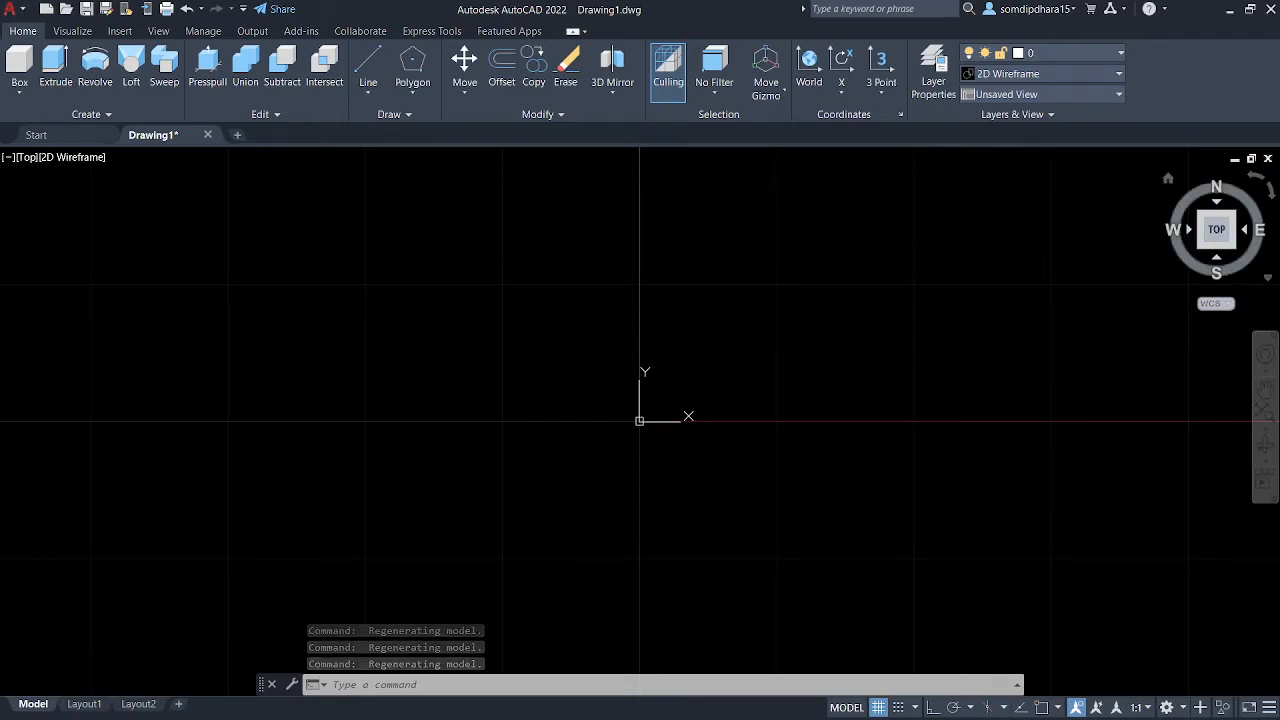
{"action": "scroll", "coordinate": [1010, 310], "scroll_direction": "down", "scroll_amount": 5}
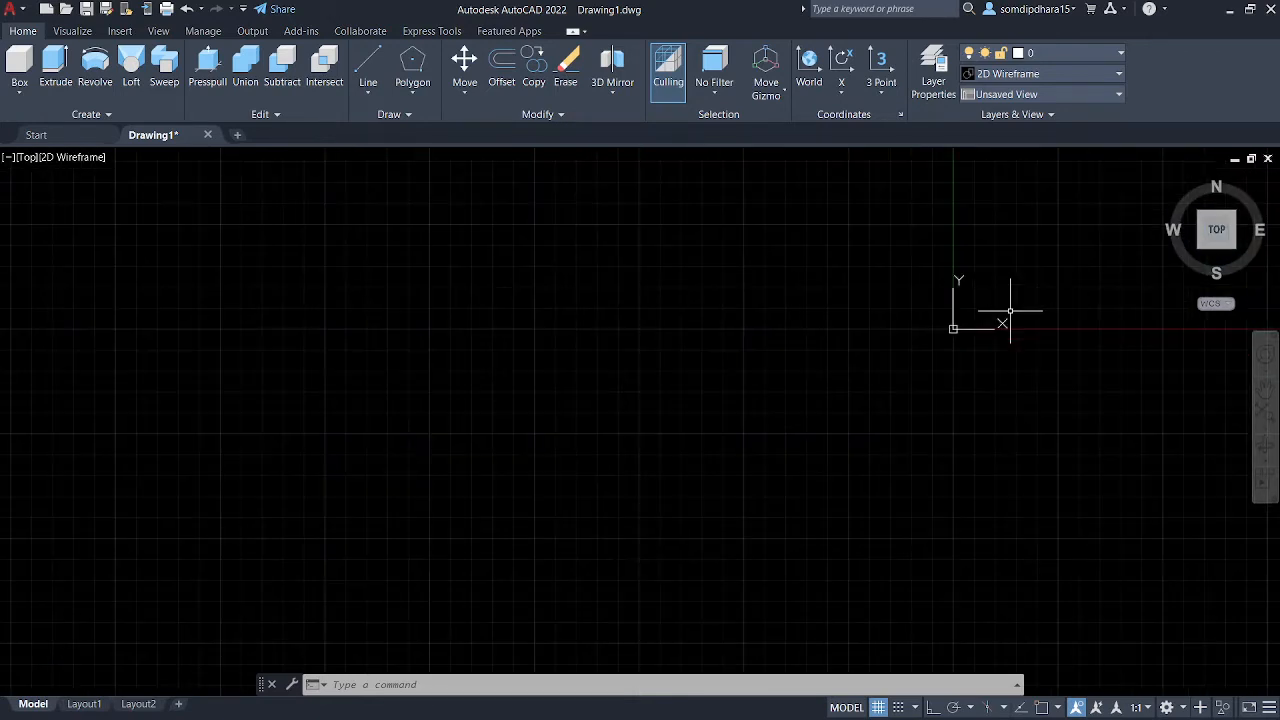
{"action": "middle_click_drag", "start_coordinate": [1006, 309], "coordinate": [368, 513]}
{"action": "middle_click_drag", "start_coordinate": [837, 403], "coordinate": [776, 430]}
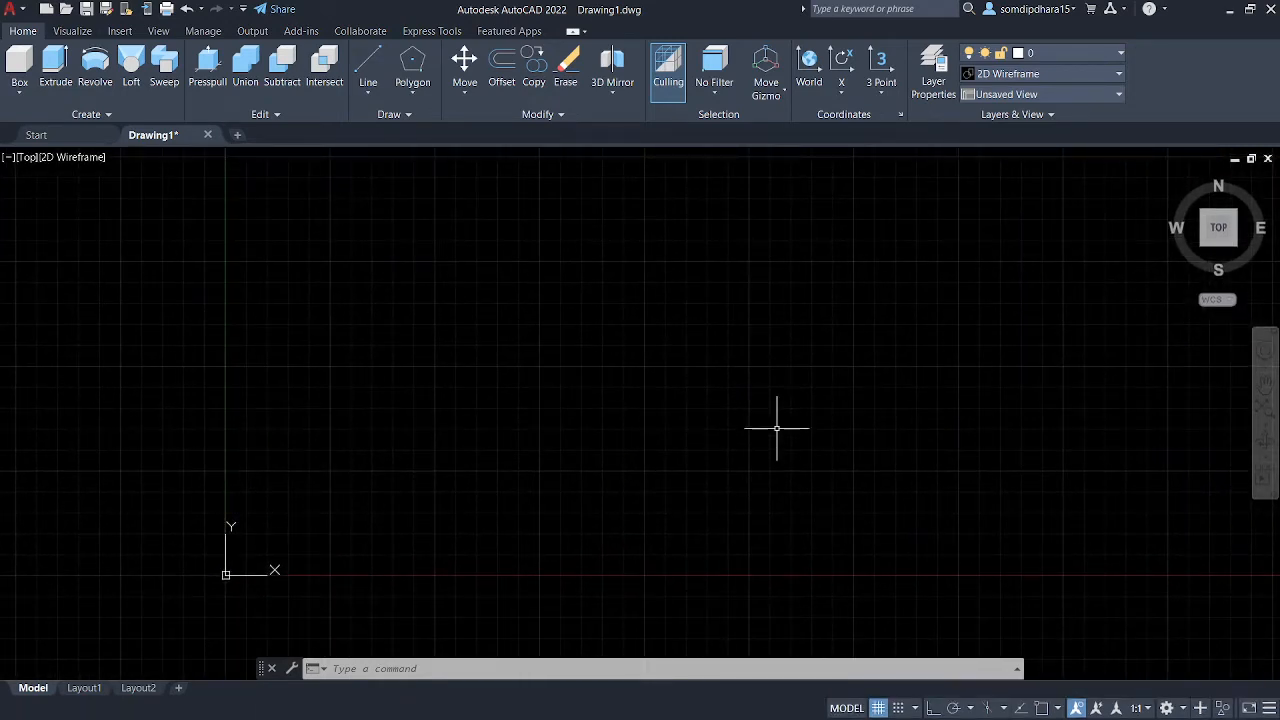
{"action": "left_click", "coordinate": [1219, 257]}
{"action": "left_click_drag", "start_coordinate": [1016, 283], "coordinate": [943, 305]}
{"action": "middle_click_drag", "start_coordinate": [1065, 278], "coordinate": [830, 363]}
{"action": "left_click", "coordinate": [1232, 212]}
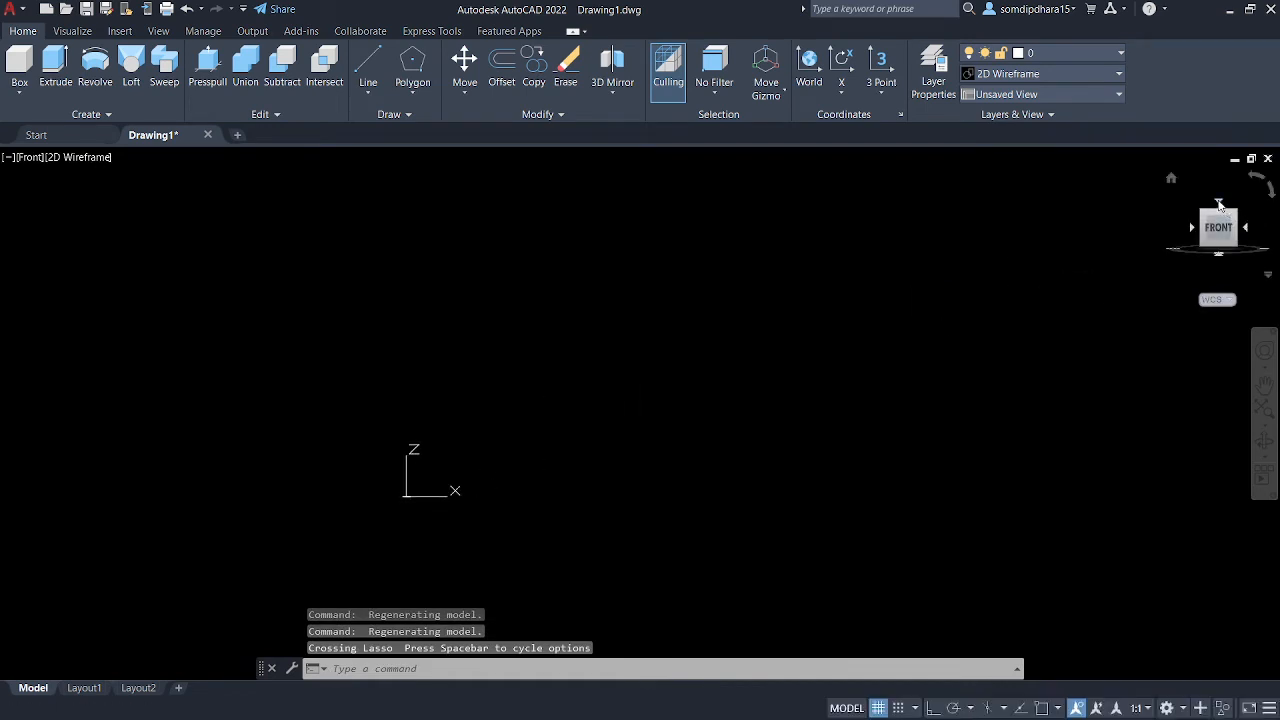
- View the empty drawing space from the Front, Right and Left sides and return to the Top view
{"action": "left_click", "coordinate": [1219, 257]}
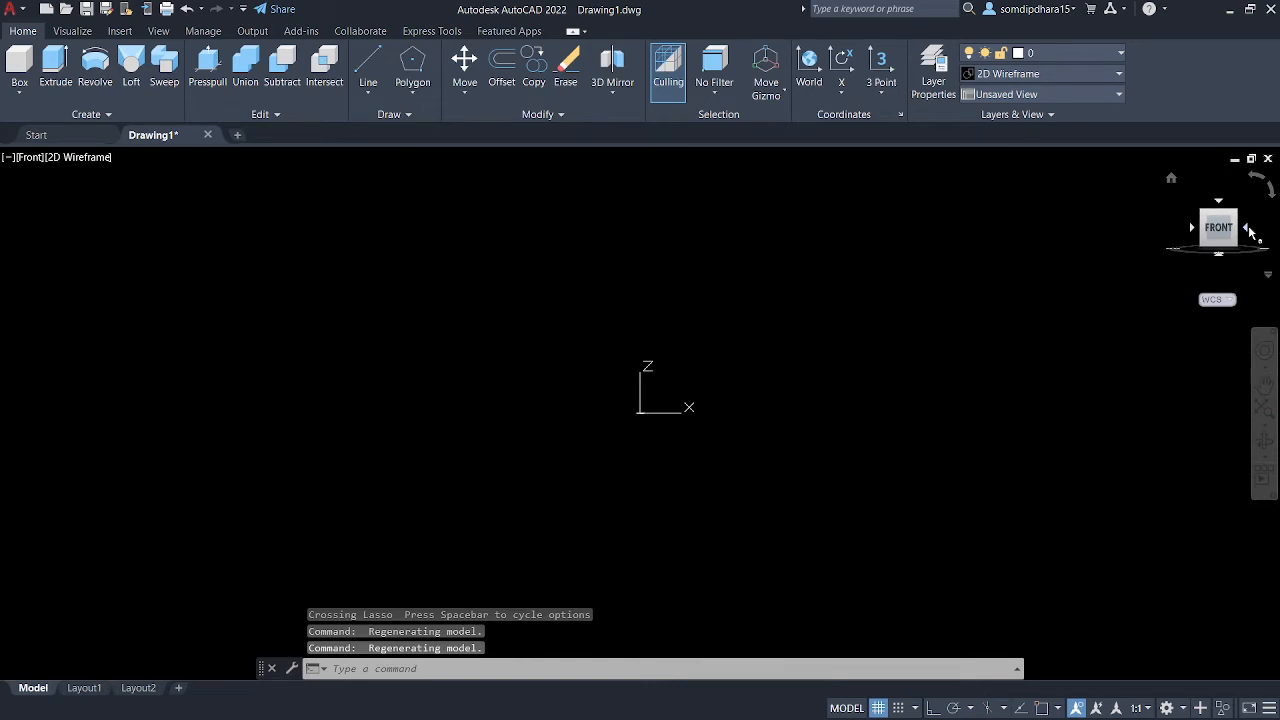
{"action": "left_click", "coordinate": [1249, 230]}
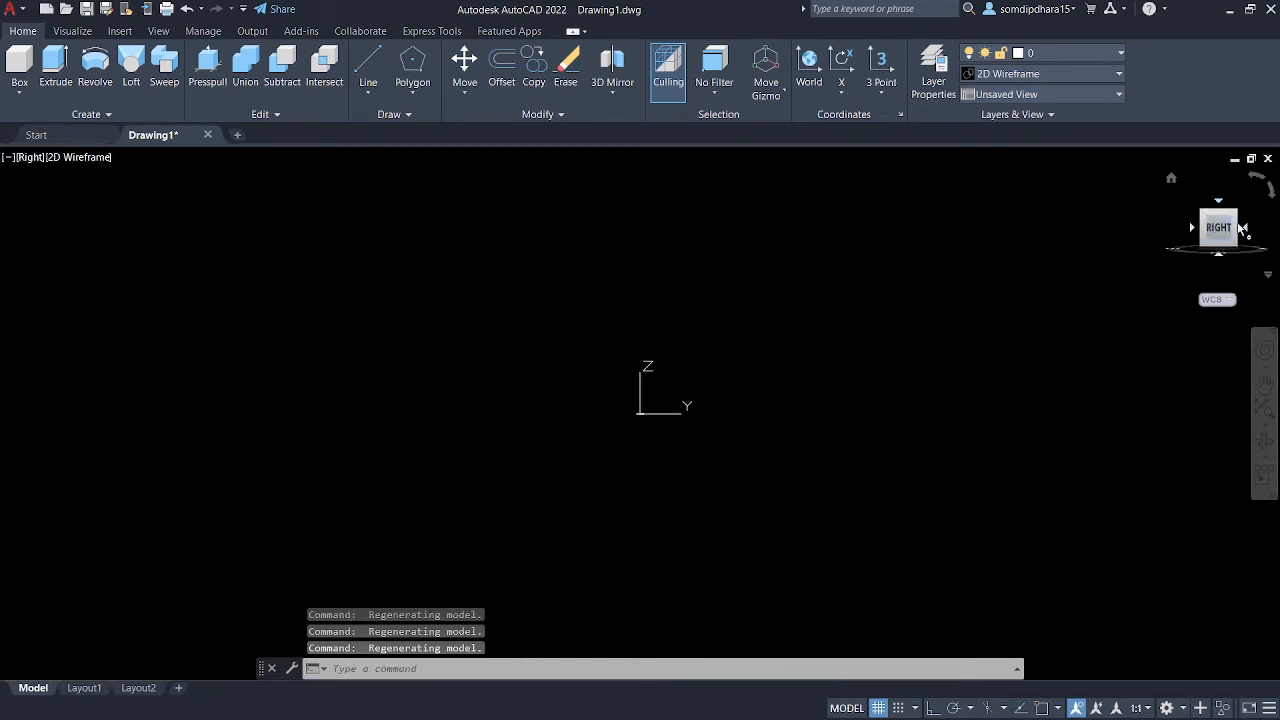
{"action": "left_click", "coordinate": [1193, 228]}
{"action": "left_click", "coordinate": [1191, 229]}
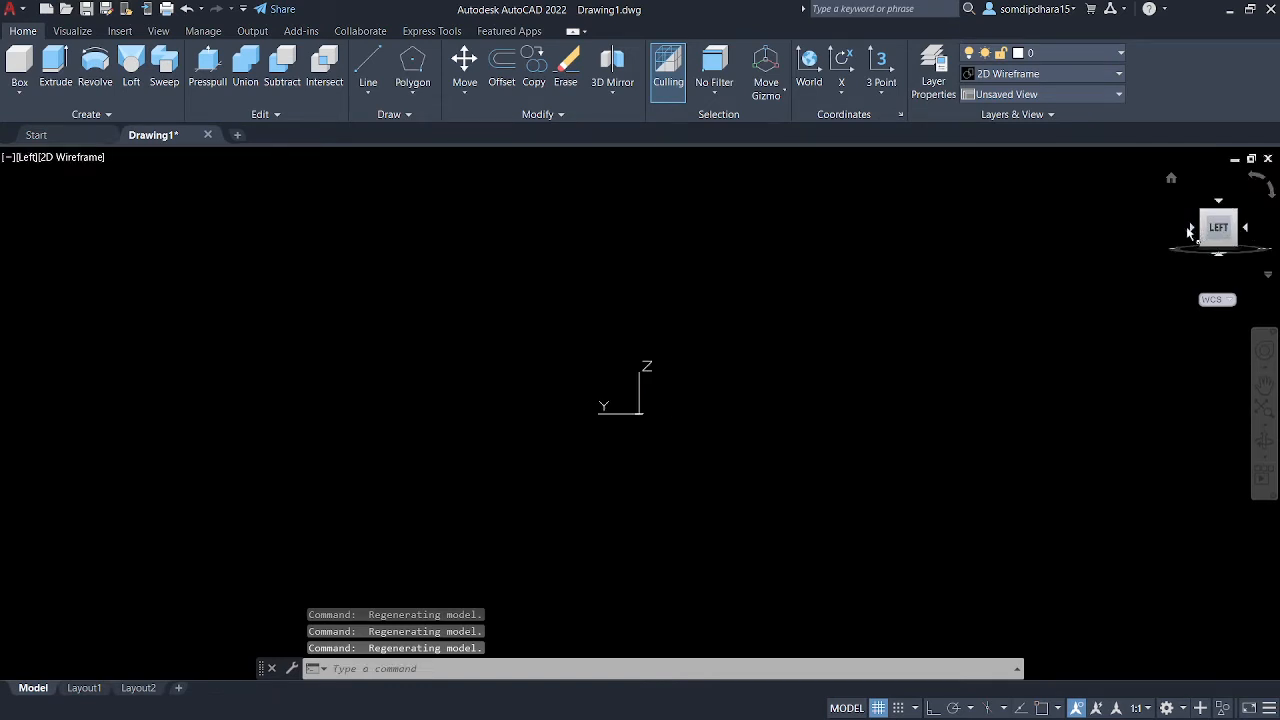
{"action": "left_click", "coordinate": [1246, 228]}
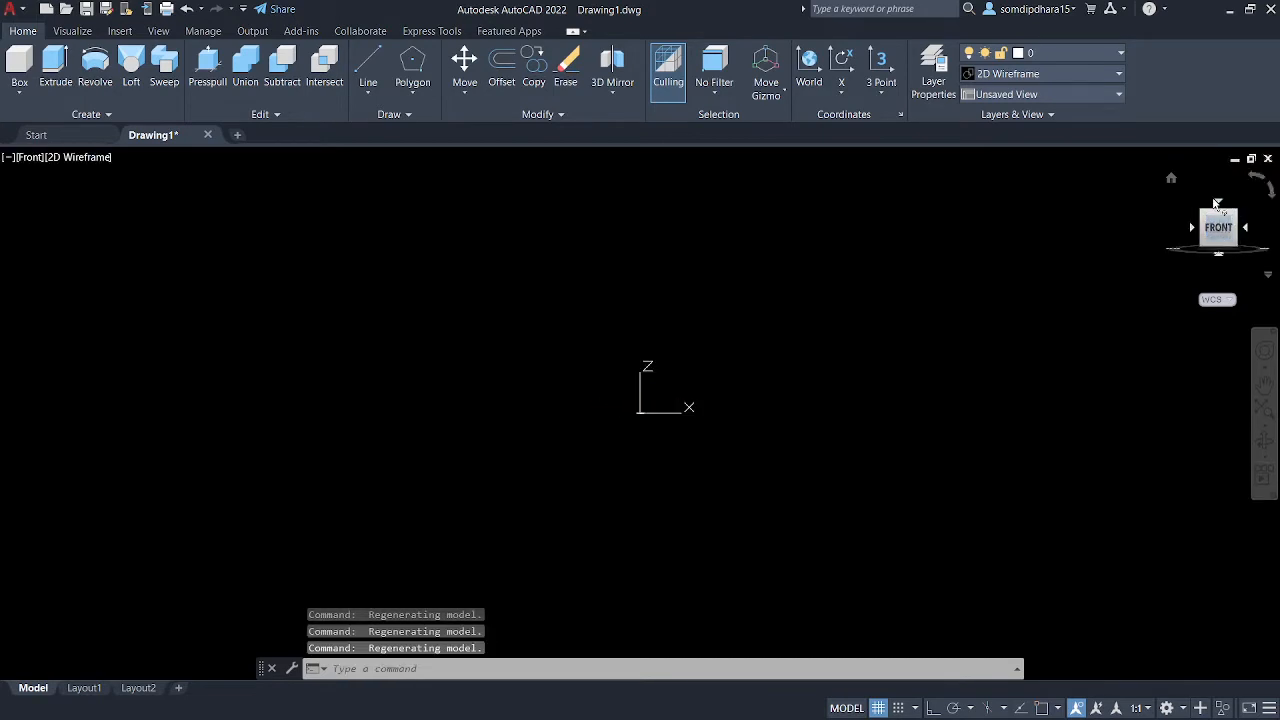
{"action": "left_click", "coordinate": [1218, 201]}
{"action": "middle_click_drag", "start_coordinate": [989, 371], "coordinate": [729, 412]}
{"action": "scroll", "coordinate": [734, 409], "scroll_direction": "down", "scroll_amount": 8}
{"action": "middle_click_drag", "start_coordinate": [956, 367], "coordinate": [654, 443]}
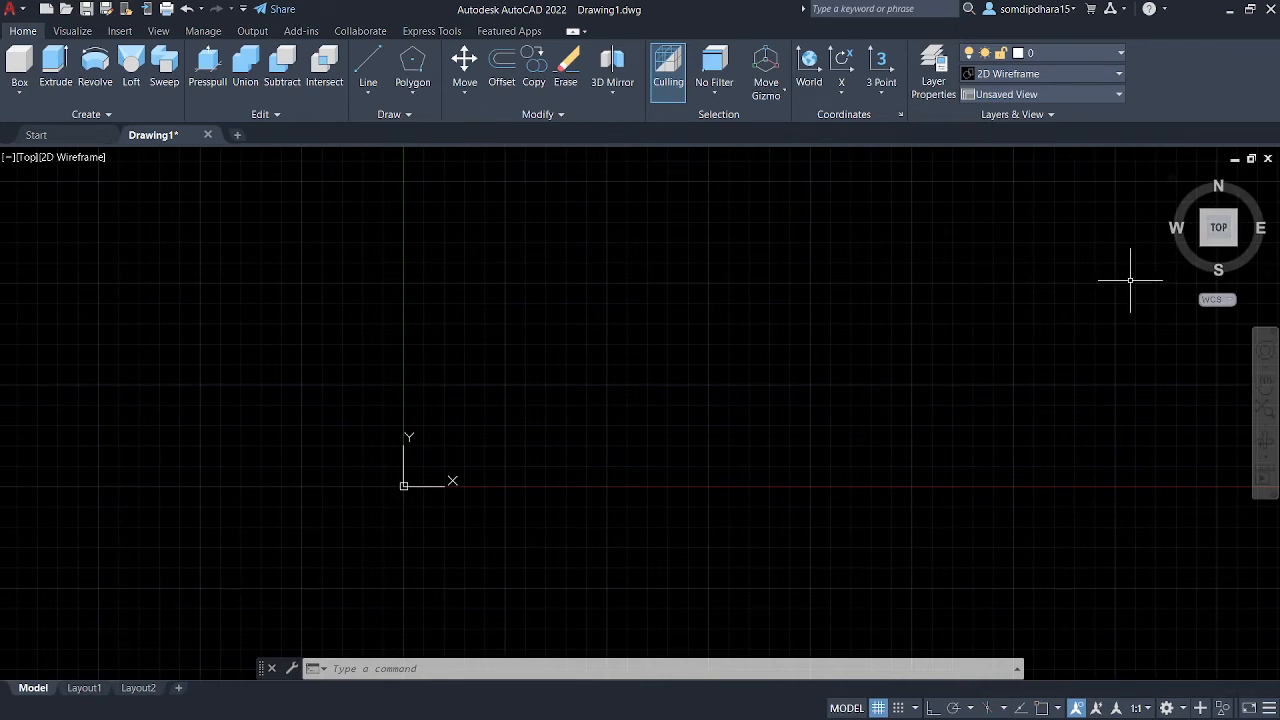
{"action": "middle_click_drag", "start_coordinate": [1074, 291], "coordinate": [748, 439]}
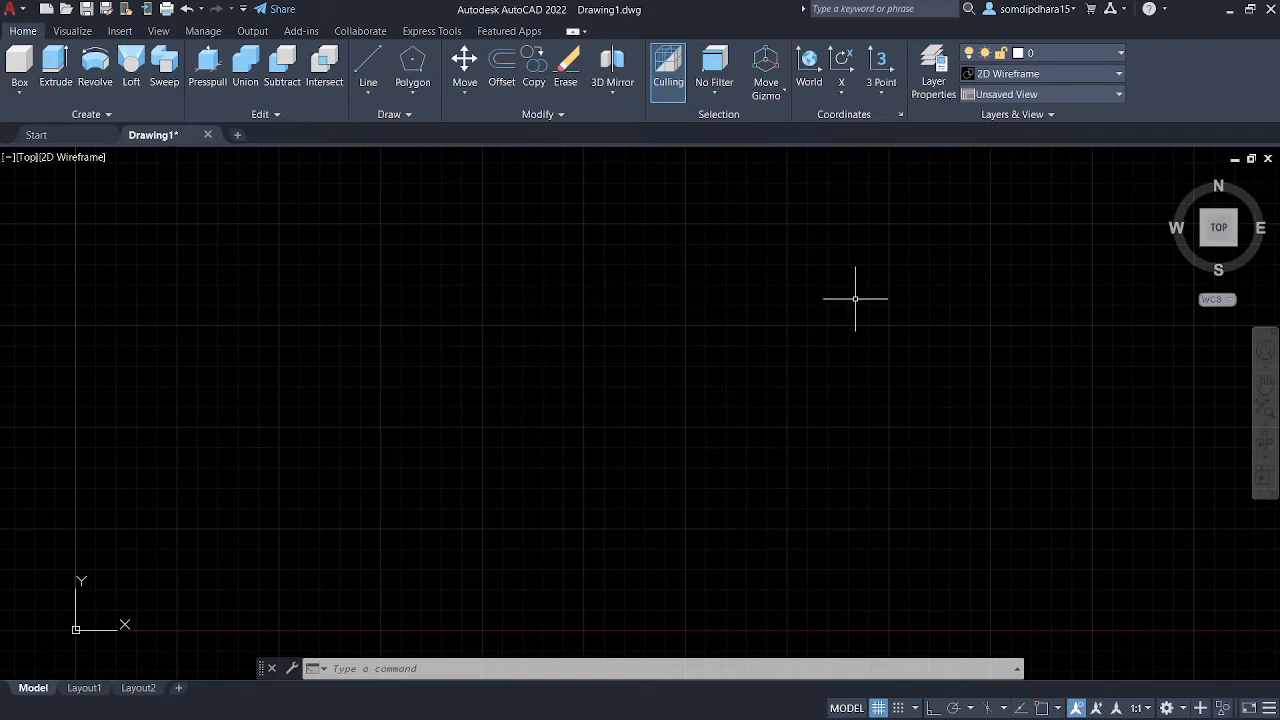
- Look at the drawing space in SW Isometric and return to the Top view
{"action": "left_click", "coordinate": [1200, 248]}
{"action": "middle_click_drag", "start_coordinate": [1023, 299], "coordinate": [875, 476]}
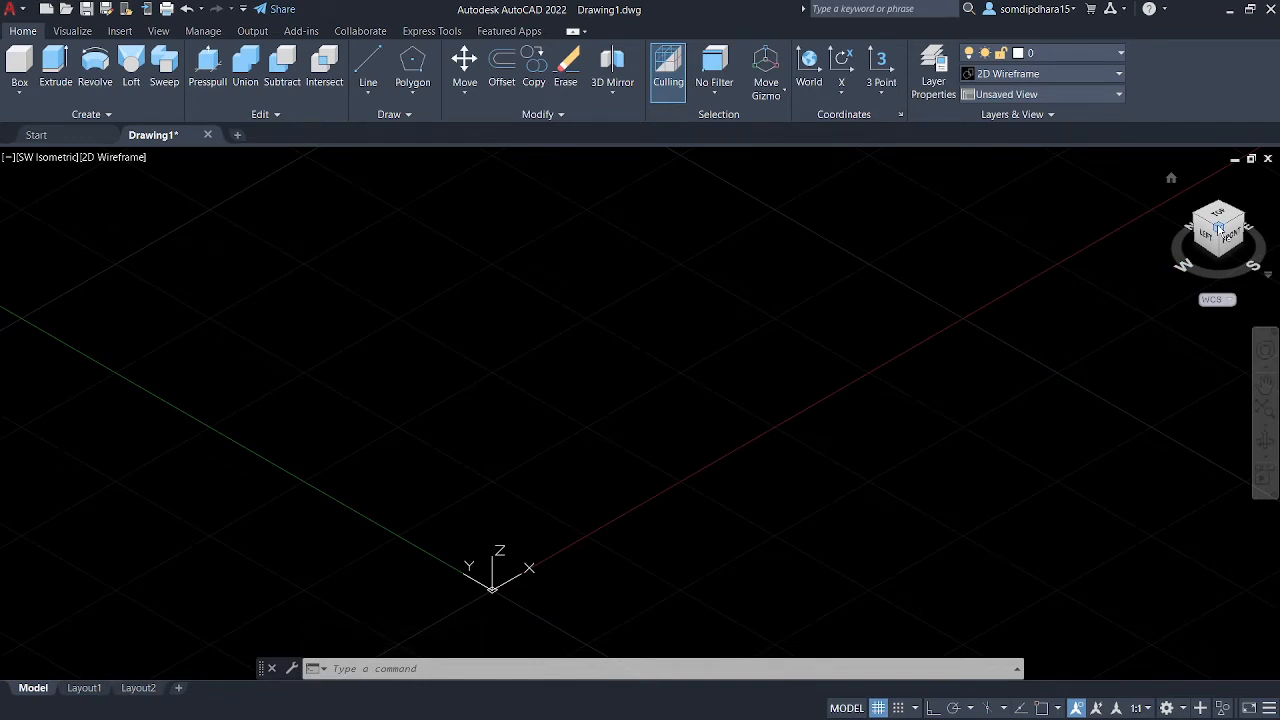
{"action": "left_click", "coordinate": [1218, 227]}
{"action": "middle_click_drag", "start_coordinate": [986, 291], "coordinate": [589, 390]}
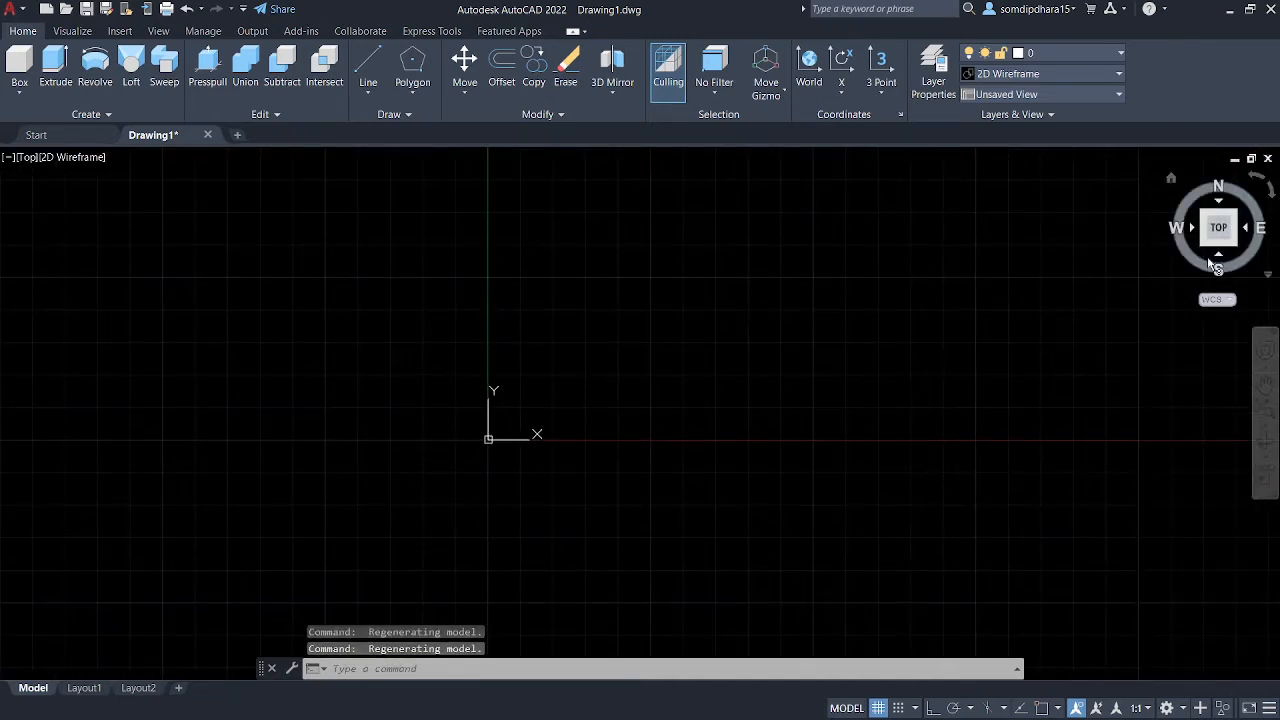
- Set the view to SW Isometric and start a box with a 6 by 6 base near the origin
{"action": "left_click", "coordinate": [29, 158]}
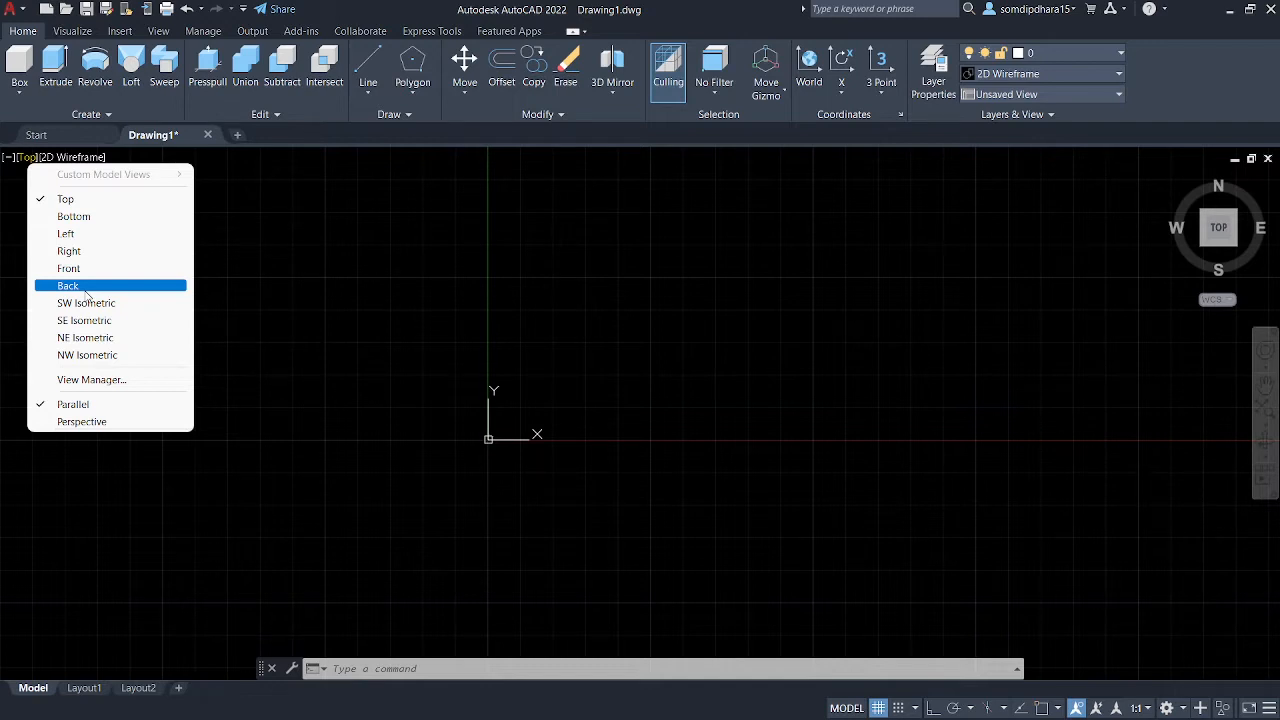
{"action": "left_click", "coordinate": [86, 303]}
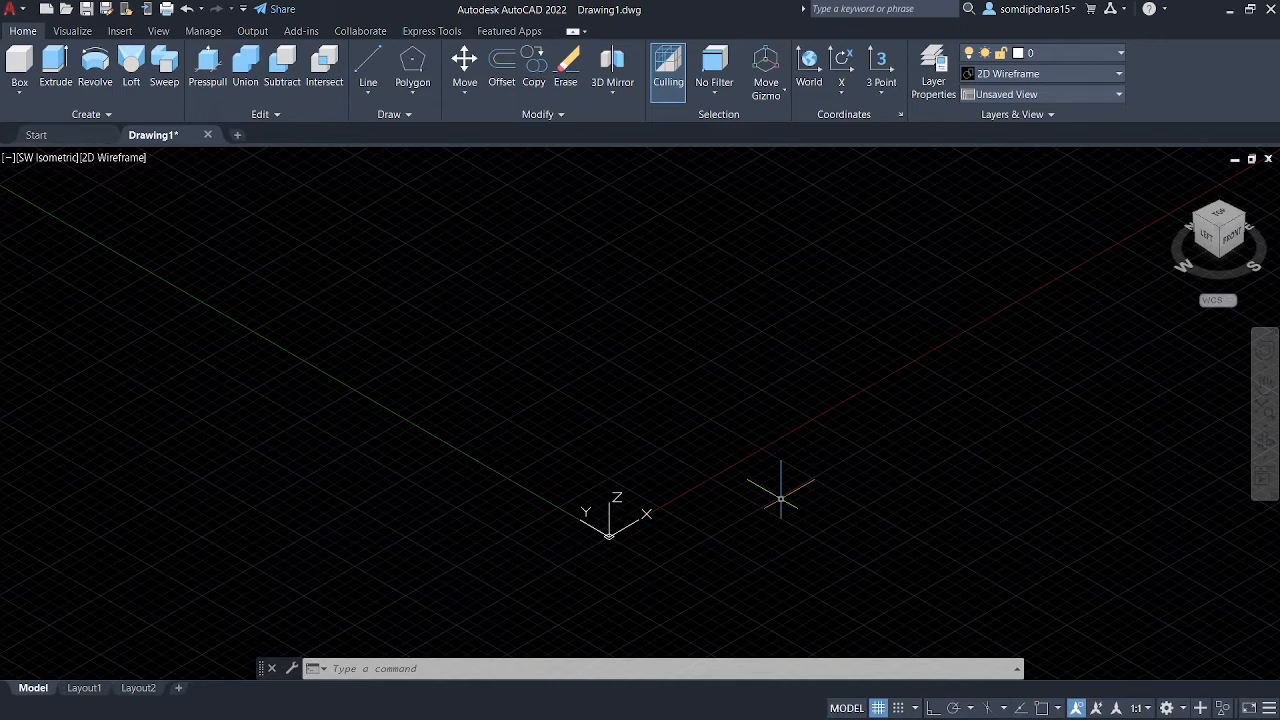
{"action": "type", "text": "BOX"}
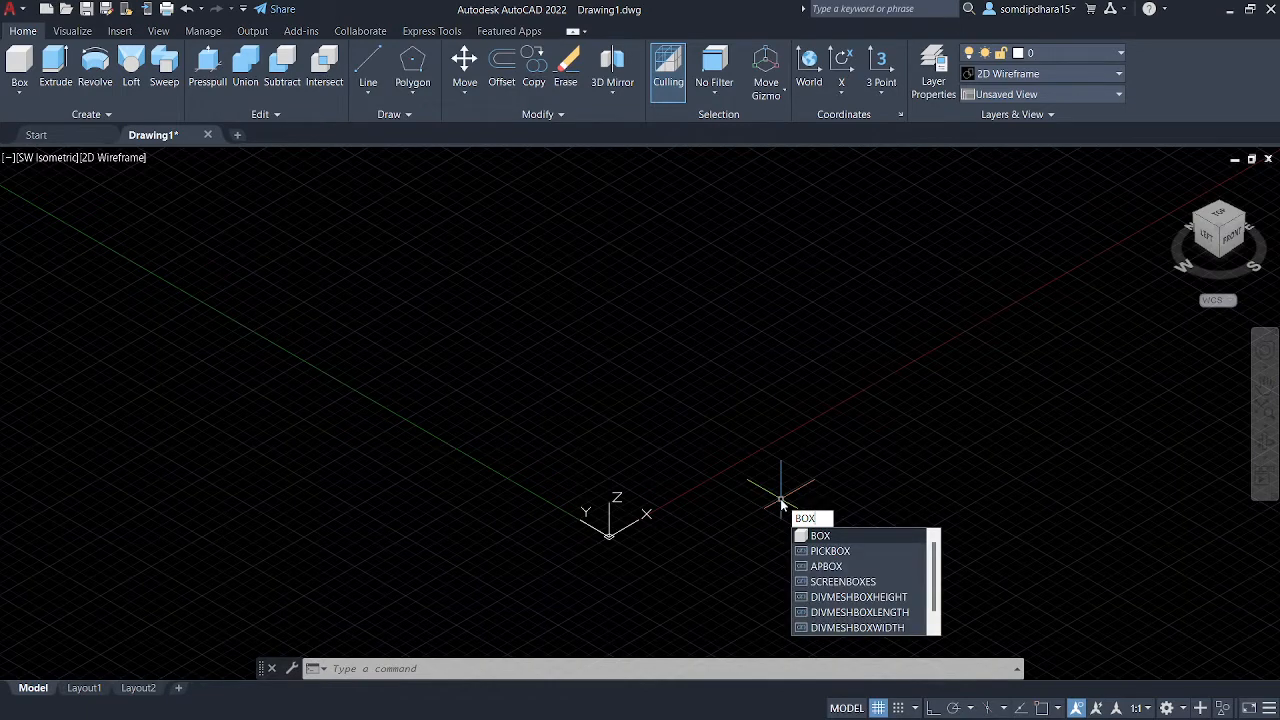
{"action": "key", "text": "Return"}
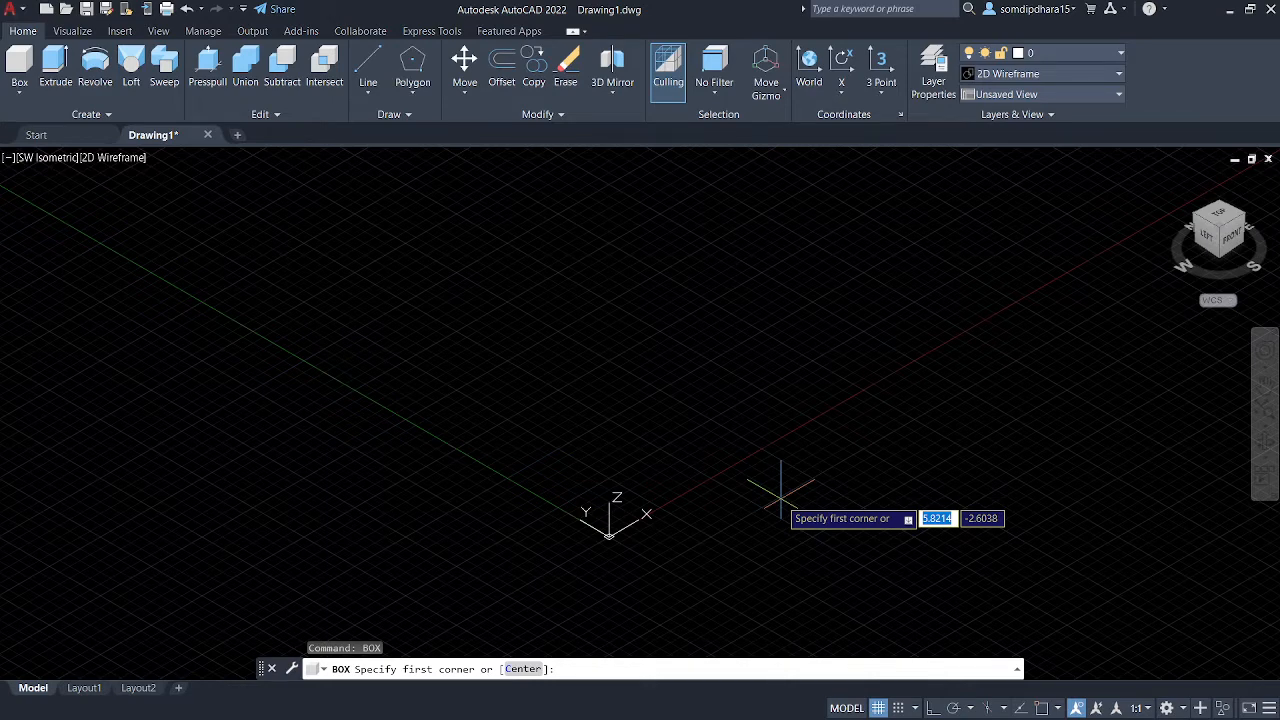
{"action": "middle_click_drag", "start_coordinate": [790, 385], "coordinate": [705, 458]}
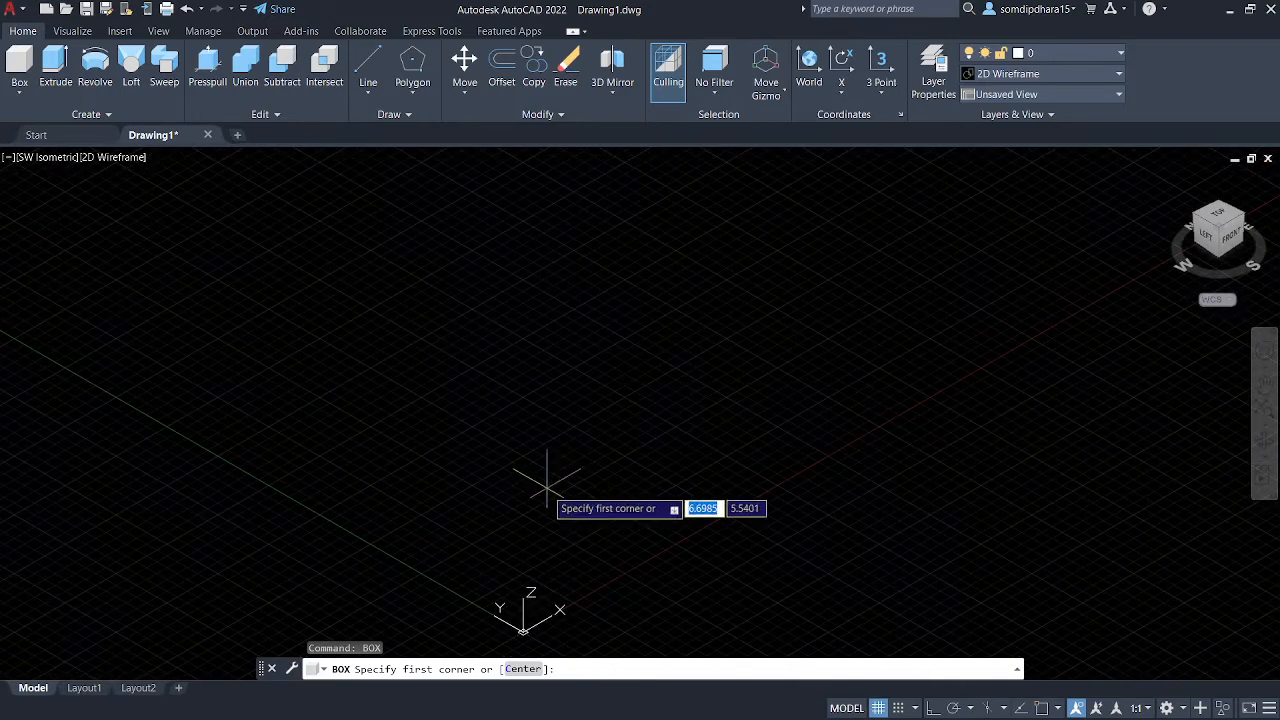
{"action": "left_click", "coordinate": [498, 464]}
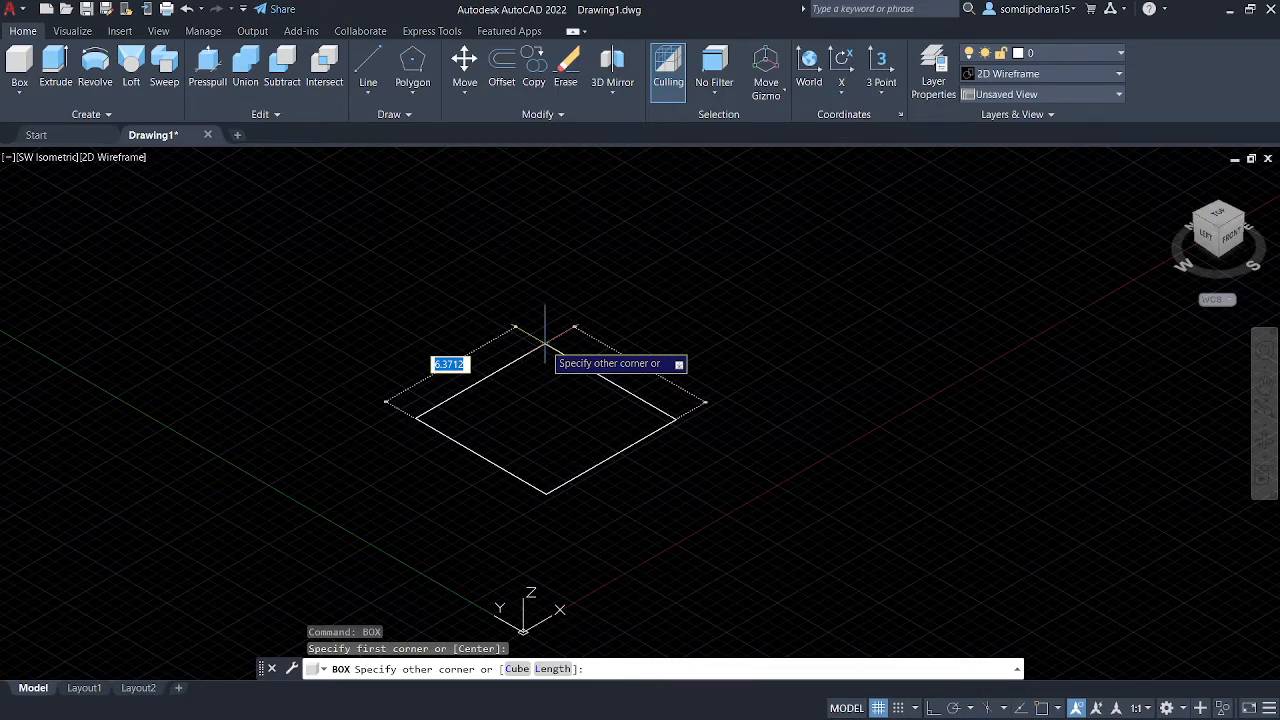
{"action": "type", "text": "6"}
{"action": "key", "text": "Tab"}
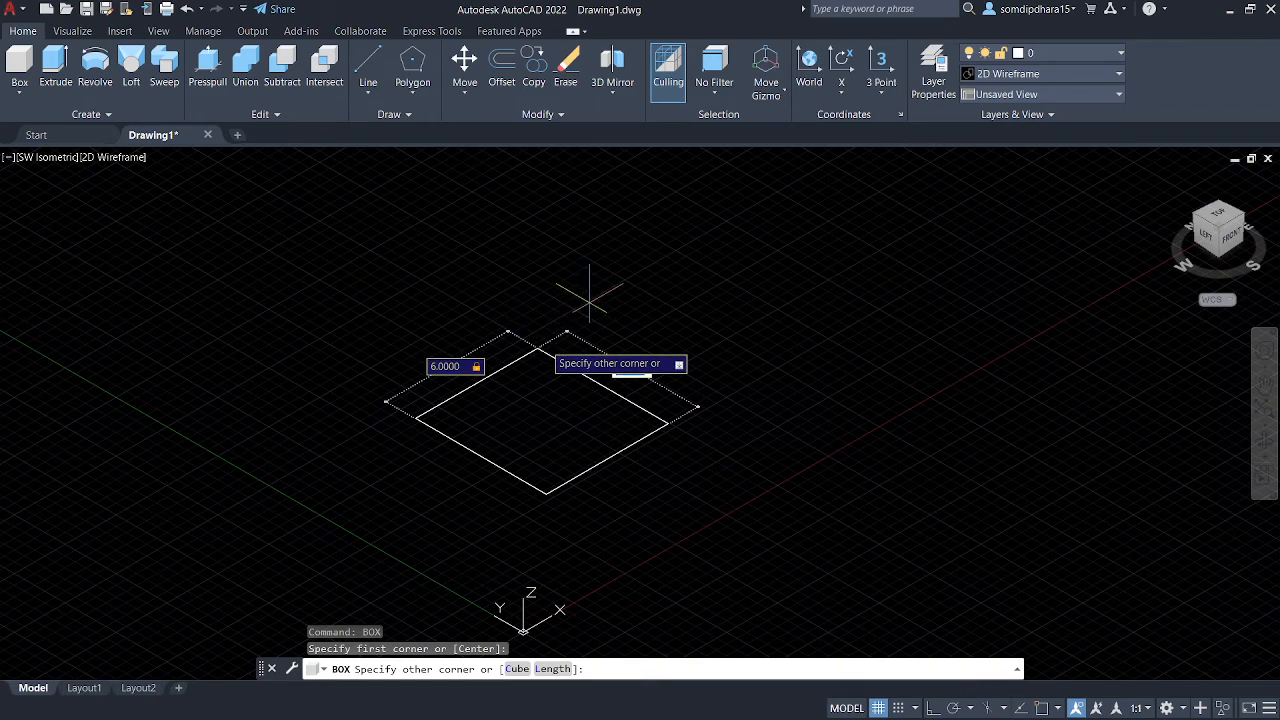
{"action": "type", "text": "6"}
{"action": "key", "text": "Return"}
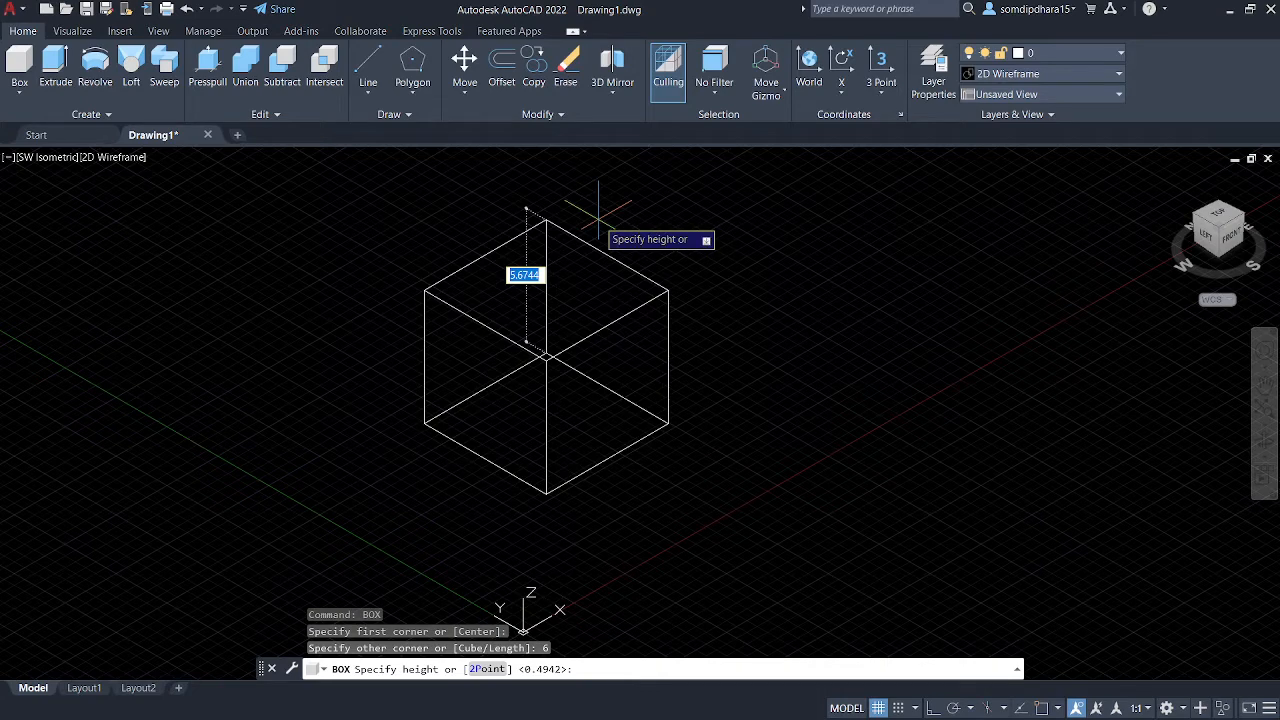
- Complete the box with a height of 6
{"action": "middle_click_drag", "start_coordinate": [608, 220], "coordinate": [619, 258]}
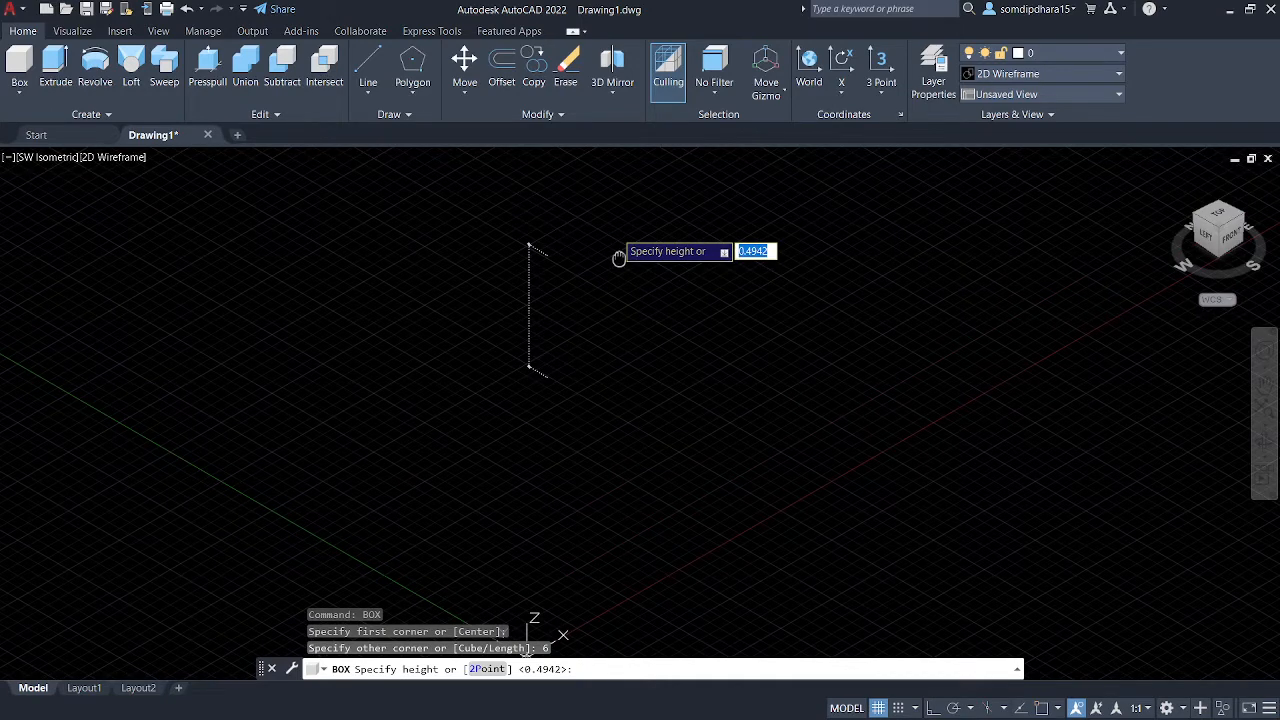
{"action": "middle_click_drag", "start_coordinate": [619, 258], "coordinate": [619, 258]}
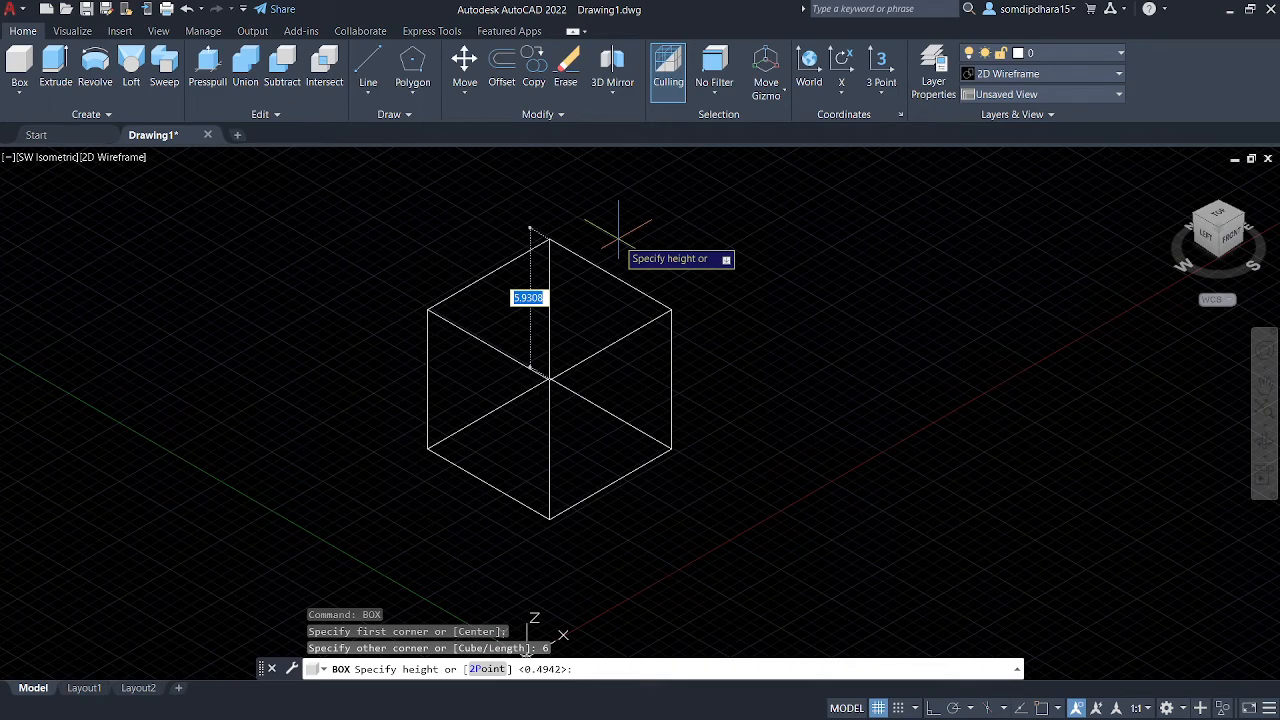
{"action": "type", "text": "6"}
{"action": "key", "text": "Return"}
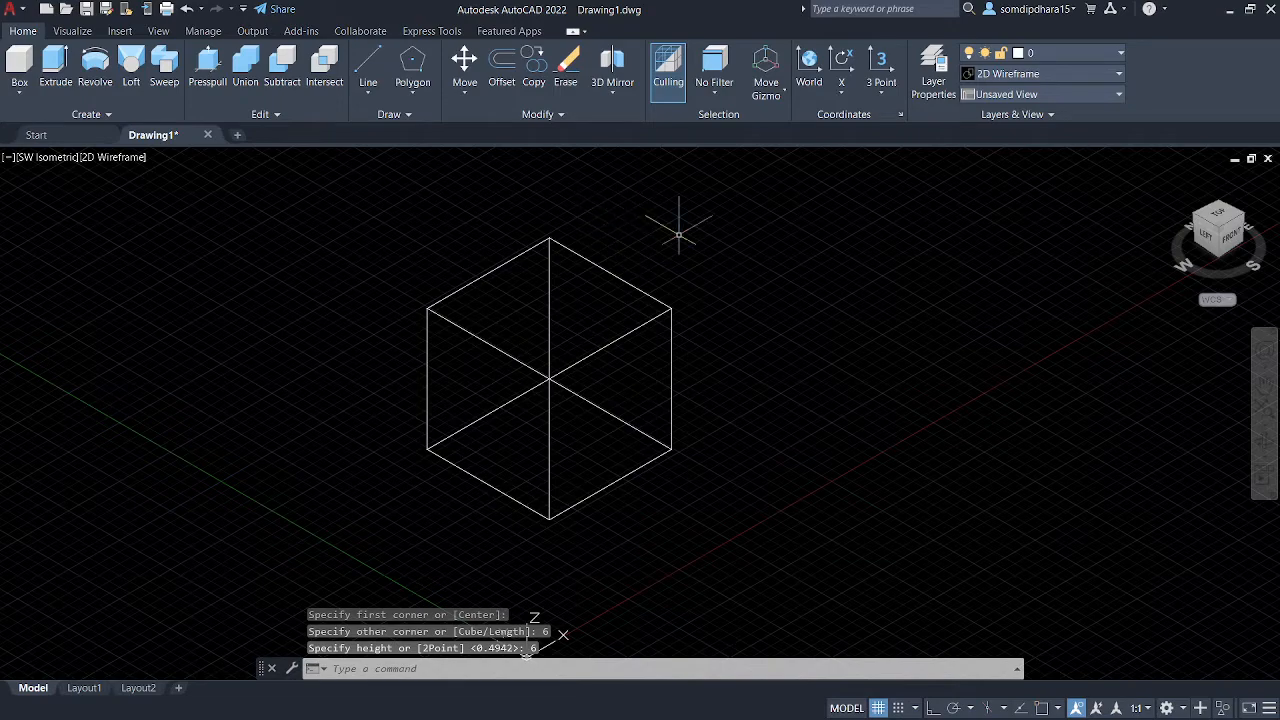
- Examine the box from an angled view showing its top, front and left sides
{"action": "middle_click_drag", "start_coordinate": [826, 323], "coordinate": [813, 348], "text": "shift"}
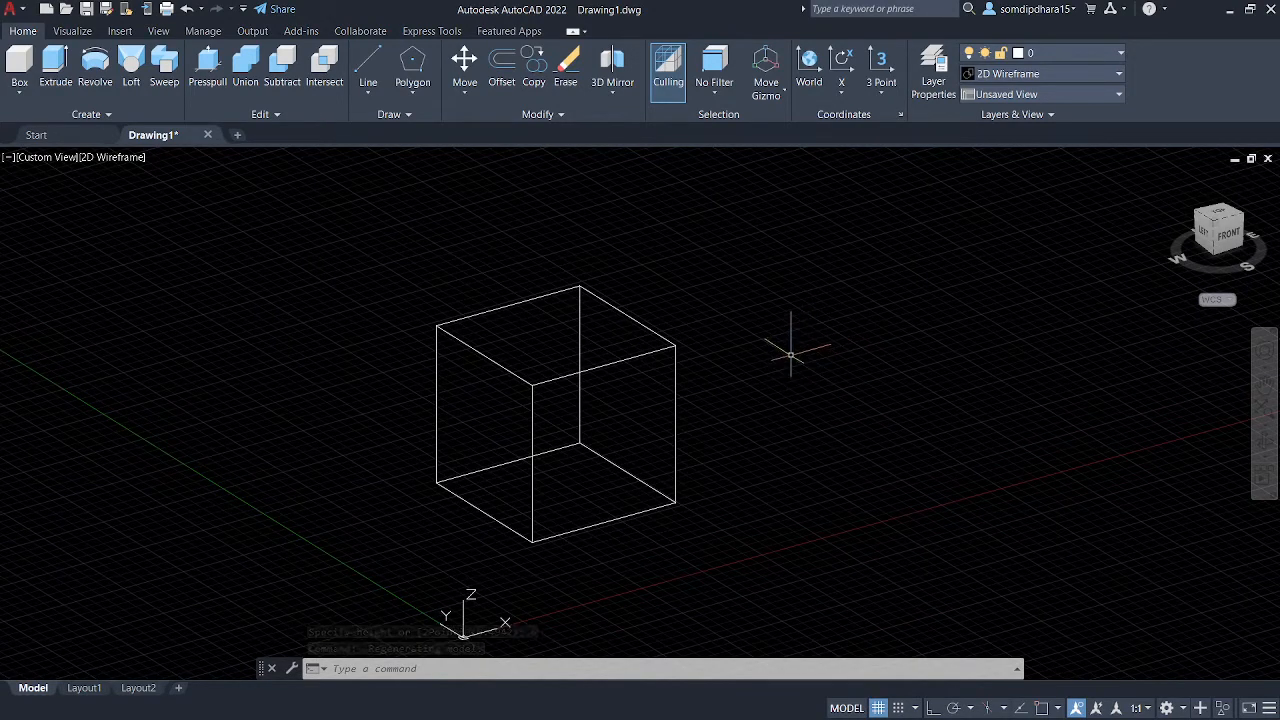
{"action": "scroll", "coordinate": [770, 358], "scroll_direction": "up", "scroll_amount": 2}
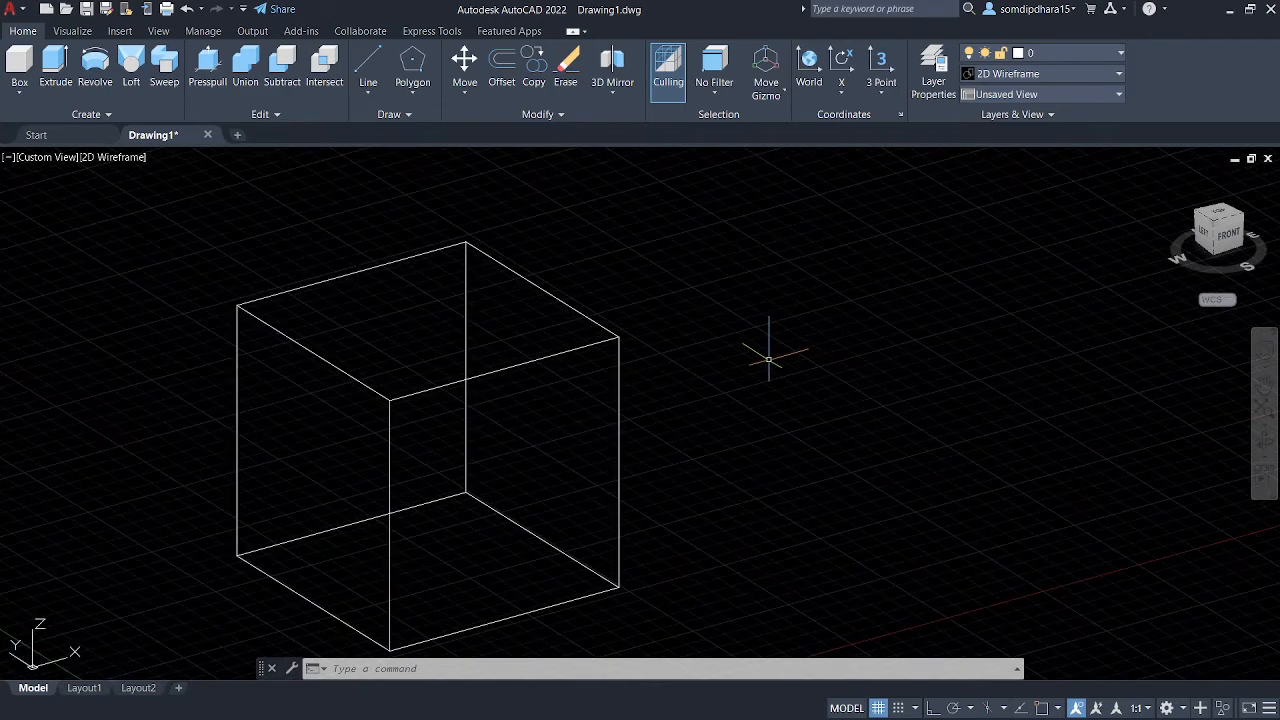
{"action": "middle_click_drag", "start_coordinate": [762, 357], "coordinate": [1025, 354]}
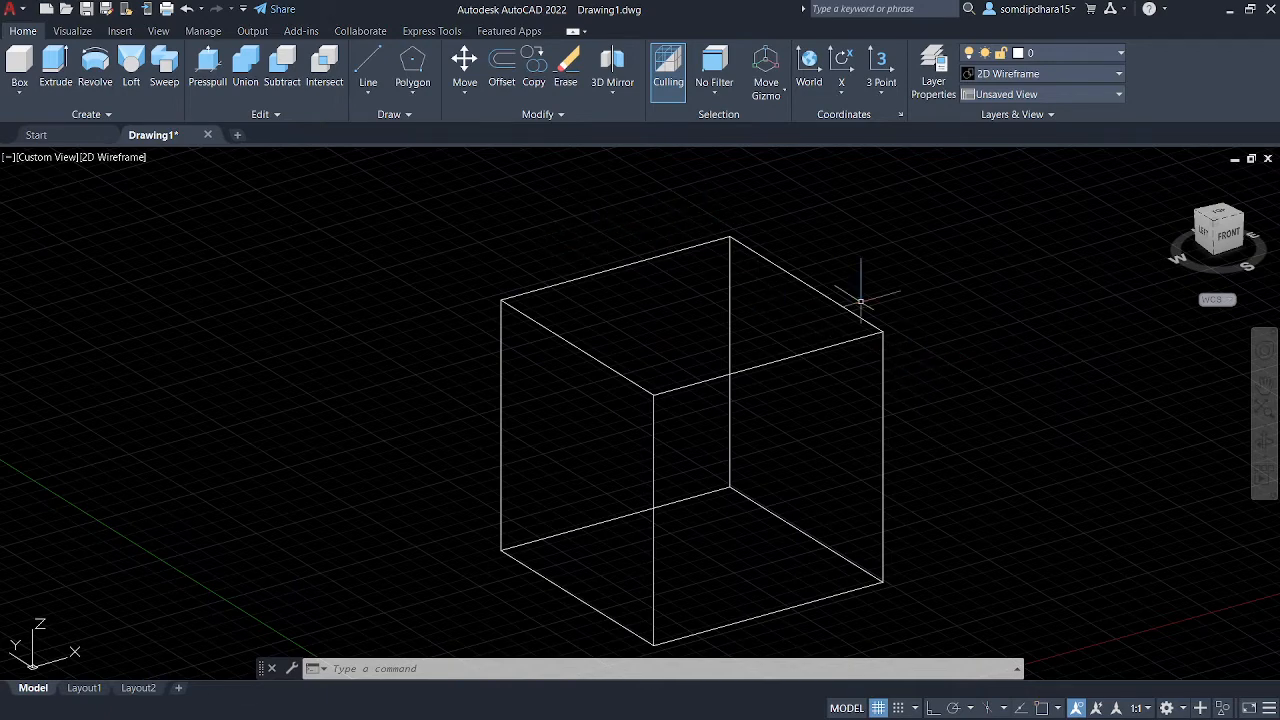
{"action": "mouse_move", "coordinate": [997, 353]}
{"action": "middle_mouse_down"}
{"action": "mouse_move", "coordinate": [953, 365]}
{"action": "mouse_move", "coordinate": [669, 354]}
{"action": "middle_mouse_up"}
{"action": "middle_click_drag", "start_coordinate": [860, 361], "coordinate": [818, 394]}
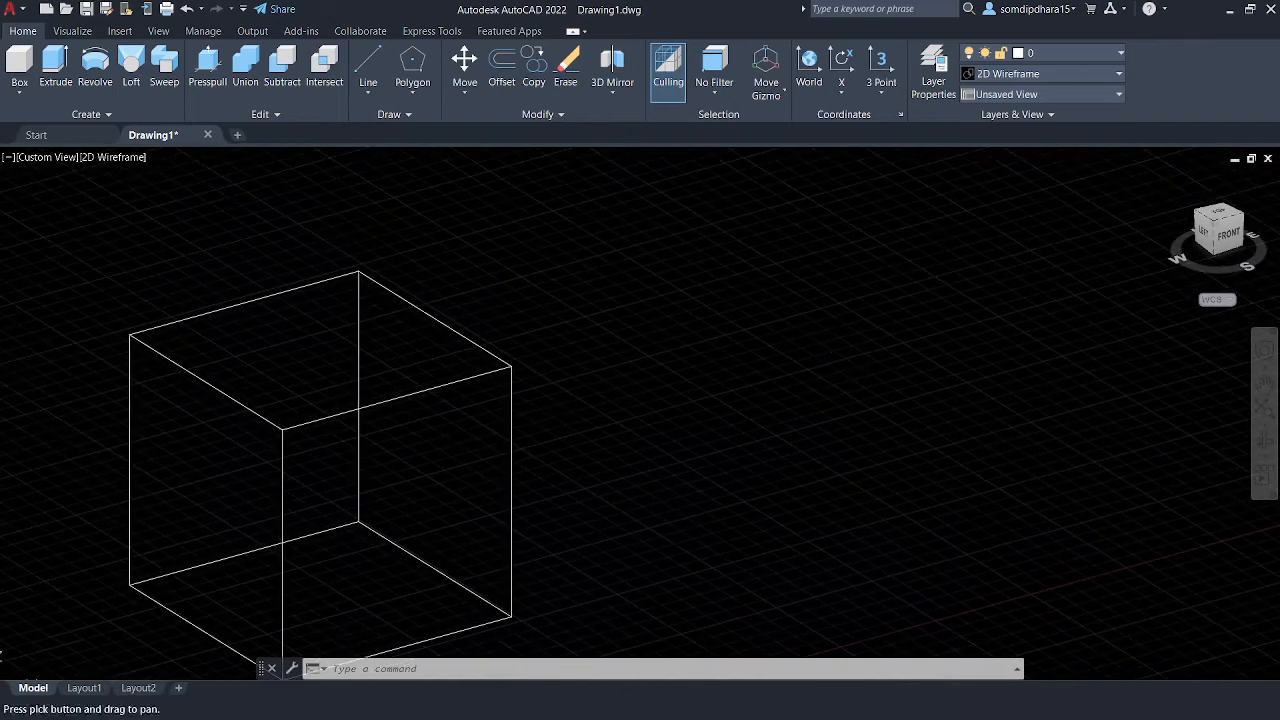
{"action": "left_click", "coordinate": [1213, 223]}
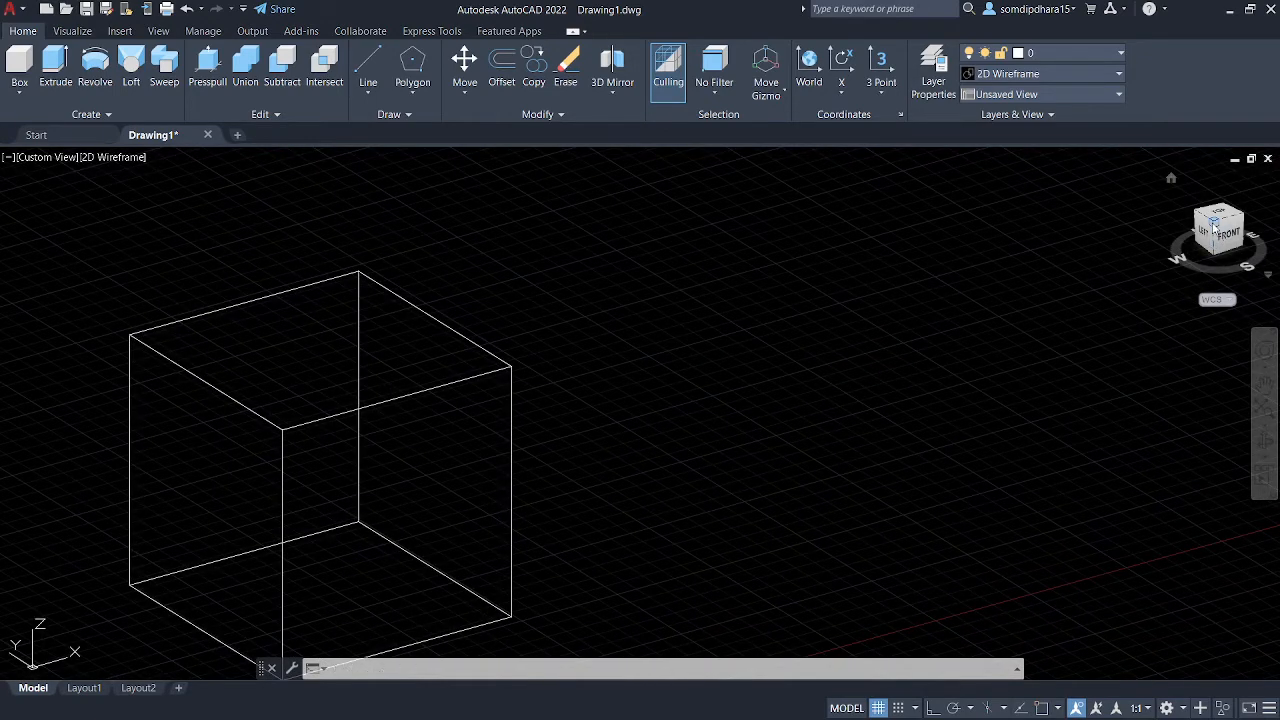
{"action": "middle_click_drag", "start_coordinate": [1034, 414], "coordinate": [1000, 401], "text": "shift"}
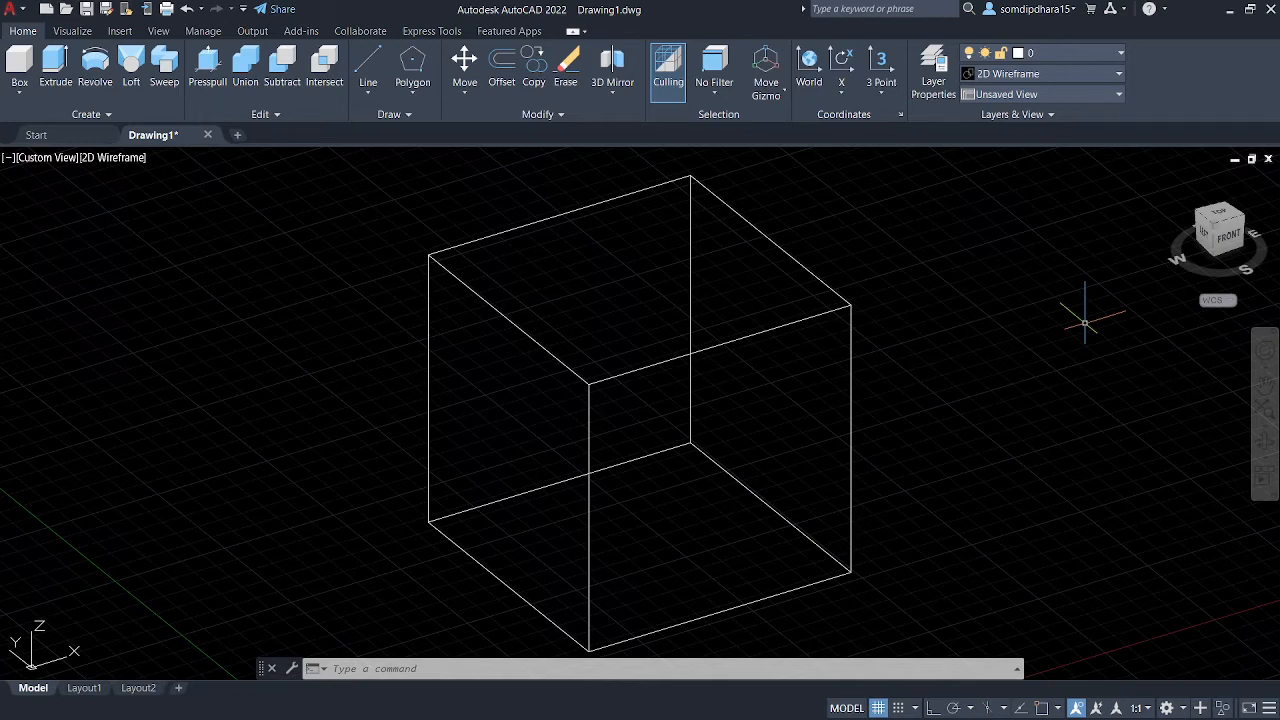
- Orbit around the box with the 3DORBIT command to view it from a slightly different angle
{"action": "middle_click_drag", "start_coordinate": [1085, 322], "coordinate": [980, 304]}
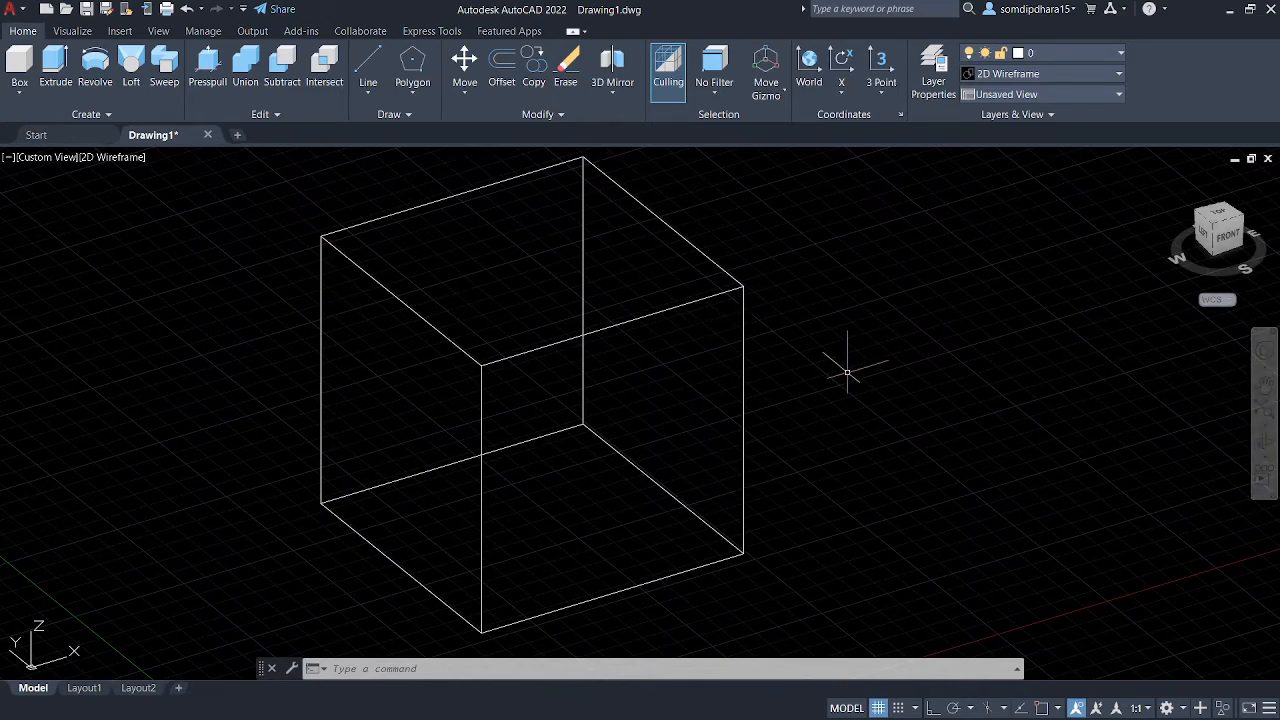
{"action": "type", "text": "3x"}
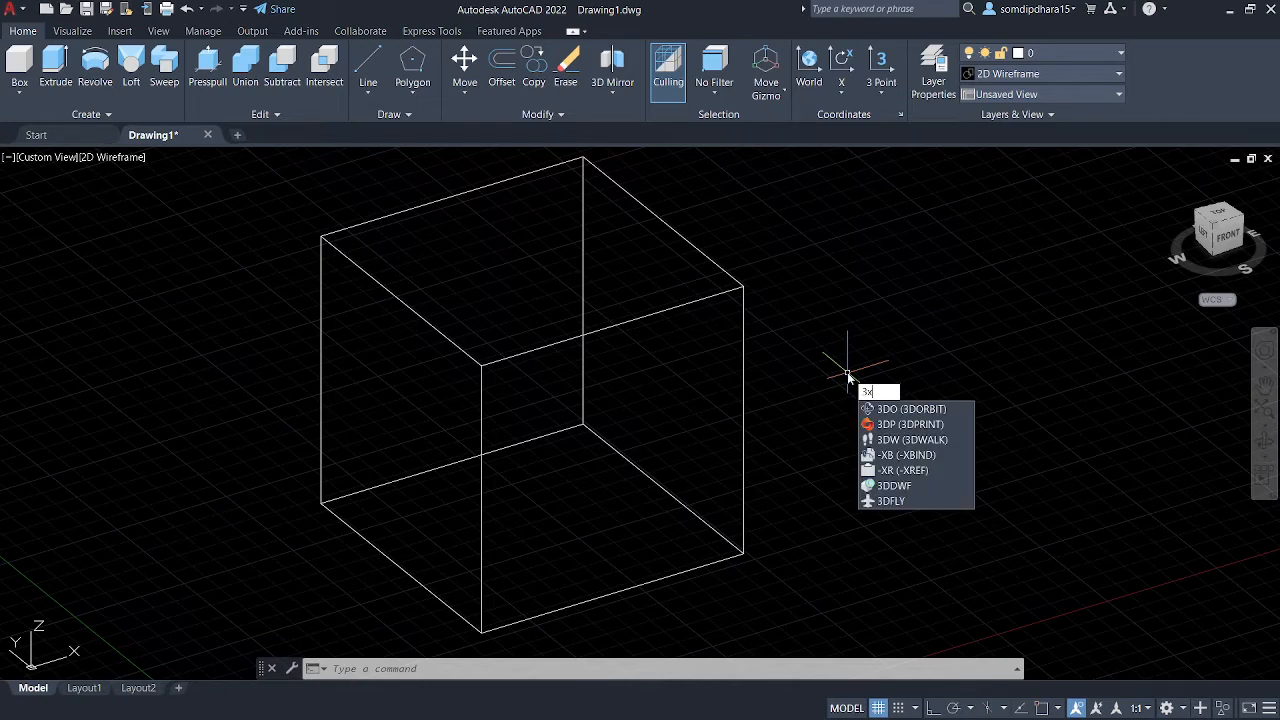
{"action": "type", "text": "orb"}
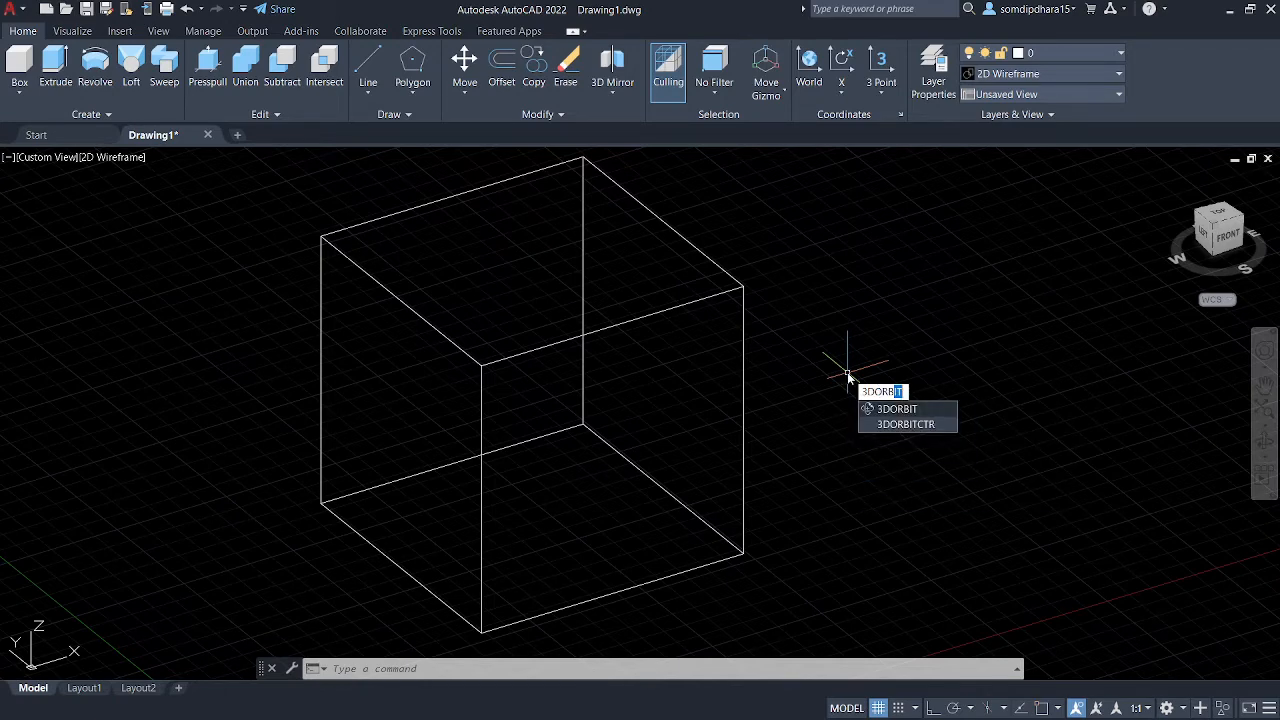
{"action": "key", "text": "Return"}
{"action": "mouse_move", "coordinate": [536, 476]}
{"action": "left_mouse_down"}
{"action": "mouse_move", "coordinate": [617, 343]}
{"action": "mouse_move", "coordinate": [709, 394]}
{"action": "mouse_move", "coordinate": [531, 494]}
{"action": "mouse_move", "coordinate": [555, 357]}
{"action": "mouse_move", "coordinate": [574, 491]}
{"action": "mouse_move", "coordinate": [523, 474]}
{"action": "mouse_move", "coordinate": [537, 463]}
{"action": "left_mouse_up"}
{"action": "key", "text": "Escape"}
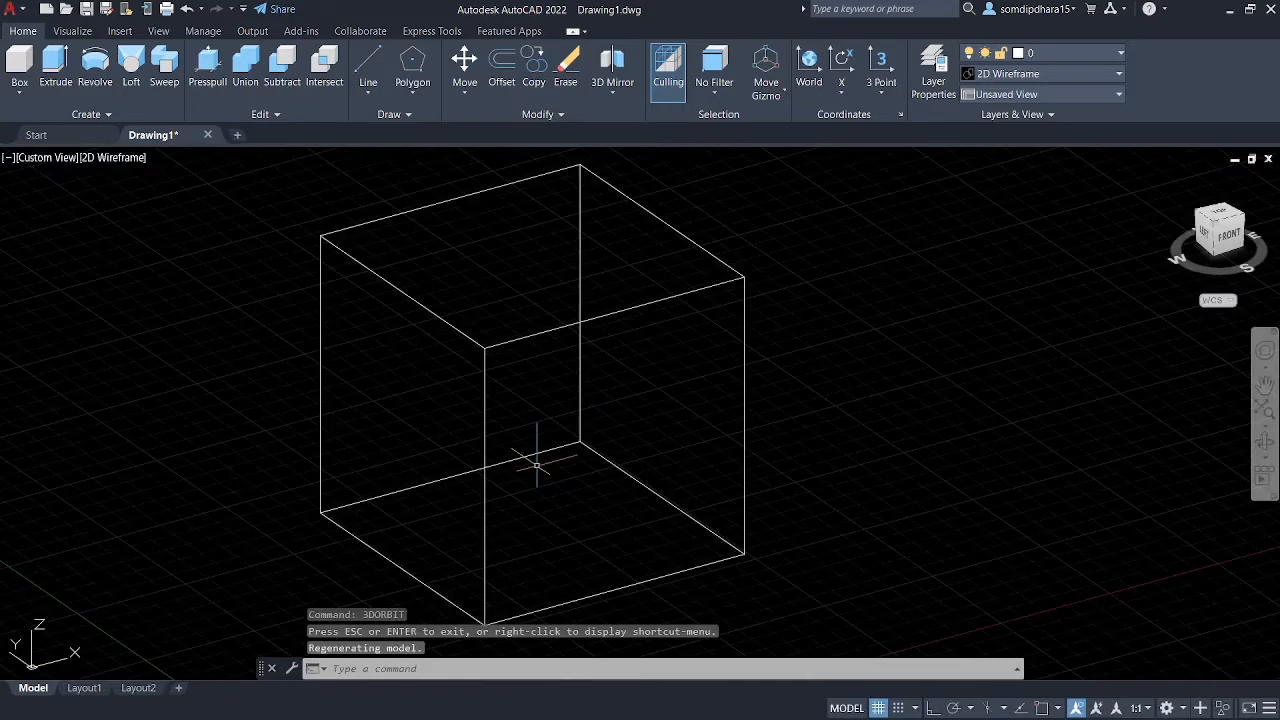
- Turn the view with the Orbit tool and then freely, examining the wireframe box's front, top and left sides
{"action": "left_click", "coordinate": [1265, 441]}
{"action": "mouse_move", "coordinate": [694, 374]}
{"action": "left_mouse_down"}
{"action": "mouse_move", "coordinate": [866, 380]}
{"action": "mouse_move", "coordinate": [684, 411]}
{"action": "mouse_move", "coordinate": [620, 369]}
{"action": "mouse_move", "coordinate": [659, 373]}
{"action": "left_mouse_up"}
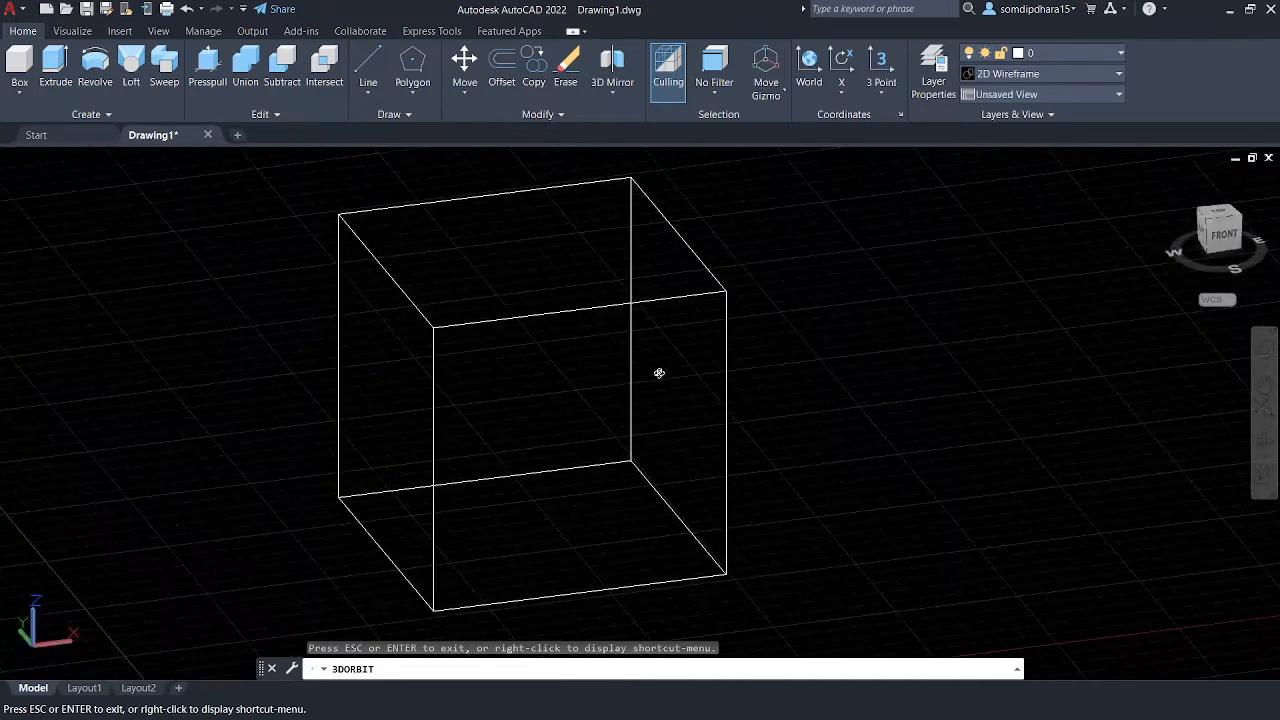
{"action": "key", "text": "Escape"}
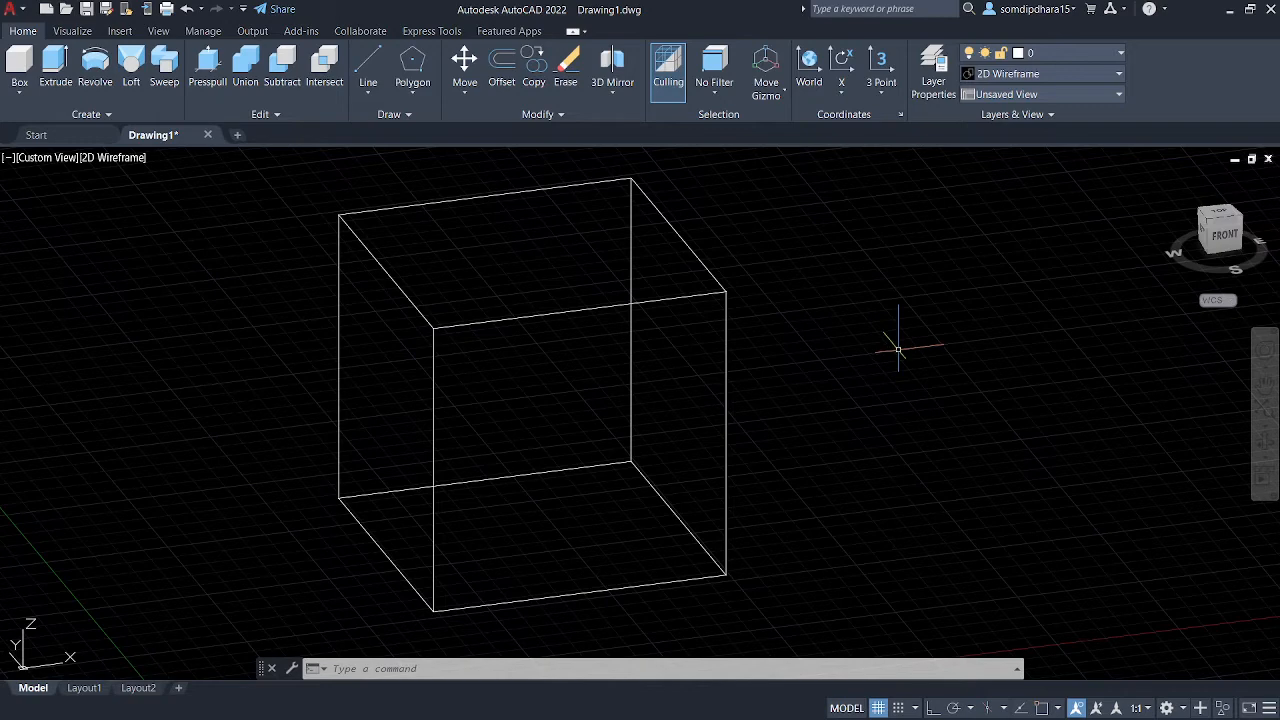
{"action": "middle_click_drag", "start_coordinate": [898, 349], "coordinate": [954, 314]}
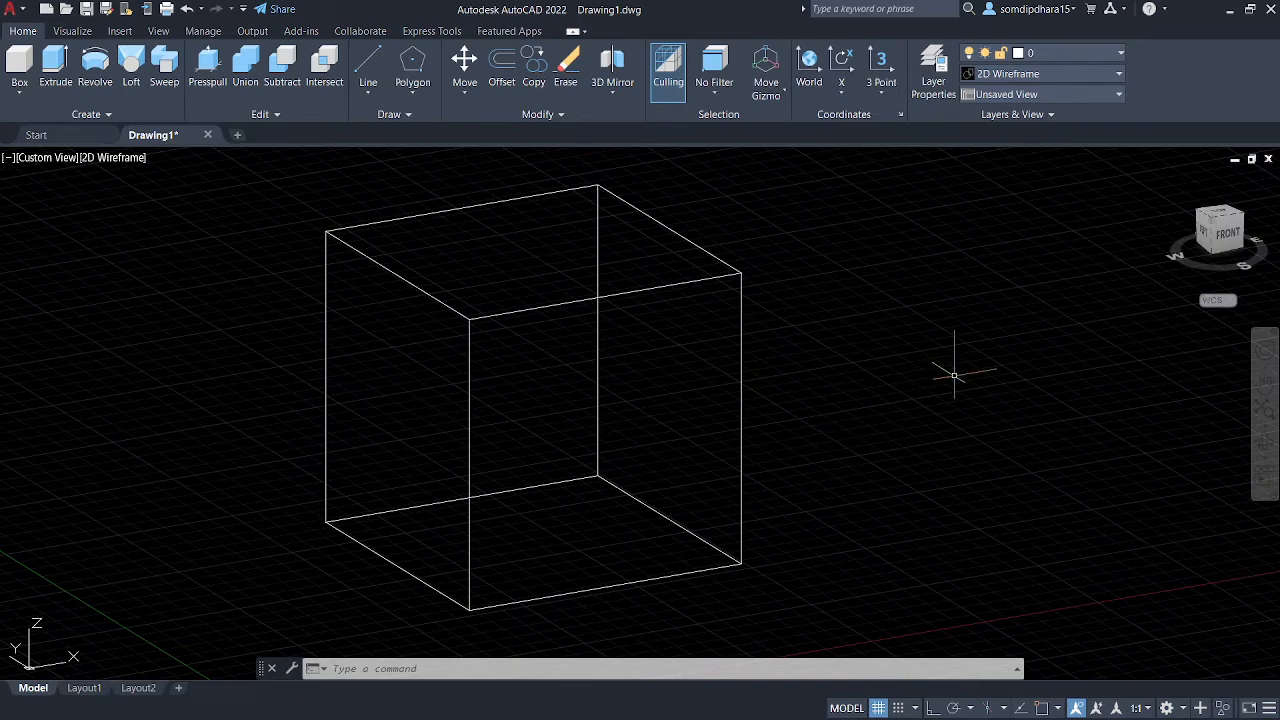
{"action": "mouse_move", "coordinate": [954, 376]}
{"action": "middle_mouse_down", "text": "shift"}
{"action": "mouse_move", "coordinate": [920, 377]}
{"action": "mouse_move", "coordinate": [1005, 371]}
{"action": "mouse_move", "coordinate": [843, 400]}
{"action": "mouse_move", "coordinate": [1006, 360]}
{"action": "mouse_move", "coordinate": [869, 291]}
{"action": "mouse_move", "coordinate": [828, 326]}
{"action": "mouse_move", "coordinate": [877, 366]}
{"action": "mouse_move", "coordinate": [950, 368]}
{"action": "middle_mouse_up", "text": "shift"}
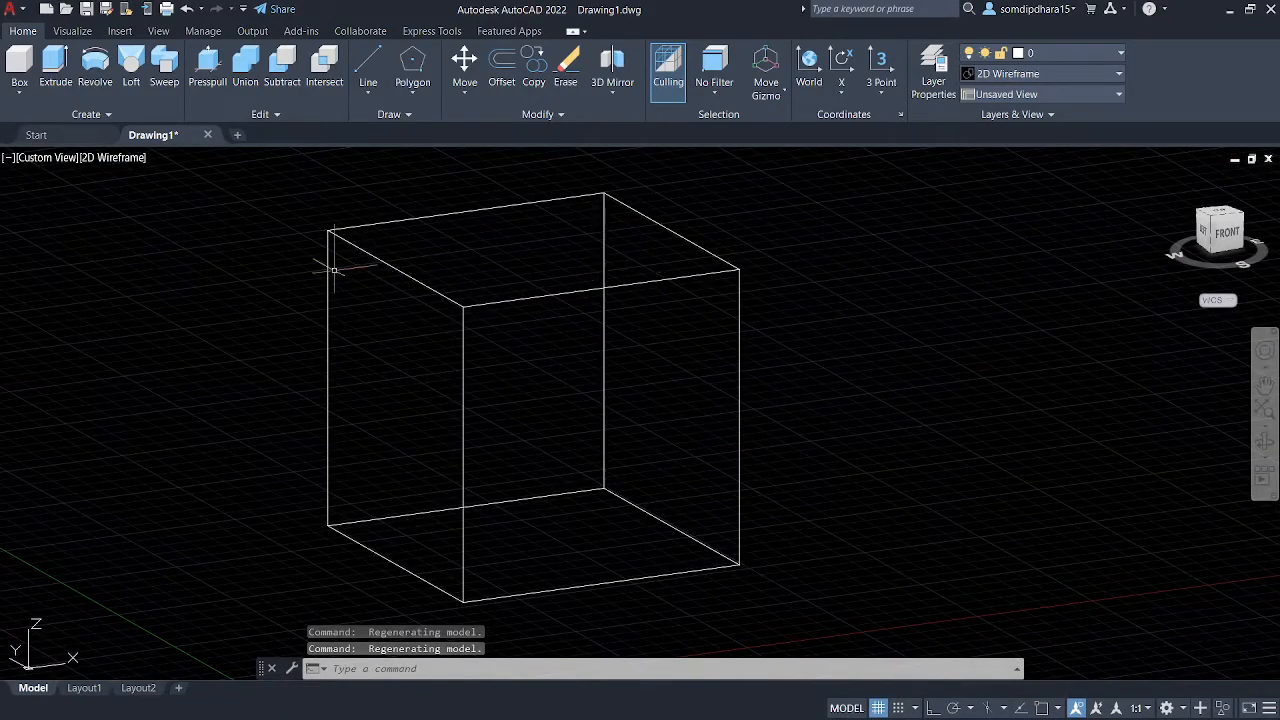
- Inspect the box in the Realistic visual style and return to 2D Wireframe
{"action": "left_click", "coordinate": [115, 160]}
{"action": "left_click", "coordinate": [183, 253]}
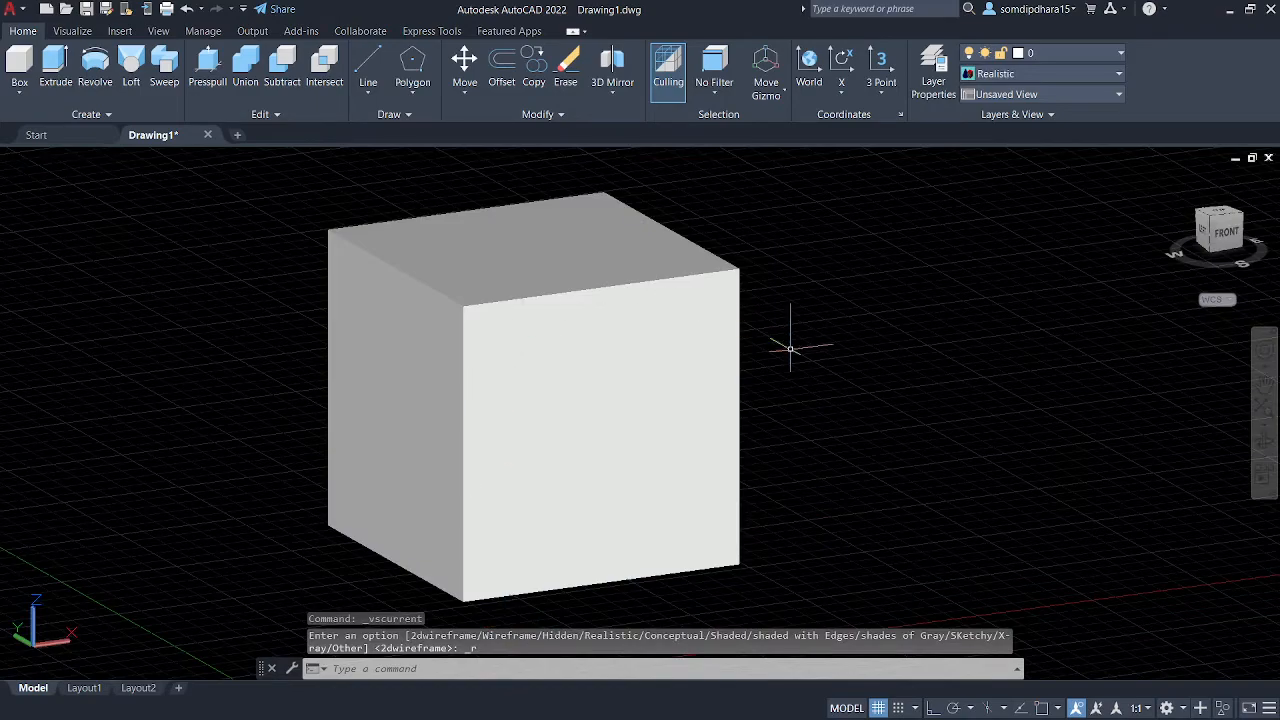
{"action": "mouse_move", "coordinate": [962, 432]}
{"action": "middle_mouse_down", "text": "shift"}
{"action": "mouse_move", "coordinate": [920, 429]}
{"action": "mouse_move", "coordinate": [837, 357]}
{"action": "mouse_move", "coordinate": [866, 389]}
{"action": "mouse_move", "coordinate": [963, 437]}
{"action": "mouse_move", "coordinate": [971, 428]}
{"action": "middle_mouse_up", "text": "shift"}
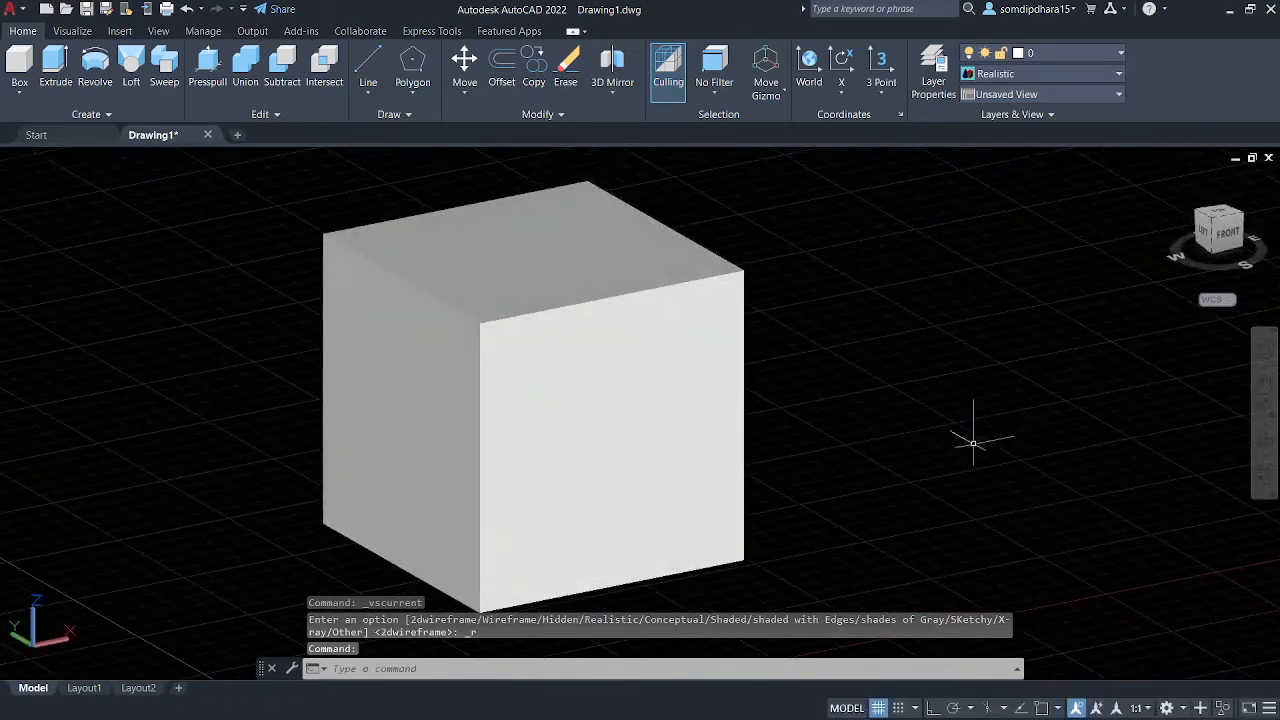
{"action": "left_click", "coordinate": [101, 157]}
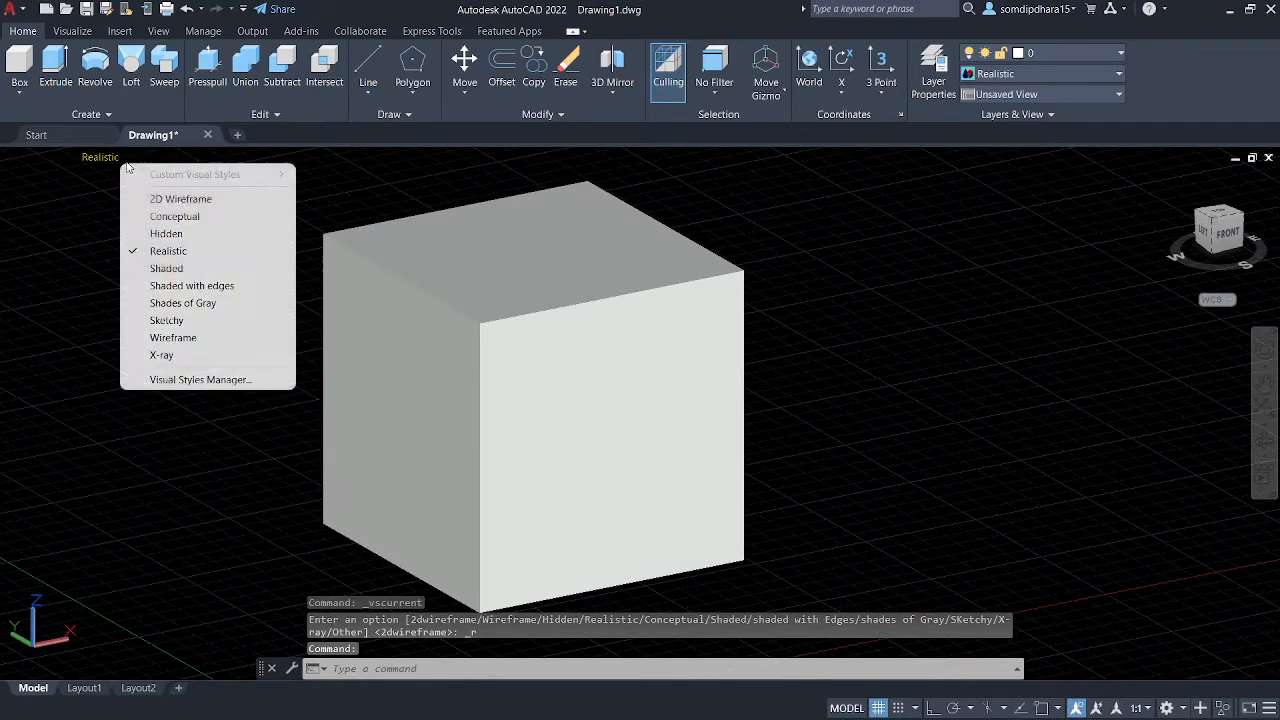
{"action": "left_click", "coordinate": [165, 196]}
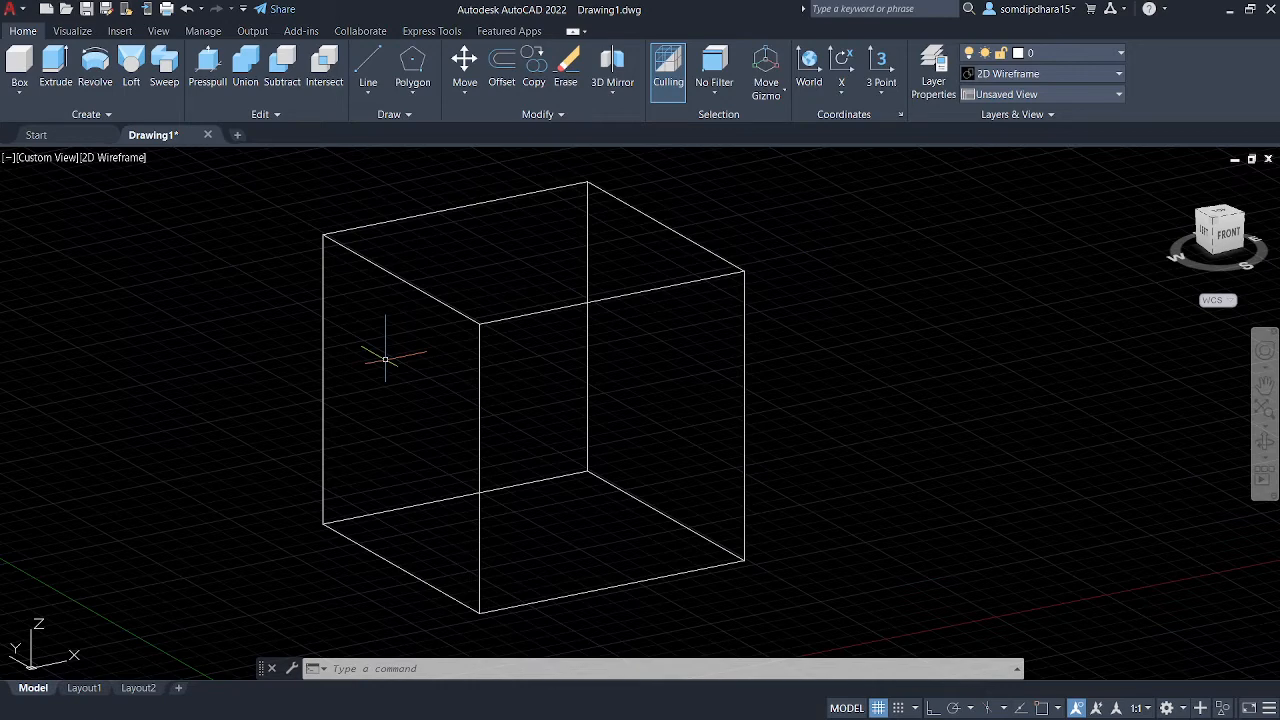
{"action": "left_click", "coordinate": [117, 158]}
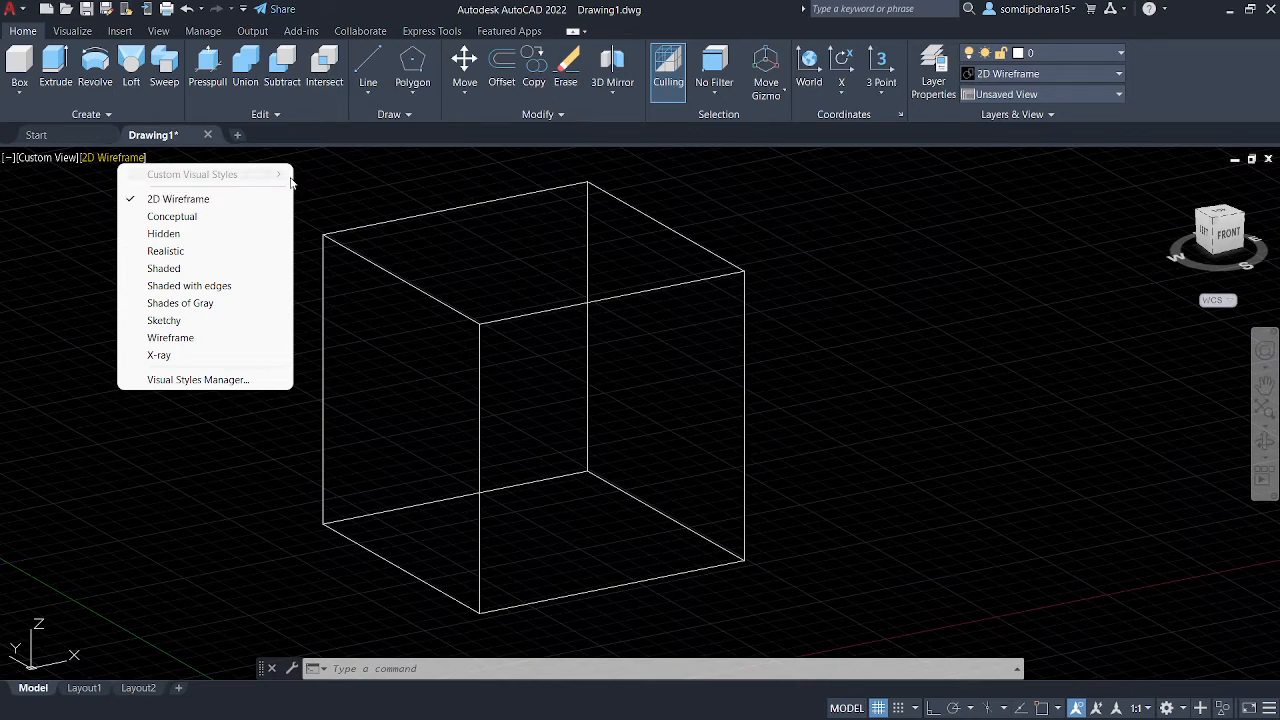
{"action": "left_click", "coordinate": [333, 177]}
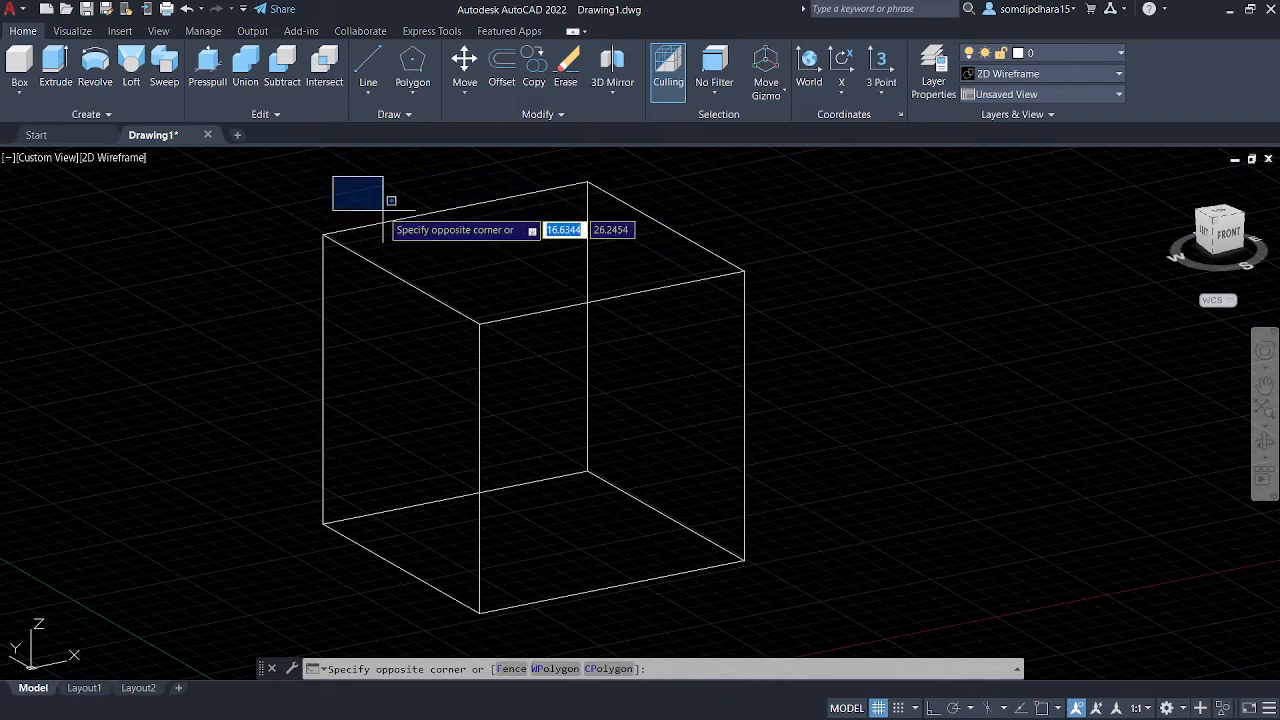
{"action": "key", "text": "Escape"}
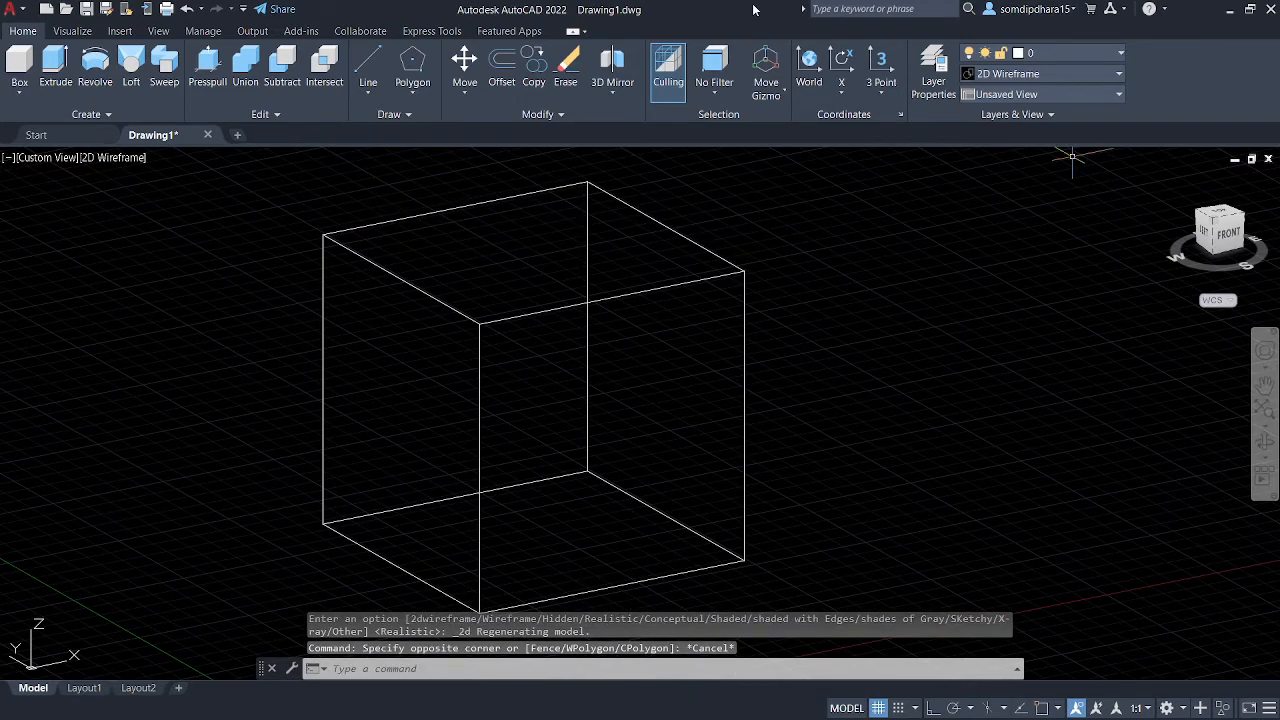
- Switch to the Google Meet call, admit the waiting participant and return to AutoCAD
{"action": "left_click_drag", "start_coordinate": [753, 6], "coordinate": [782, 66]}
{"action": "left_click", "coordinate": [637, 8]}
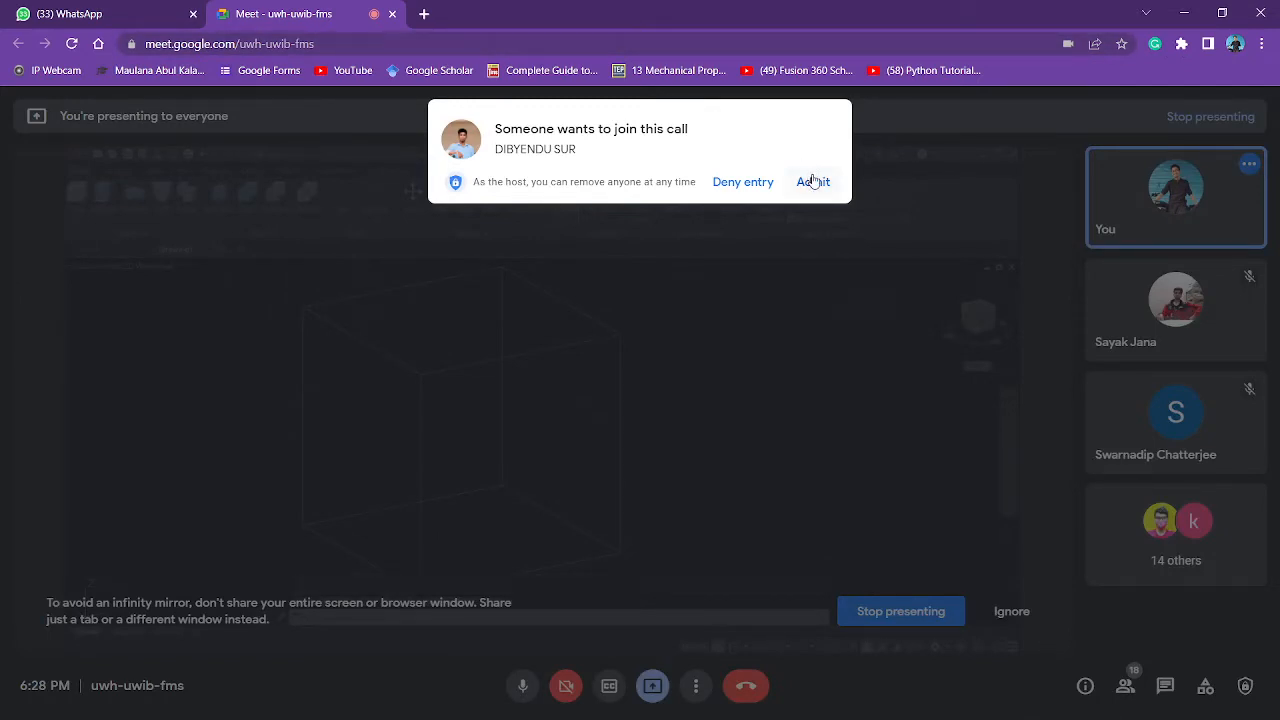
{"action": "left_click", "coordinate": [813, 181]}
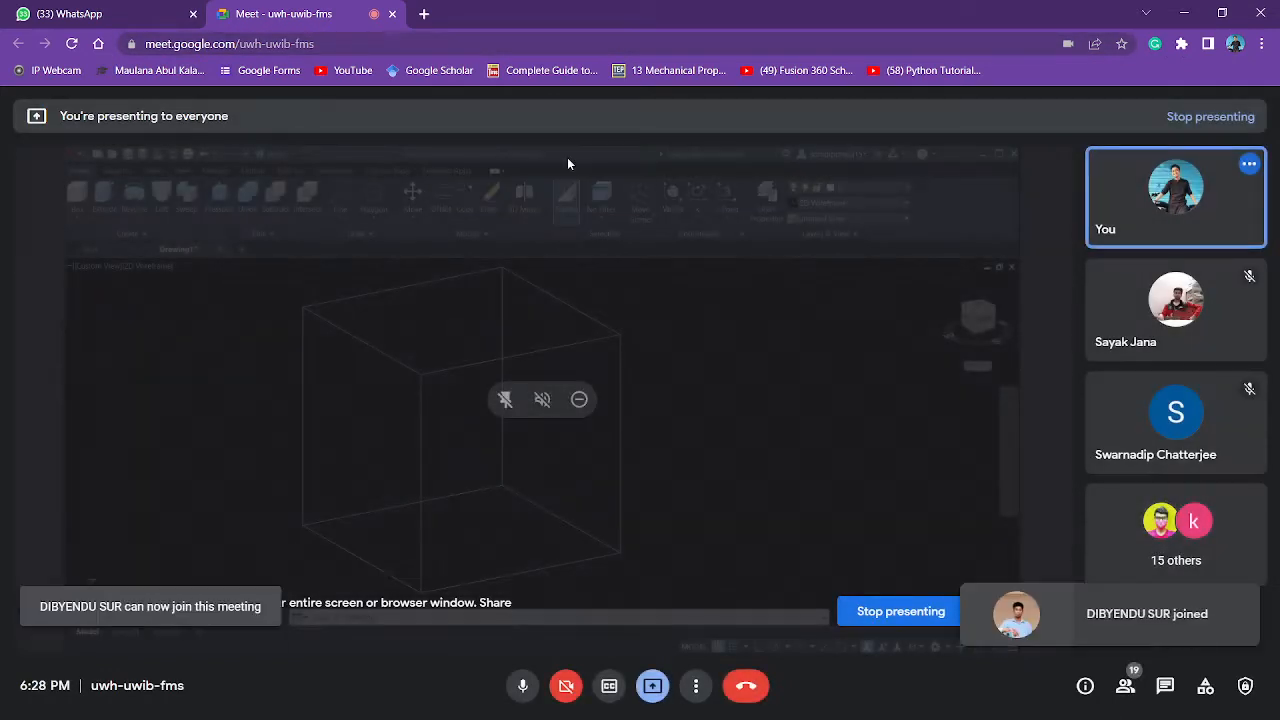
{"action": "left_click", "coordinate": [1183, 14]}
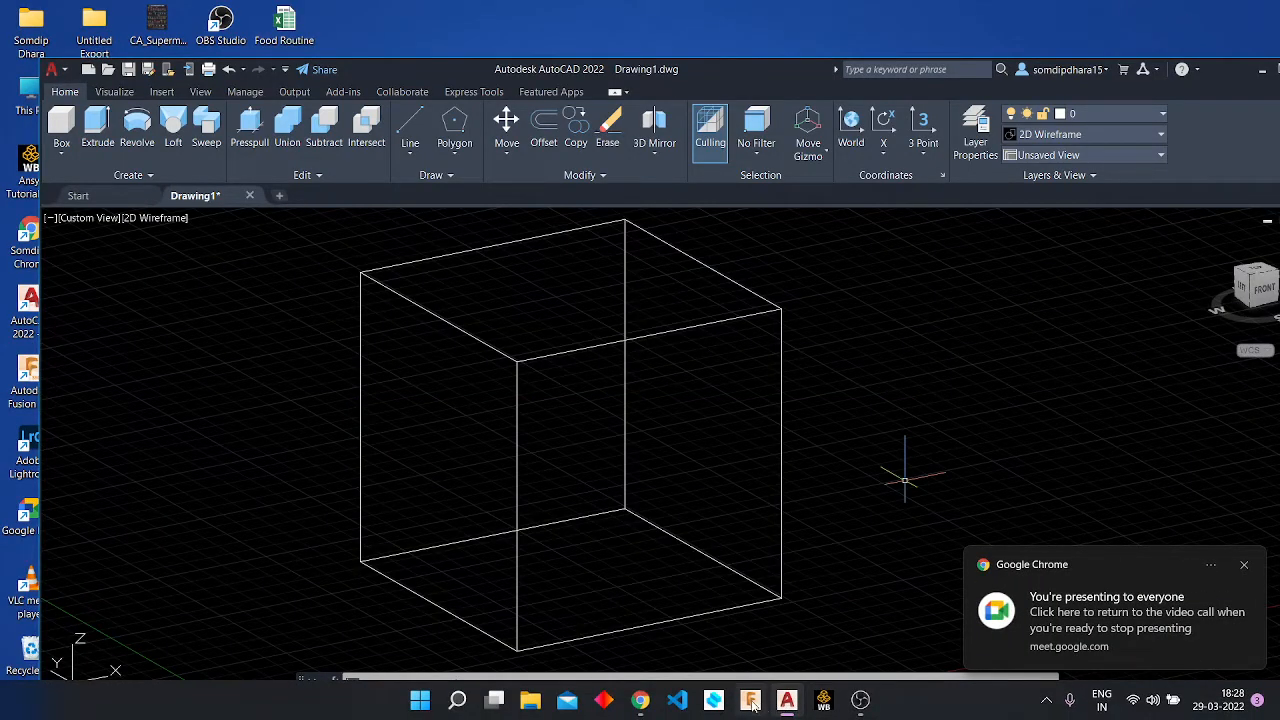
- Check the Google Meet call once more, return to AutoCAD and dismiss the presenting notification
{"action": "mouse_move", "coordinate": [640, 700]}
{"action": "left_click", "coordinate": [580, 626]}
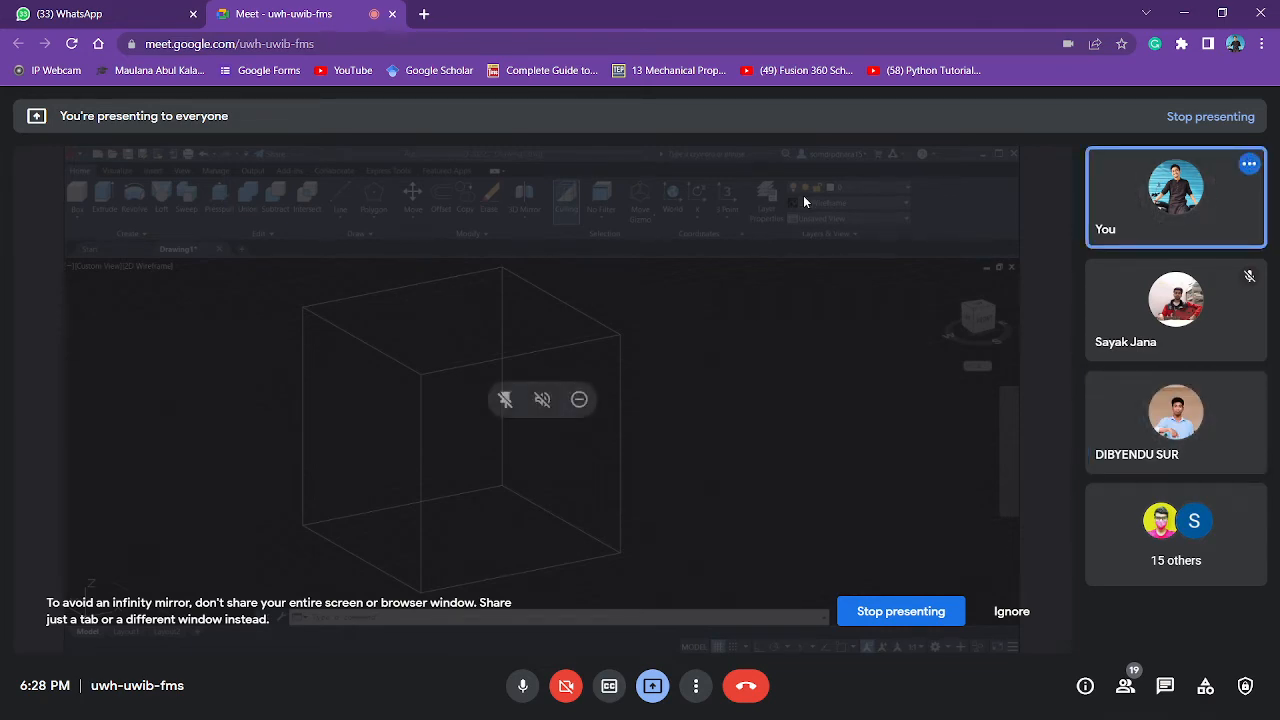
{"action": "left_click", "coordinate": [1184, 17]}
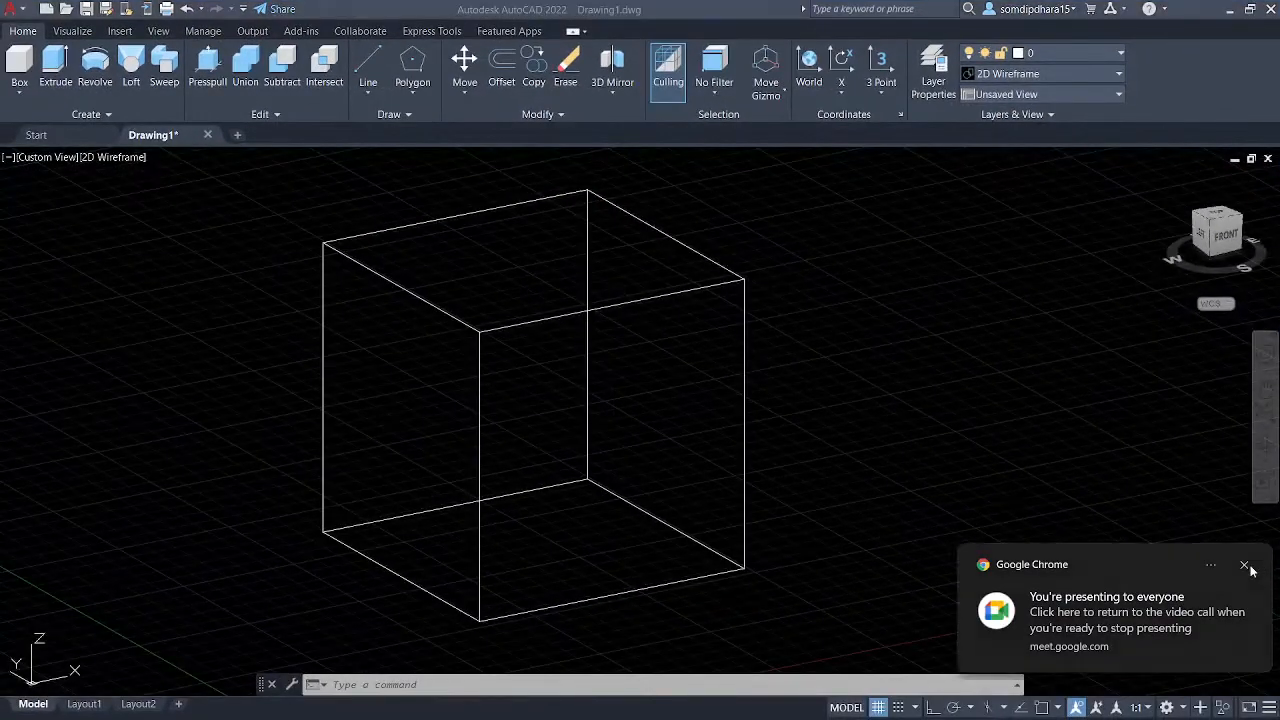
{"action": "left_click", "coordinate": [1245, 566]}
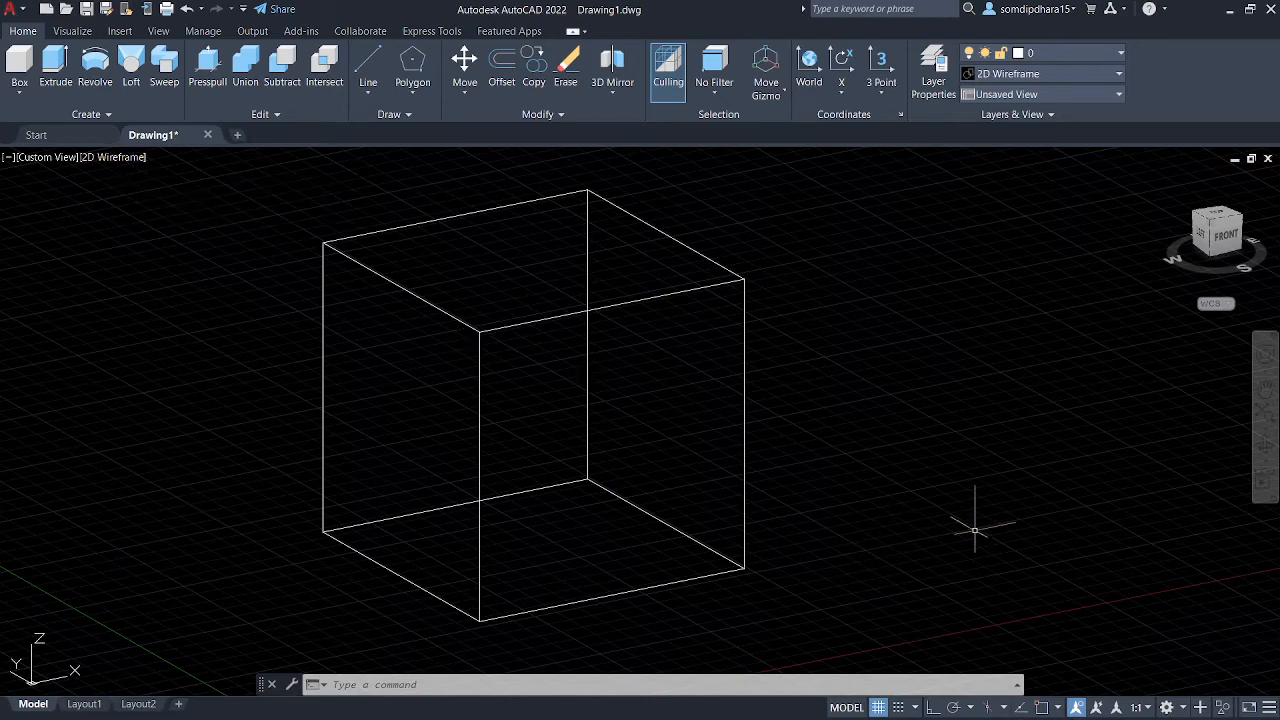
- Set the view of the box back to SW Isometric using the ViewCube
{"action": "middle_click_drag", "start_coordinate": [980, 523], "coordinate": [828, 493]}
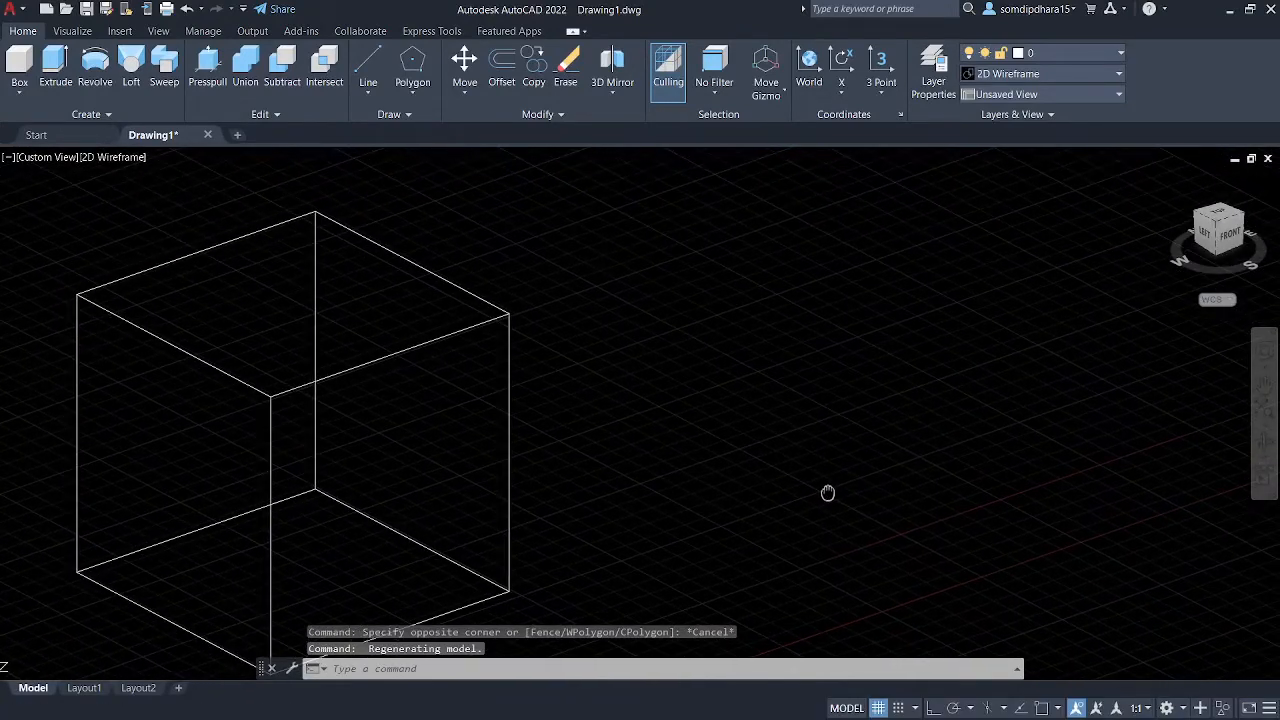
{"action": "middle_click_drag", "start_coordinate": [900, 443], "coordinate": [860, 449], "text": "shift"}
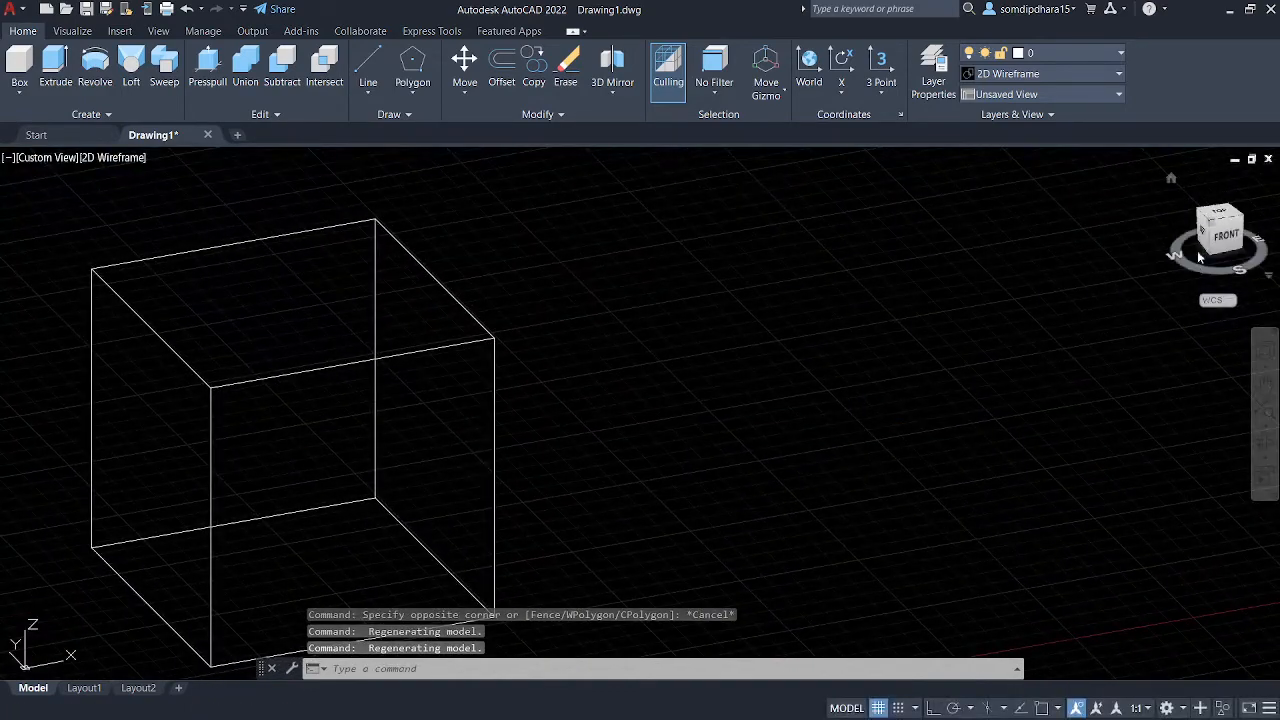
{"action": "left_click", "coordinate": [1210, 222]}
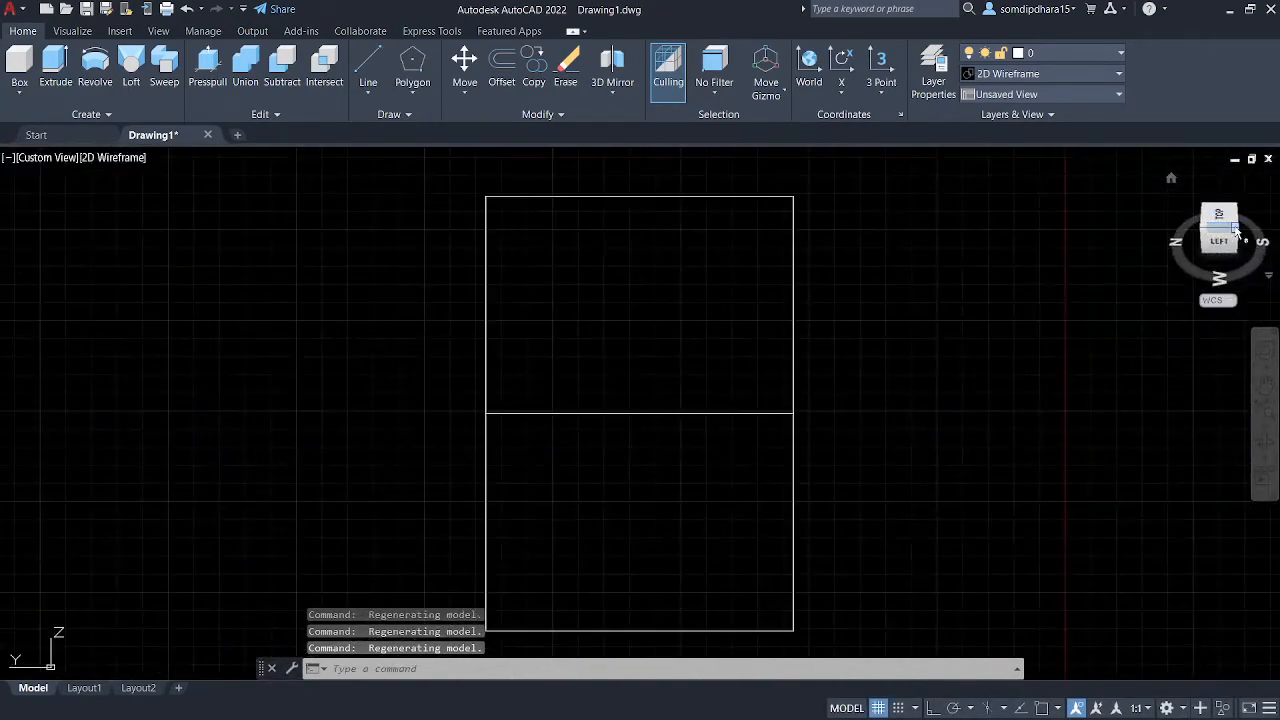
{"action": "left_click", "coordinate": [1211, 238]}
- Create a cone in the free space beside the box with a base radius of 3 and a height of 6
{"action": "middle_click_drag", "start_coordinate": [971, 266], "coordinate": [460, 349]}
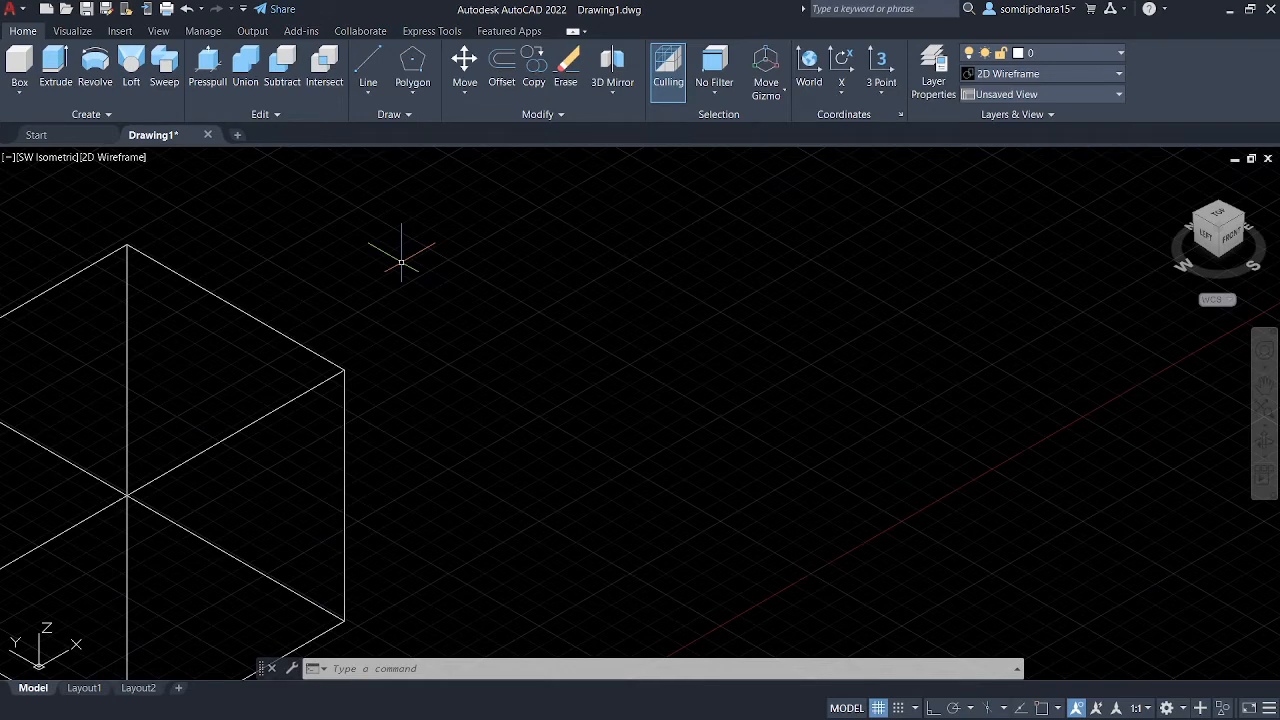
{"action": "type", "text": "CONE"}
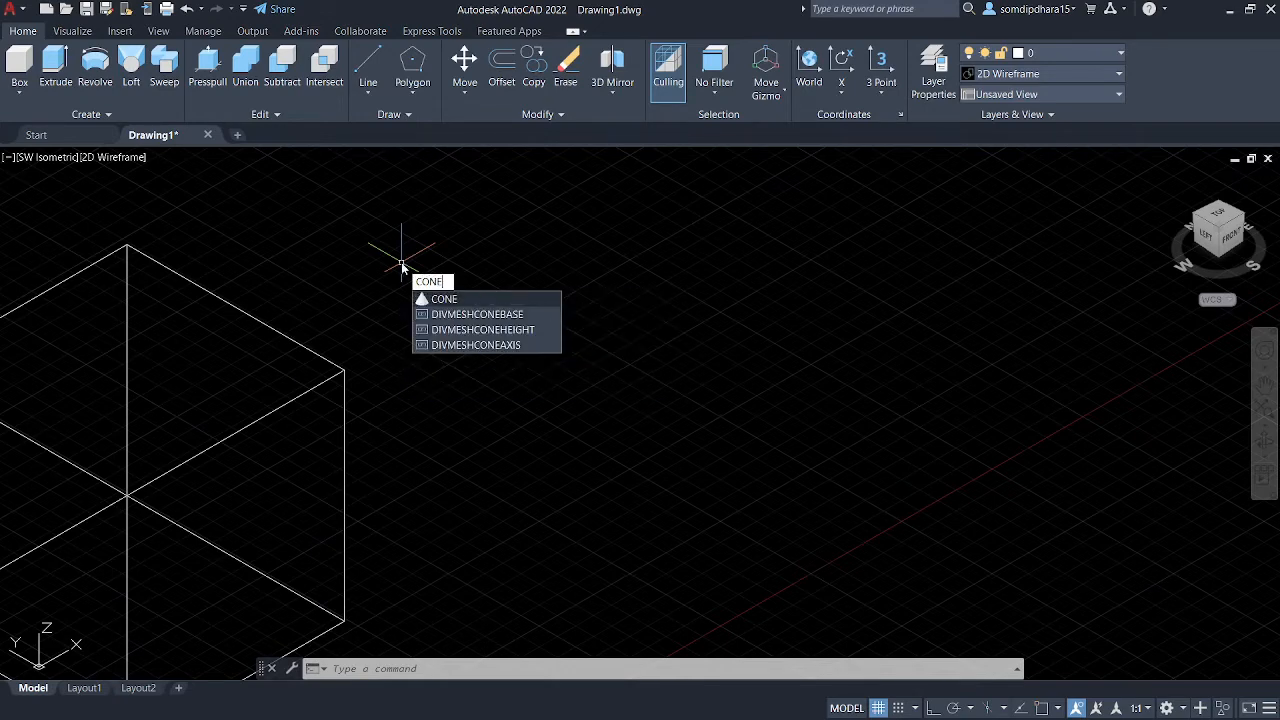
{"action": "key", "text": "Return"}
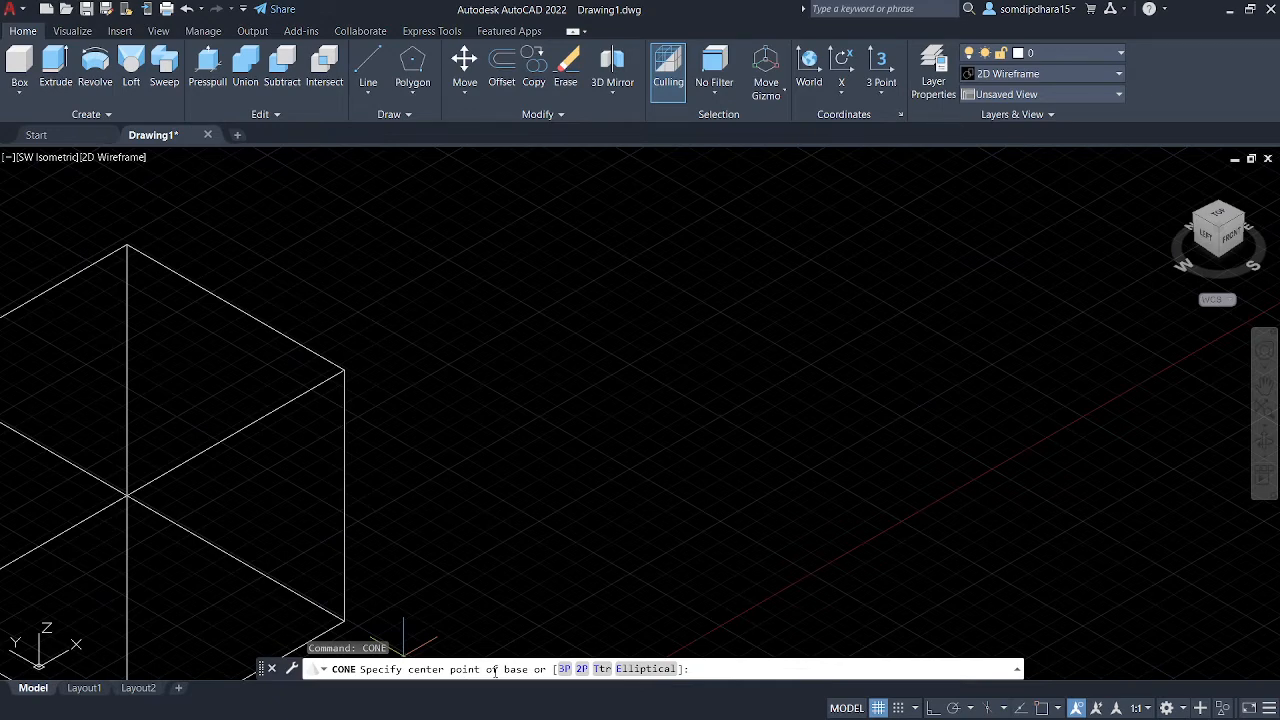
{"action": "left_click", "coordinate": [522, 345]}
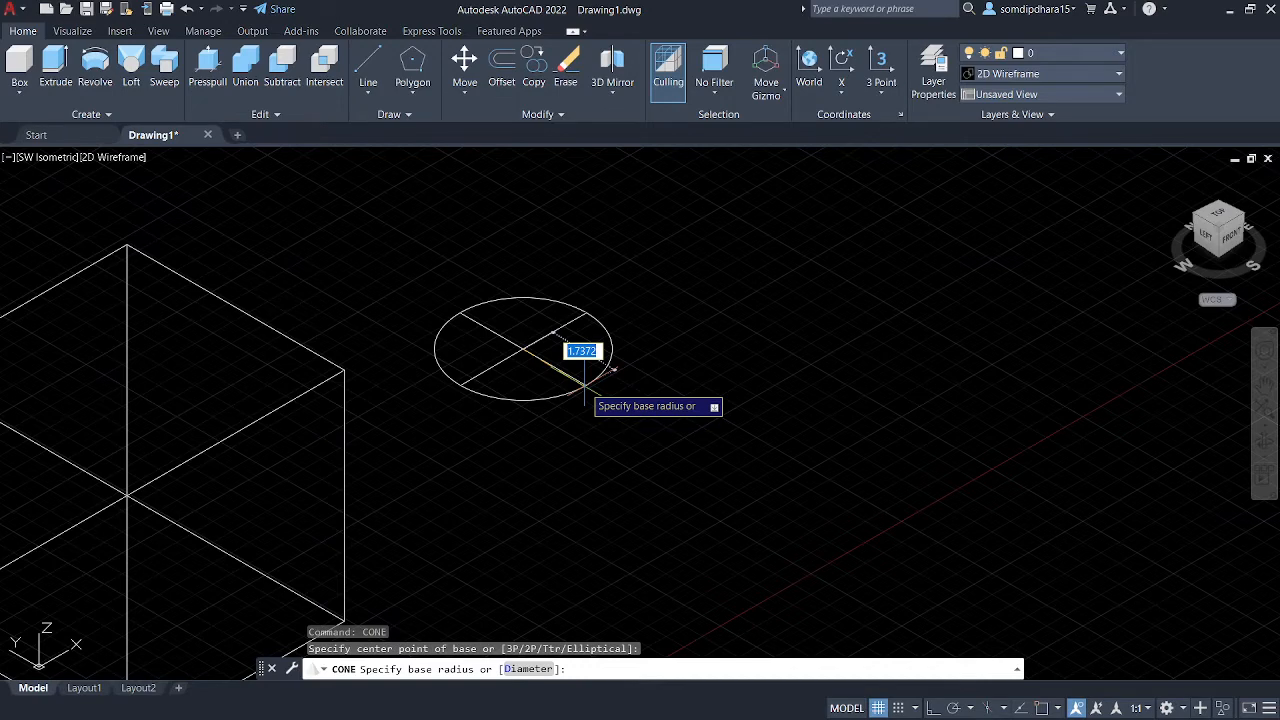
{"action": "type", "text": "3"}
{"action": "key", "text": "Return"}
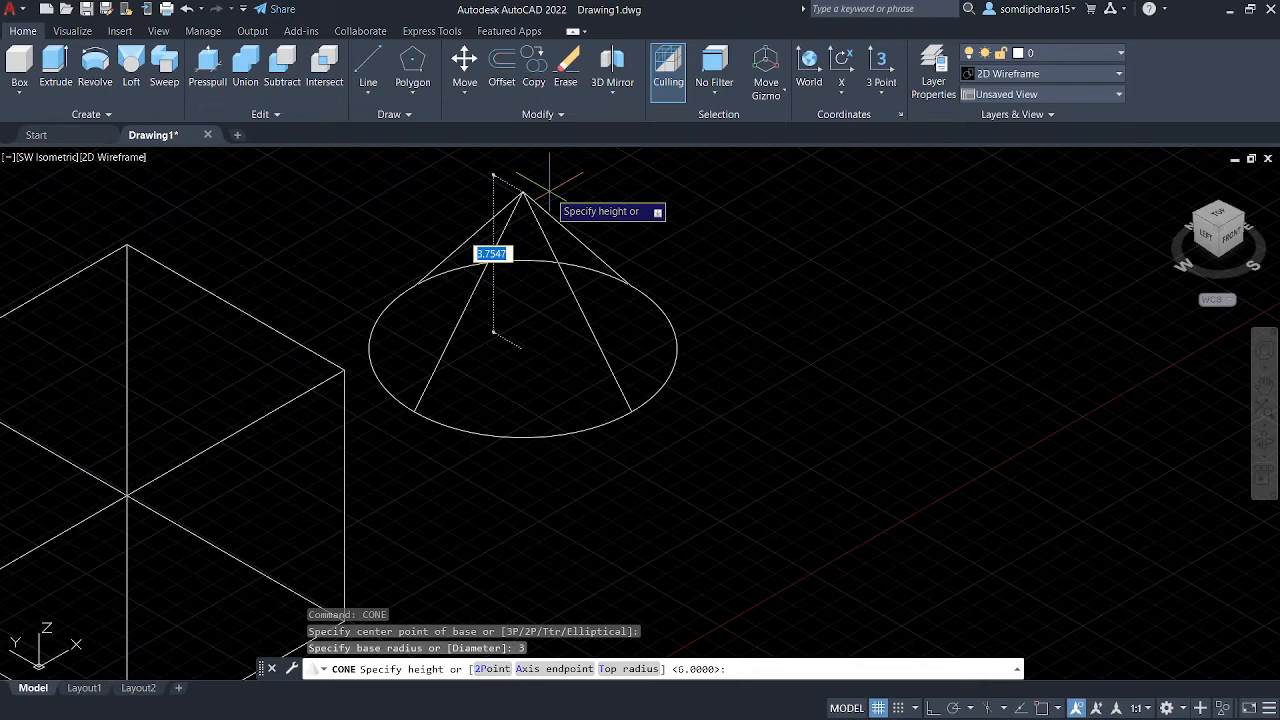
{"action": "mouse_move", "coordinate": [549, 186]}
{"action": "middle_mouse_down", "text": "shift"}
{"action": "mouse_move", "coordinate": [534, 229]}
{"action": "mouse_move", "coordinate": [523, 186]}
{"action": "mouse_move", "coordinate": [539, 177]}
{"action": "middle_mouse_up", "text": "shift"}
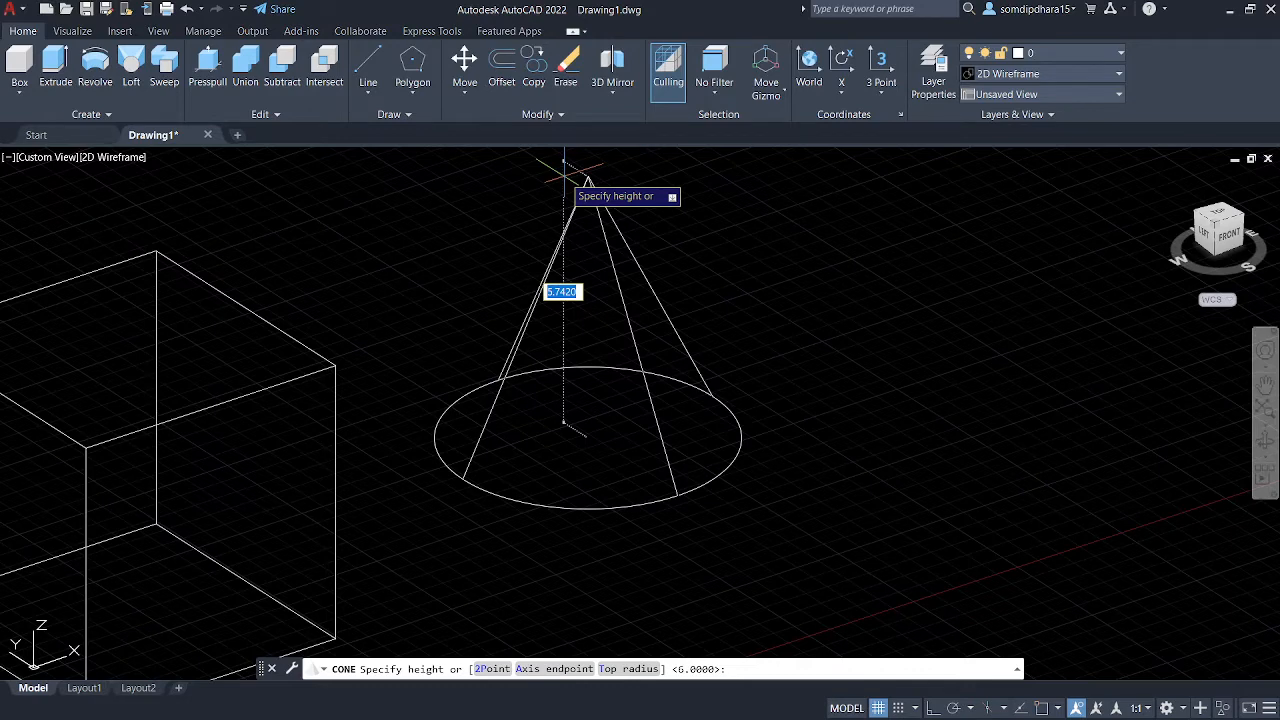
{"action": "type", "text": "6"}
{"action": "key", "text": "Return"}
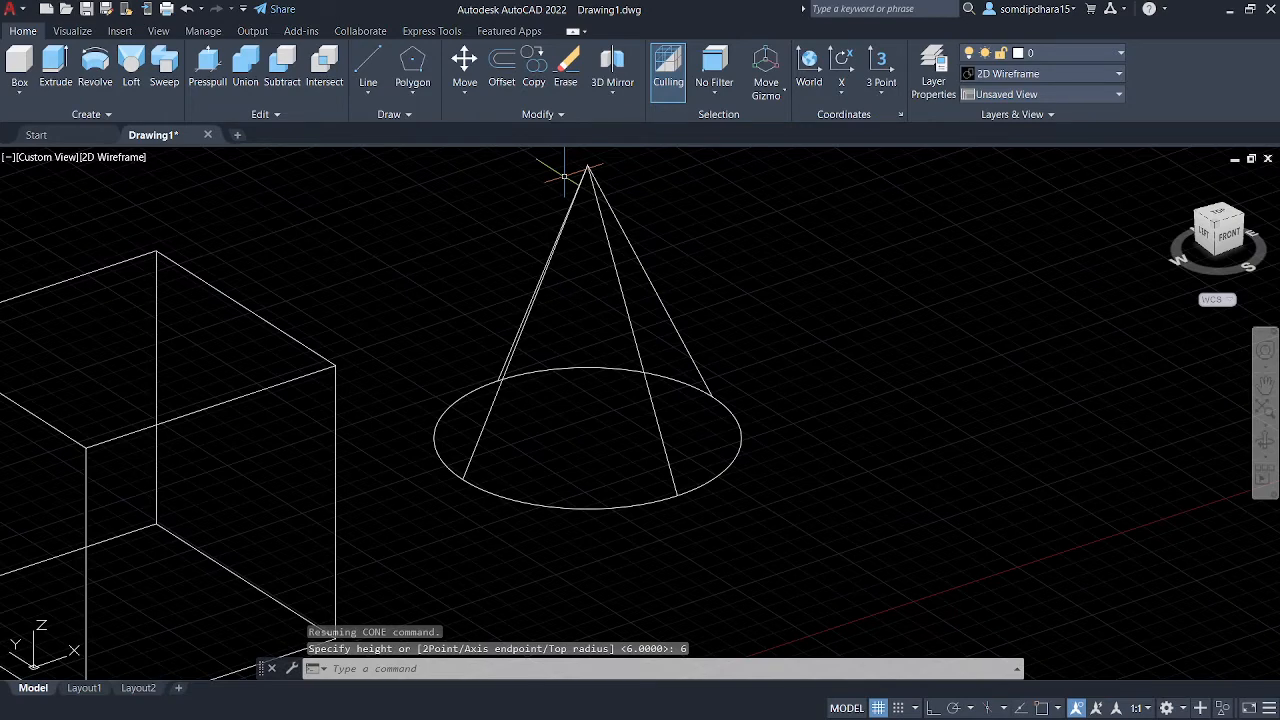
- Set the visual style to Hidden and examine the cone and box from a slightly rotated angle
{"action": "middle_click_drag", "start_coordinate": [751, 277], "coordinate": [731, 317]}
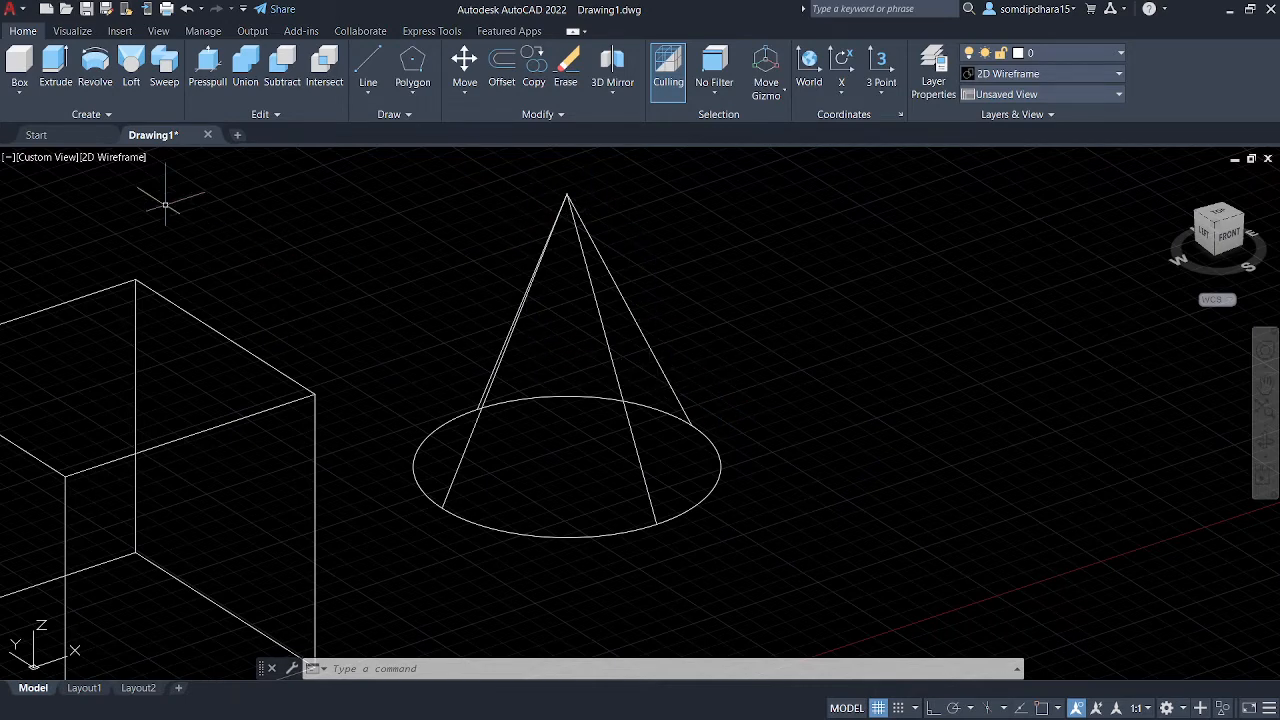
{"action": "left_click", "coordinate": [120, 159]}
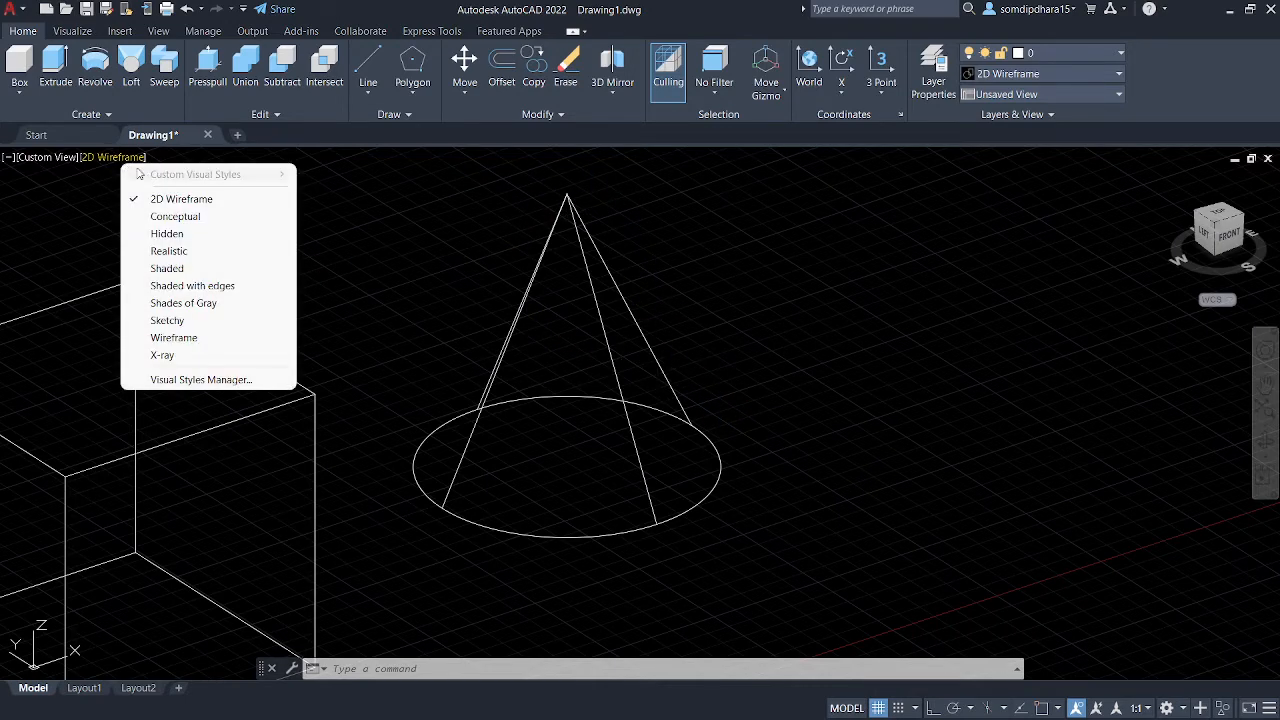
{"action": "left_click", "coordinate": [184, 236]}
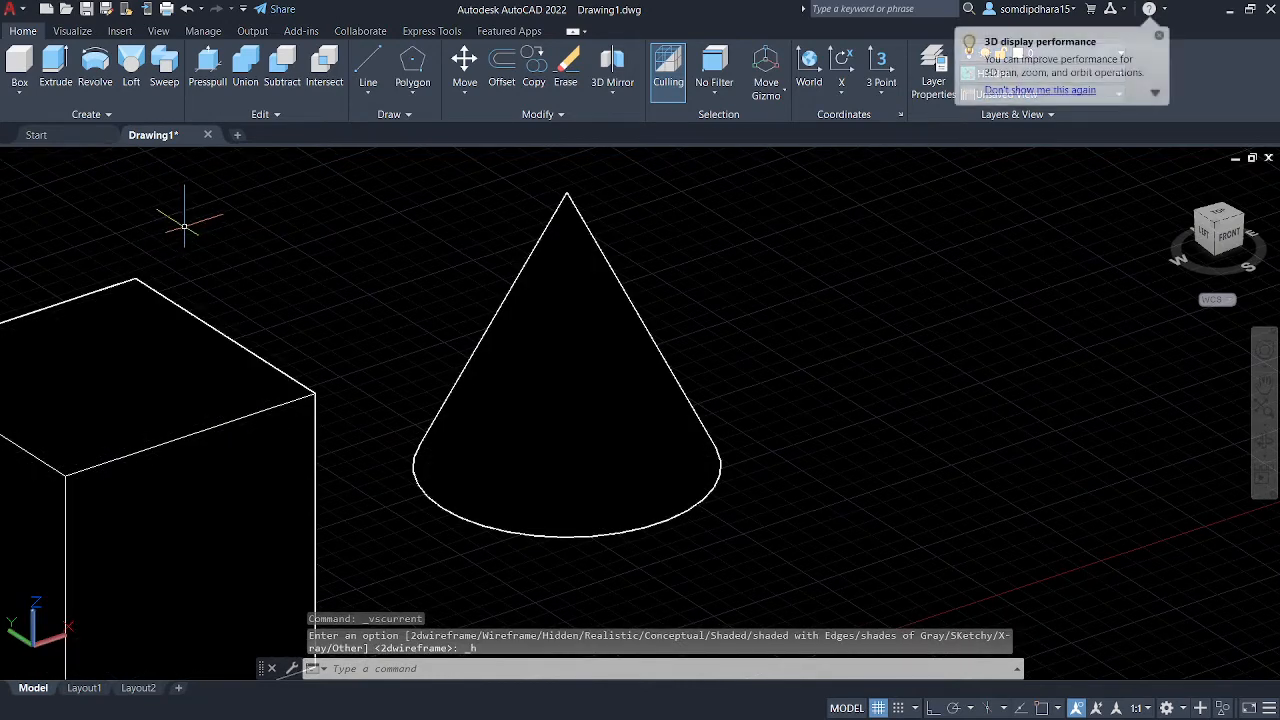
{"action": "middle_click_drag", "start_coordinate": [789, 414], "coordinate": [765, 446], "text": "shift"}
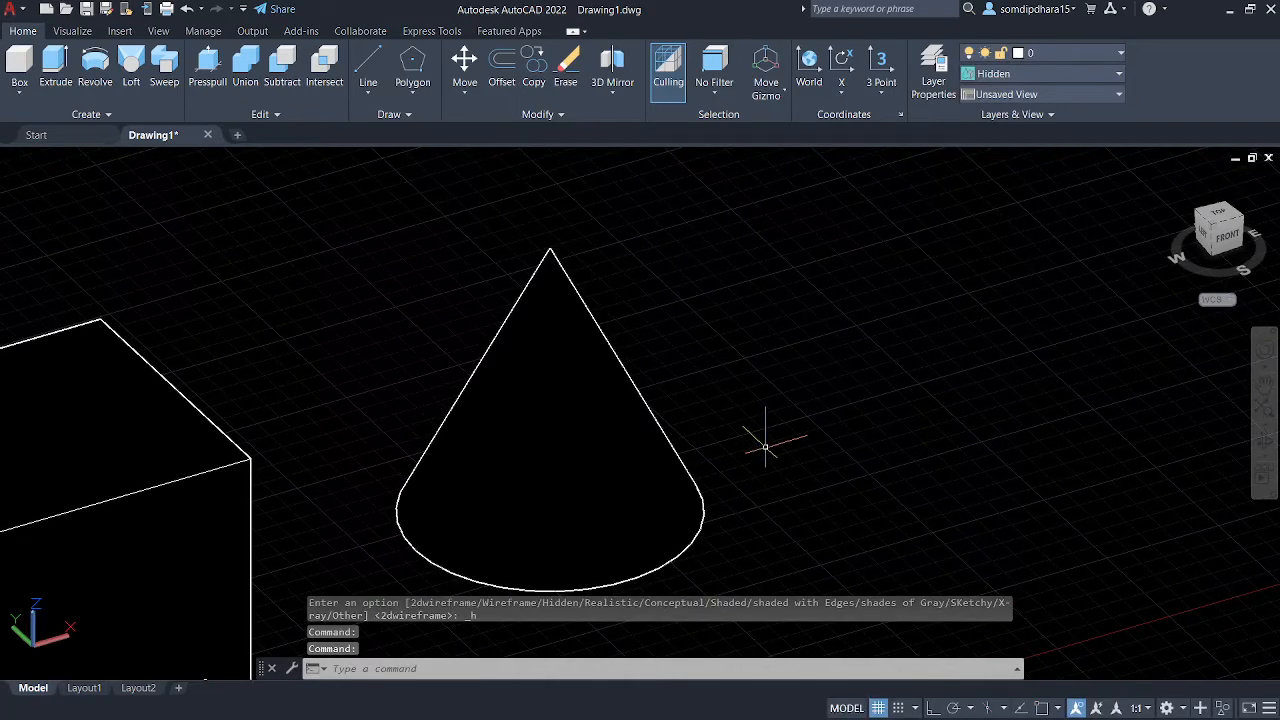
- Compare the cone and box in the 2D Wireframe and Hidden visual styles, finishing in 2D Wireframe
{"action": "left_click", "coordinate": [98, 157]}
{"action": "left_click", "coordinate": [150, 199]}
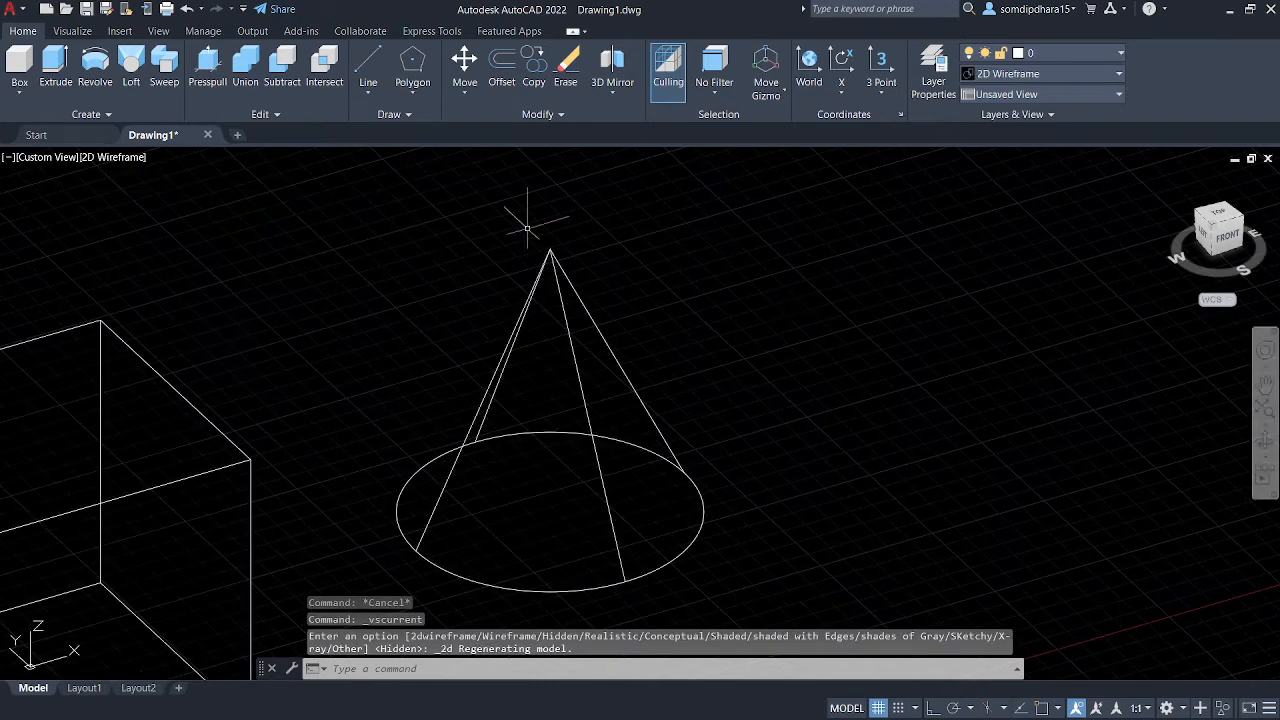
{"action": "left_click", "coordinate": [122, 157]}
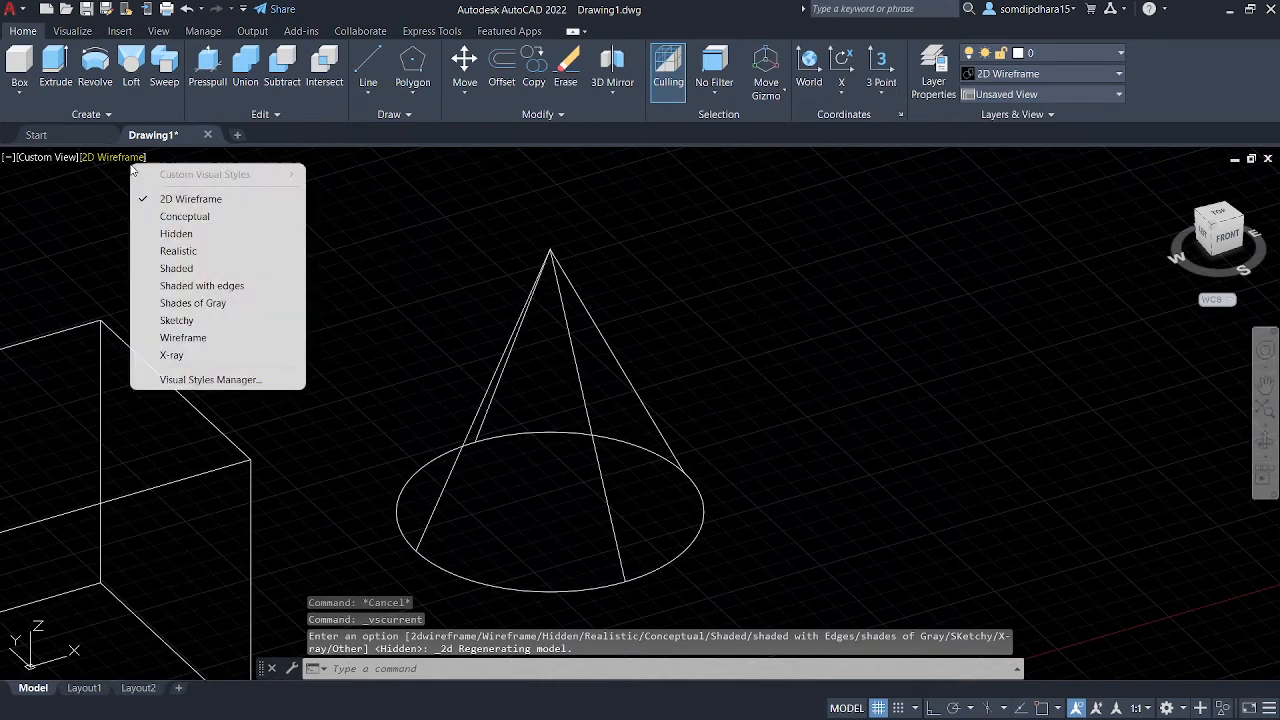
{"action": "left_click", "coordinate": [165, 237]}
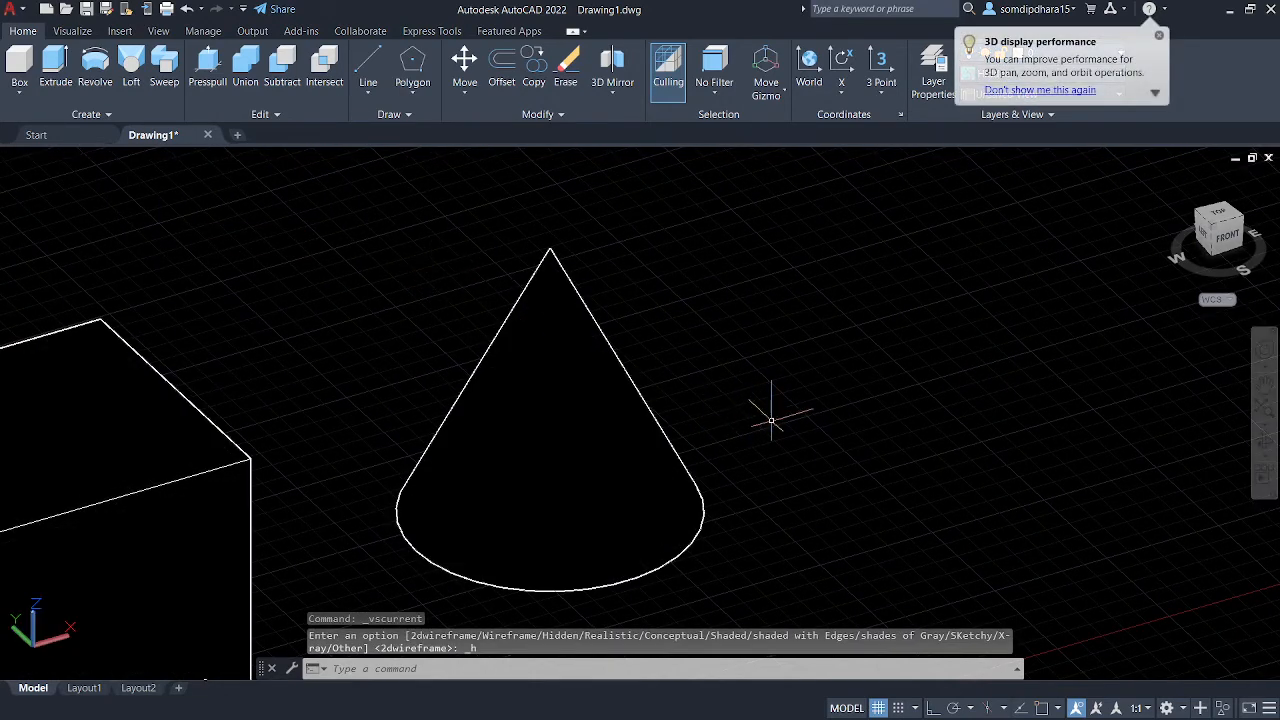
{"action": "middle_click_drag", "start_coordinate": [767, 418], "coordinate": [757, 366], "text": "shift"}
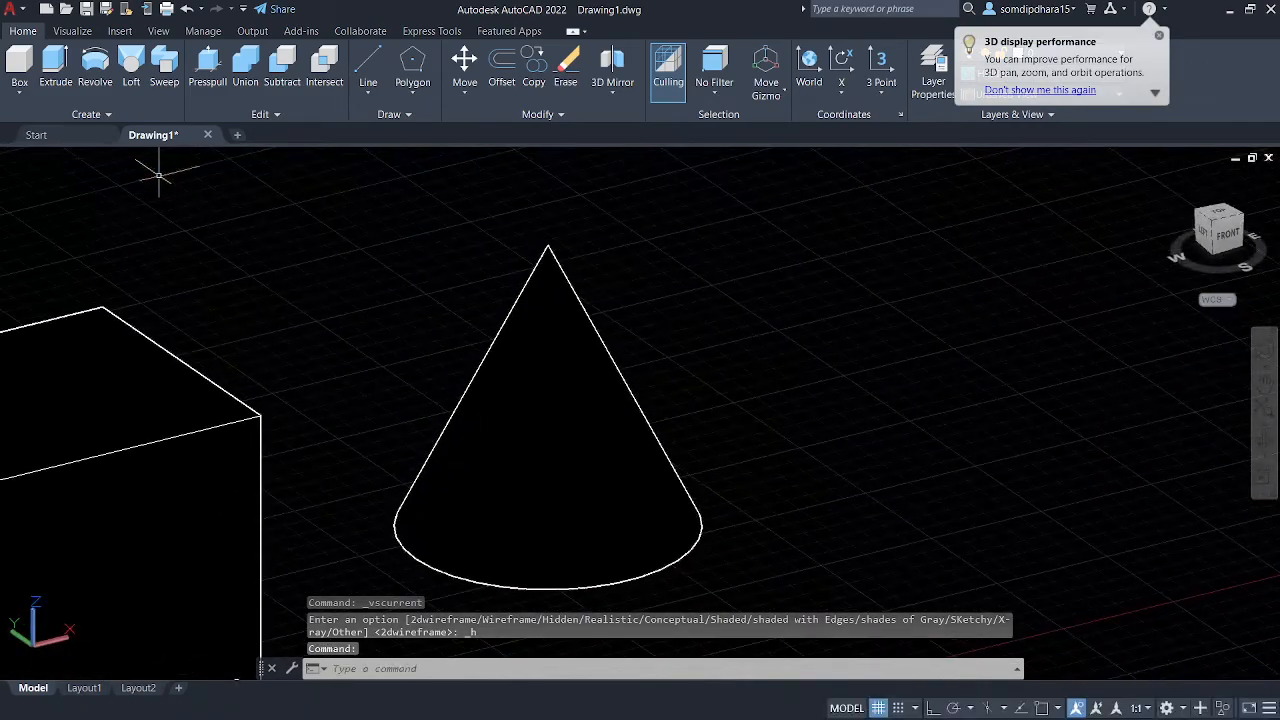
{"action": "left_click", "coordinate": [97, 157]}
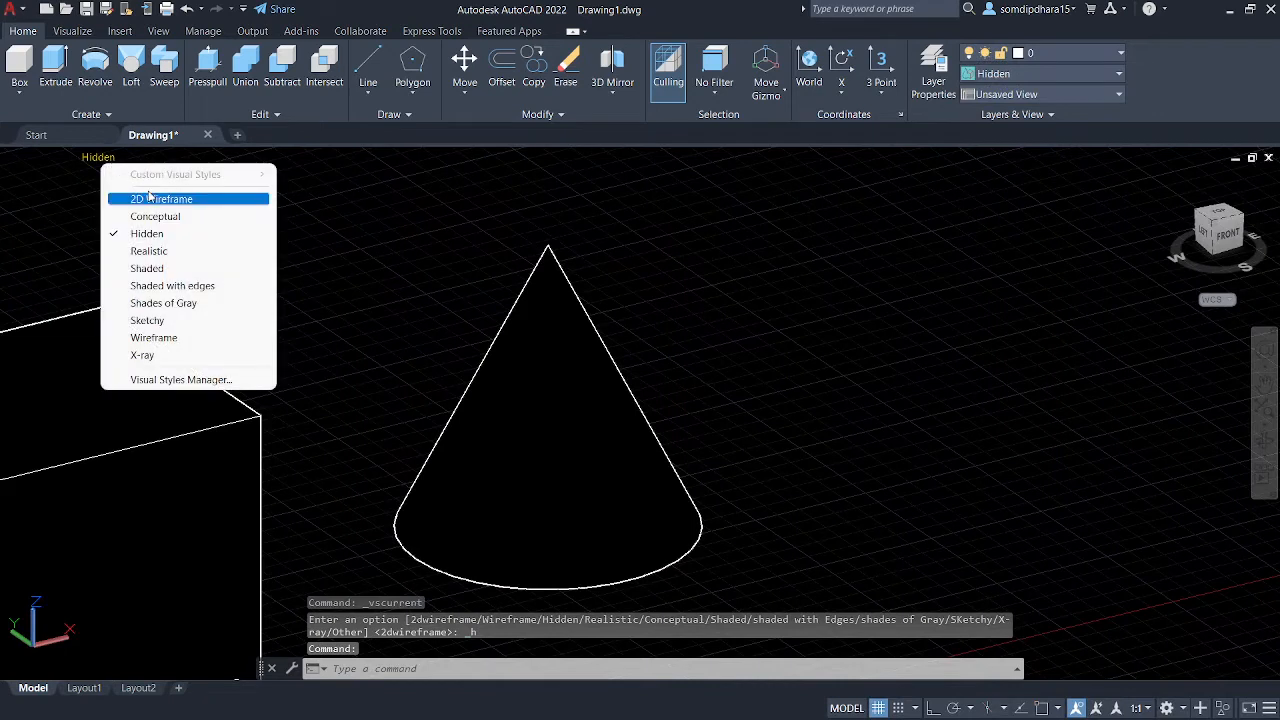
{"action": "left_click", "coordinate": [150, 195]}
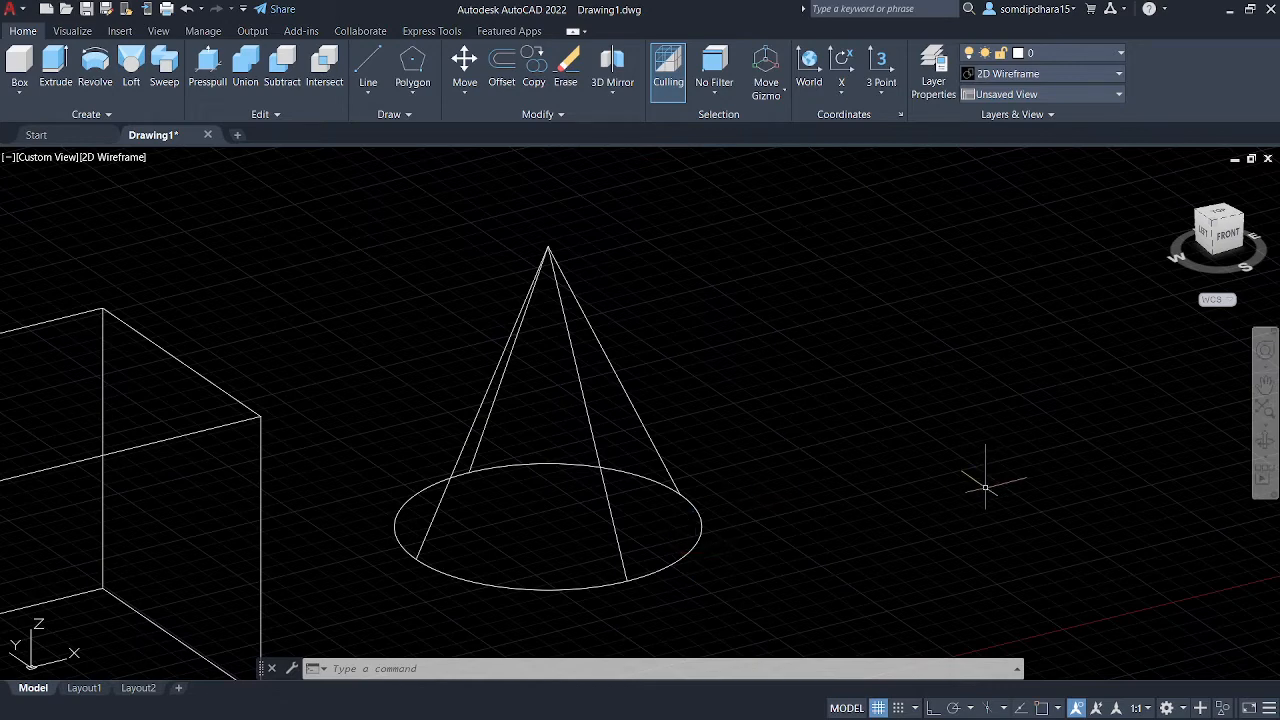
- Create a cylinder in the free space beside the cone with a base radius of 3 and a height of 6
{"action": "type", "text": "CYL"}
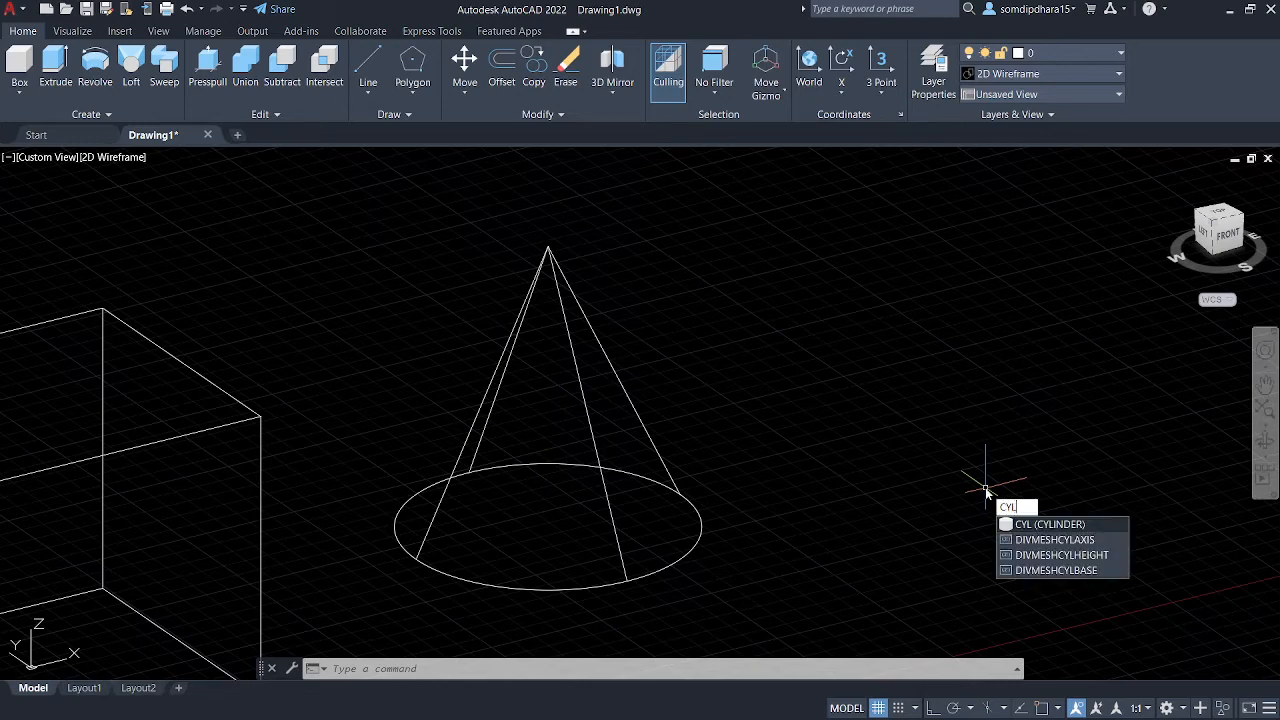
{"action": "key", "text": "Return"}
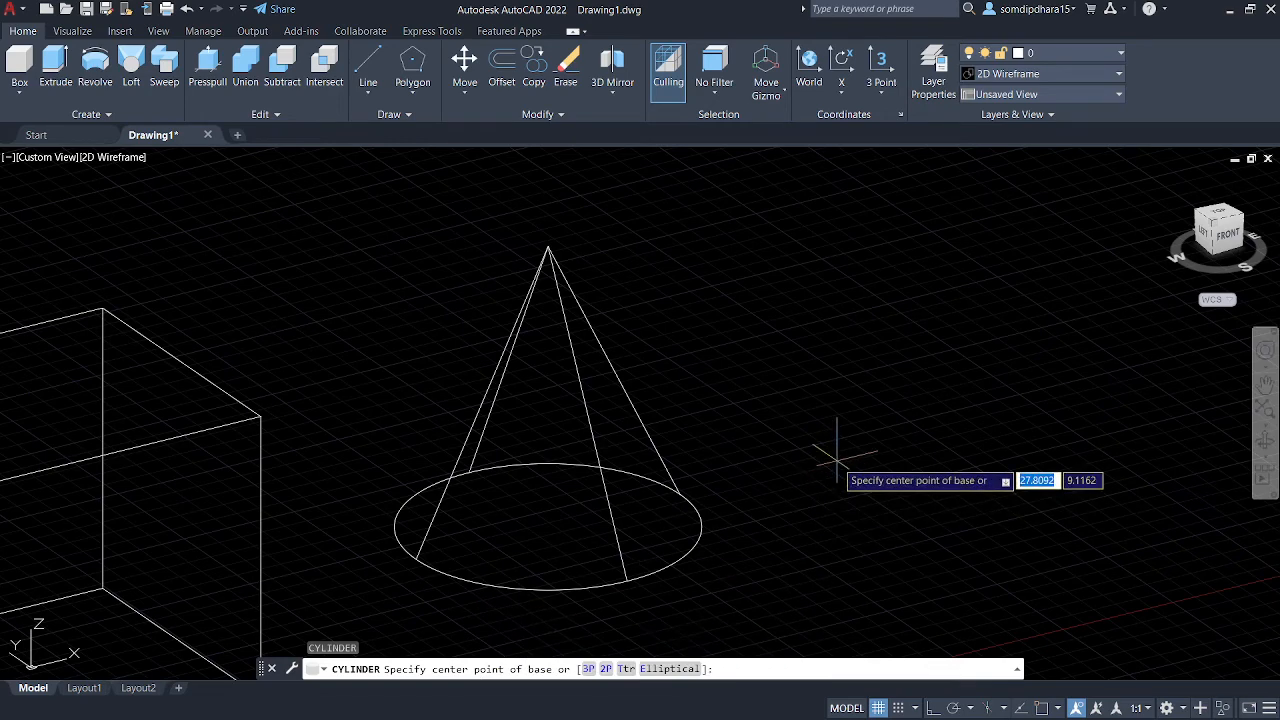
{"action": "left_click", "coordinate": [916, 423]}
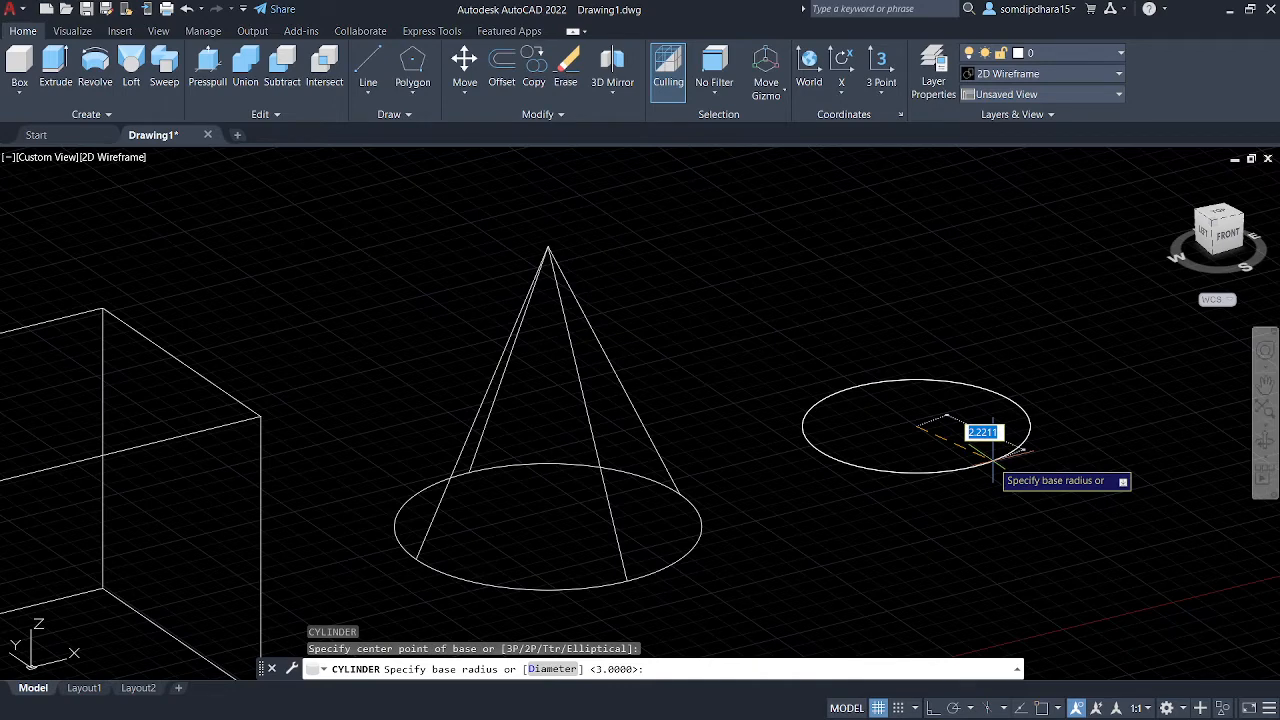
{"action": "type", "text": "3"}
{"action": "key", "text": "Return"}
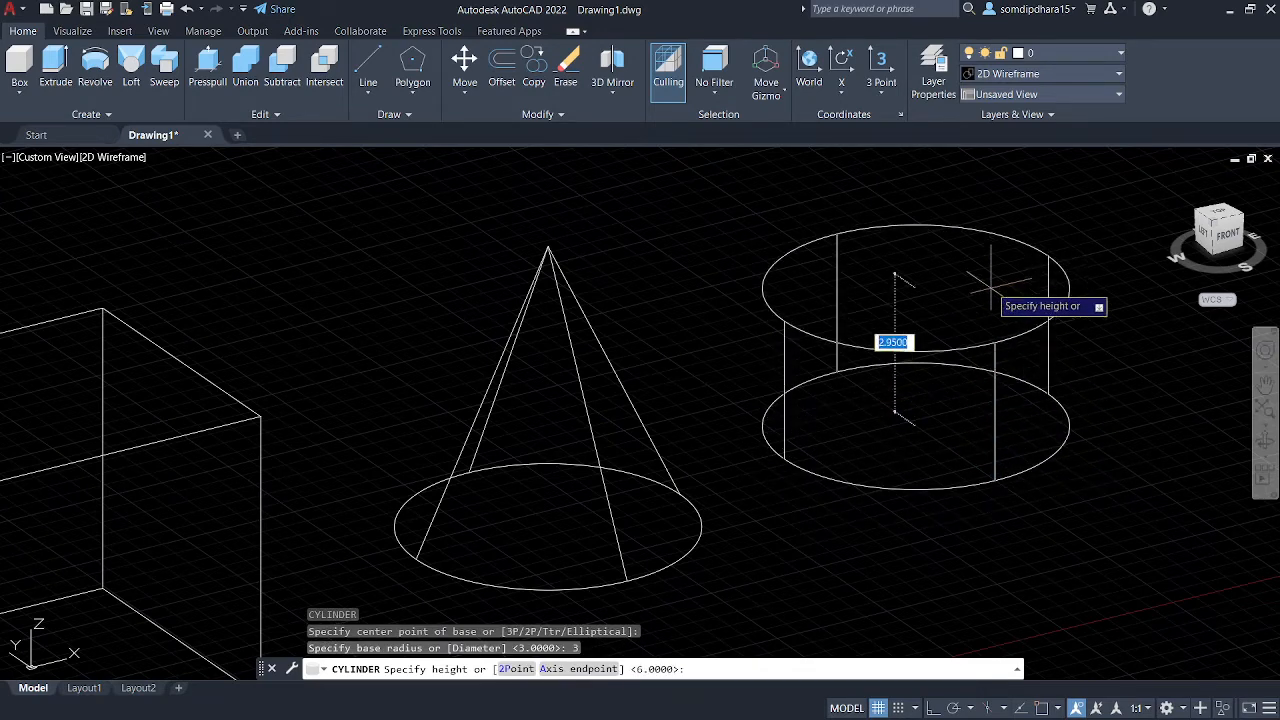
{"action": "middle_click_drag", "start_coordinate": [1010, 216], "coordinate": [837, 317]}
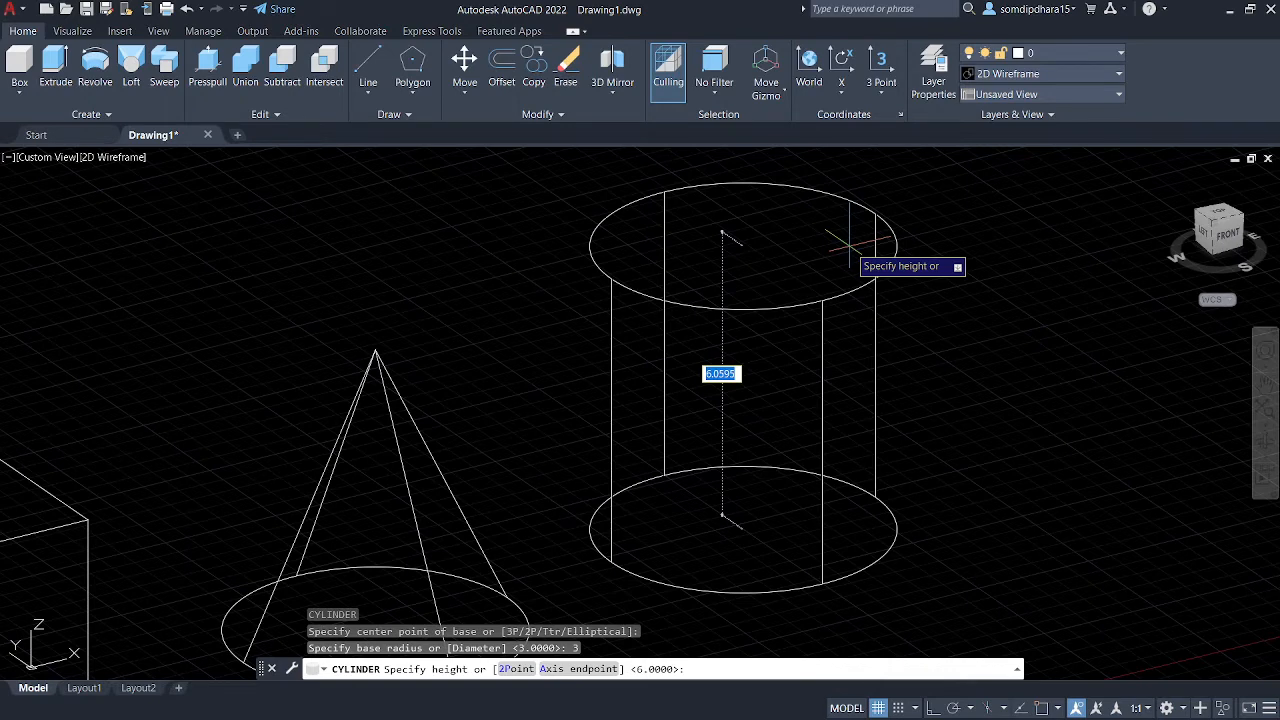
{"action": "type", "text": "6"}
{"action": "key", "text": "Return"}
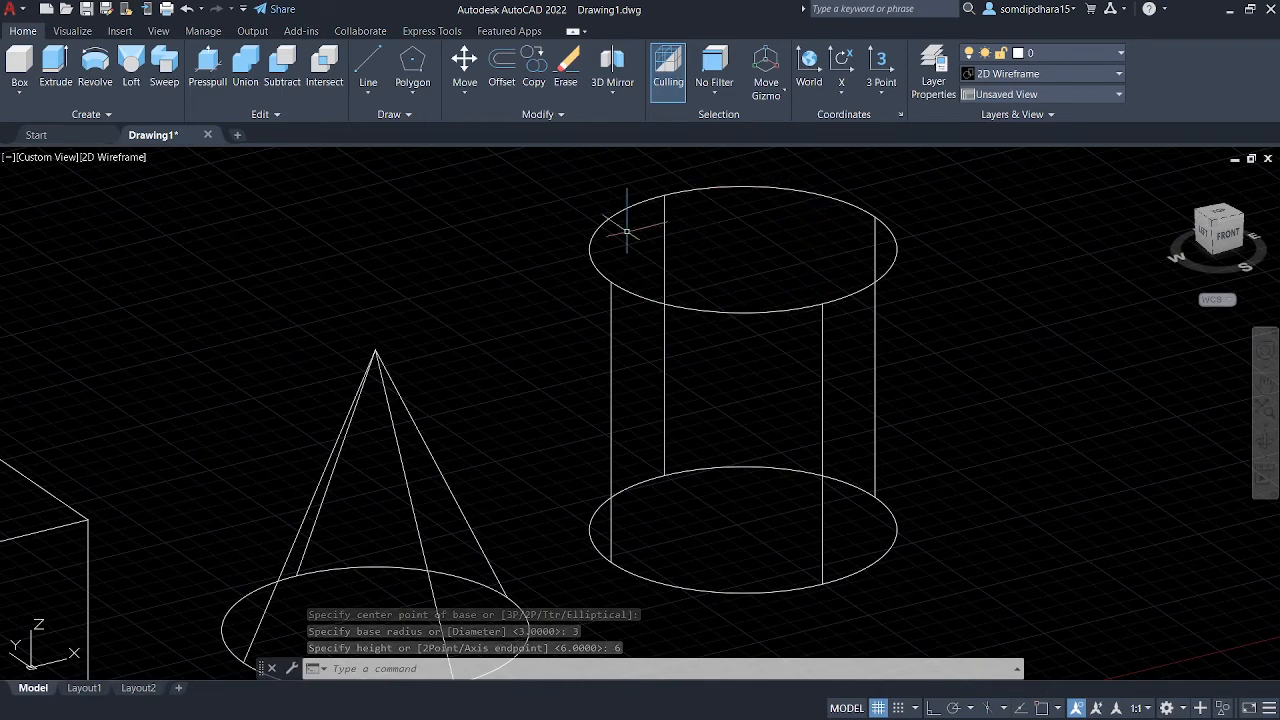
- Set the visual style to Realistic and examine the cylinder, cone and box from different angles
{"action": "left_click", "coordinate": [121, 160]}
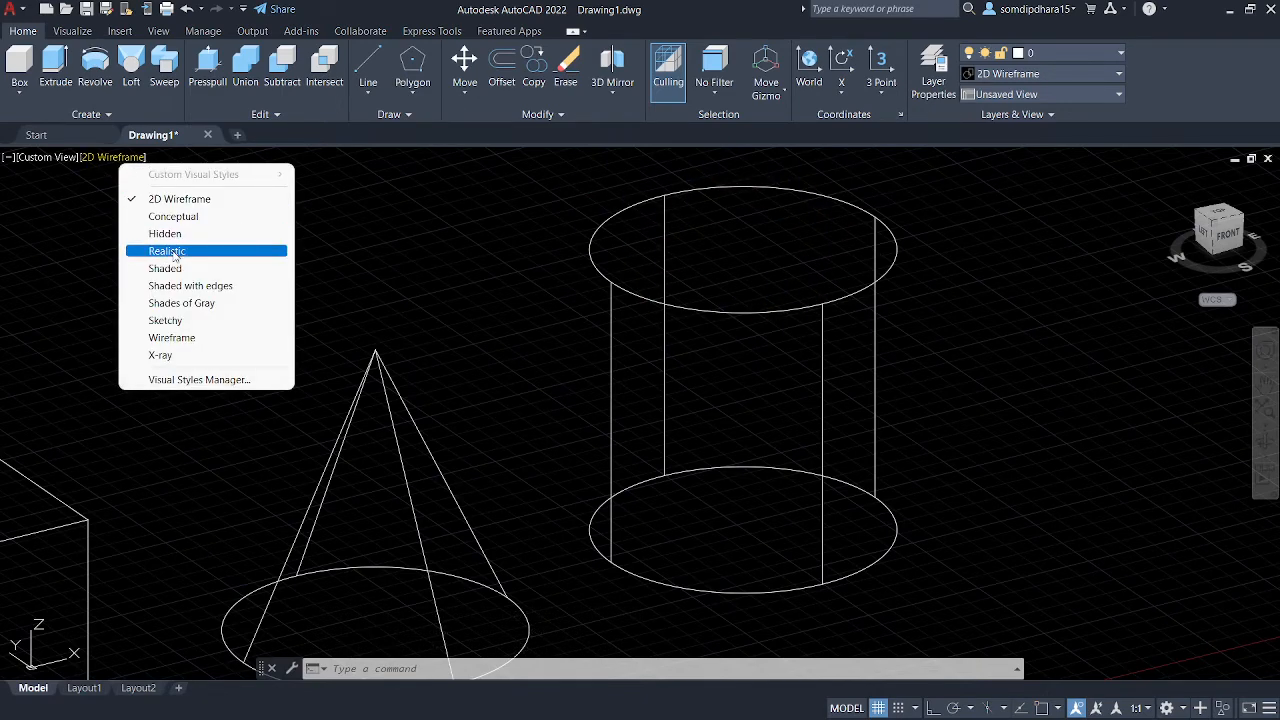
{"action": "left_click", "coordinate": [167, 251]}
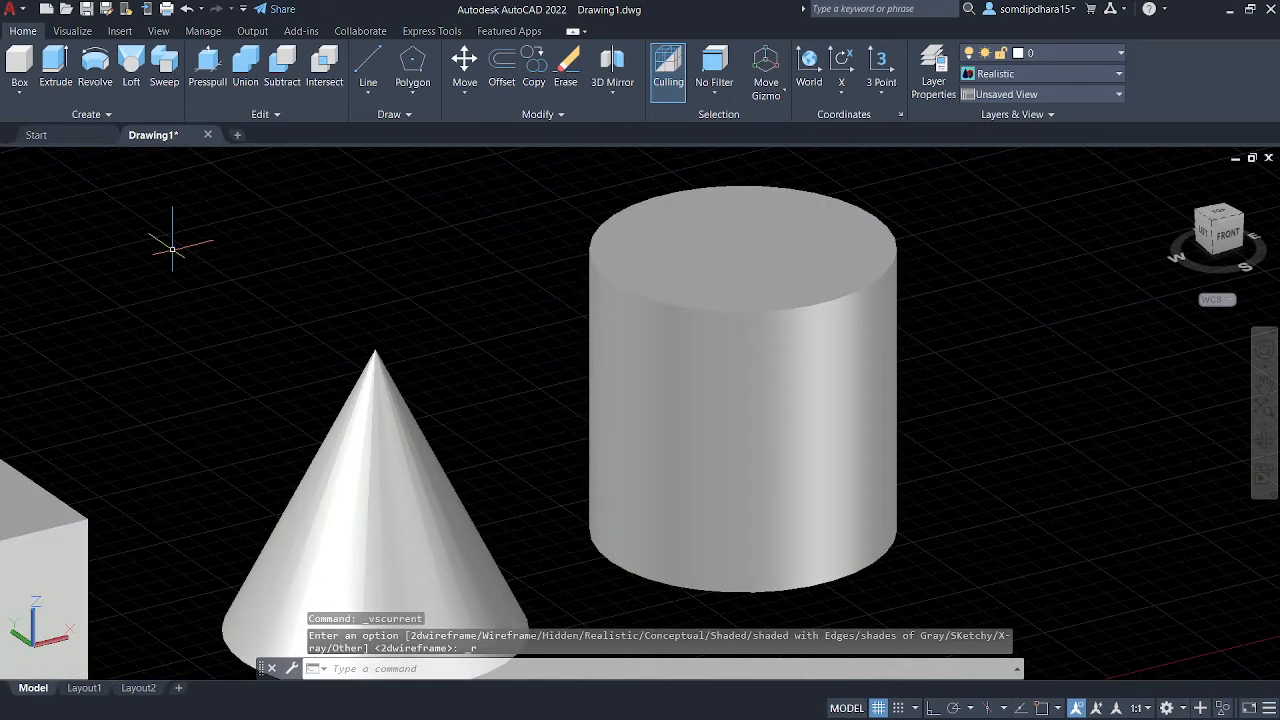
{"action": "middle_click_drag", "start_coordinate": [484, 463], "coordinate": [543, 514], "text": "shift"}
{"action": "key", "text": "Escape"}
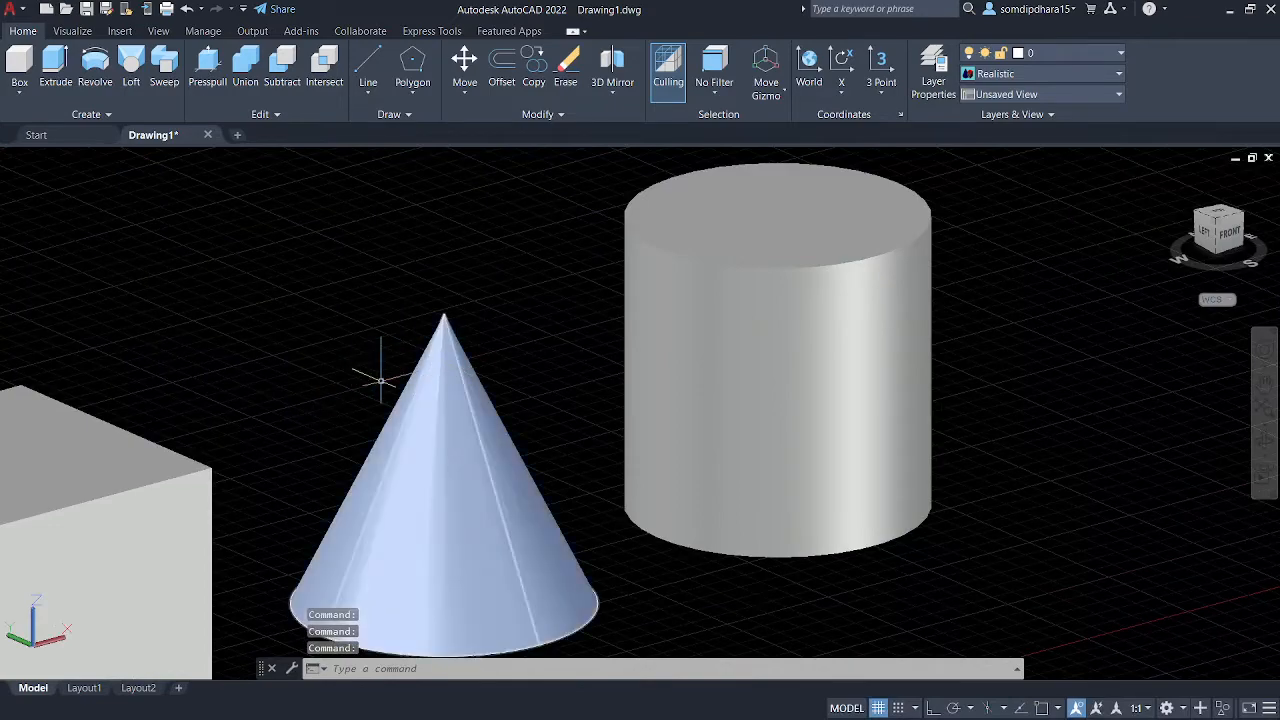
{"action": "middle_click_drag", "start_coordinate": [847, 327], "coordinate": [792, 469]}
{"action": "middle_click_drag", "start_coordinate": [955, 462], "coordinate": [758, 436], "text": "shift"}
{"action": "scroll", "coordinate": [954, 484], "scroll_direction": "down", "scroll_amount": 2}
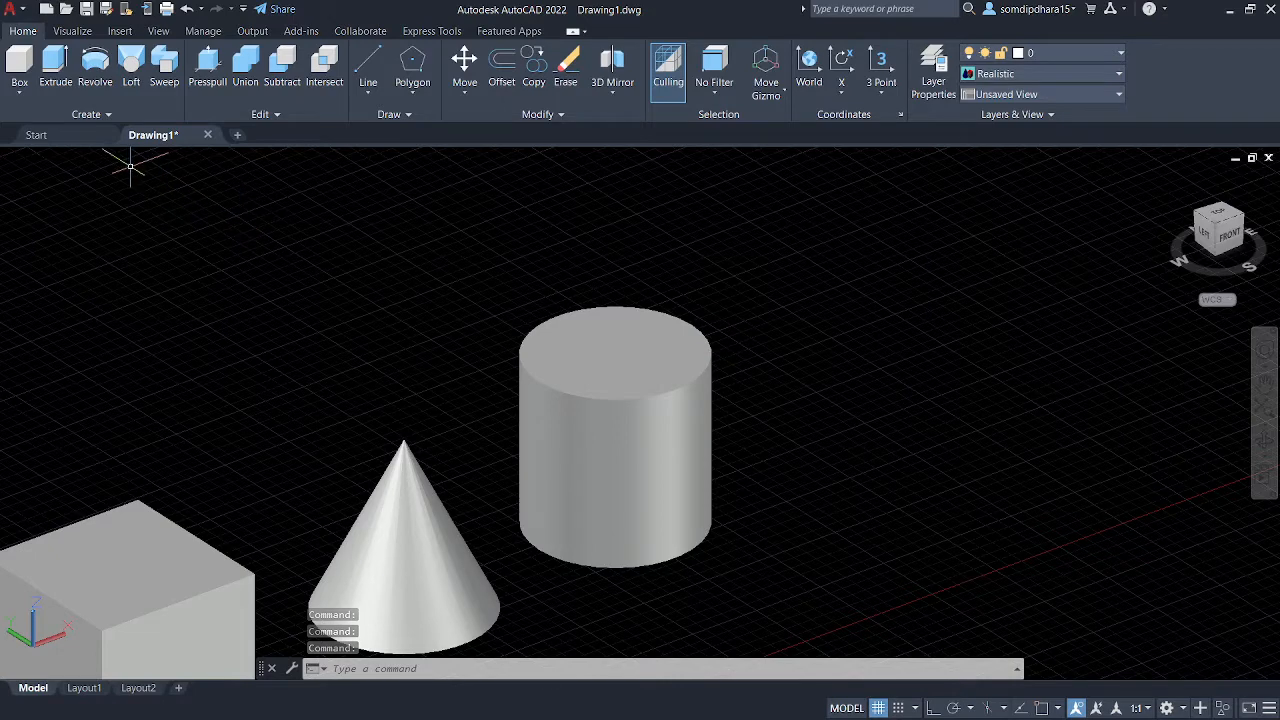
- Return the visual style to 2D Wireframe and briefly select the cylinder to inspect its grips
{"action": "left_click", "coordinate": [101, 158]}
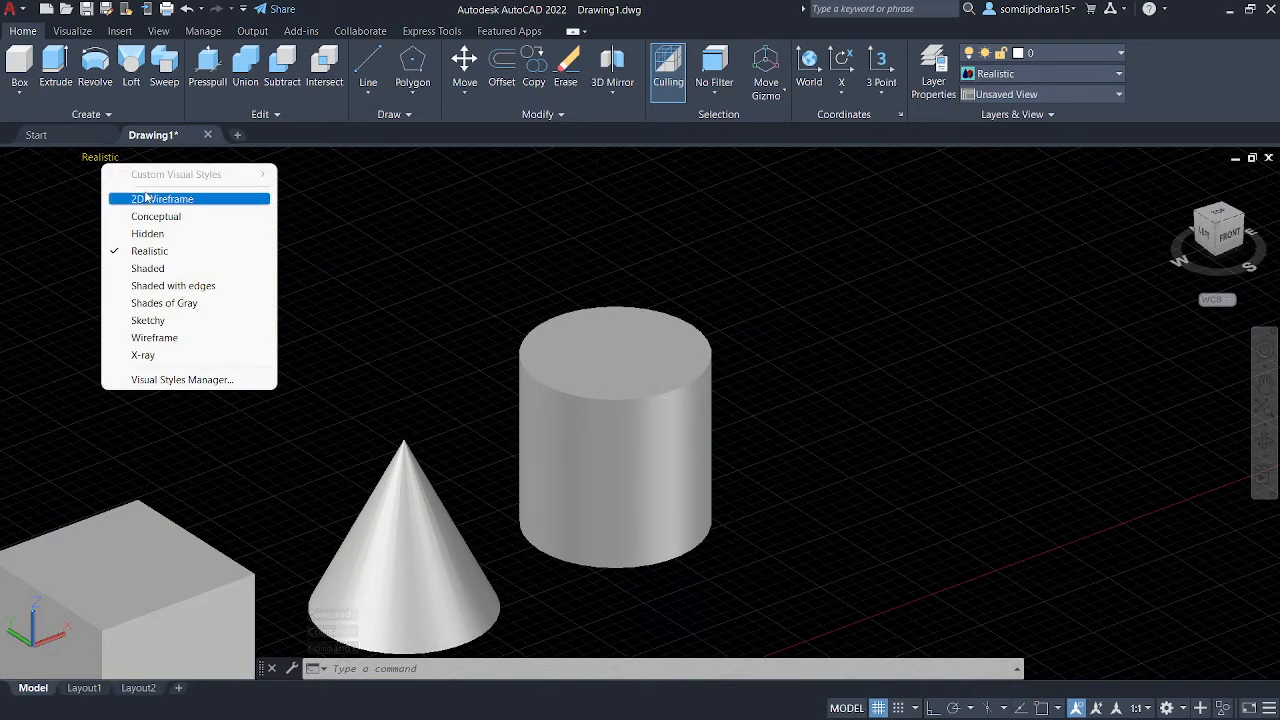
{"action": "left_click", "coordinate": [150, 195]}
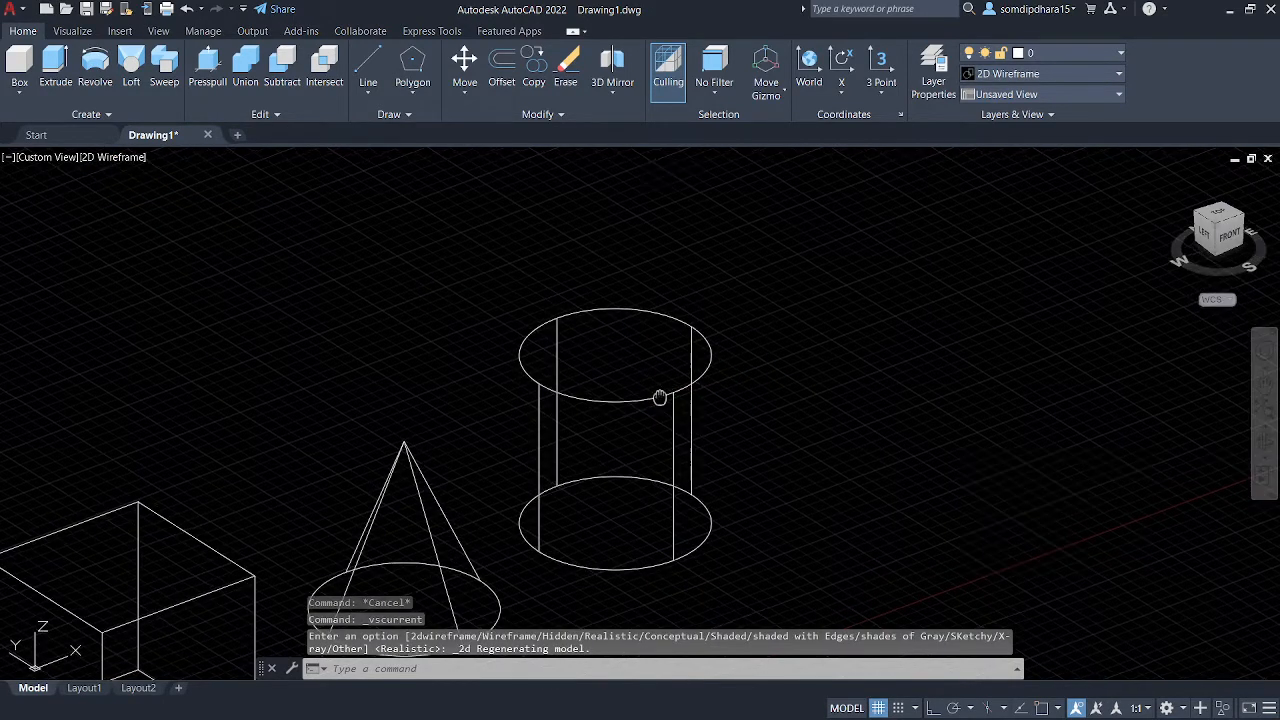
{"action": "middle_click_drag", "start_coordinate": [662, 394], "coordinate": [643, 357]}
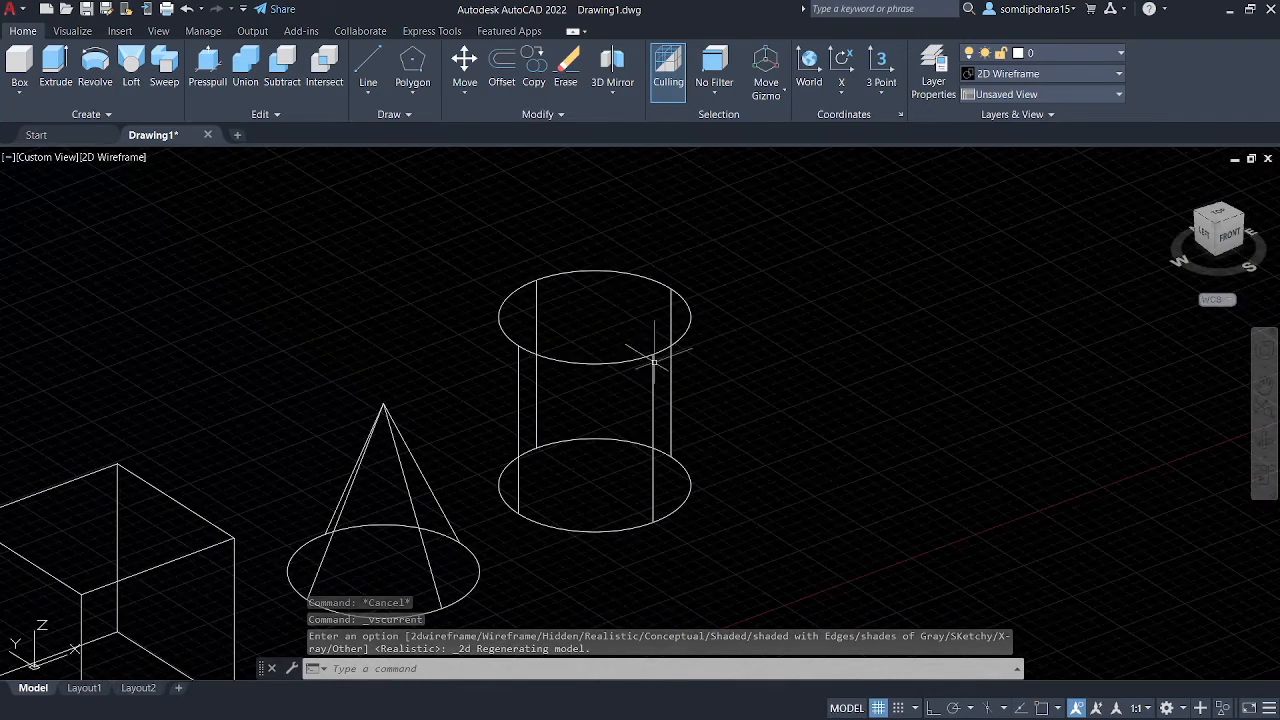
{"action": "left_click", "coordinate": [645, 357]}
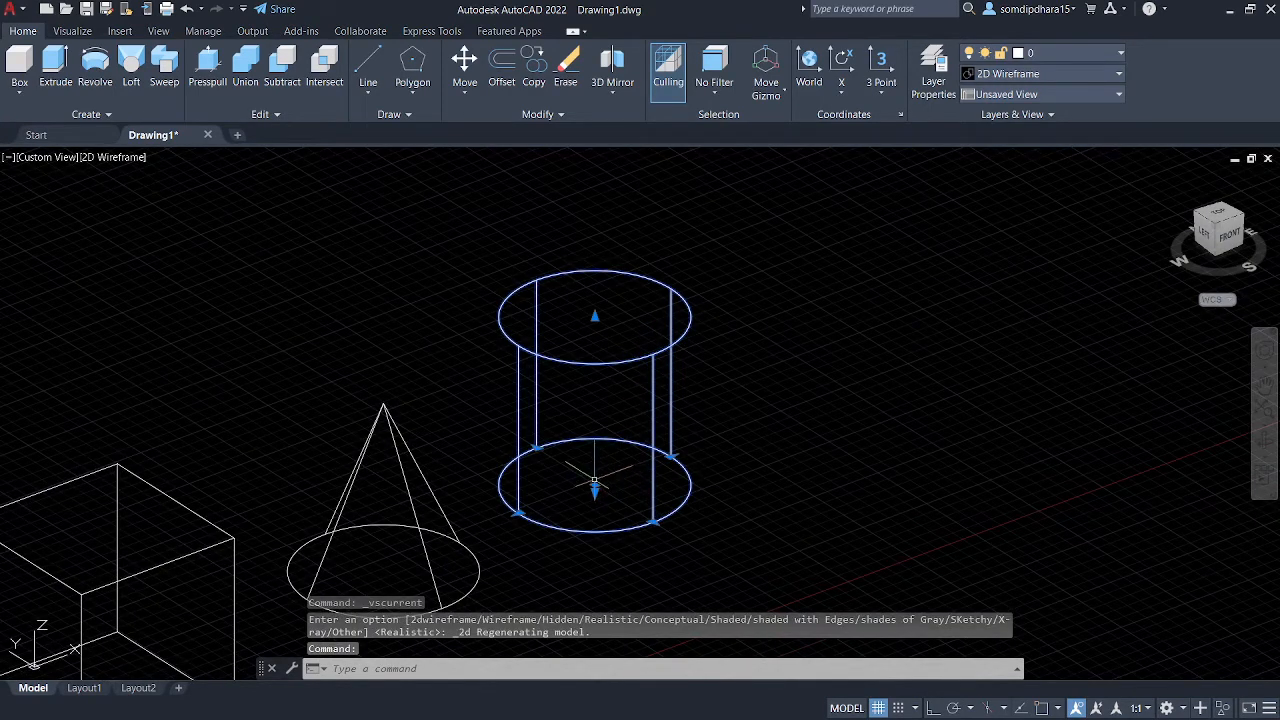
{"action": "key", "text": "Escape"}
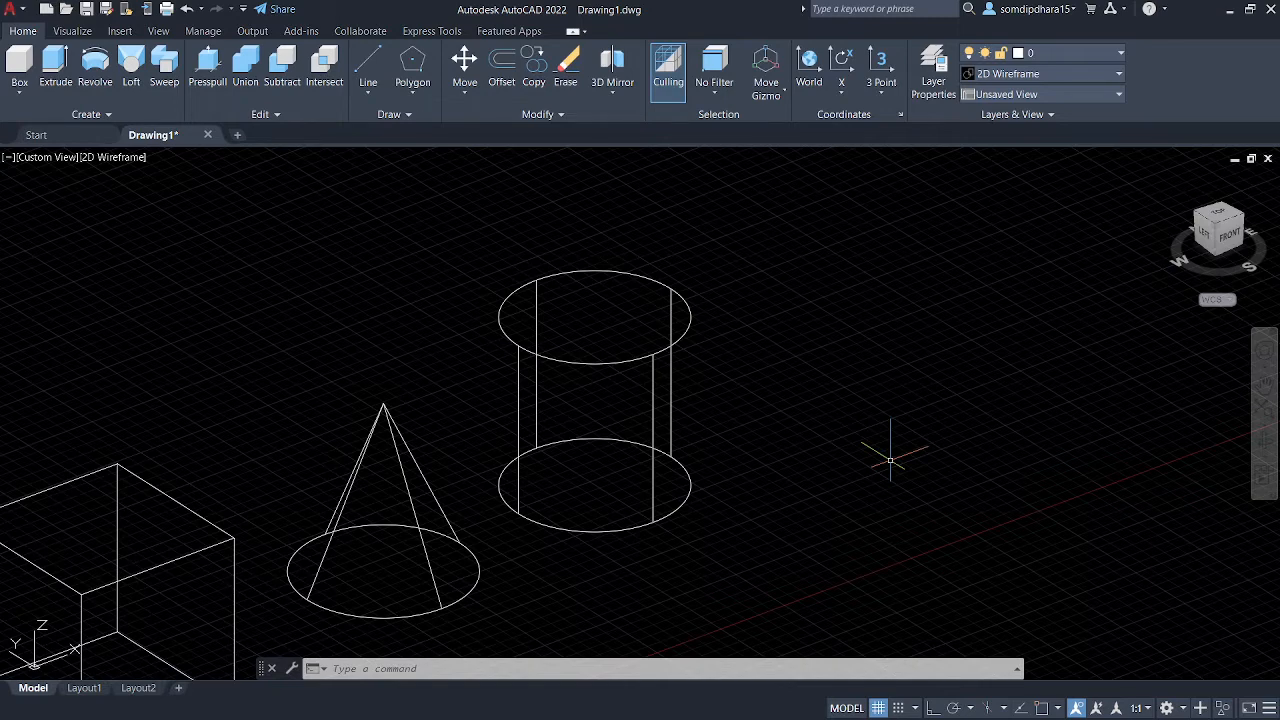
- Create a sphere in the free space beside the cylinder, accepting the default radius of 3
{"action": "type", "text": "sphere"}
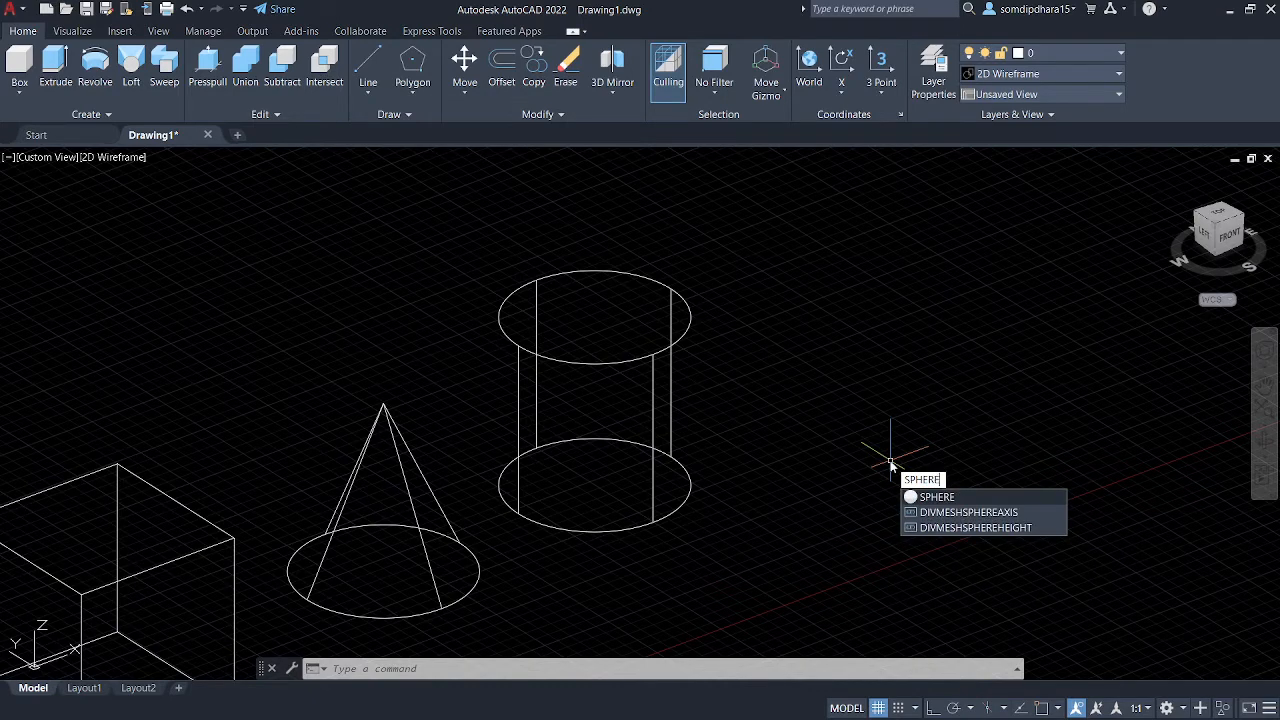
{"action": "key", "text": "Return"}
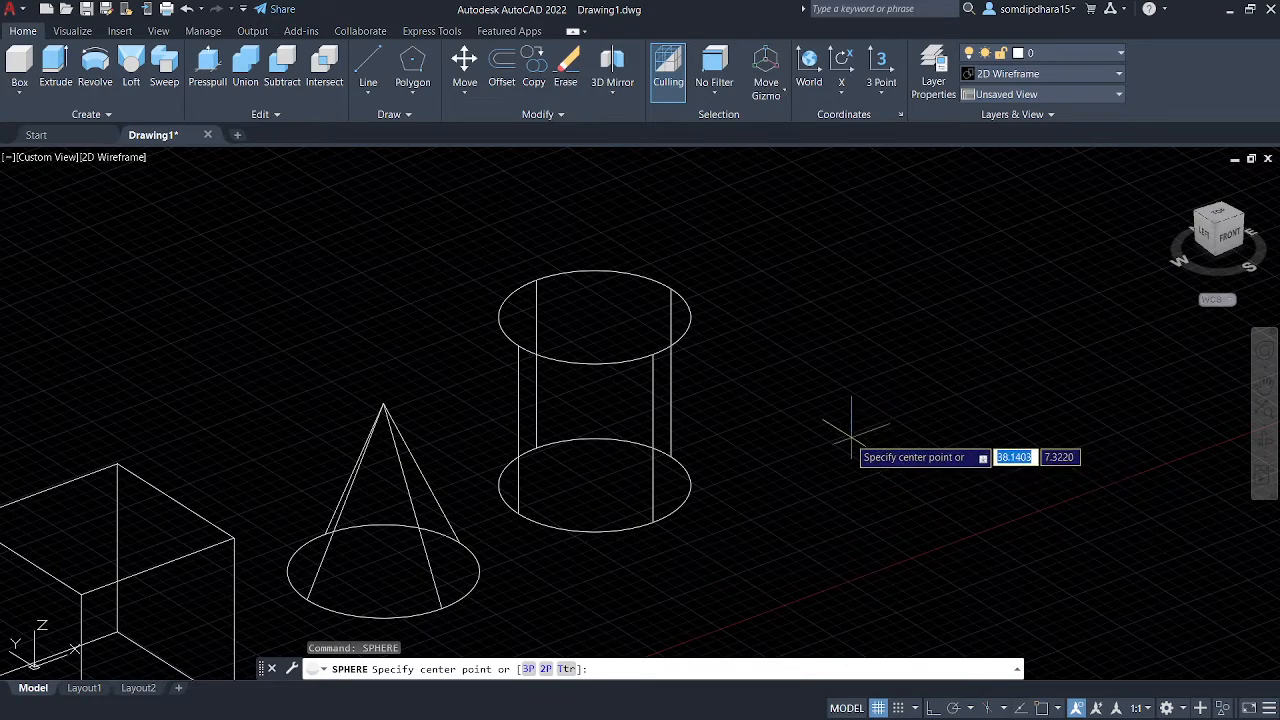
{"action": "middle_click_drag", "start_coordinate": [861, 375], "coordinate": [737, 464]}
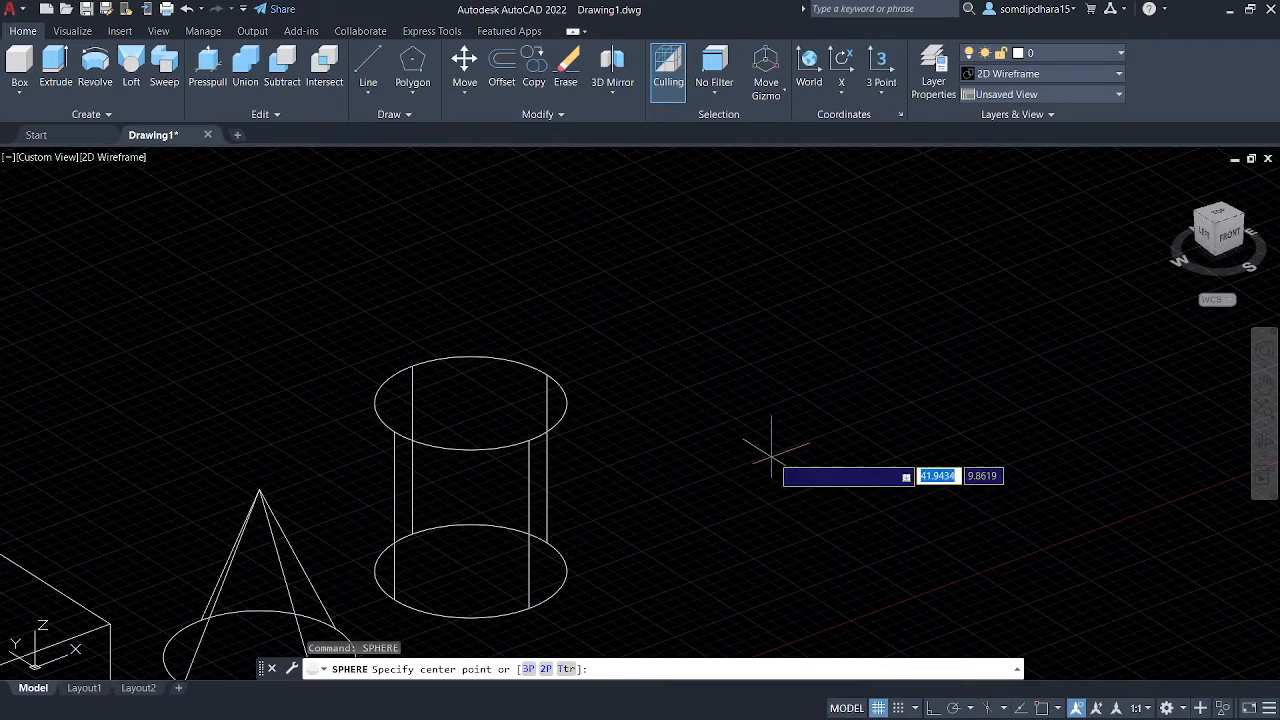
{"action": "left_click", "coordinate": [768, 458]}
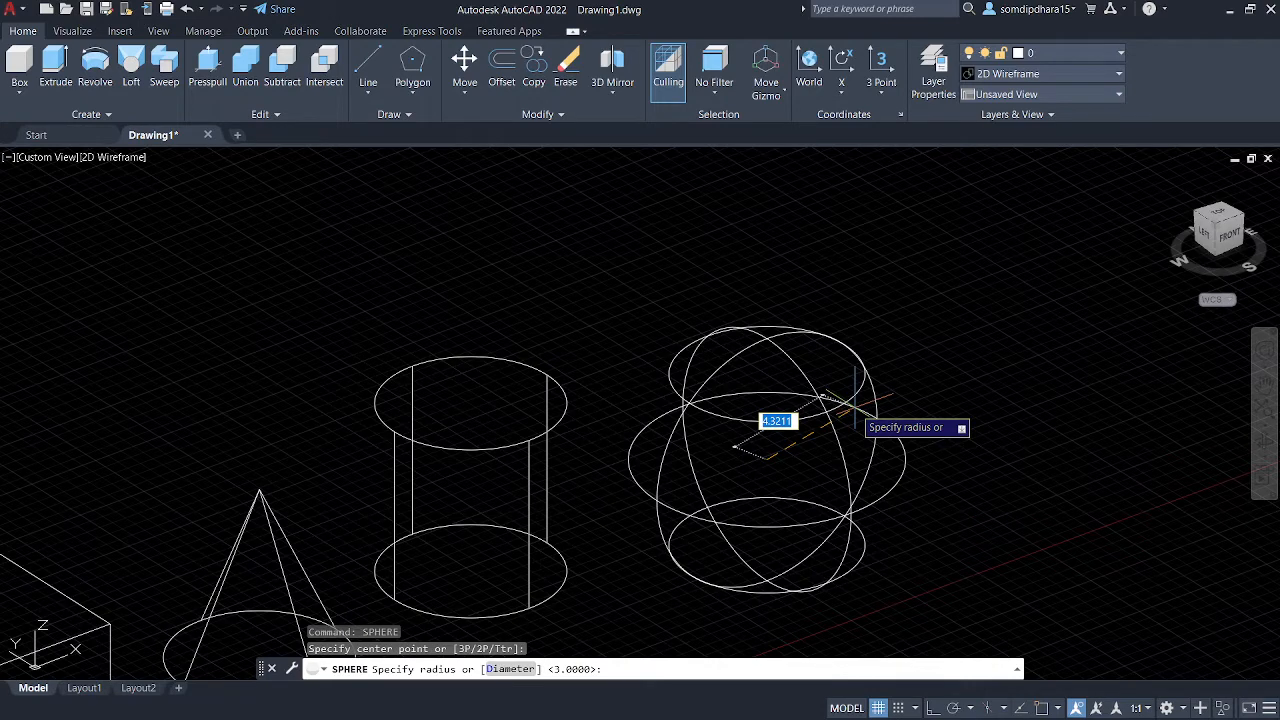
{"action": "key", "text": "Return"}
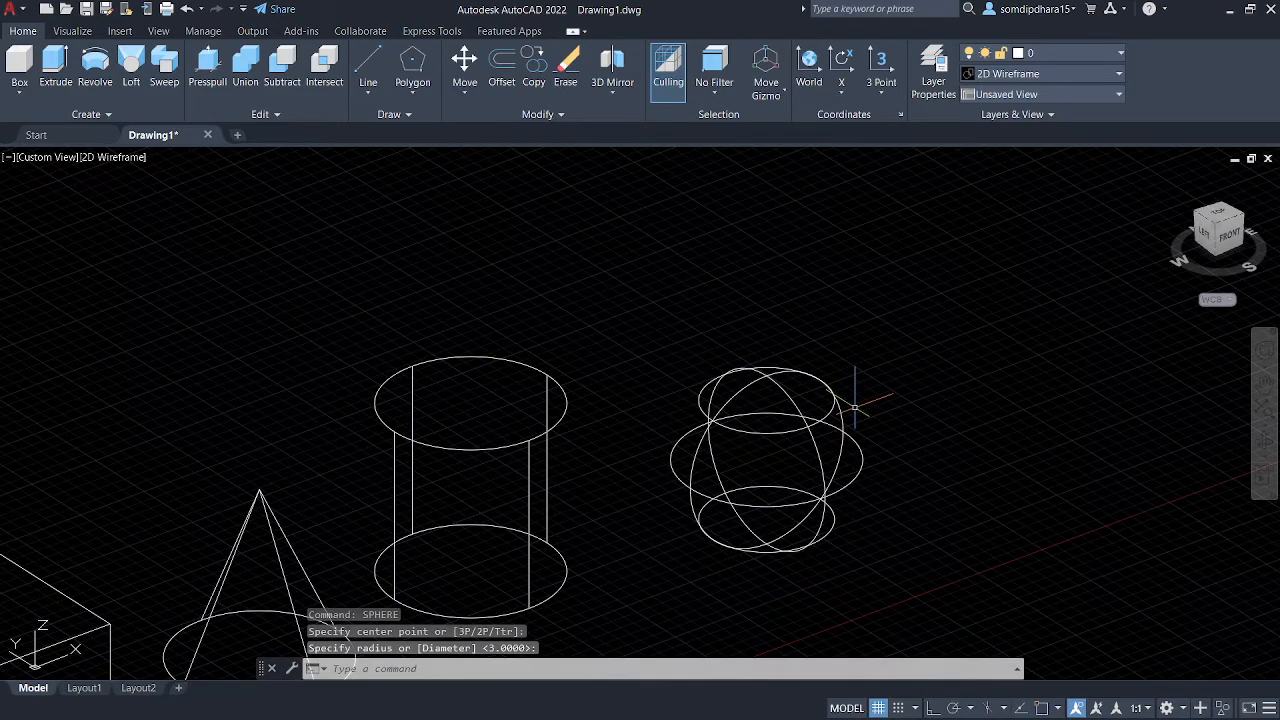
- Set the visual style to Conceptual and examine the box, cone, cylinder and sphere together
{"action": "middle_click_drag", "start_coordinate": [895, 492], "coordinate": [905, 500], "text": "shift"}
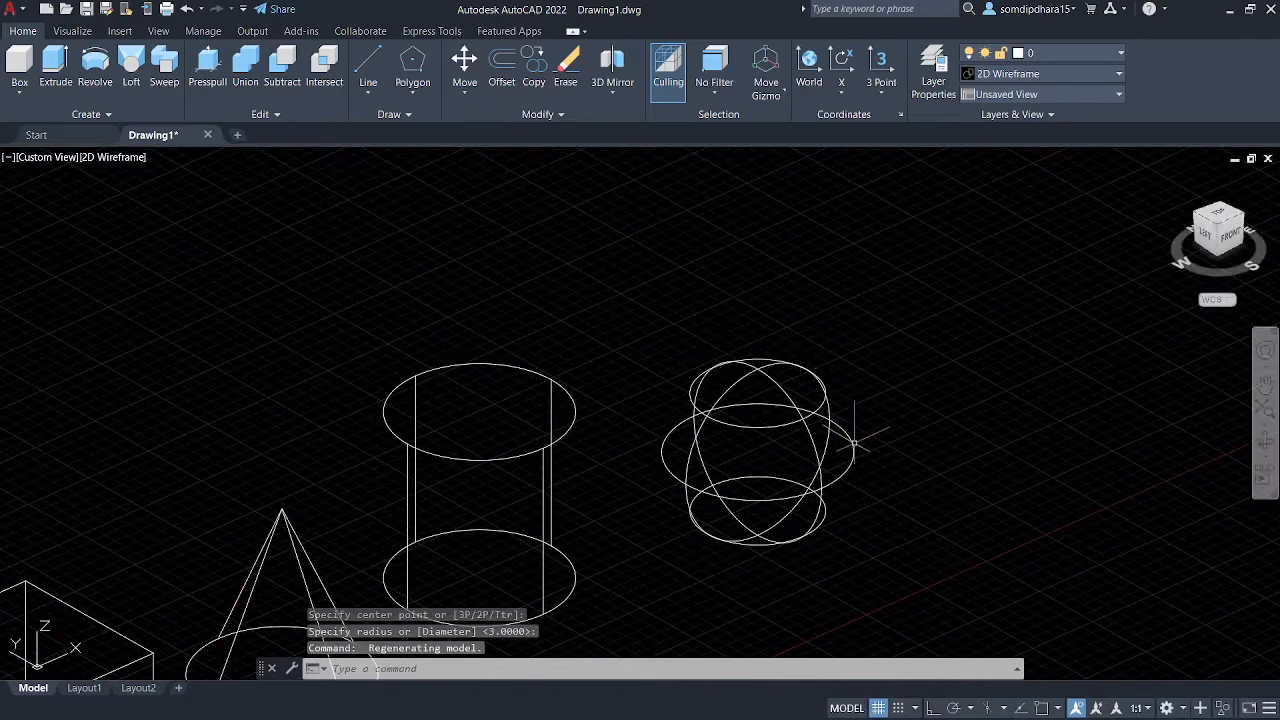
{"action": "left_click", "coordinate": [126, 157]}
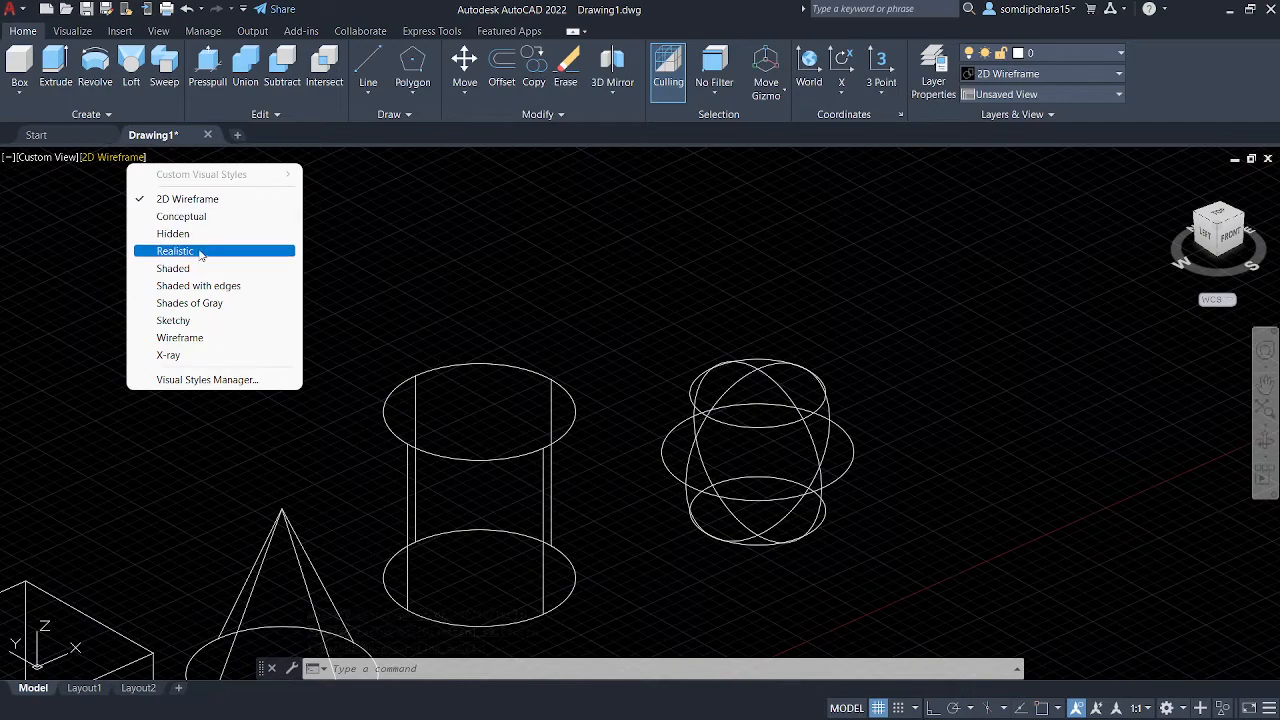
{"action": "left_click", "coordinate": [205, 217]}
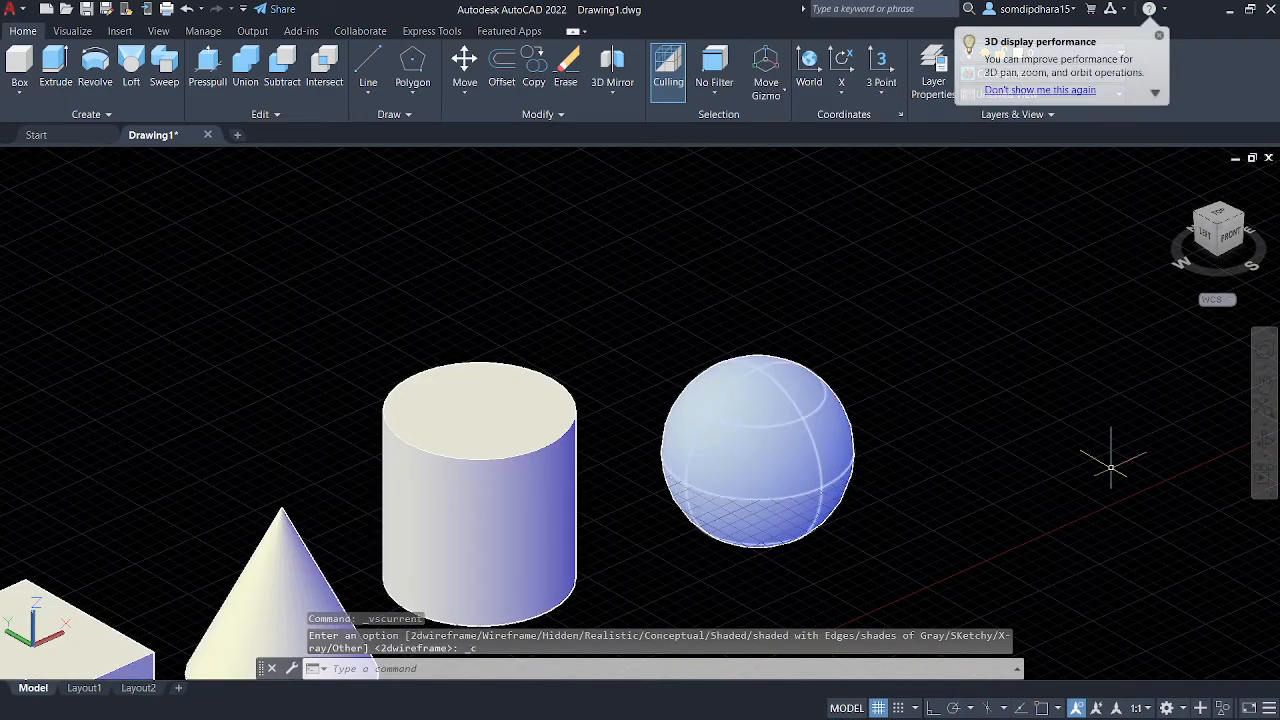
{"action": "middle_click_drag", "start_coordinate": [986, 463], "coordinate": [967, 445], "text": "shift"}
{"action": "middle_click_drag", "start_coordinate": [518, 503], "coordinate": [738, 347]}
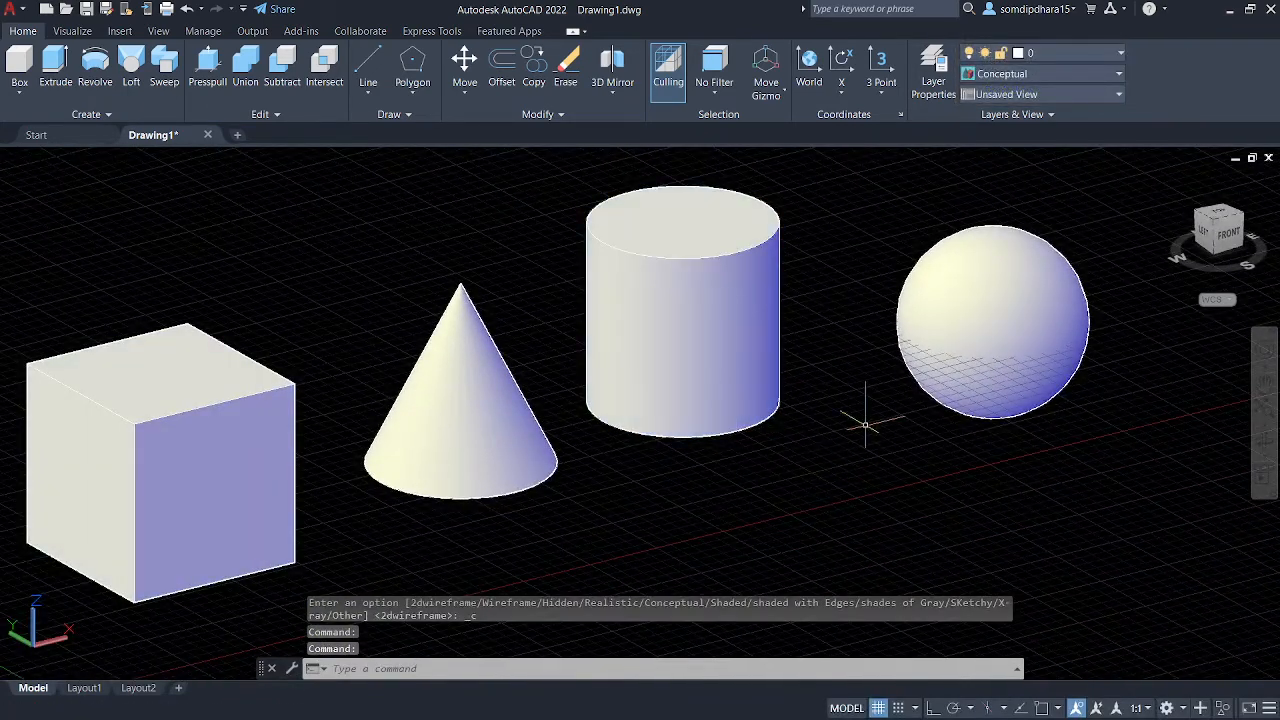
{"action": "middle_click_drag", "start_coordinate": [856, 476], "coordinate": [826, 483], "text": "shift"}
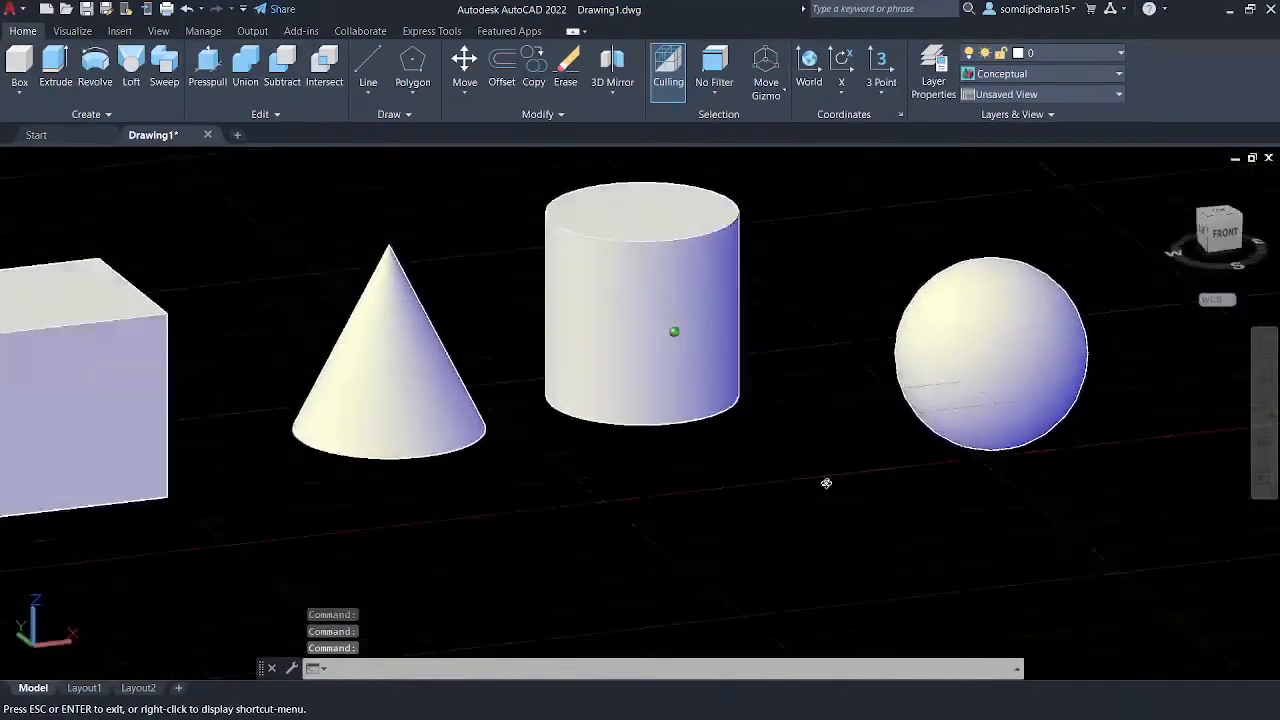
- Examine the shaded sphere and cylinder up close, along with the free space beyond the sphere
{"action": "middle_click_drag", "start_coordinate": [1077, 423], "coordinate": [1014, 521]}
{"action": "scroll", "coordinate": [987, 585], "scroll_direction": "up", "scroll_amount": 2}
{"action": "scroll", "coordinate": [814, 529], "scroll_direction": "up", "scroll_amount": 2}
{"action": "scroll", "coordinate": [814, 529], "scroll_direction": "down", "scroll_amount": 3}
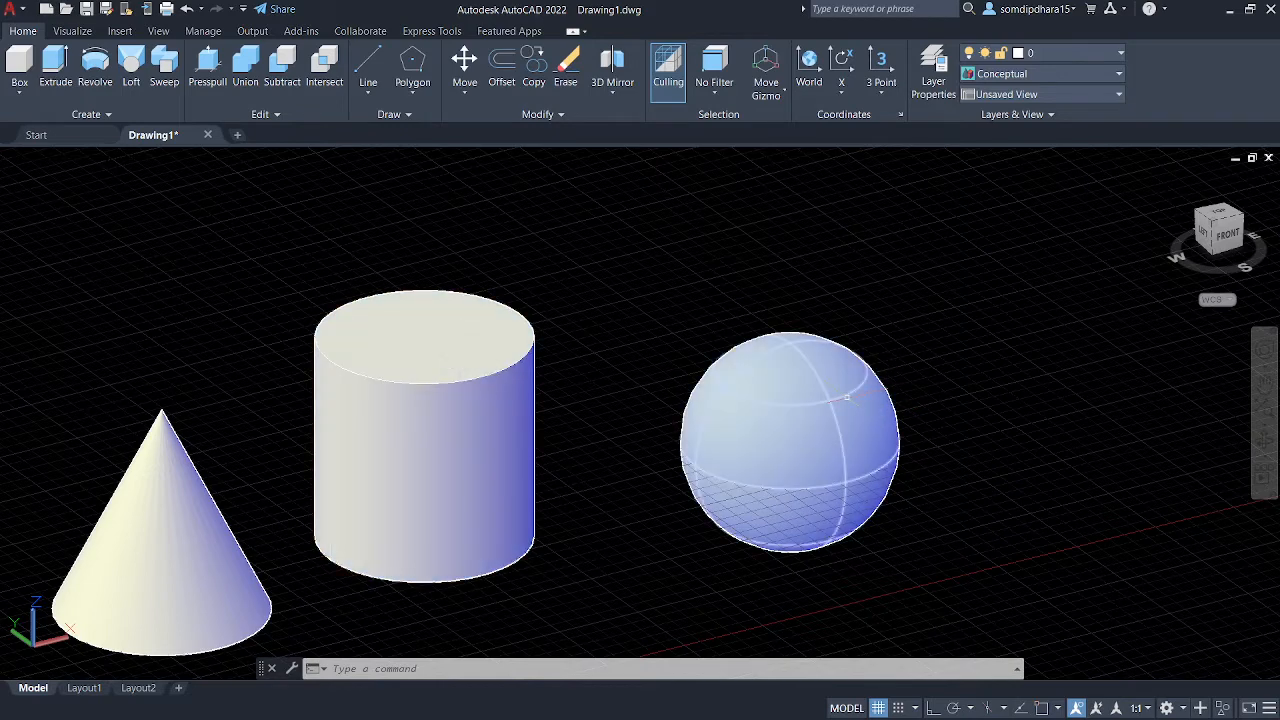
{"action": "mouse_move", "coordinate": [846, 397]}
{"action": "middle_click_drag", "start_coordinate": [986, 394], "coordinate": [956, 443]}
{"action": "key", "text": "Escape"}
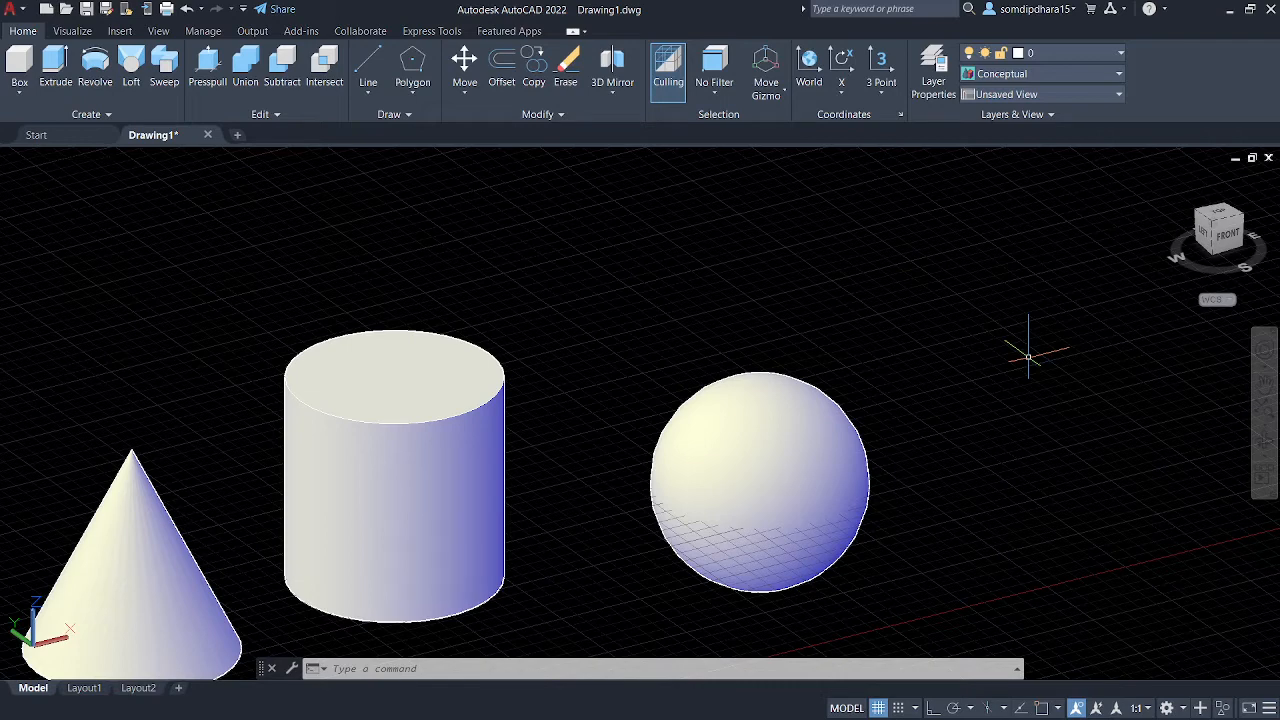
{"action": "middle_click_drag", "start_coordinate": [980, 390], "coordinate": [676, 450]}
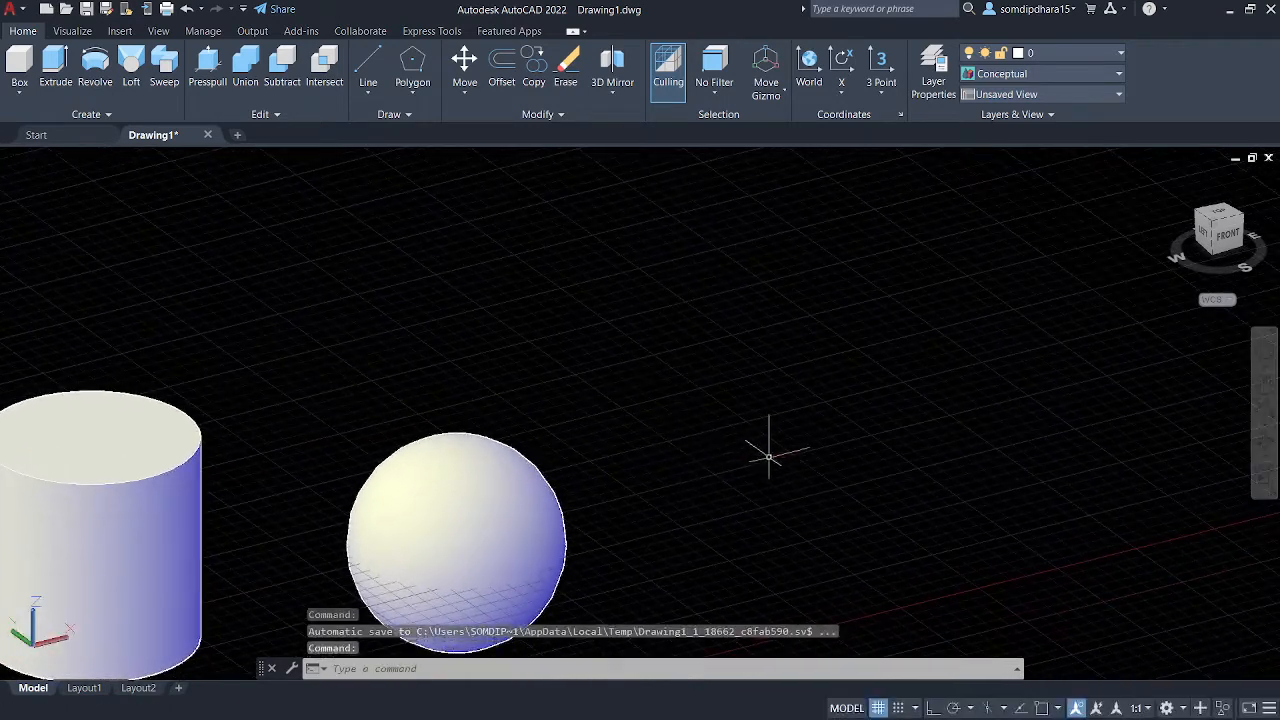
{"action": "middle_click_drag", "start_coordinate": [769, 457], "coordinate": [757, 467]}
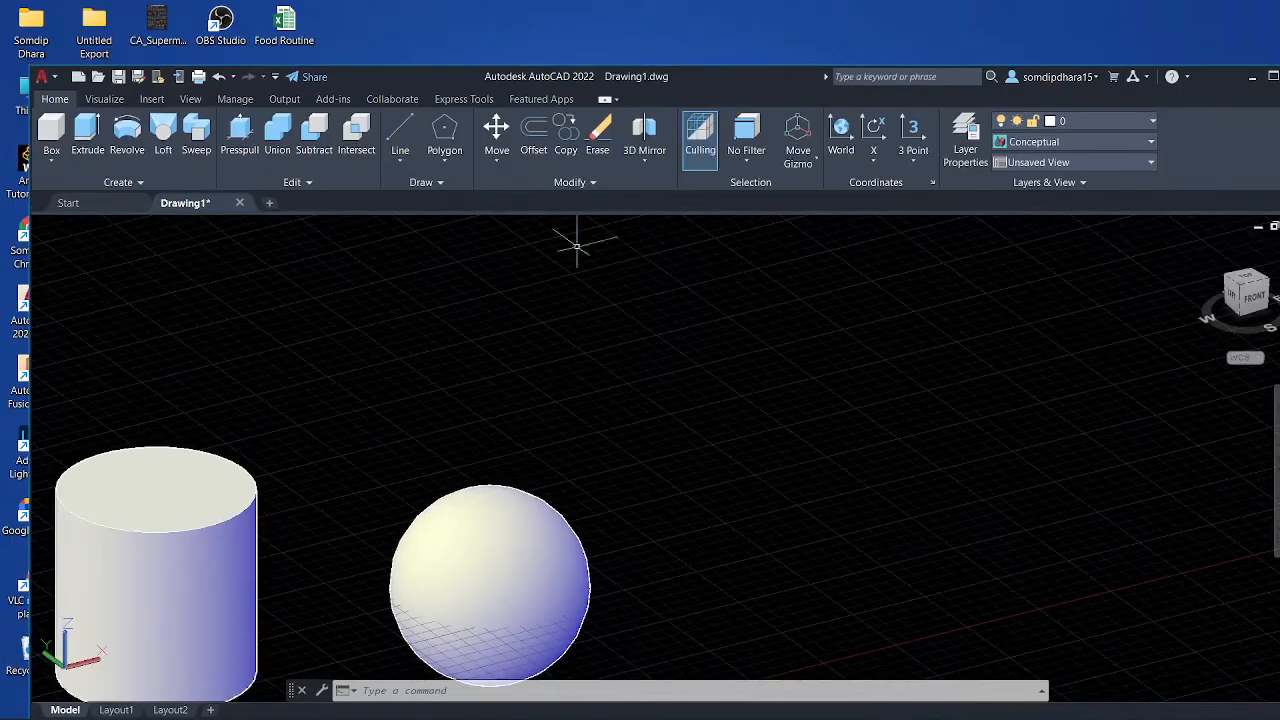
- Check the screen presentation in the Google Meet call in Chrome, and return to the maximized AutoCAD window
{"action": "mouse_move", "coordinate": [625, 639]}
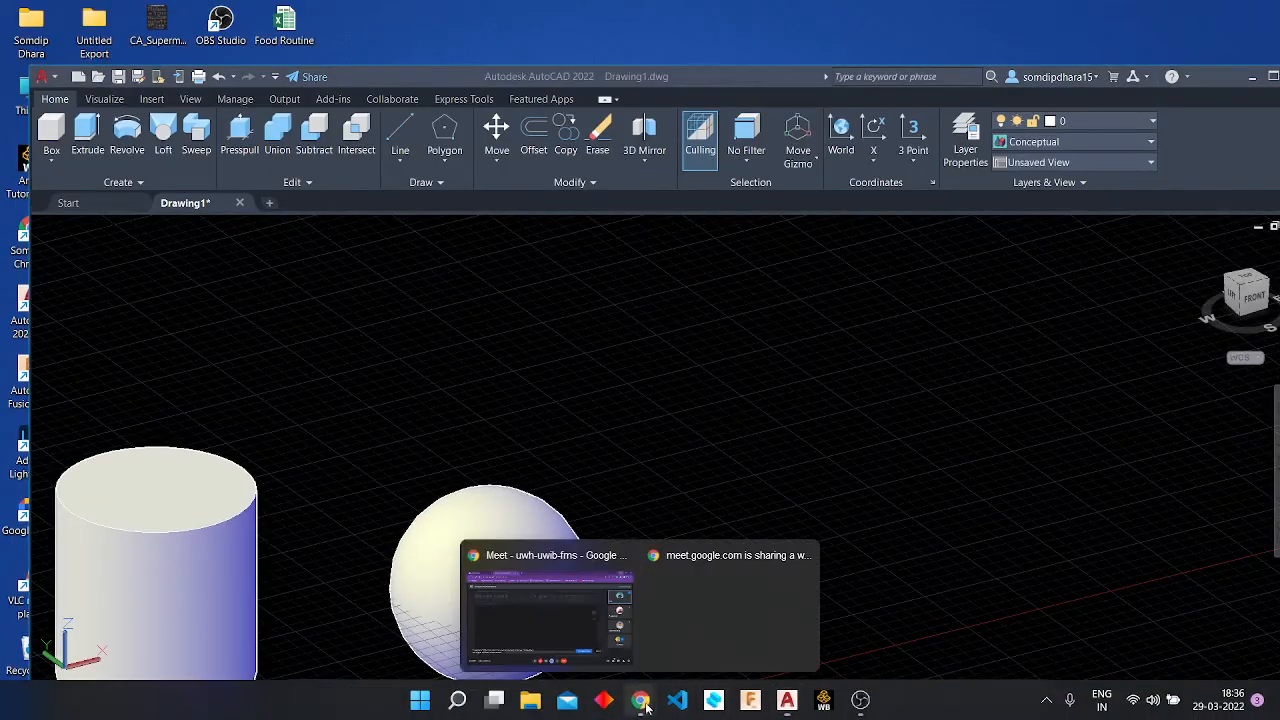
{"action": "left_click", "coordinate": [563, 614]}
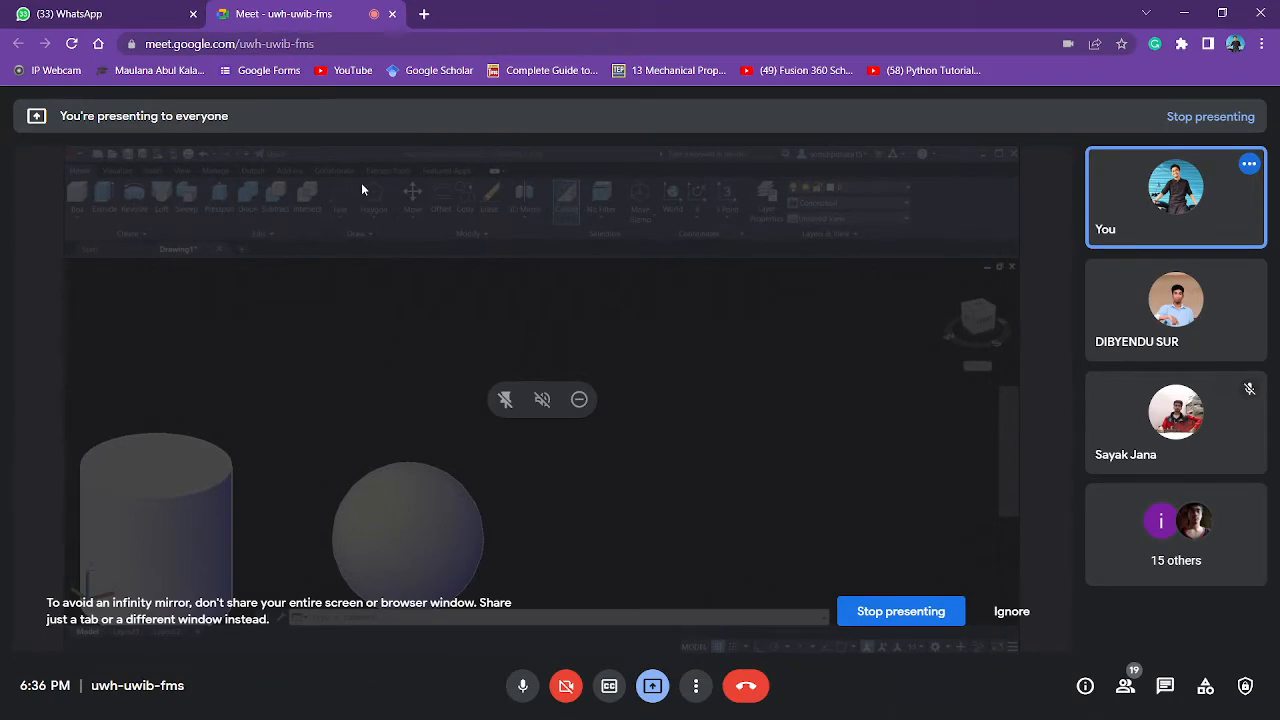
{"action": "left_click", "coordinate": [1190, 12]}
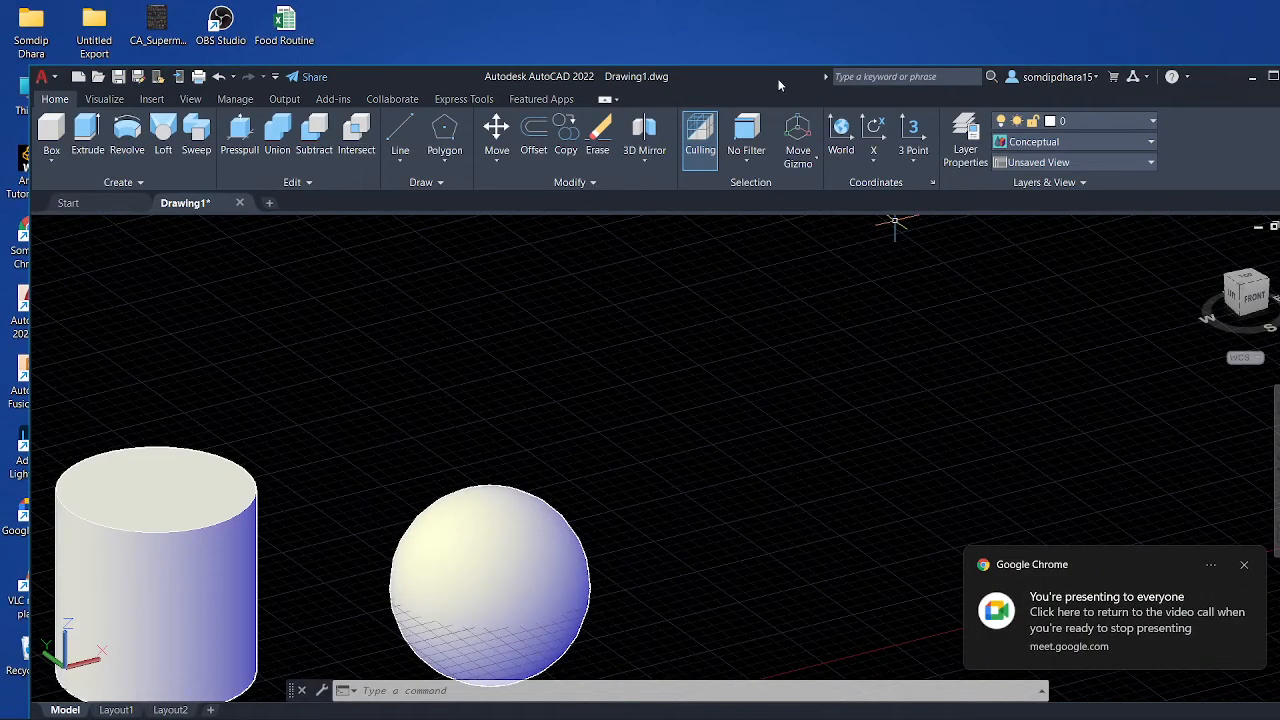
{"action": "left_click_drag", "start_coordinate": [780, 85], "coordinate": [574, 40]}
{"action": "left_click", "coordinate": [1055, 36]}
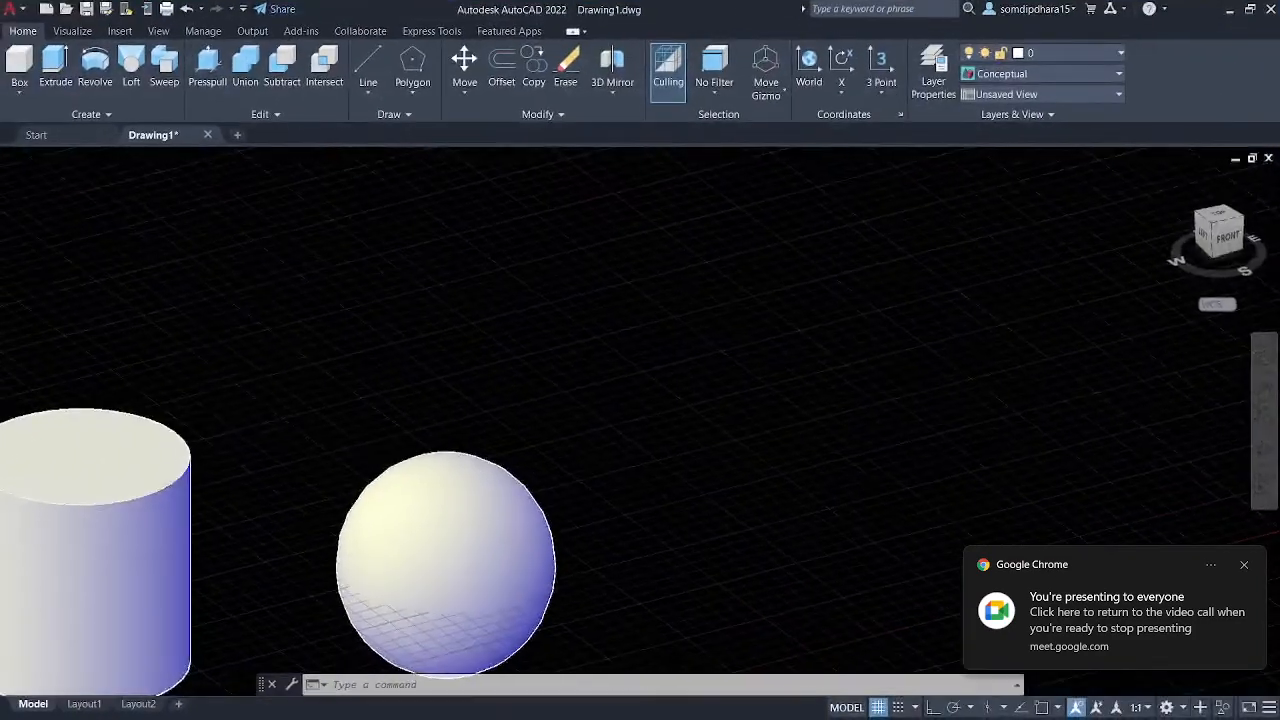
{"action": "left_click_drag", "start_coordinate": [775, 8], "coordinate": [803, 126]}
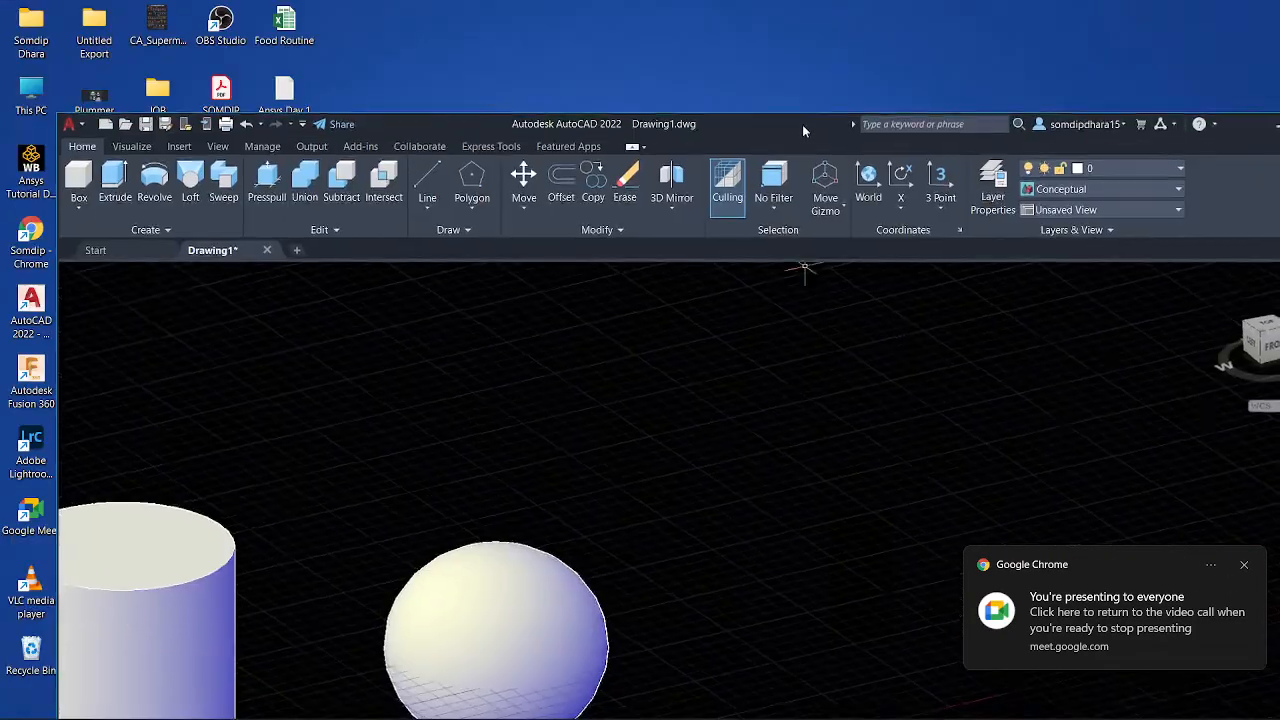
{"action": "mouse_move", "coordinate": [641, 704]}
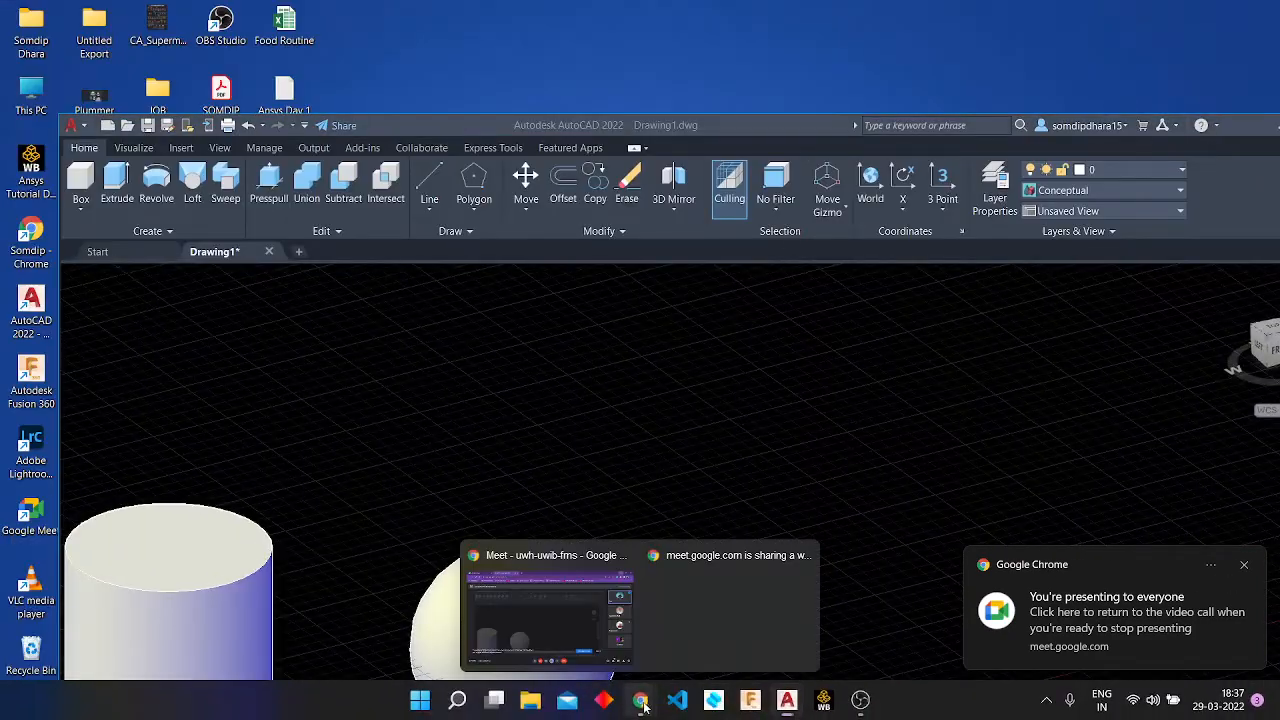
{"action": "left_click", "coordinate": [571, 620]}
{"action": "left_click", "coordinate": [816, 181]}
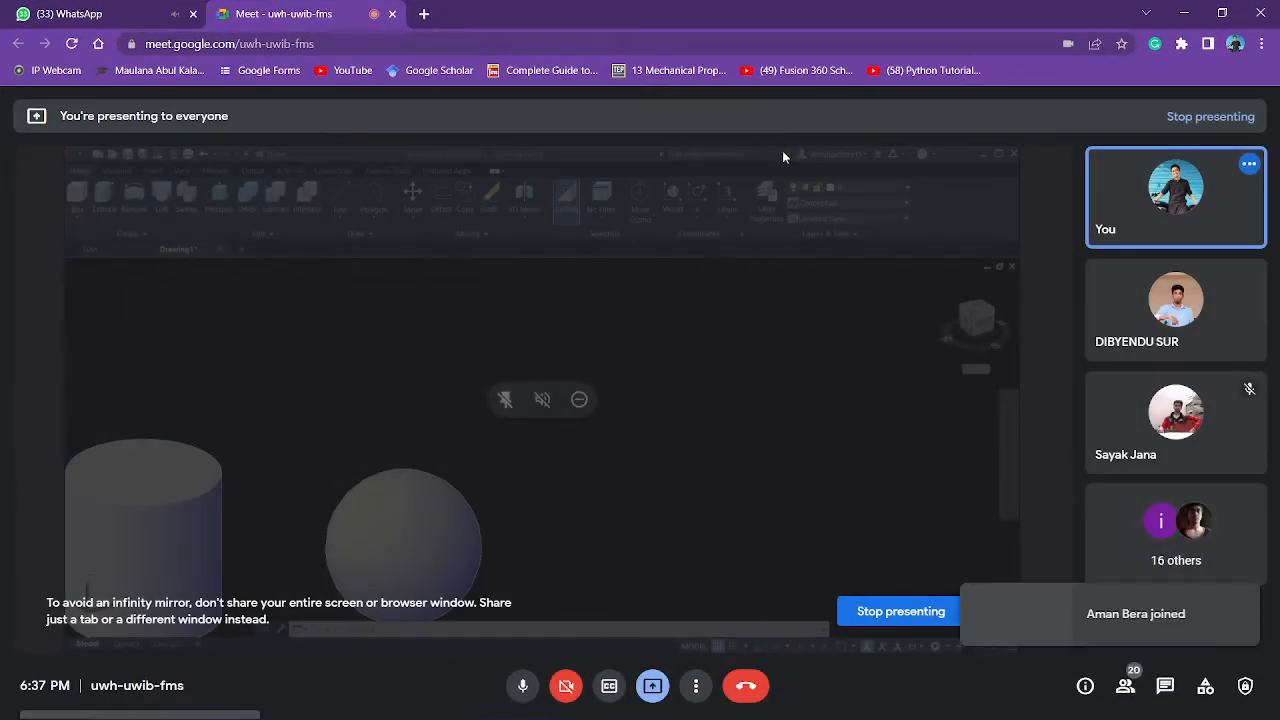
{"action": "left_click", "coordinate": [1184, 13]}
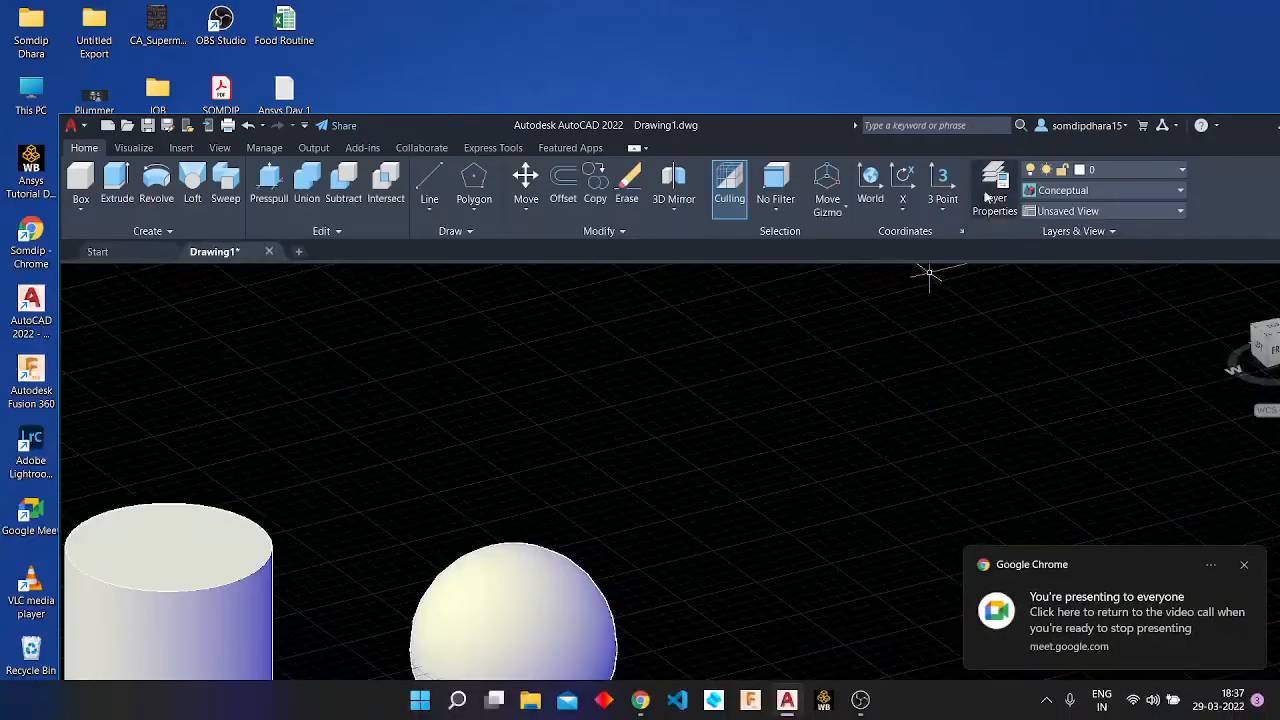
{"action": "left_click_drag", "start_coordinate": [776, 126], "coordinate": [668, 105]}
{"action": "left_click", "coordinate": [1195, 104]}
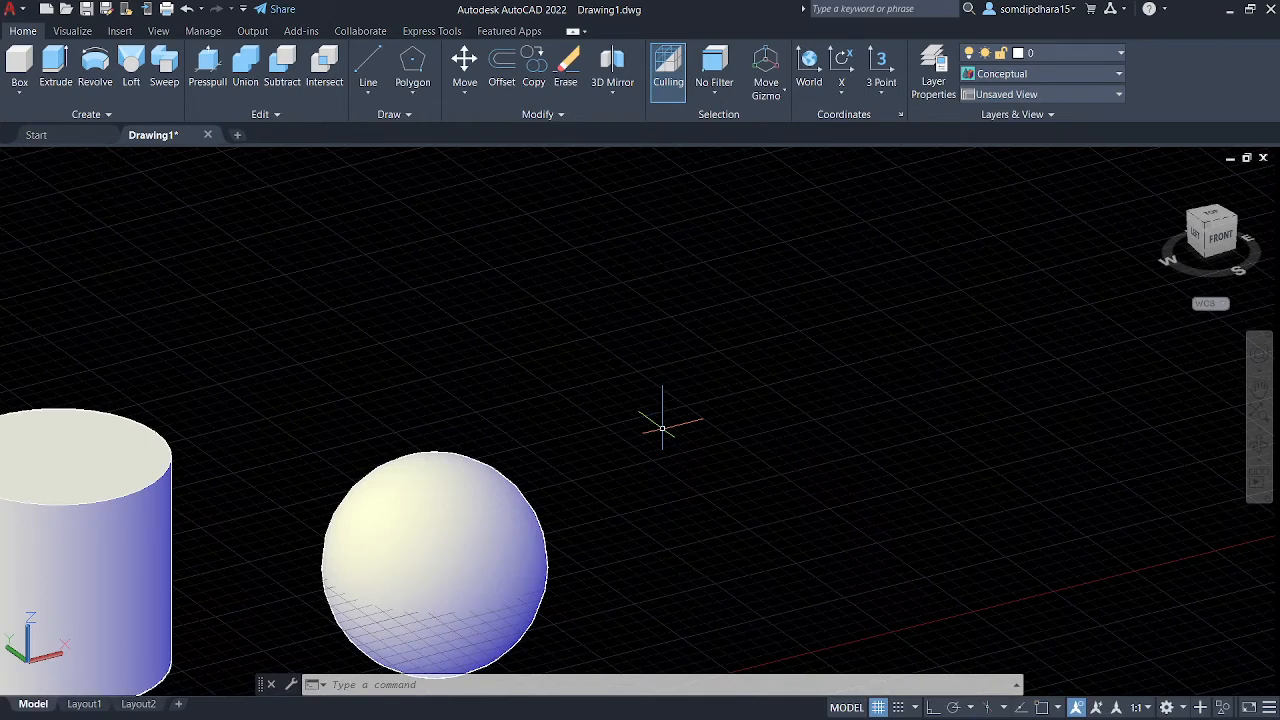
- Create a torus in the free space beside the sphere, accepting the default radius of 3 and entering a tube radius of 1
{"action": "type", "text": "TORUS"}
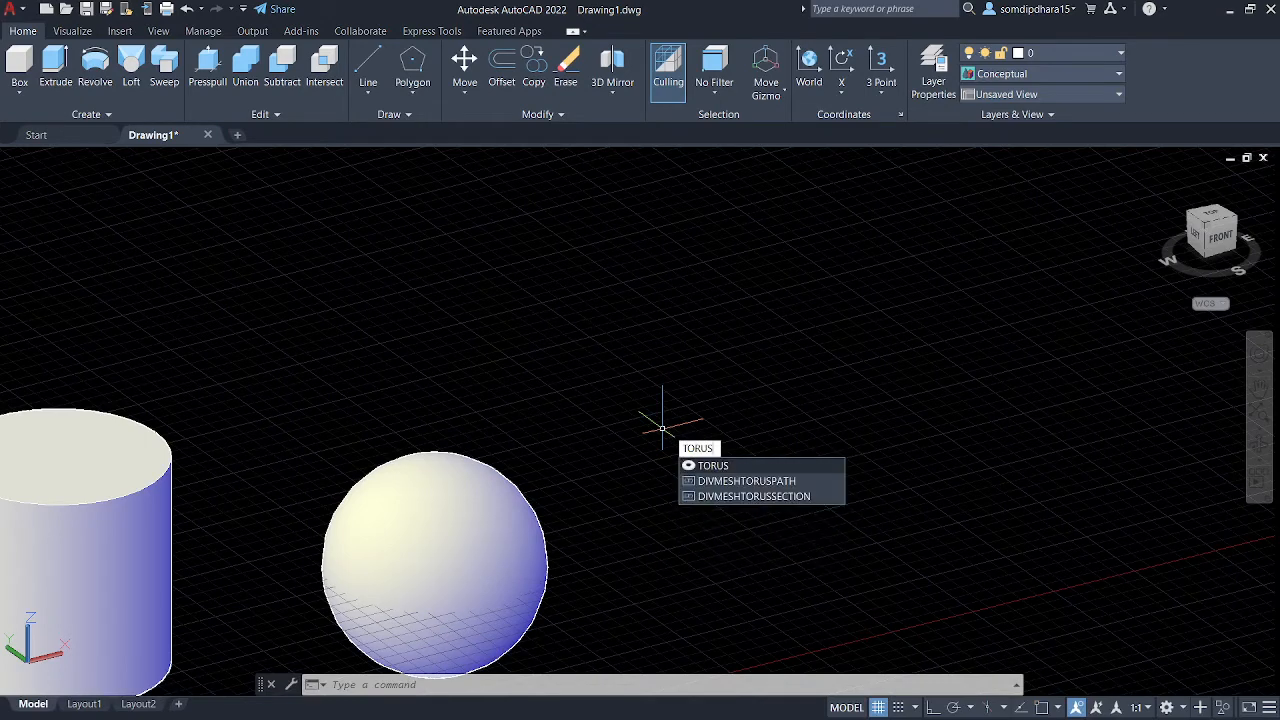
{"action": "key", "text": "Return"}
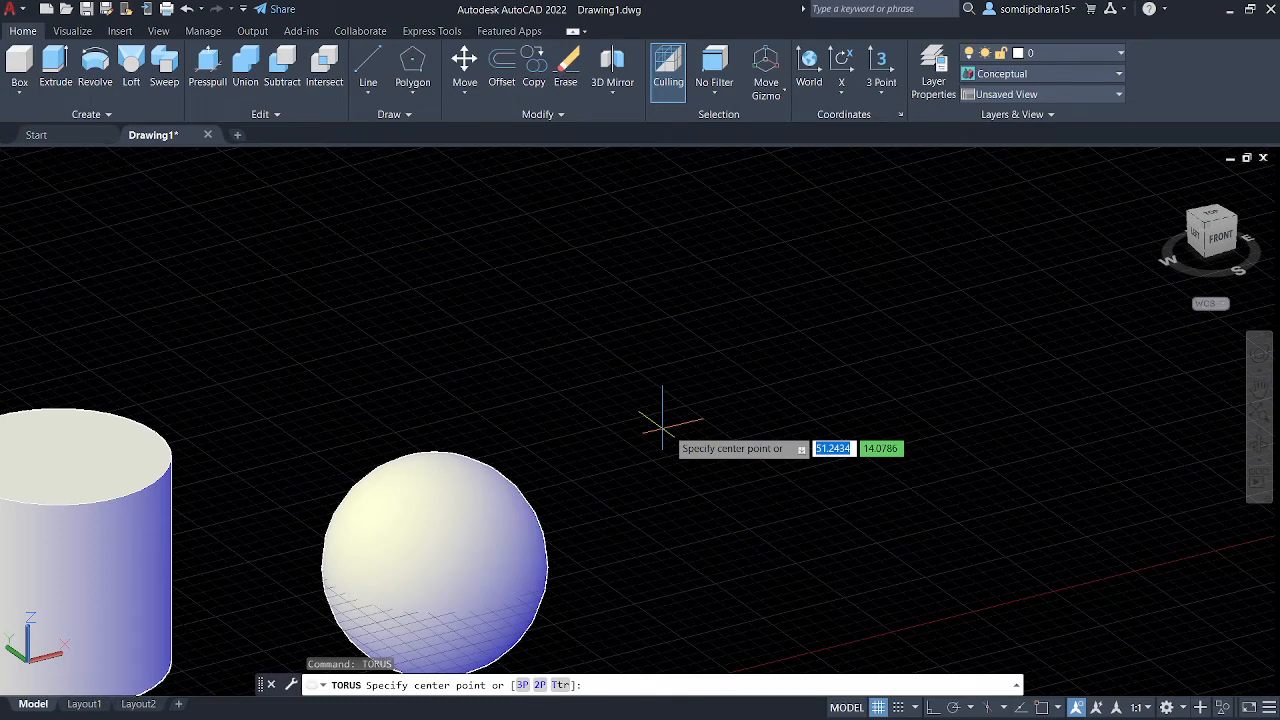
{"action": "middle_click_drag", "start_coordinate": [789, 466], "coordinate": [641, 446]}
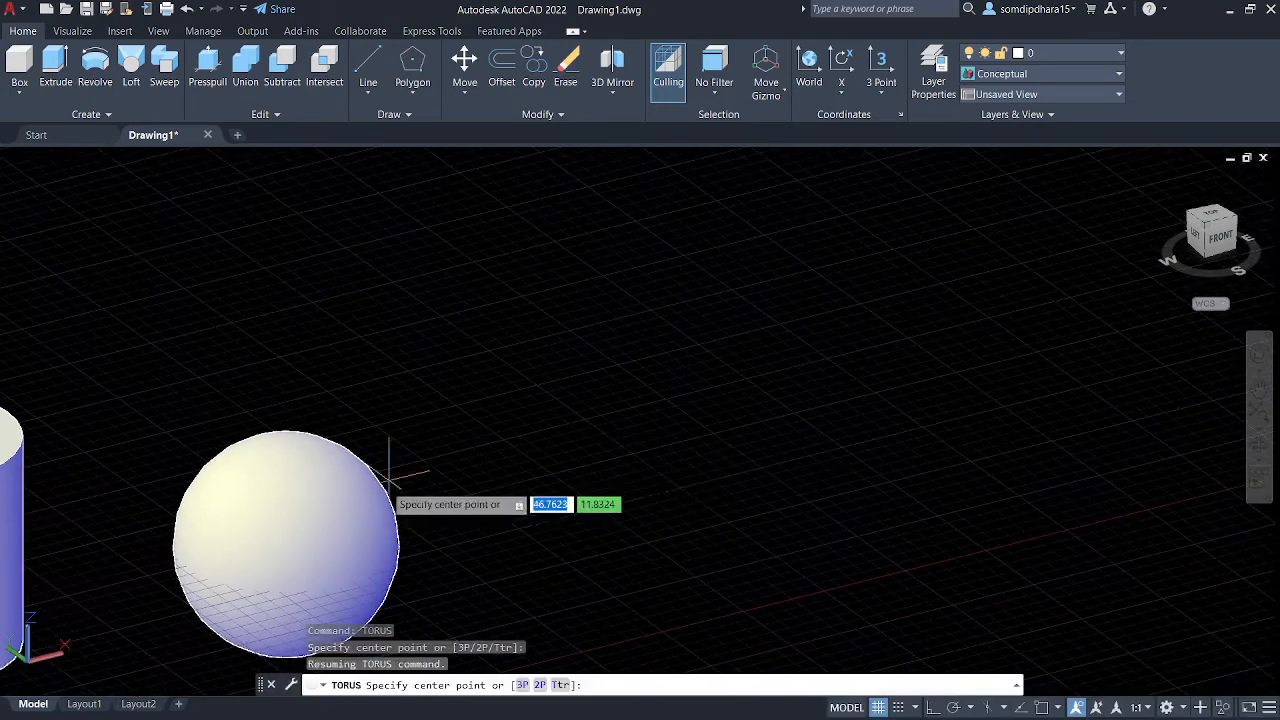
{"action": "left_click", "coordinate": [683, 462]}
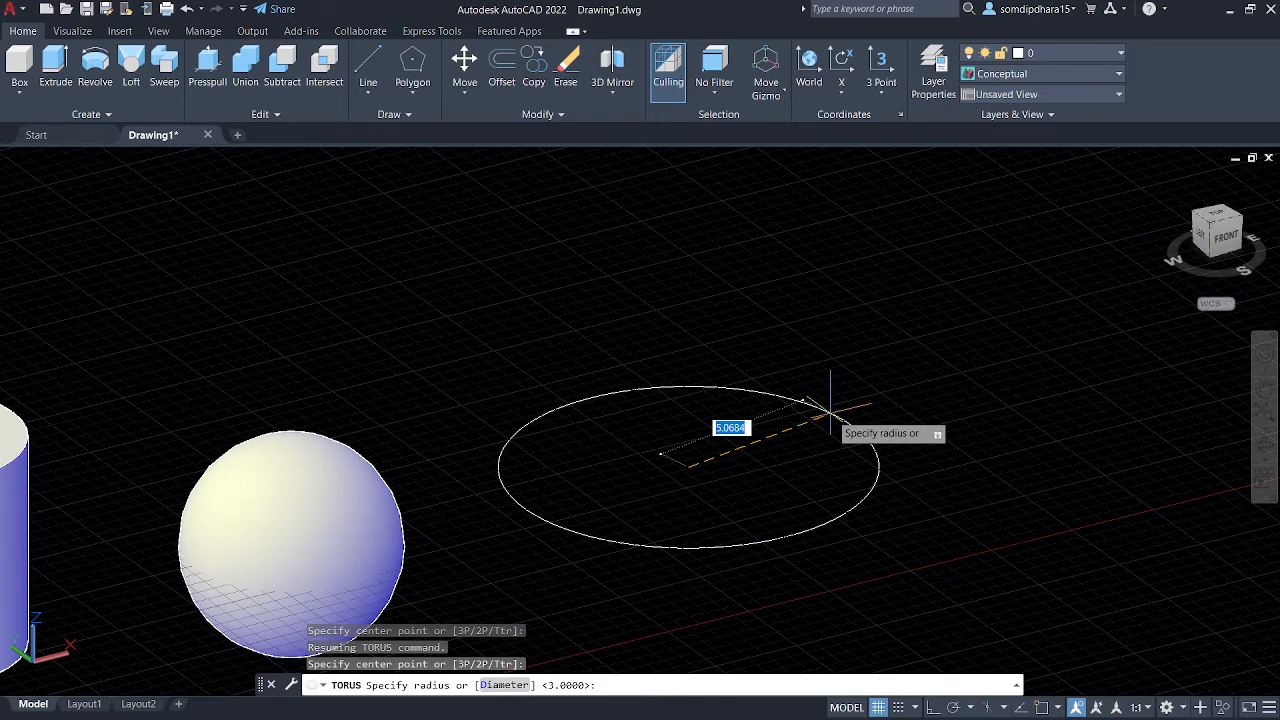
{"action": "left_click", "coordinate": [830, 410]}
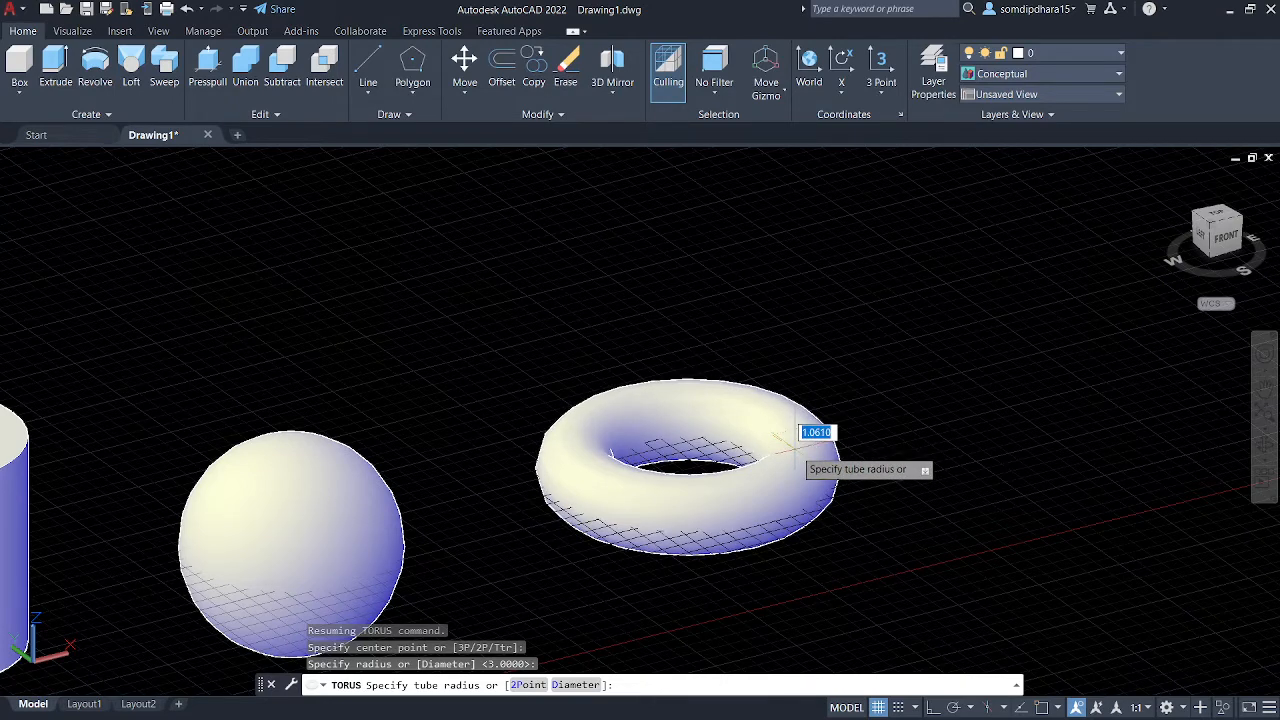
{"action": "type", "text": "1"}
{"action": "key", "text": "Return"}
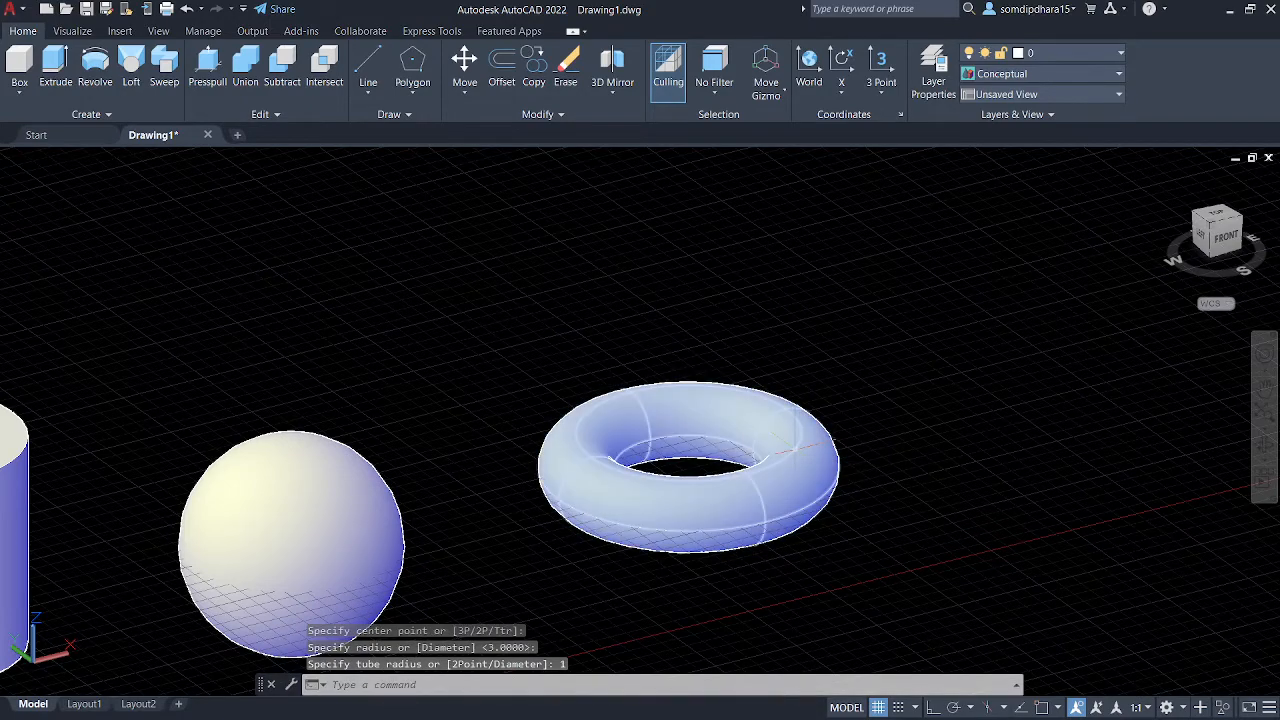
- Examine the shaded torus from different angles, up close and together with the neighbouring sphere
{"action": "middle_click_drag", "start_coordinate": [957, 523], "coordinate": [607, 404], "text": "shift"}
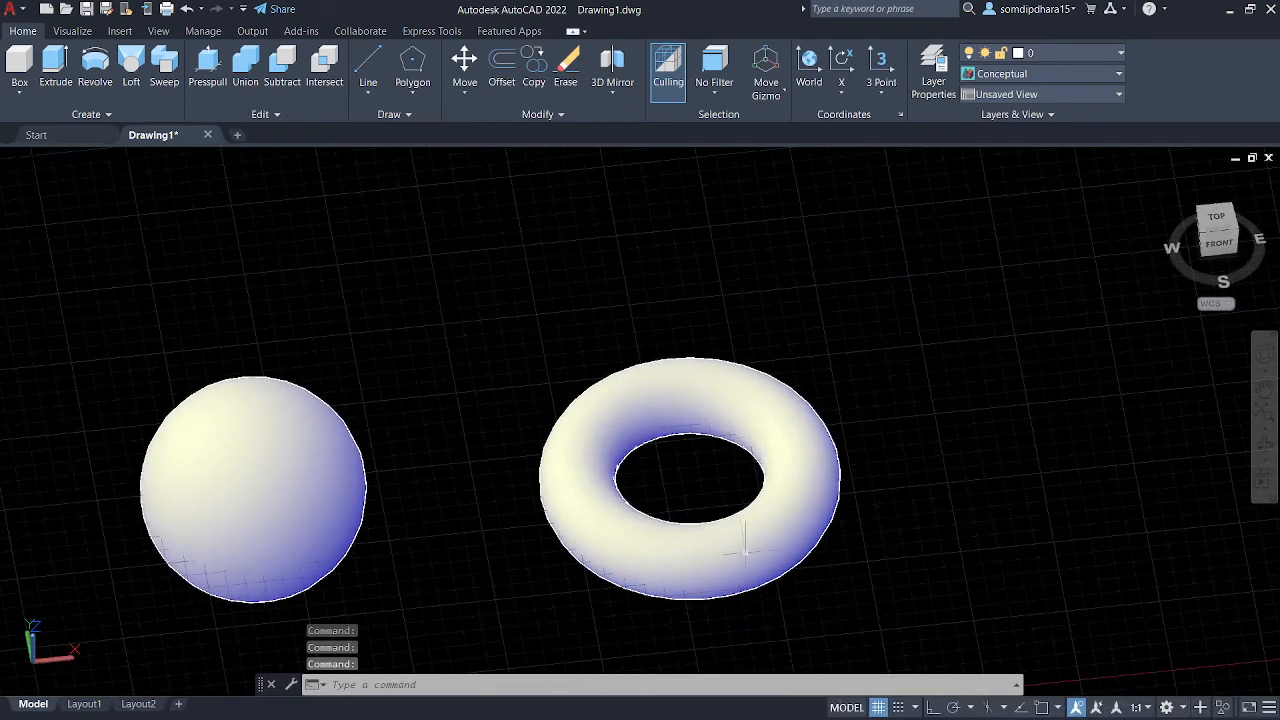
{"action": "middle_click_drag", "start_coordinate": [903, 658], "coordinate": [833, 613]}
{"action": "scroll", "coordinate": [923, 611], "scroll_direction": "up", "scroll_amount": 1}
{"action": "scroll", "coordinate": [860, 497], "scroll_direction": "up", "scroll_amount": 3}
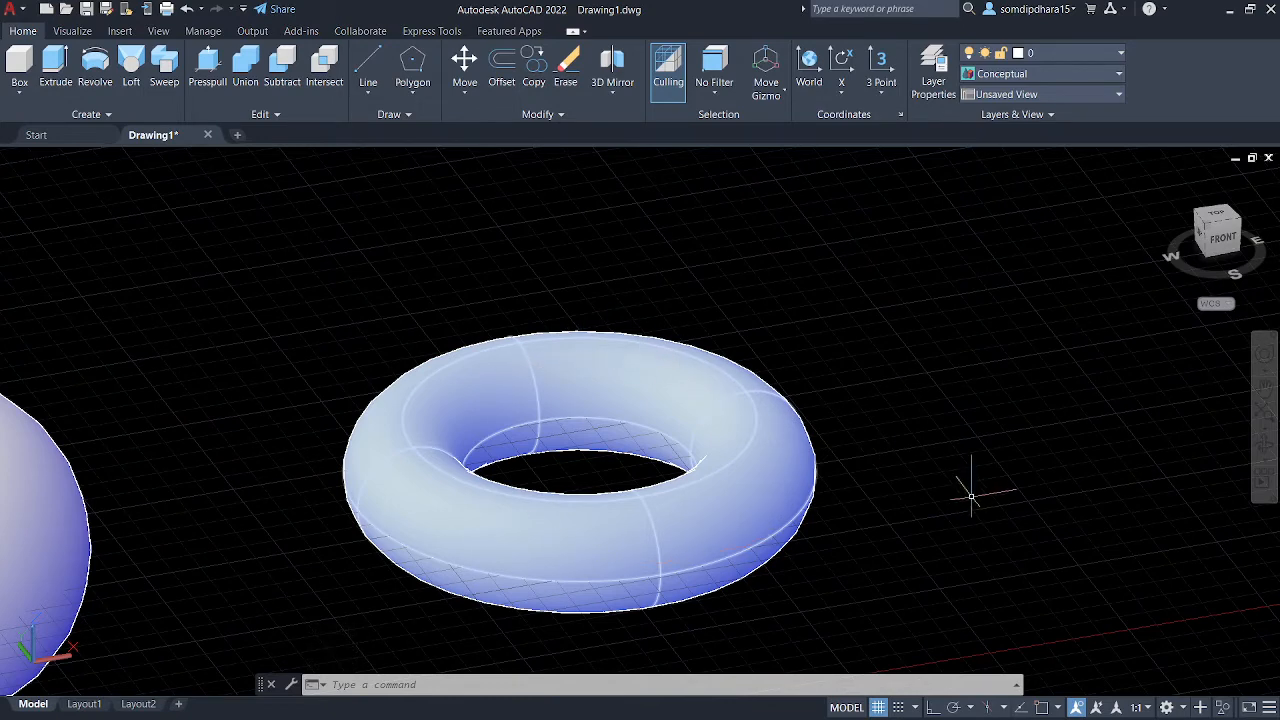
{"action": "middle_click_drag", "start_coordinate": [971, 486], "coordinate": [1095, 488]}
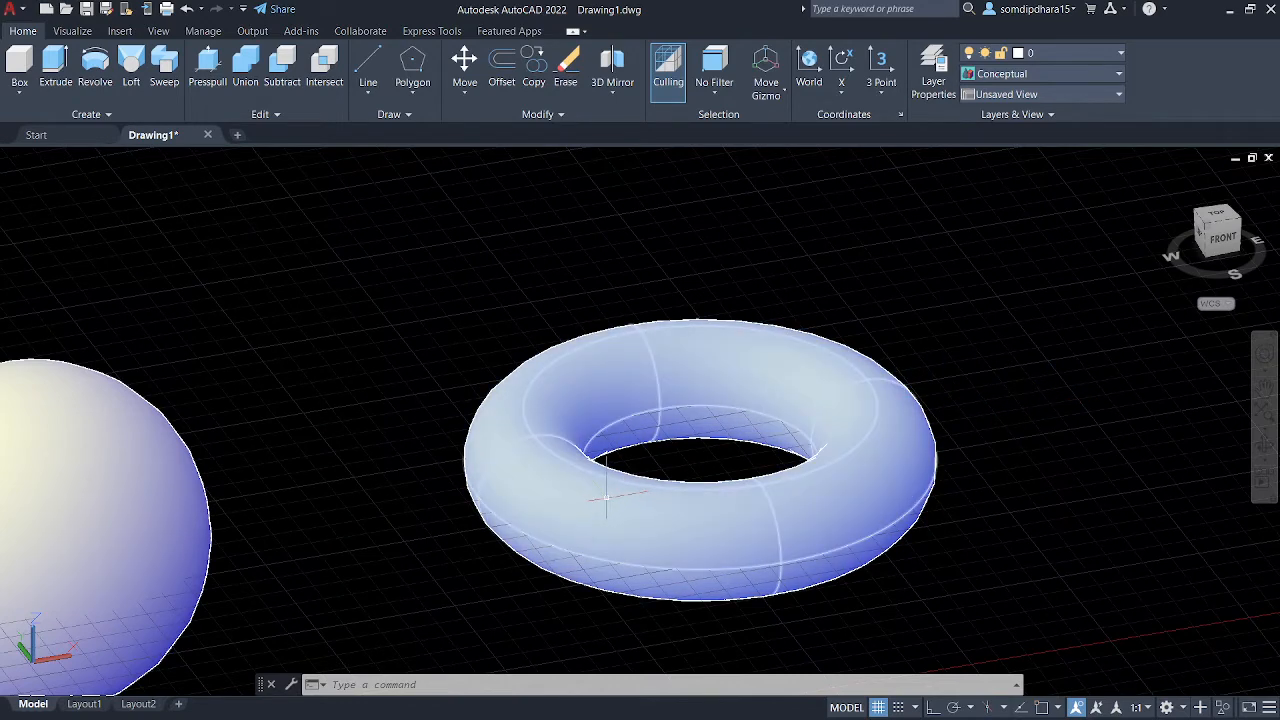
{"action": "scroll", "coordinate": [606, 491], "scroll_direction": "down", "scroll_amount": 3}
{"action": "middle_click_drag", "start_coordinate": [604, 500], "coordinate": [664, 503]}
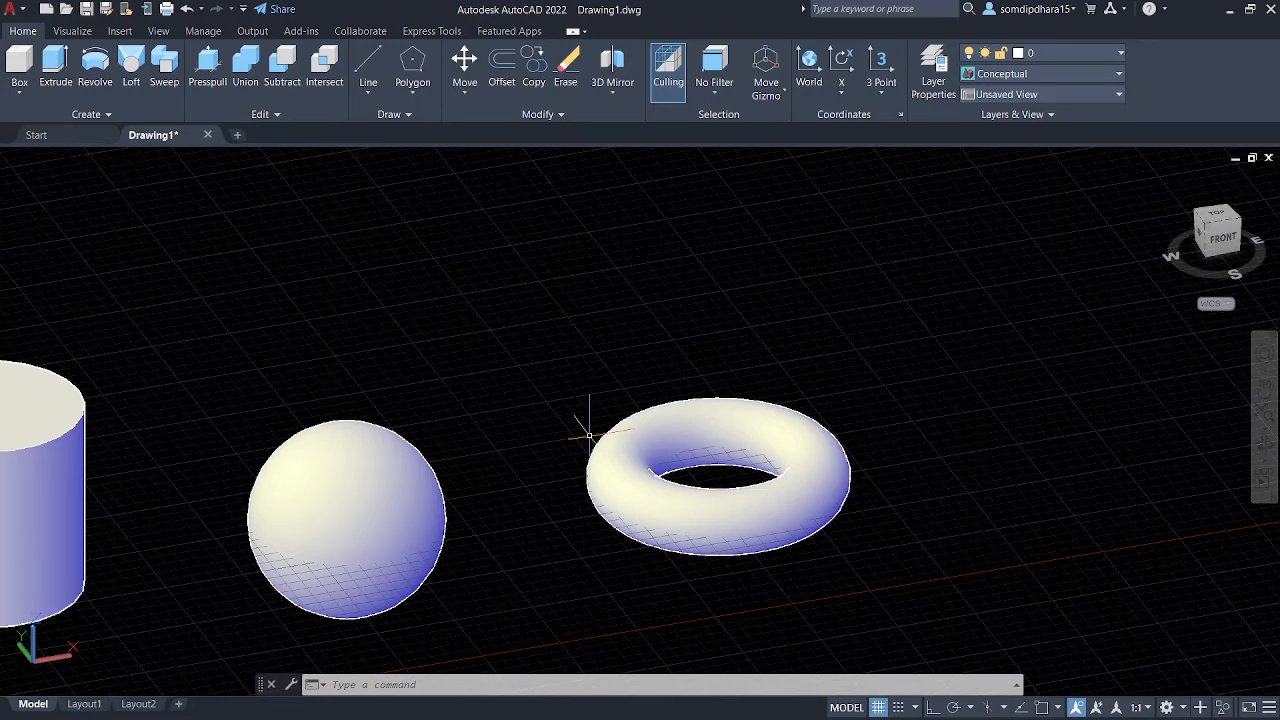
- Set the visual style to 2D Wireframe and make room in the free space beyond the torus
{"action": "mouse_move", "coordinate": [874, 423]}
{"action": "middle_mouse_down", "text": "shift"}
{"action": "mouse_move", "coordinate": [860, 418]}
{"action": "mouse_move", "coordinate": [872, 412]}
{"action": "mouse_move", "coordinate": [814, 466]}
{"action": "mouse_move", "coordinate": [689, 531]}
{"action": "middle_mouse_up", "text": "shift"}
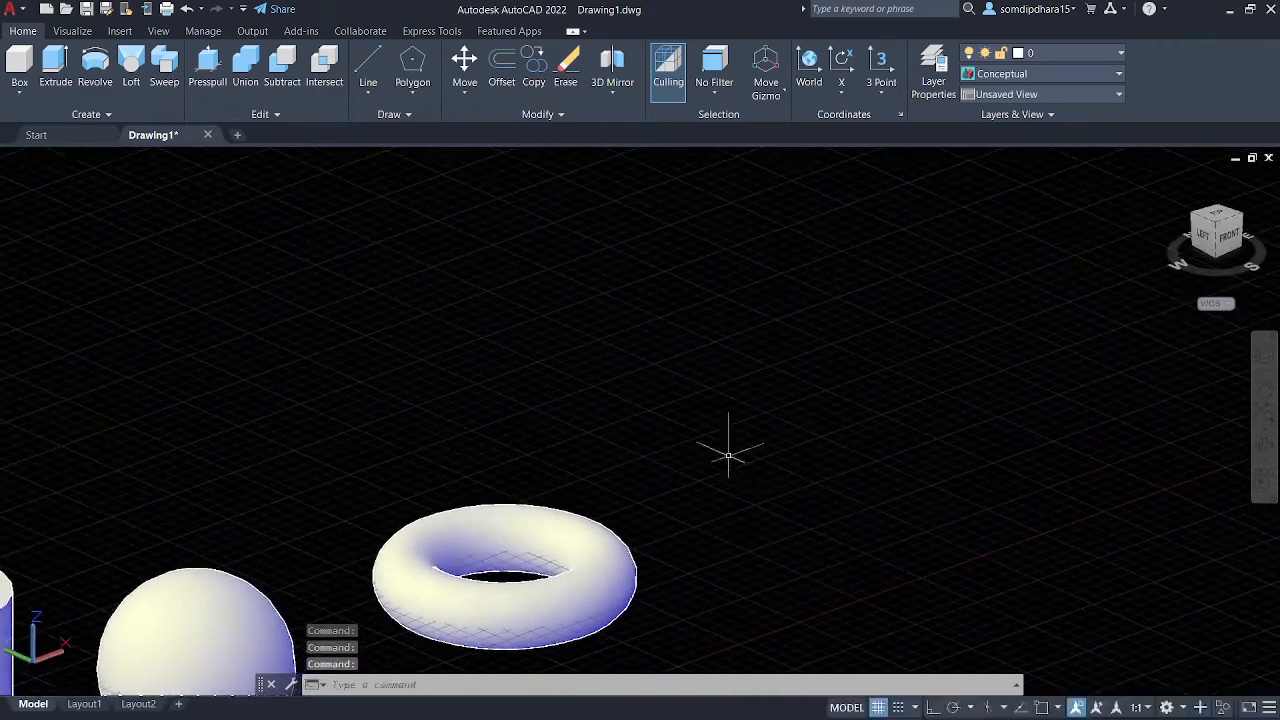
{"action": "left_click", "coordinate": [112, 157]}
{"action": "left_click", "coordinate": [165, 199]}
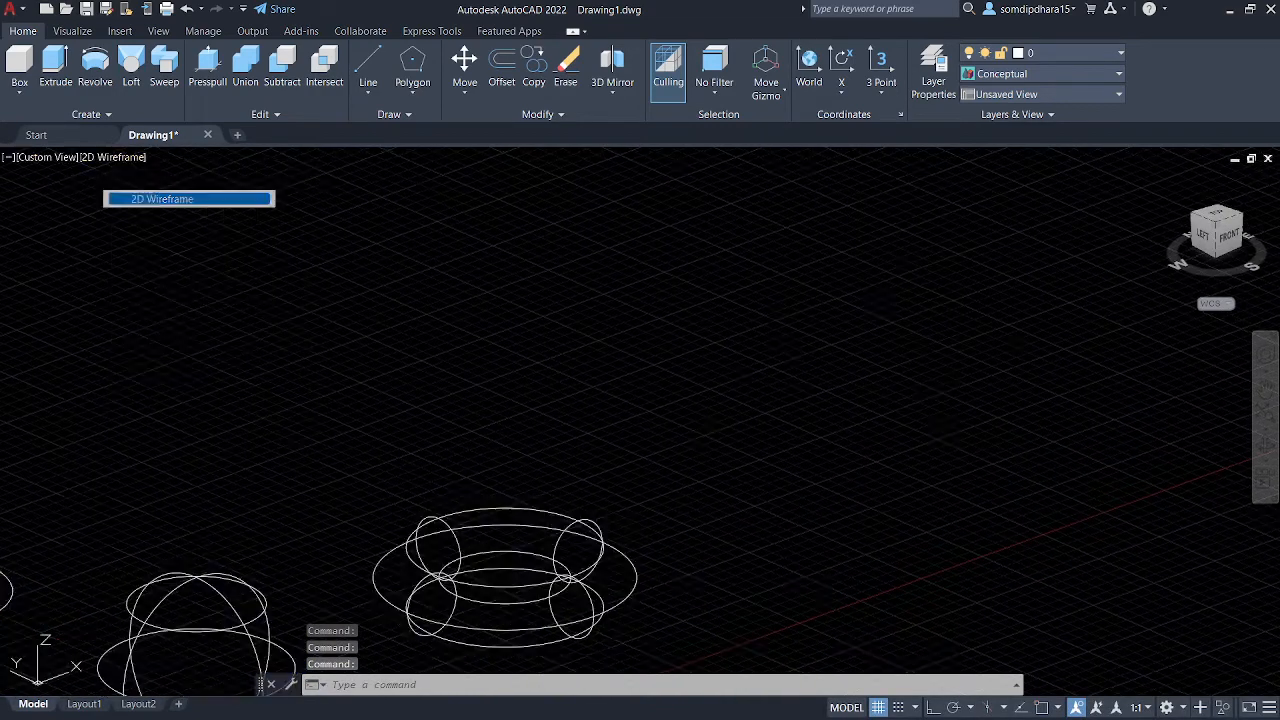
{"action": "middle_click_drag", "start_coordinate": [668, 437], "coordinate": [614, 400]}
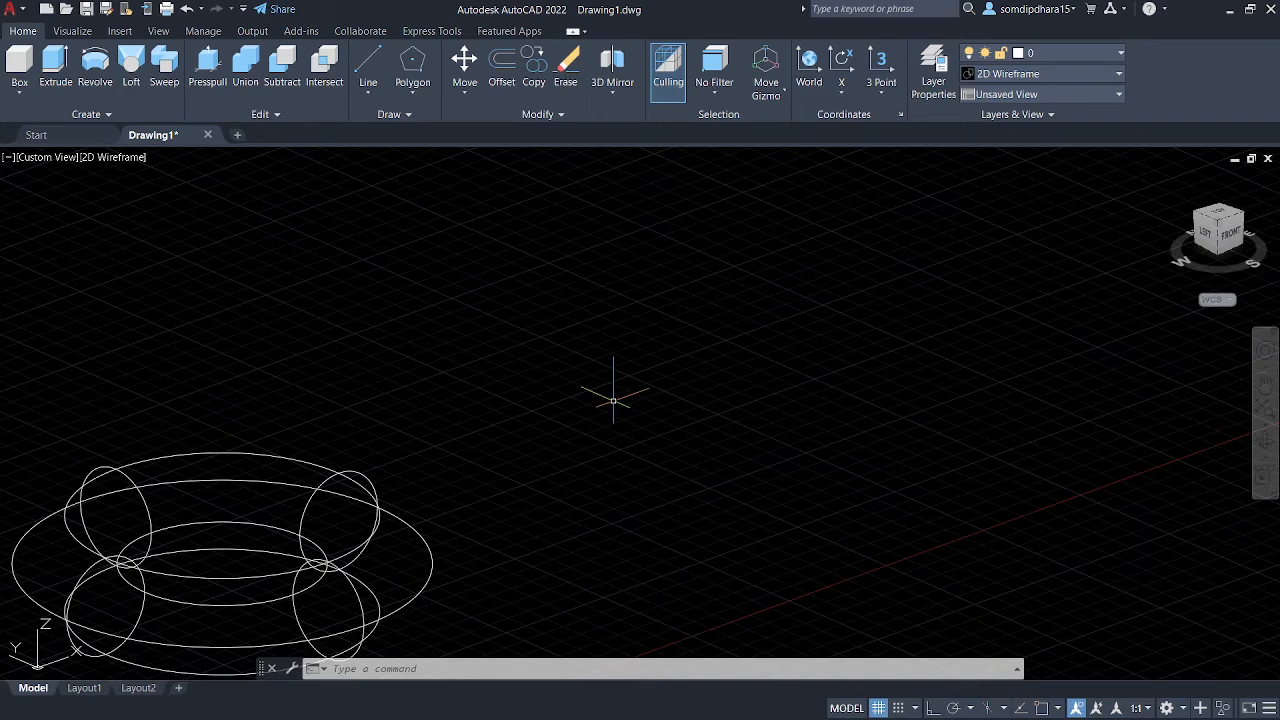
- Create a wedge in the free space beside the torus with a 6 by 4 base and a height of 3
{"action": "type", "text": "WE"}
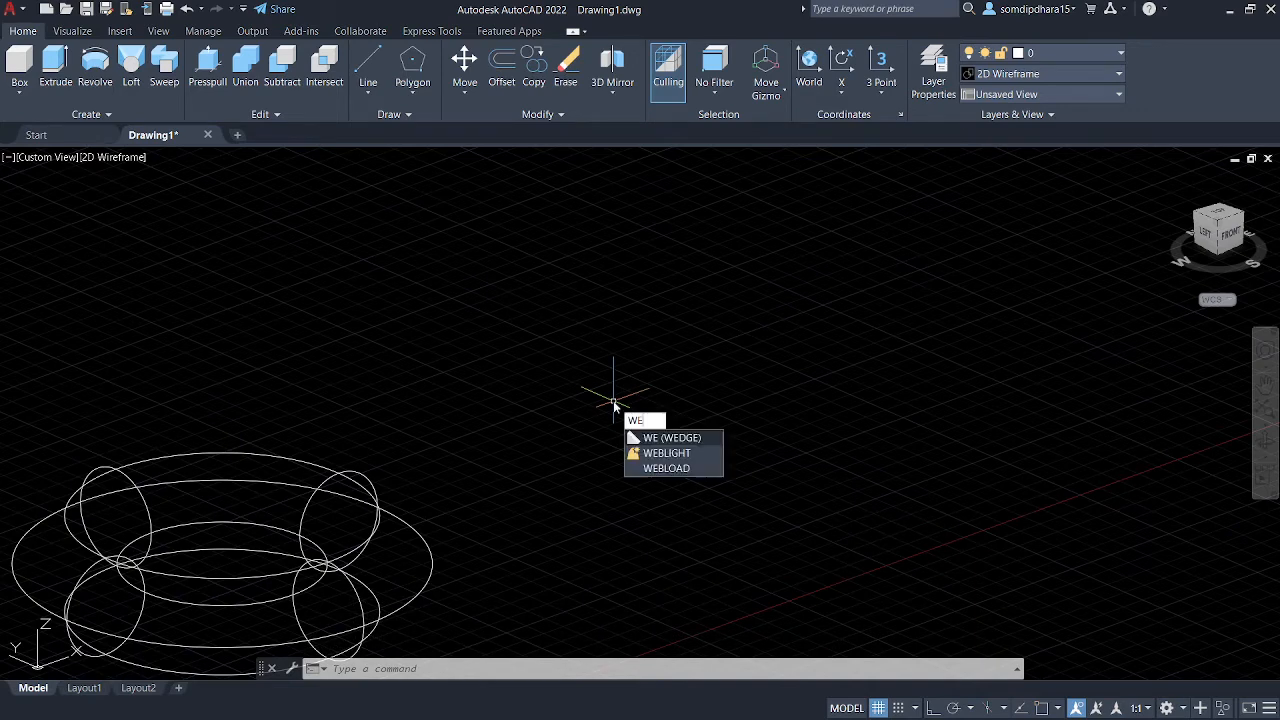
{"action": "type", "text": "Dge"}
{"action": "key", "text": "Return"}
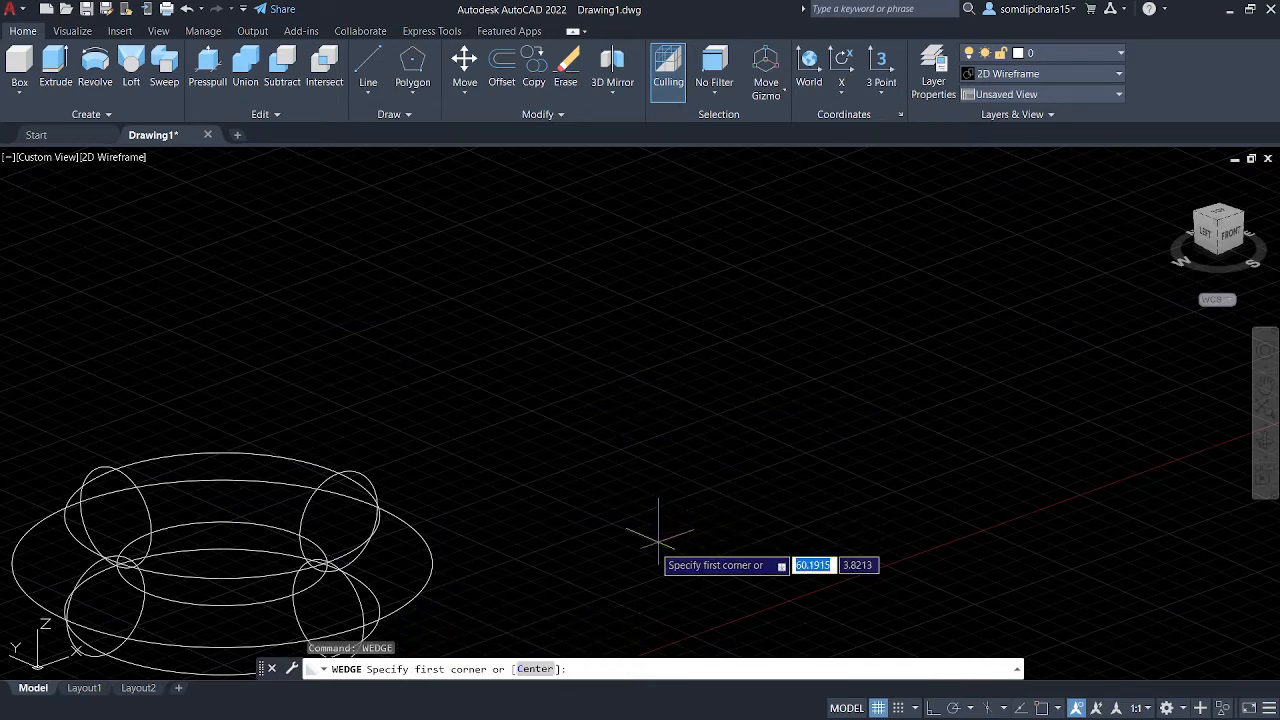
{"action": "left_click", "coordinate": [600, 564]}
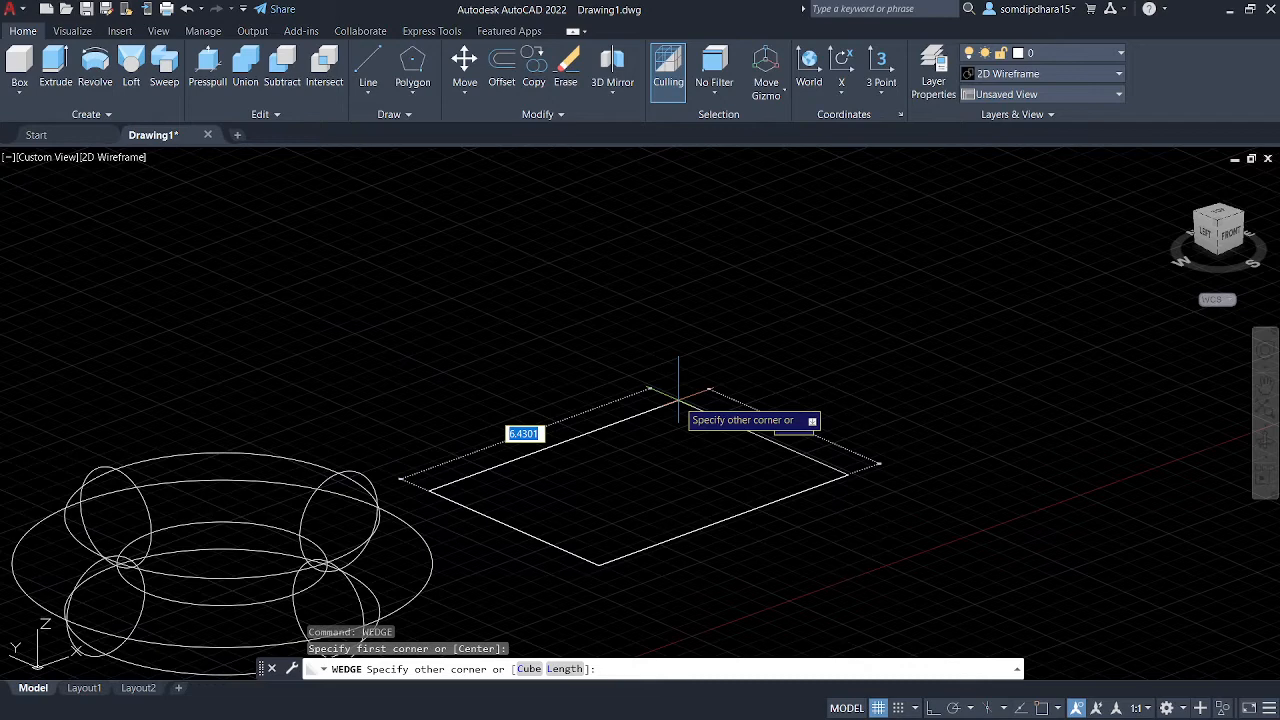
{"action": "type", "text": "6"}
{"action": "key", "text": "Tab"}
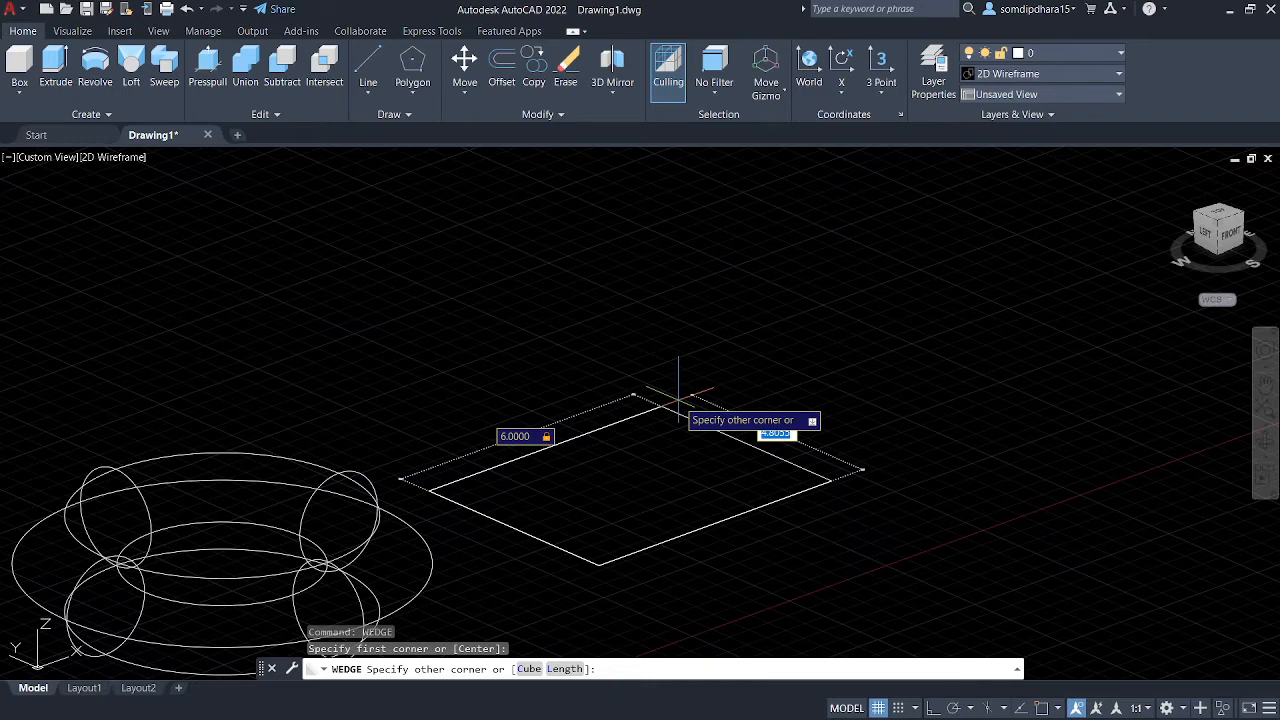
{"action": "type", "text": "4"}
{"action": "key", "text": "Return"}
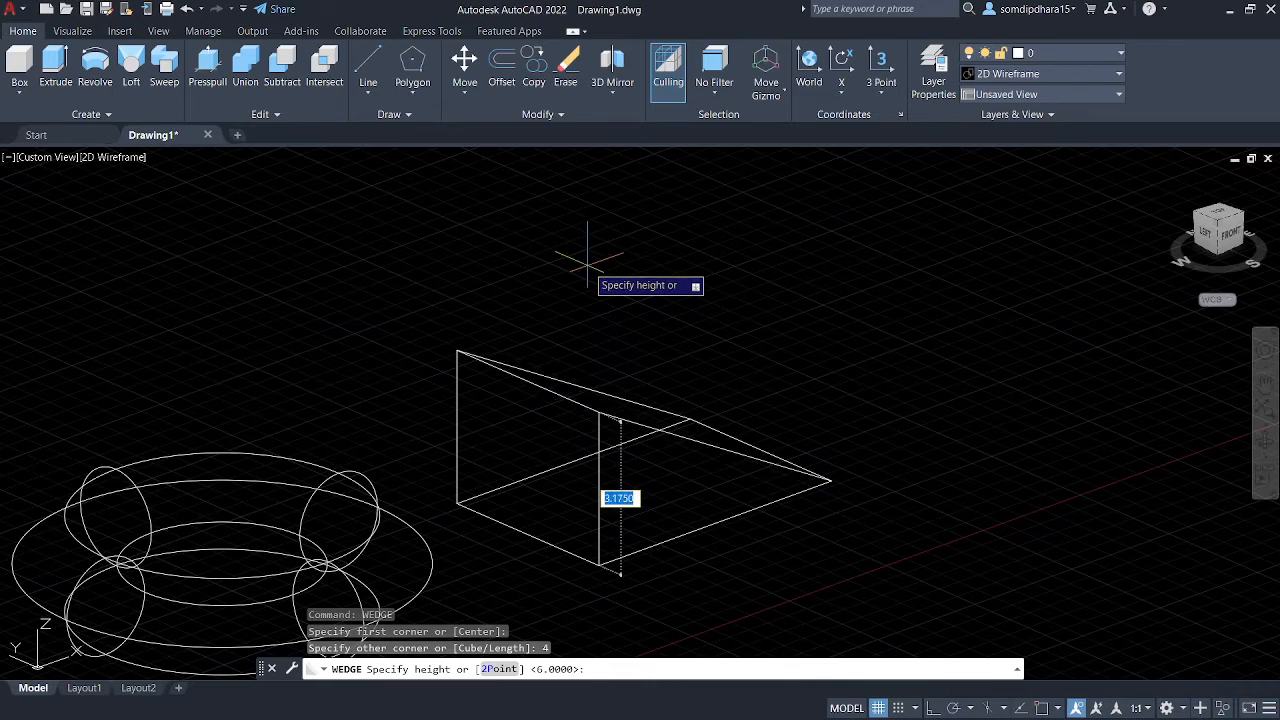
{"action": "type", "text": "3"}
{"action": "key", "text": "Return"}
- Set the visual style to Conceptual to shade the new wedge
{"action": "middle_click_drag", "start_coordinate": [863, 434], "coordinate": [833, 423], "text": "shift"}
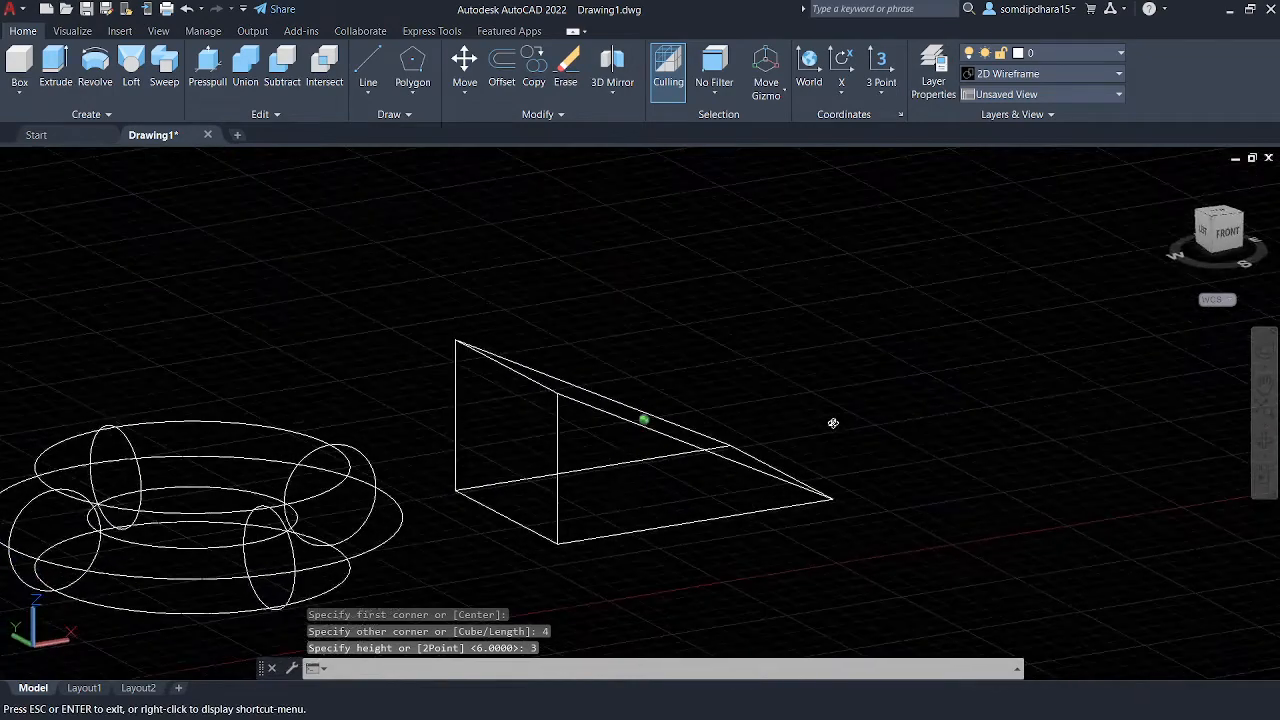
{"action": "left_click", "coordinate": [130, 157]}
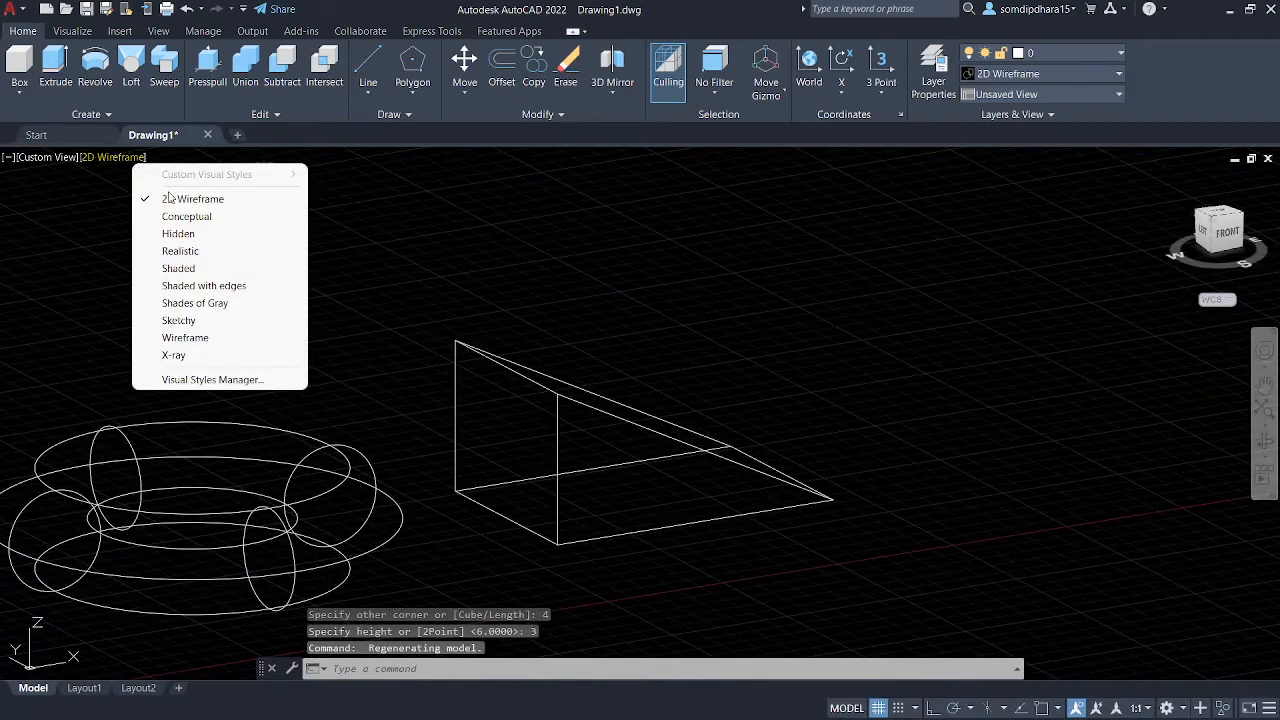
{"action": "left_click", "coordinate": [180, 216]}
{"action": "mouse_move", "coordinate": [437, 434]}
{"action": "middle_mouse_down", "text": "shift"}
{"action": "mouse_move", "coordinate": [628, 527]}
{"action": "mouse_move", "coordinate": [663, 471]}
{"action": "mouse_move", "coordinate": [646, 508]}
{"action": "mouse_move", "coordinate": [660, 523]}
{"action": "mouse_move", "coordinate": [608, 514]}
{"action": "mouse_move", "coordinate": [678, 507]}
{"action": "mouse_move", "coordinate": [600, 495]}
{"action": "middle_mouse_up", "text": "shift"}
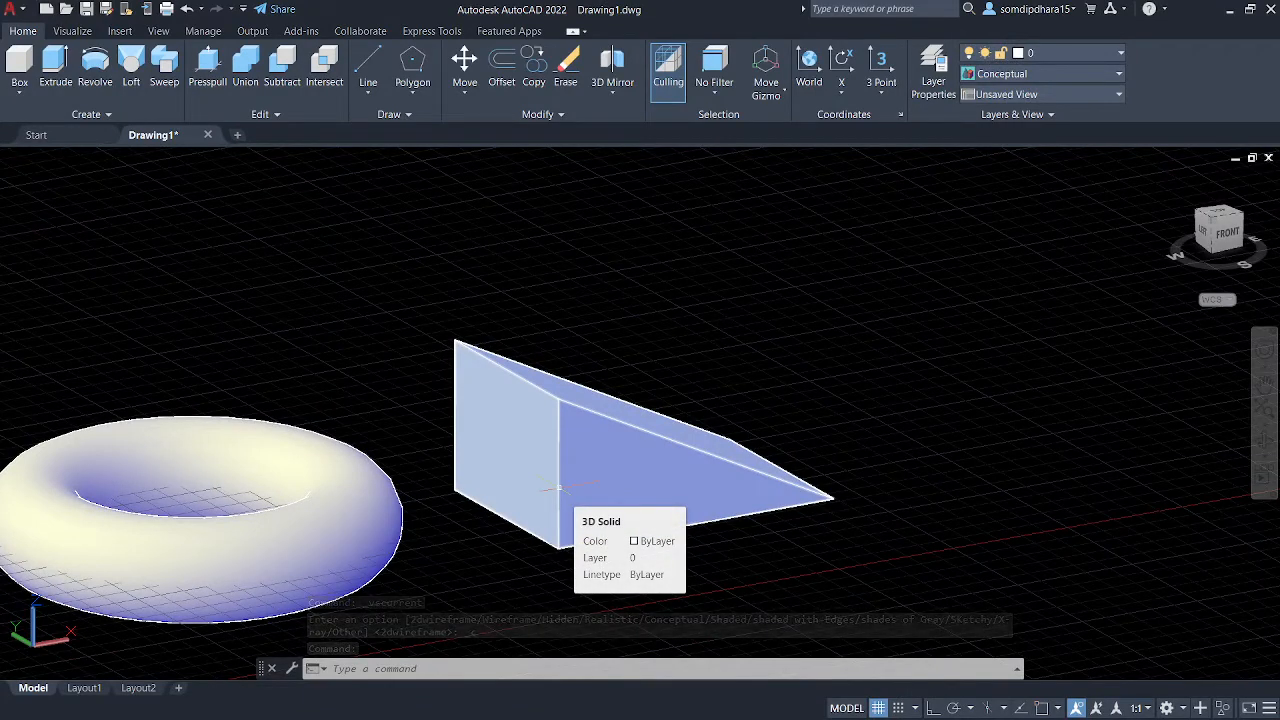
- Examine the shaded wedge alongside the other solids and up close, looking at its vertical and sloping faces
{"action": "scroll", "coordinate": [557, 487], "scroll_direction": "down", "scroll_amount": 5}
{"action": "mouse_move", "coordinate": [557, 487]}
{"action": "middle_mouse_down"}
{"action": "mouse_move", "coordinate": [515, 478]}
{"action": "mouse_move", "coordinate": [541, 476]}
{"action": "middle_mouse_up"}
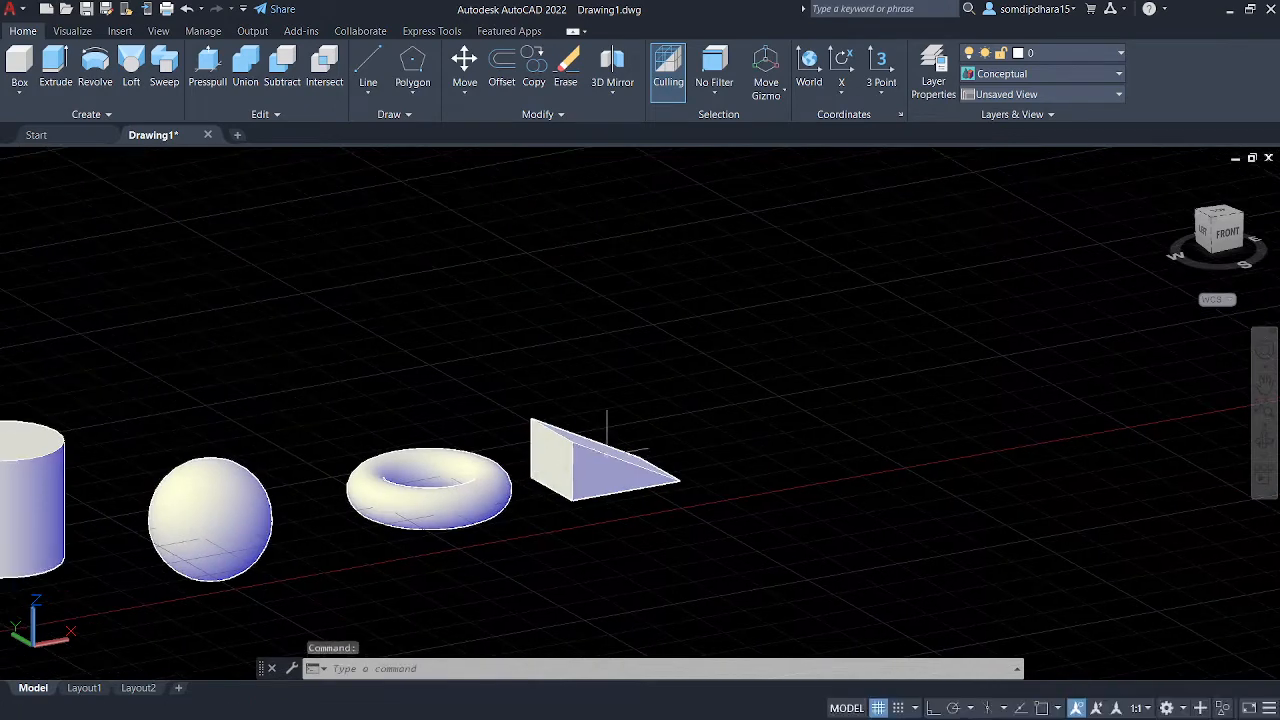
{"action": "scroll", "coordinate": [540, 470], "scroll_direction": "up", "scroll_amount": 6}
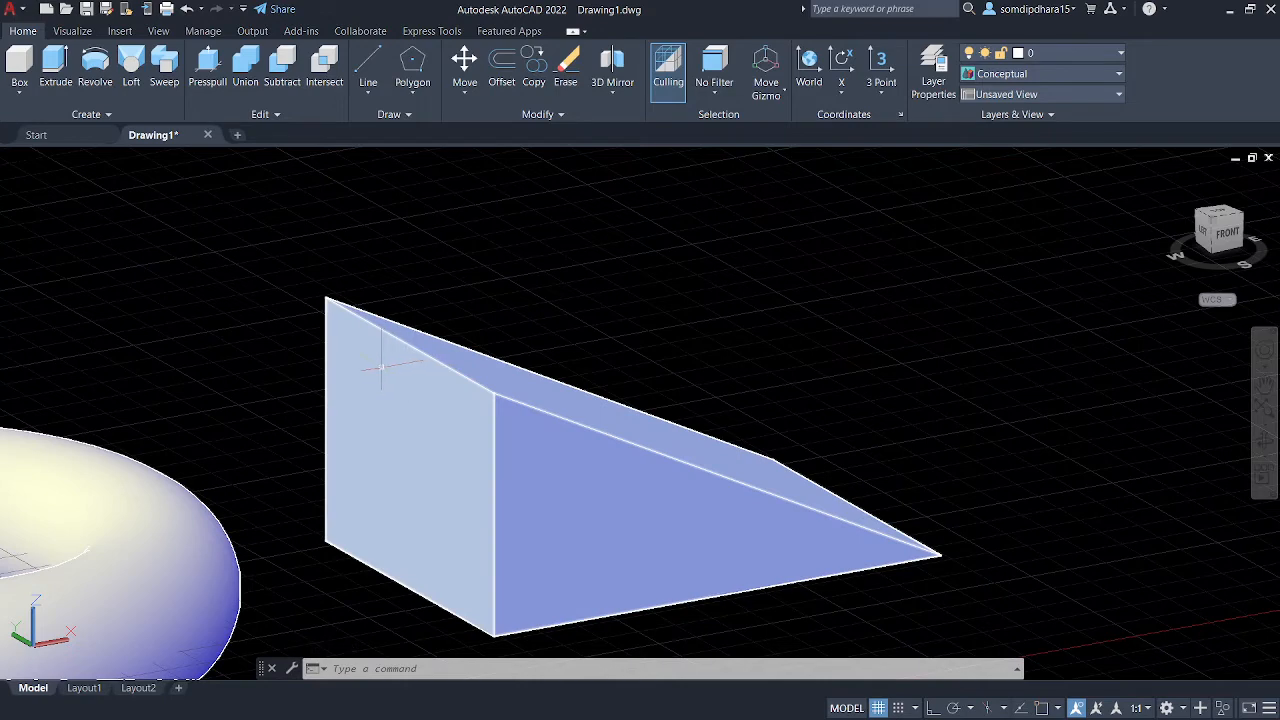
{"action": "scroll", "coordinate": [380, 368], "scroll_direction": "down", "scroll_amount": 3}
{"action": "scroll", "coordinate": [420, 400], "scroll_direction": "up", "scroll_amount": 2}
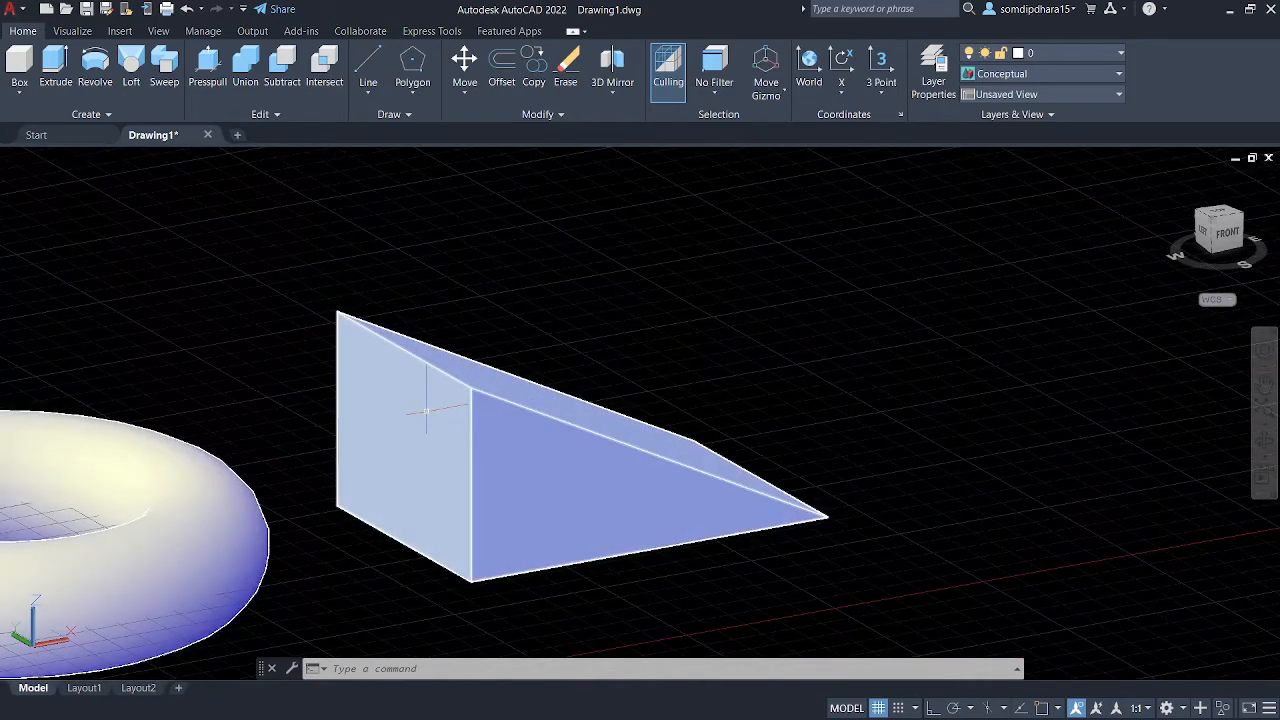
{"action": "scroll", "coordinate": [426, 410], "scroll_direction": "down", "scroll_amount": 2}
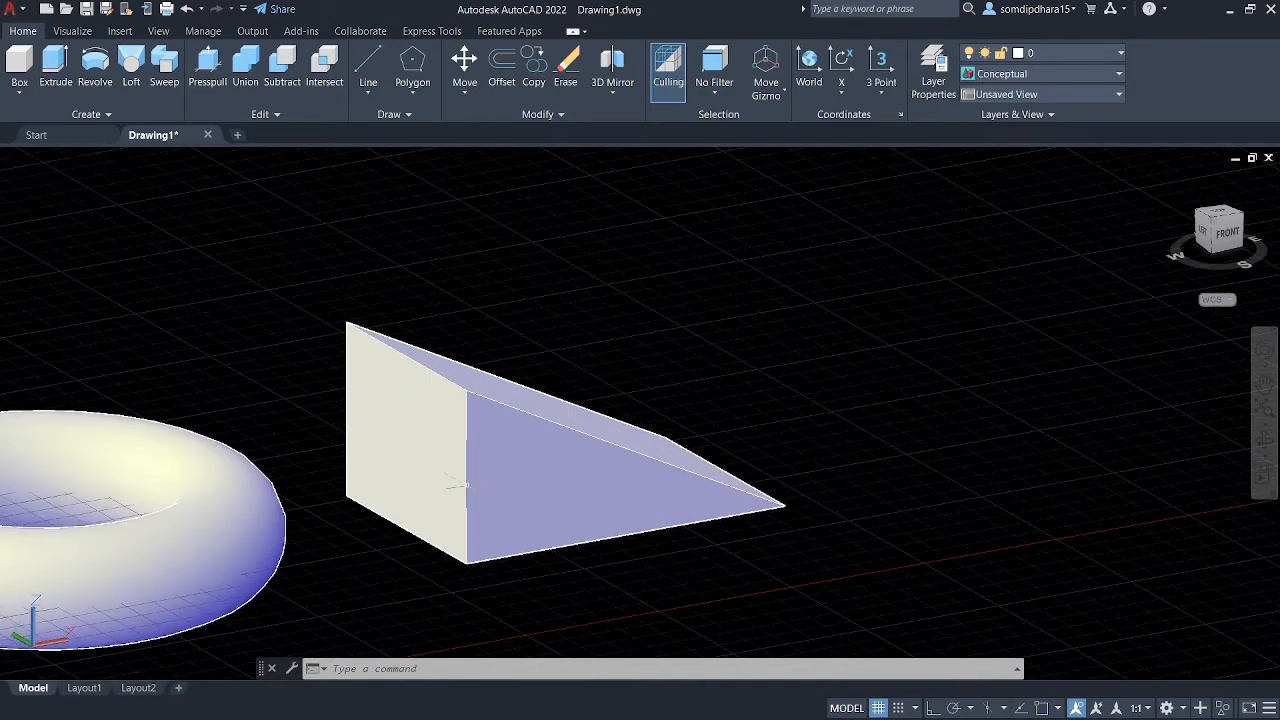
{"action": "mouse_move", "coordinate": [450, 483]}
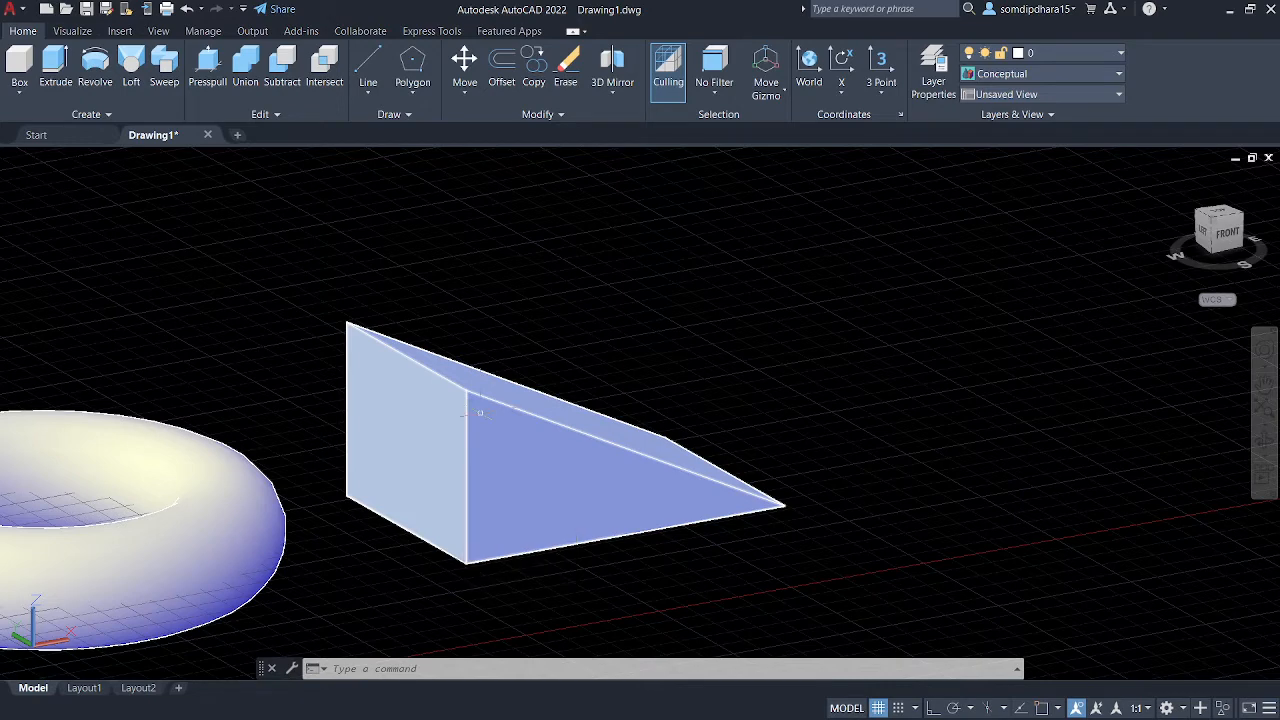
- Examine the whole row of shaded solids, from the box through the cone, cylinder, sphere and torus to the wedge
{"action": "scroll", "coordinate": [245, 366], "scroll_direction": "down", "scroll_amount": 5}
{"action": "middle_click_drag", "start_coordinate": [245, 366], "coordinate": [1080, 351]}
{"action": "scroll", "coordinate": [901, 428], "scroll_direction": "down", "scroll_amount": 1}
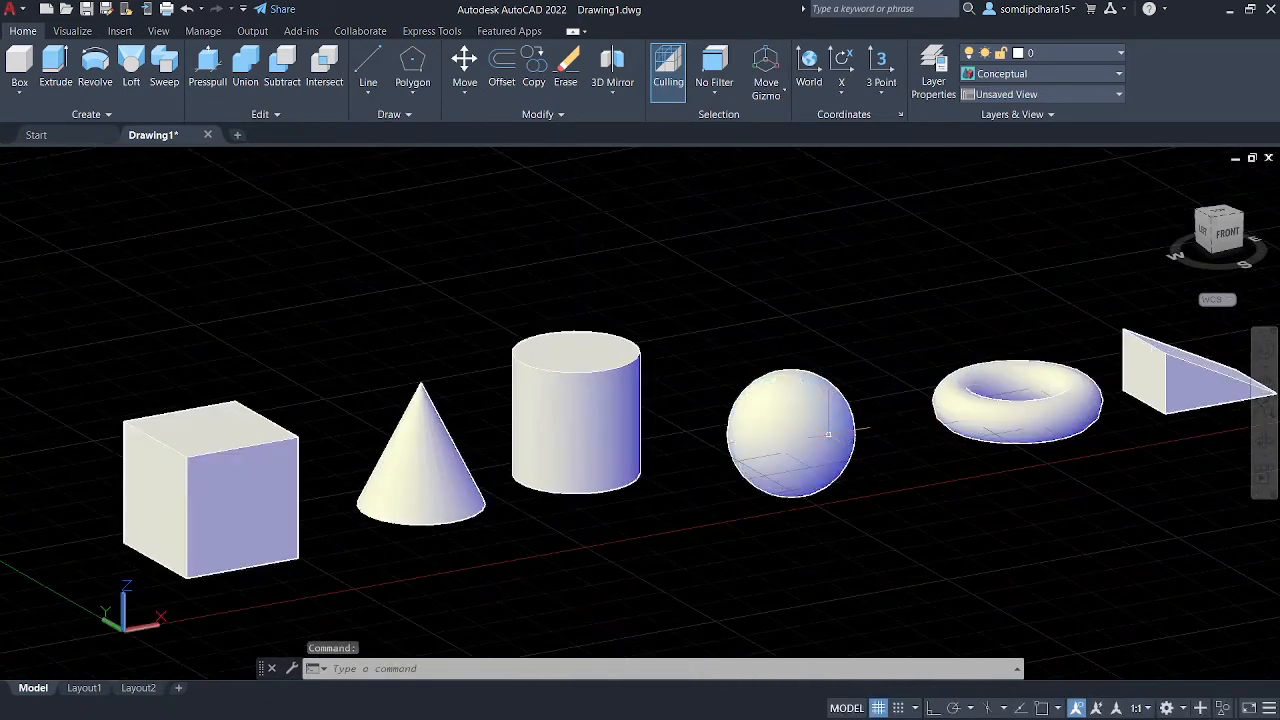
{"action": "middle_click_drag", "start_coordinate": [714, 486], "coordinate": [648, 516]}
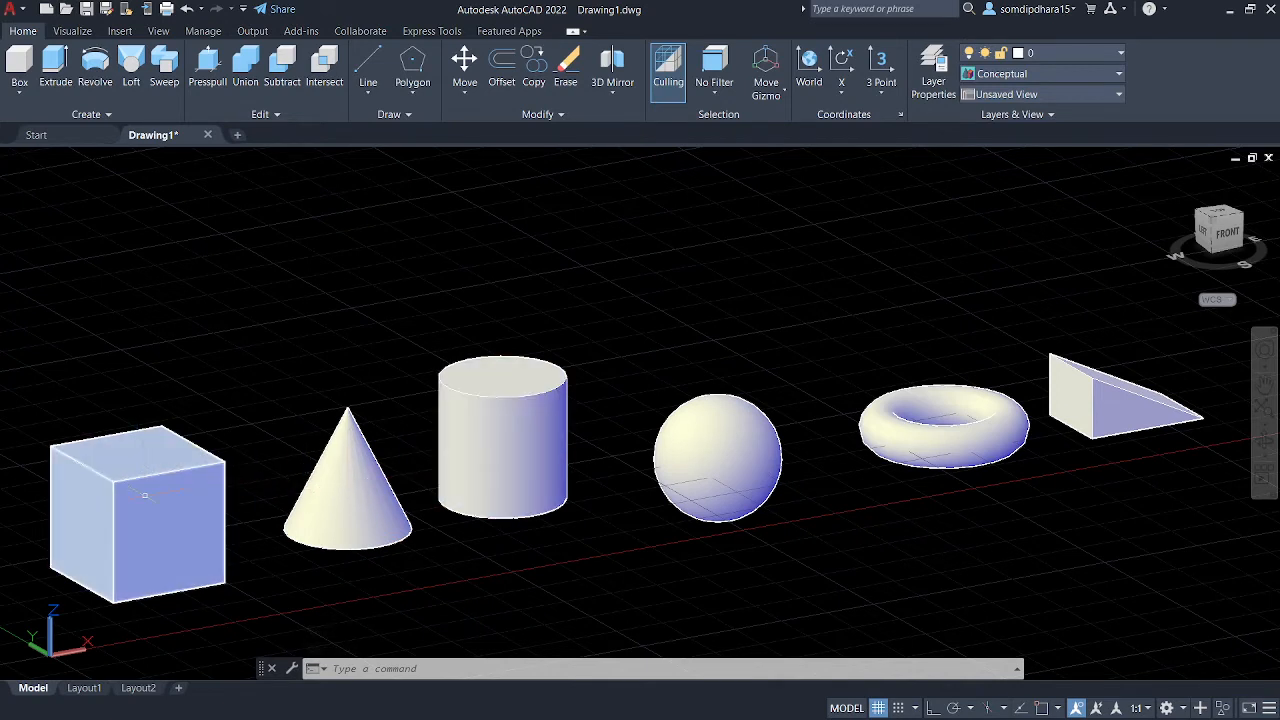
{"action": "mouse_move", "coordinate": [145, 495]}
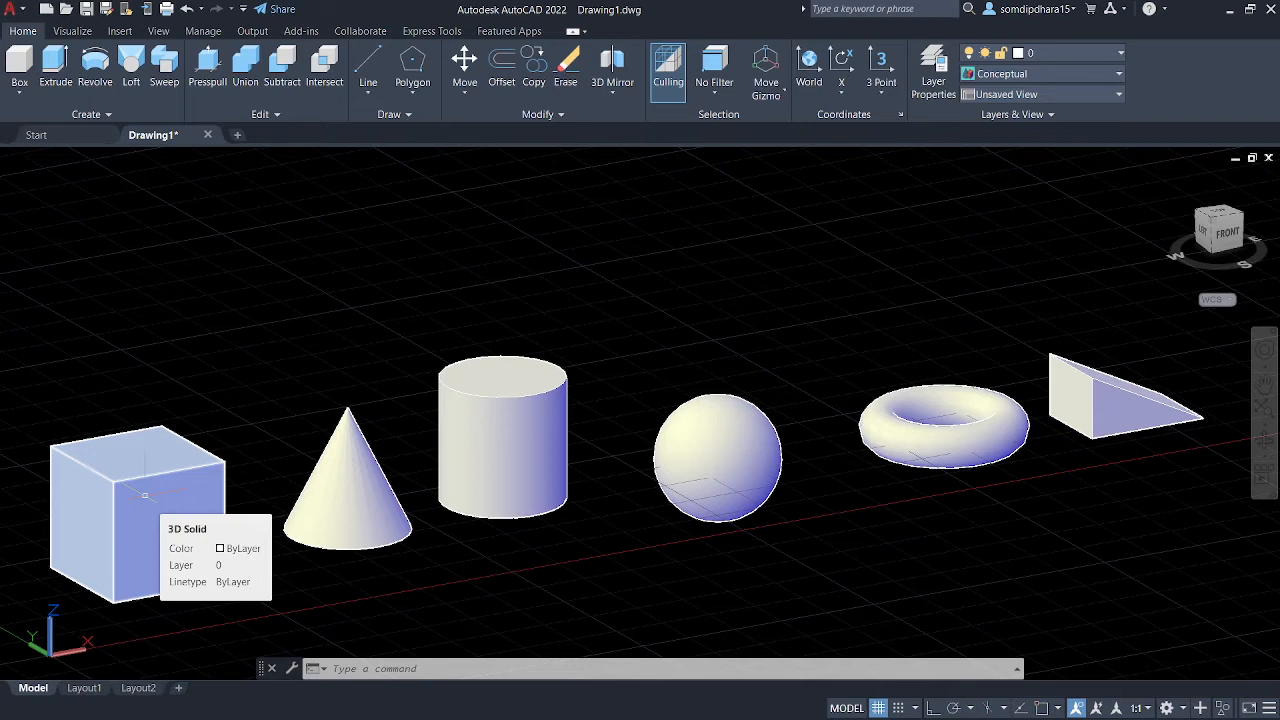
{"action": "mouse_move", "coordinate": [330, 489]}
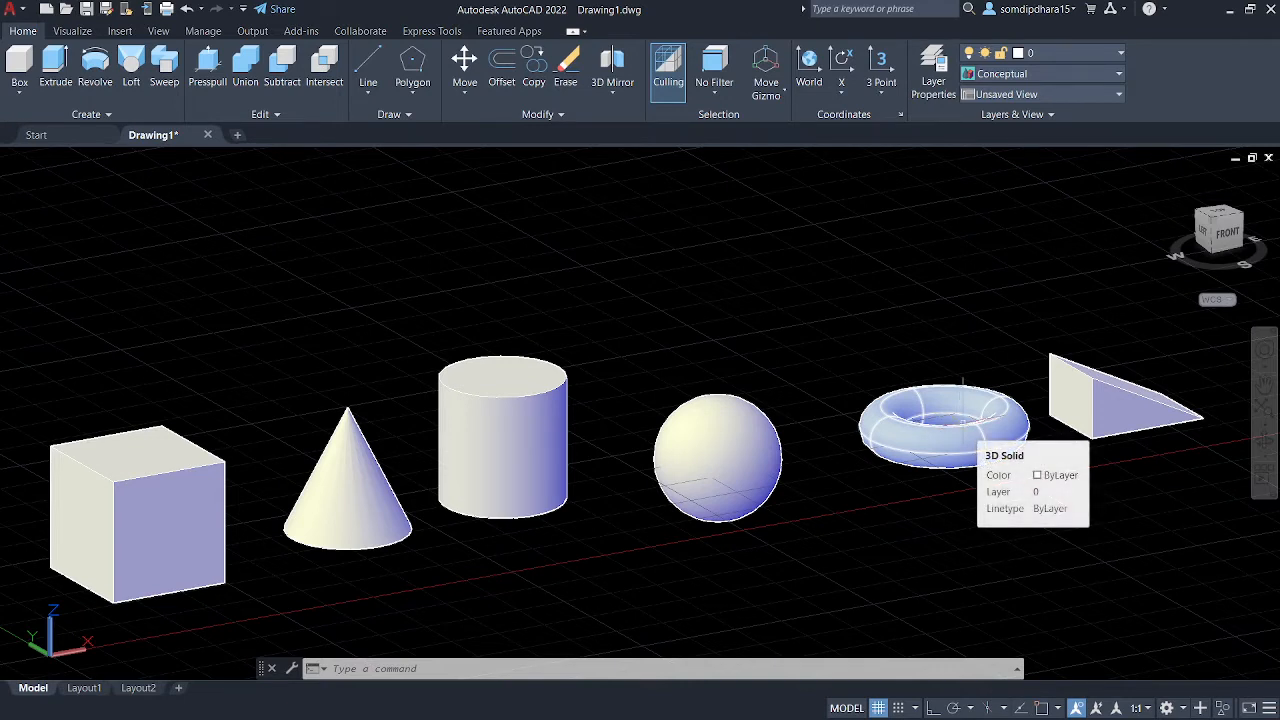
{"action": "middle_click_drag", "start_coordinate": [1151, 464], "coordinate": [1018, 521]}
{"action": "scroll", "coordinate": [1004, 502], "scroll_direction": "up", "scroll_amount": 3}
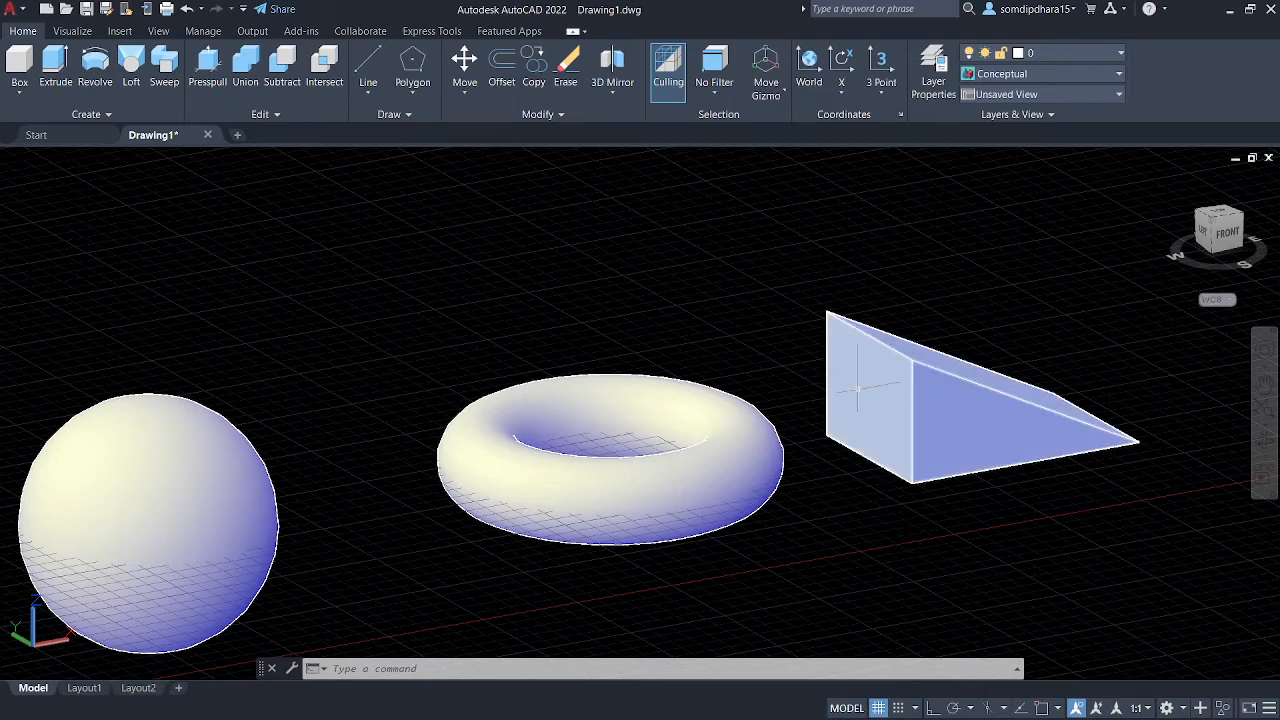
{"action": "scroll", "coordinate": [780, 370], "scroll_direction": "down", "scroll_amount": 5}
{"action": "key", "text": "Escape"}
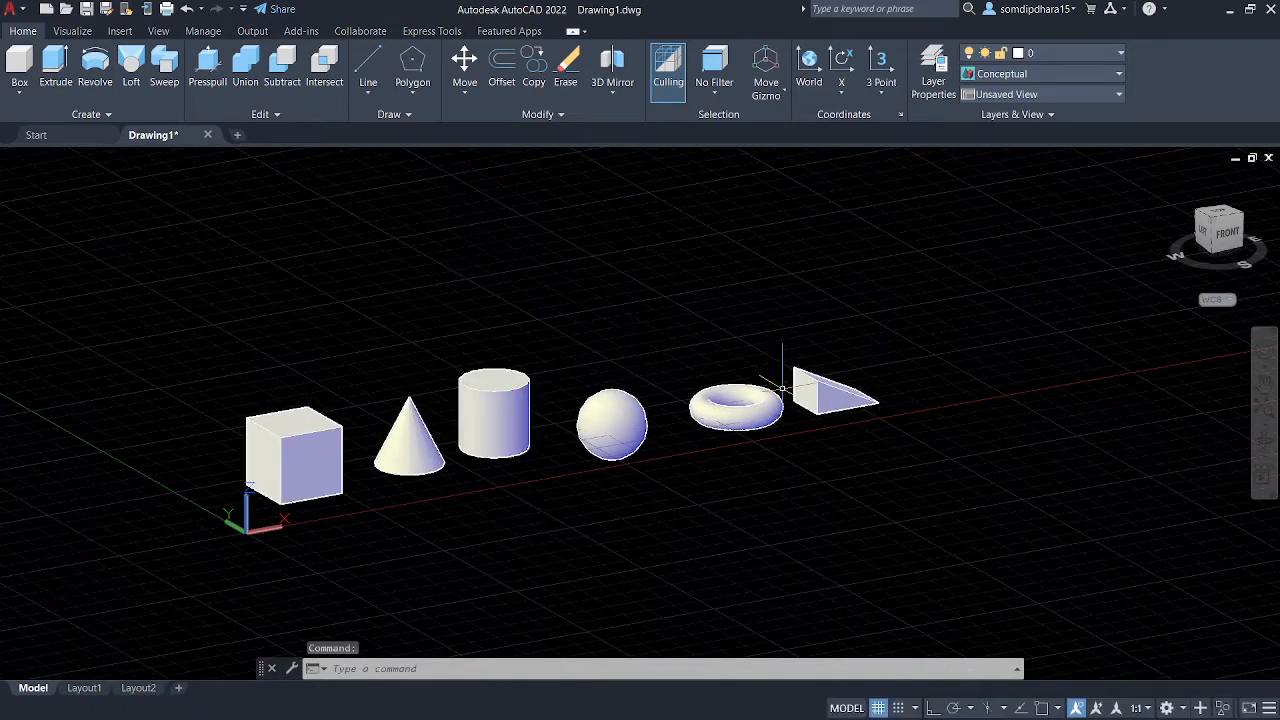
{"action": "scroll", "coordinate": [781, 385], "scroll_direction": "up", "scroll_amount": 4}
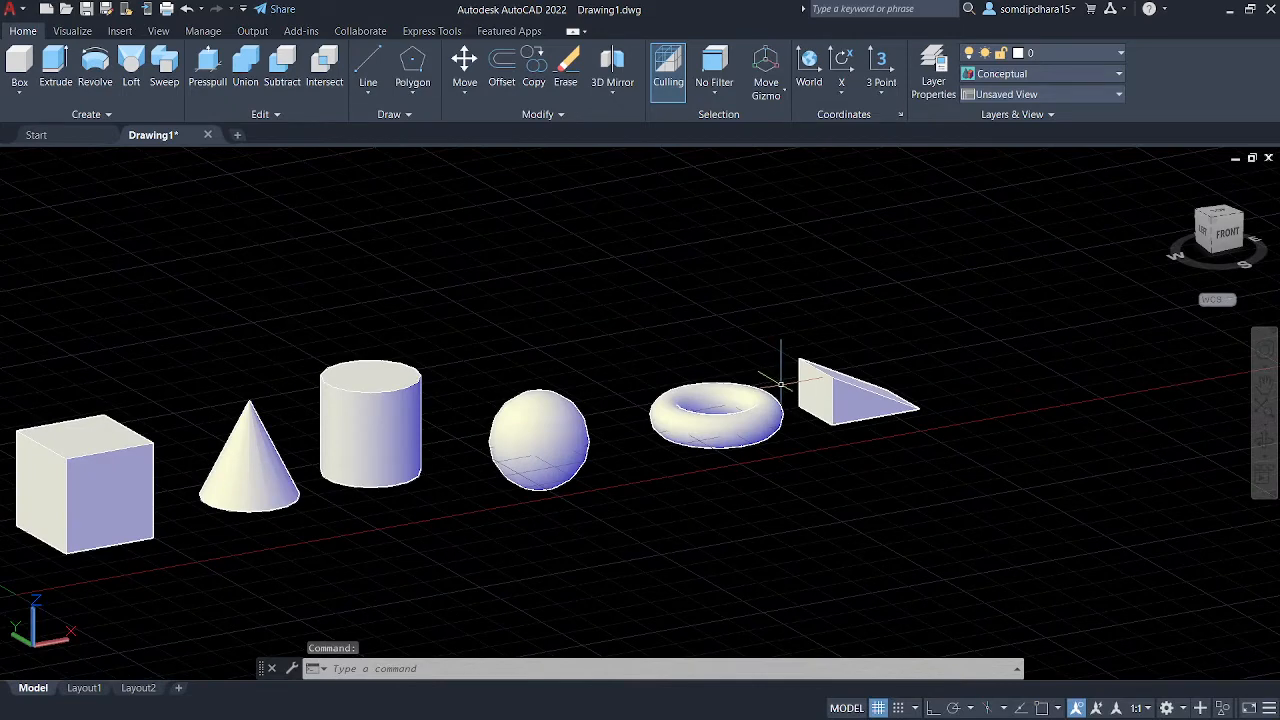
{"action": "middle_click_drag", "start_coordinate": [781, 383], "coordinate": [851, 569]}
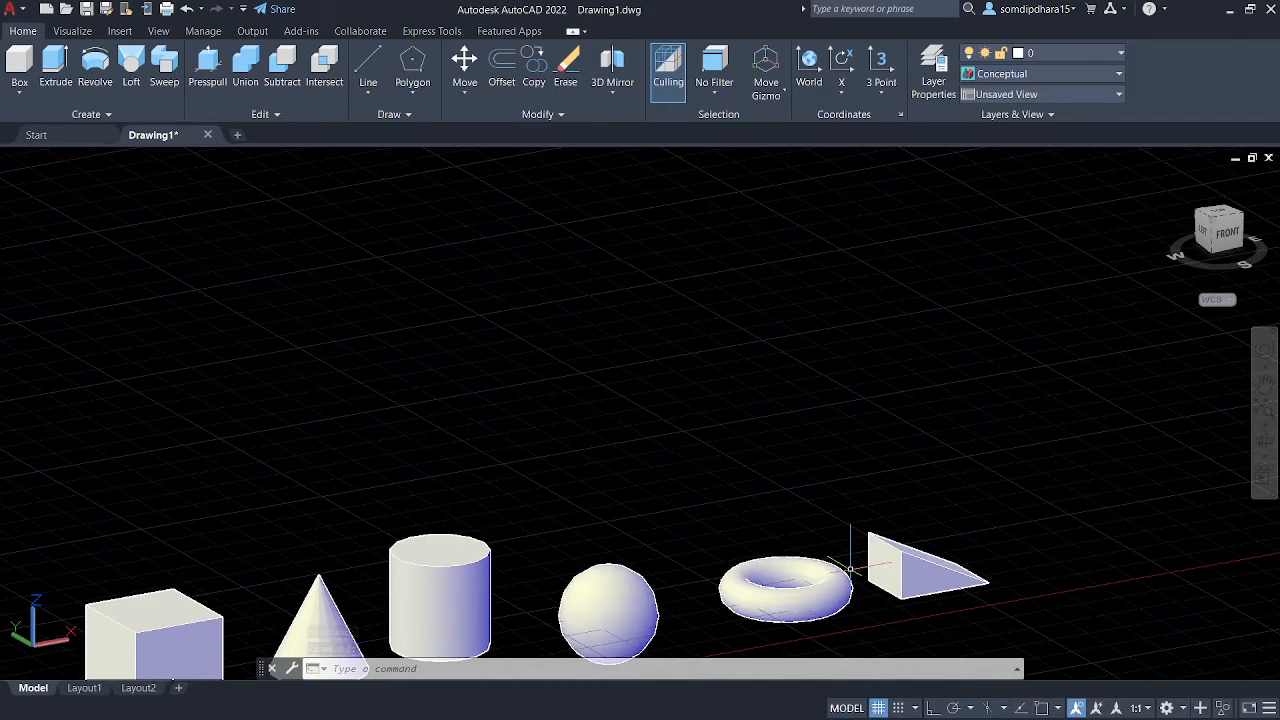
{"action": "middle_click_drag", "start_coordinate": [663, 543], "coordinate": [700, 491]}
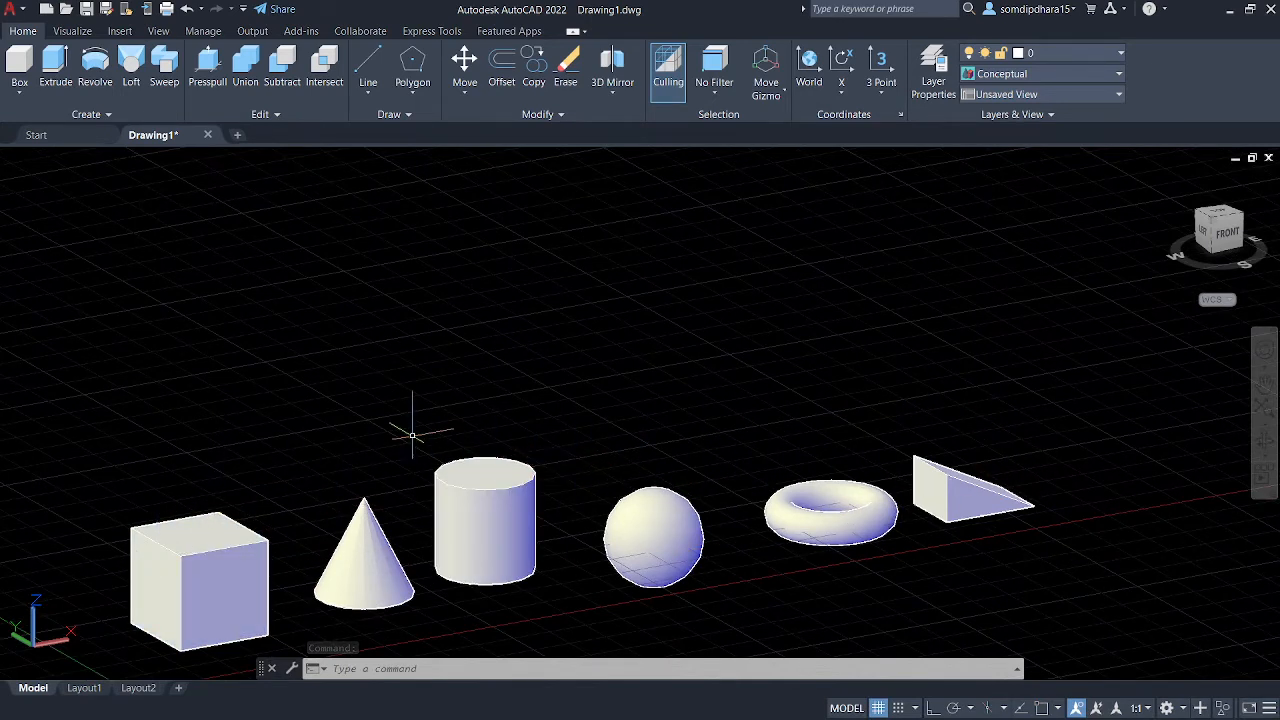
{"action": "middle_click_drag", "start_coordinate": [414, 434], "coordinate": [430, 455], "text": "shift"}
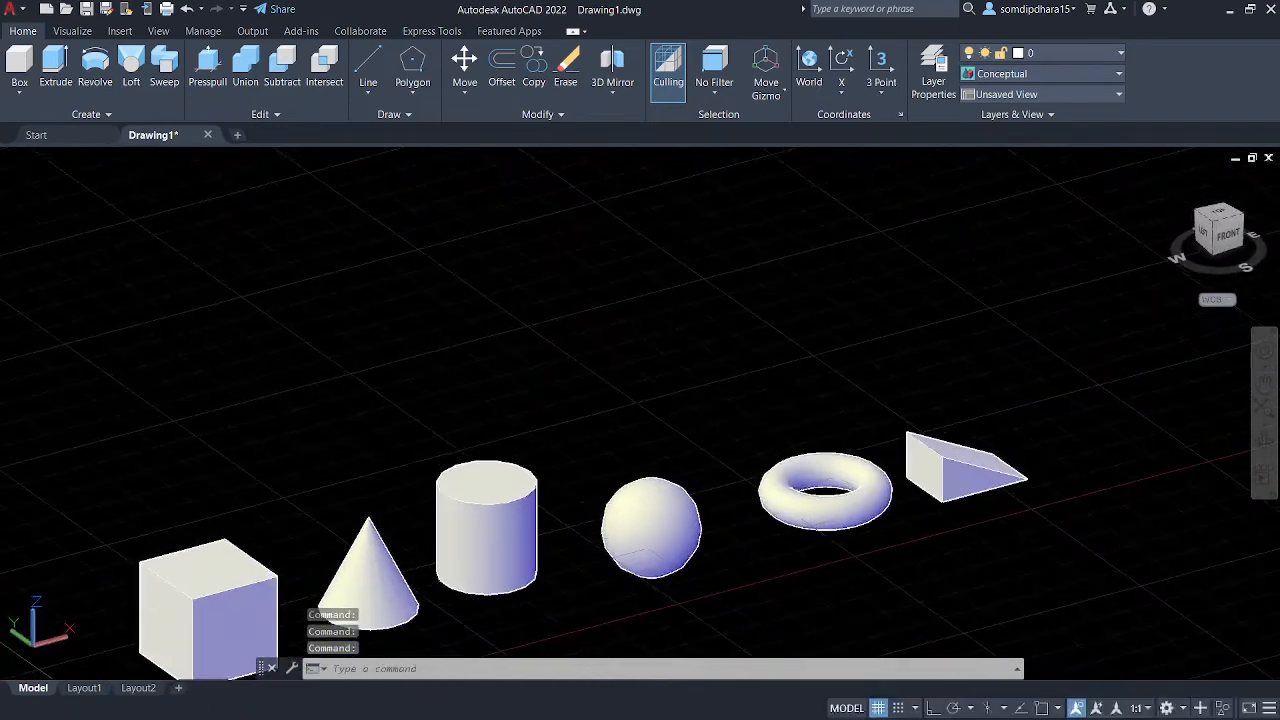
- Set the visual style to 2D Wireframe and switch to the Top view
{"action": "left_click", "coordinate": [117, 163]}
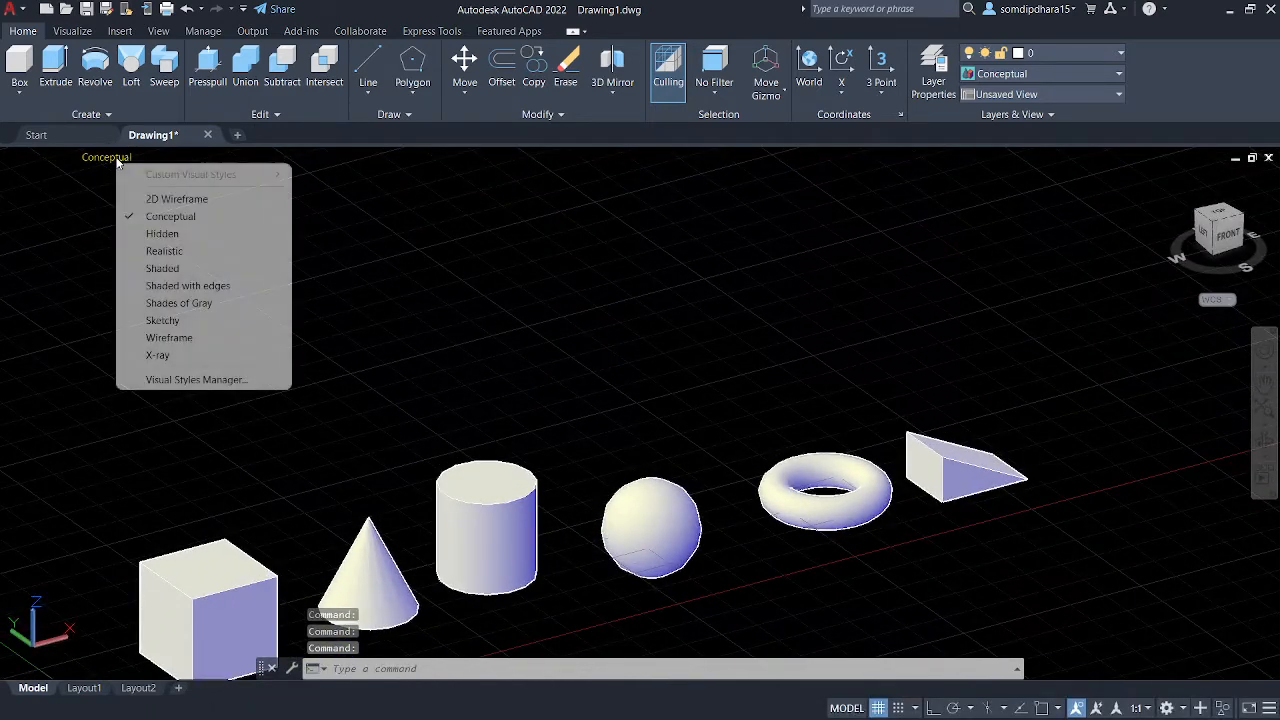
{"action": "left_click", "coordinate": [160, 198]}
{"action": "middle_click_drag", "start_coordinate": [618, 370], "coordinate": [777, 346]}
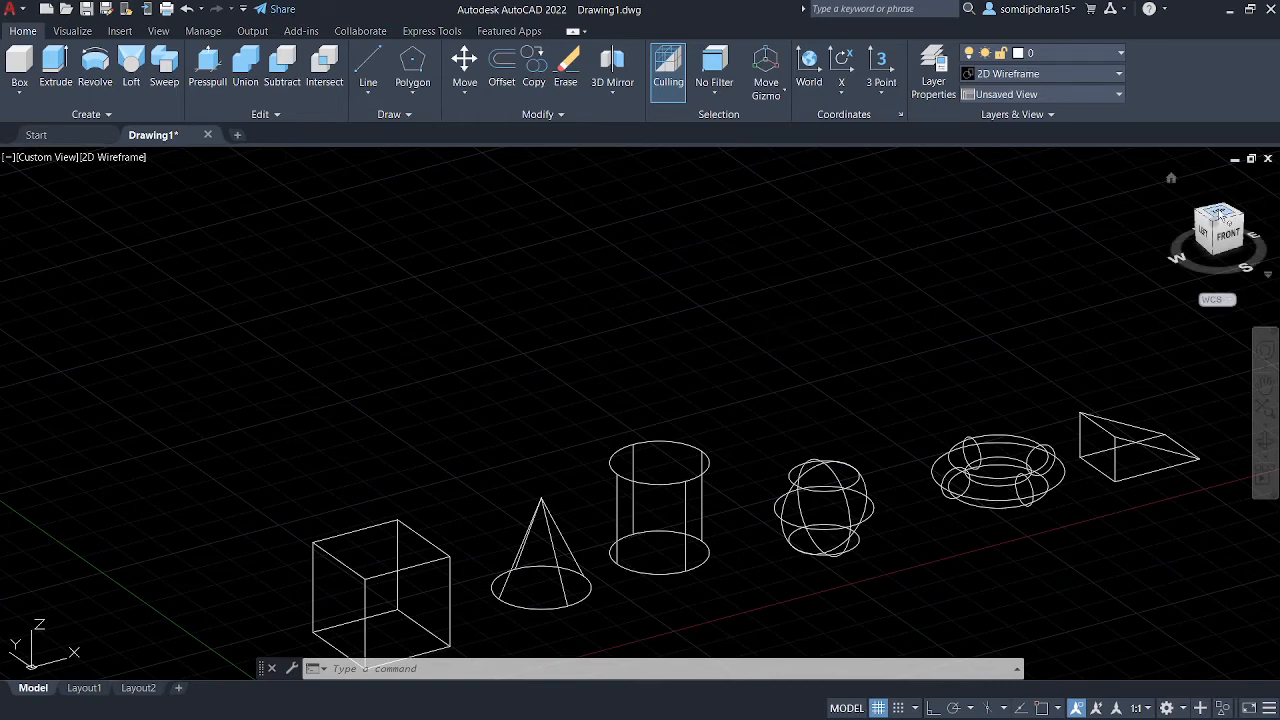
{"action": "left_click", "coordinate": [1219, 213]}
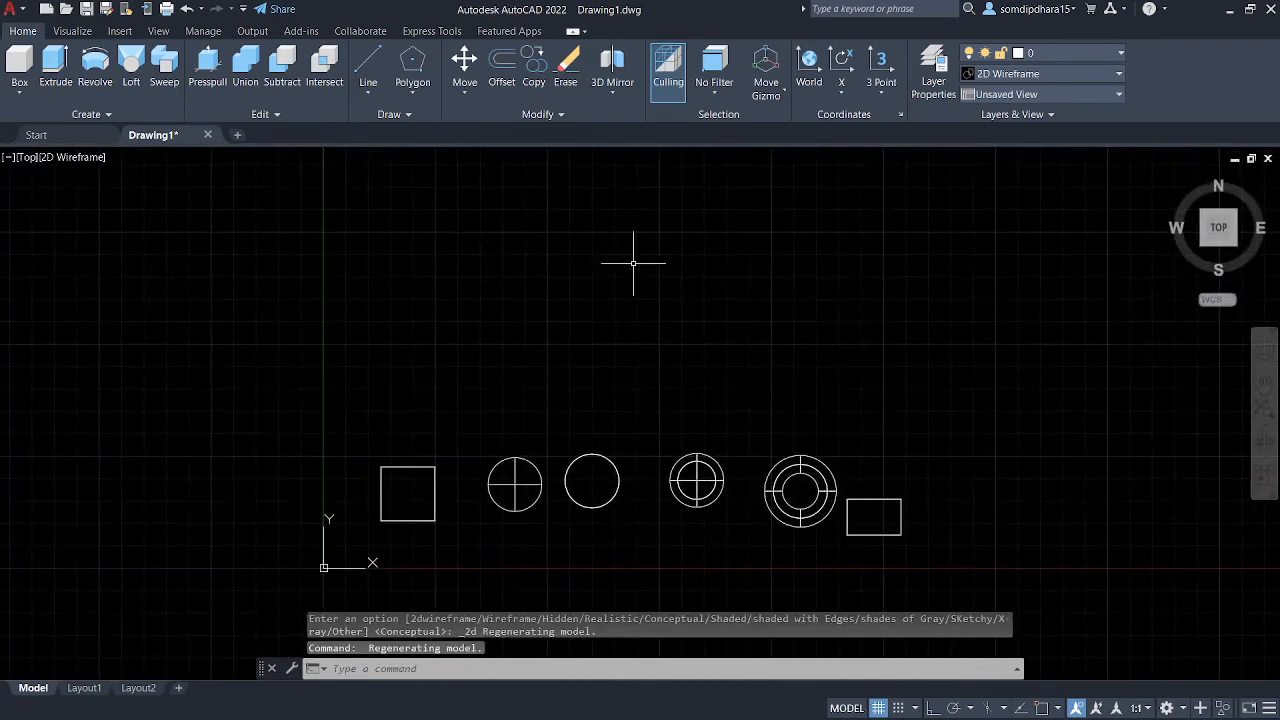
- Start a polyline in the free space beyond the row of solids, with object snap, object snap tracking and ortho mode on
{"action": "left_click", "coordinate": [366, 96]}
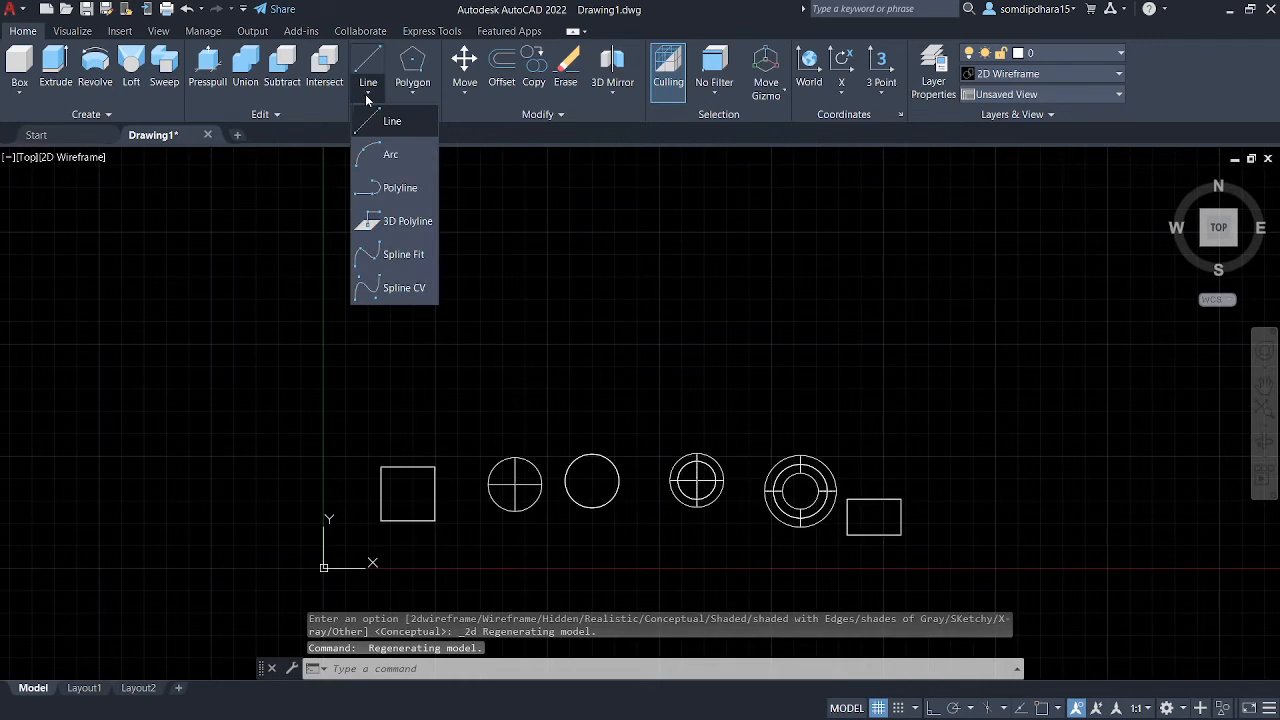
{"action": "left_click", "coordinate": [400, 187]}
{"action": "left_click", "coordinate": [448, 357]}
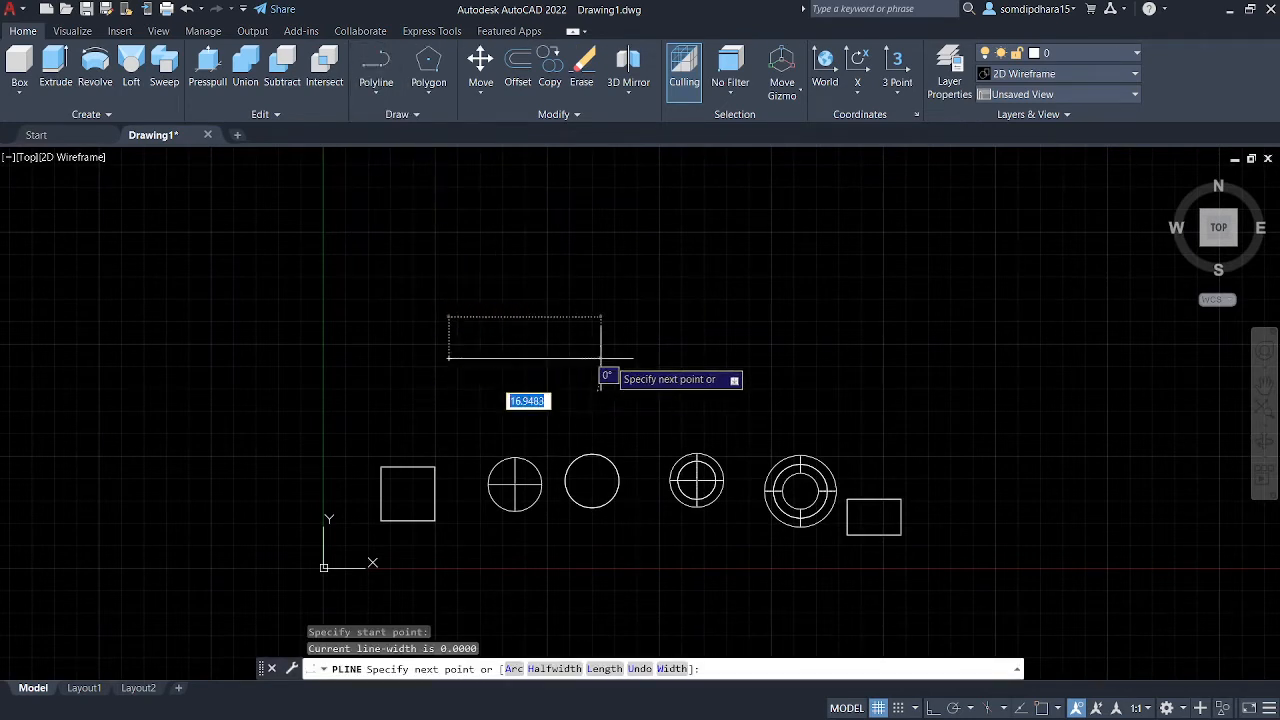
{"action": "left_click", "coordinate": [1041, 708]}
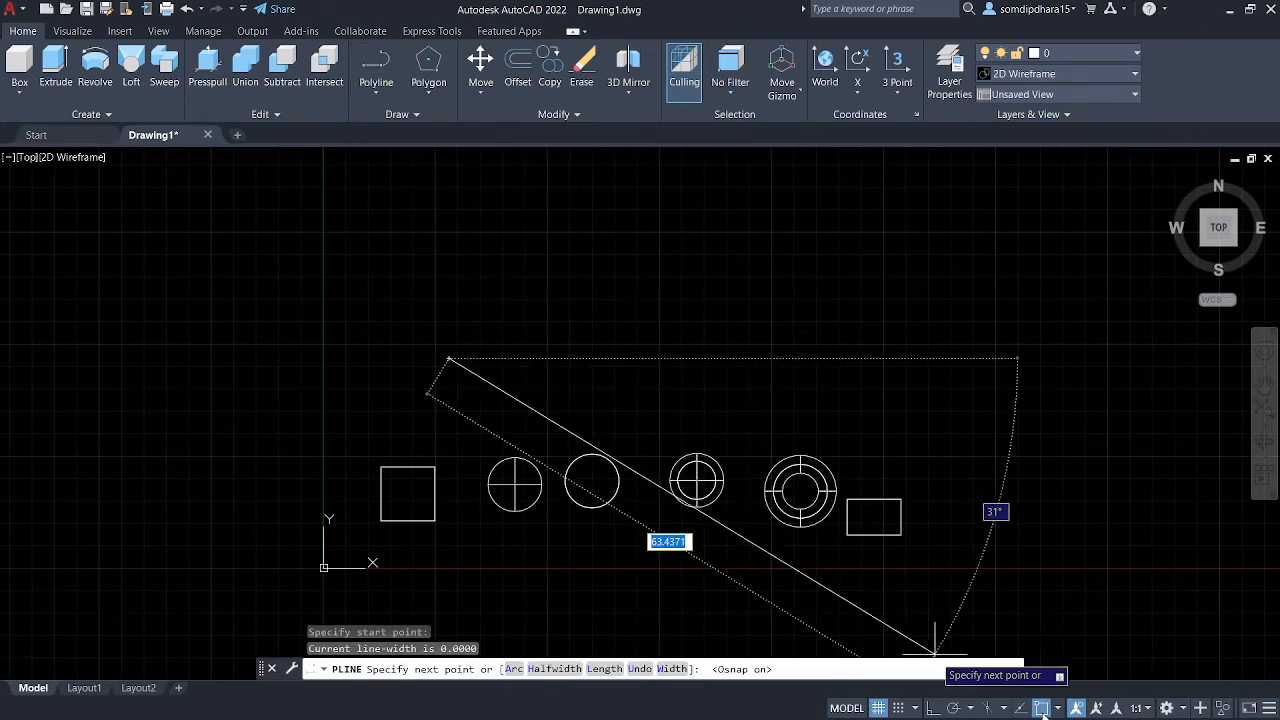
{"action": "left_click", "coordinate": [1019, 709]}
{"action": "left_click", "coordinate": [934, 709]}
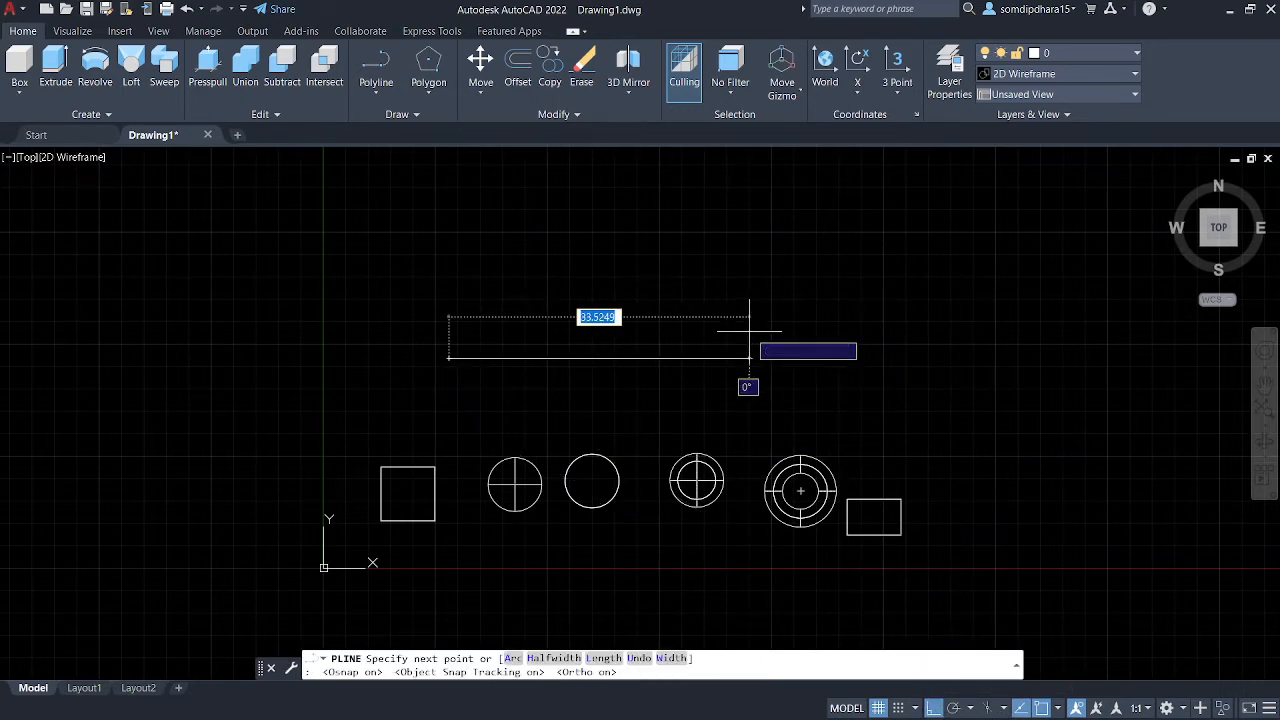
- Draw a long horizontal polyline segment in the +X direction and a shorter vertical segment in the +Y direction from its end
{"action": "scroll", "coordinate": [800, 360], "scroll_direction": "up", "scroll_amount": 3}
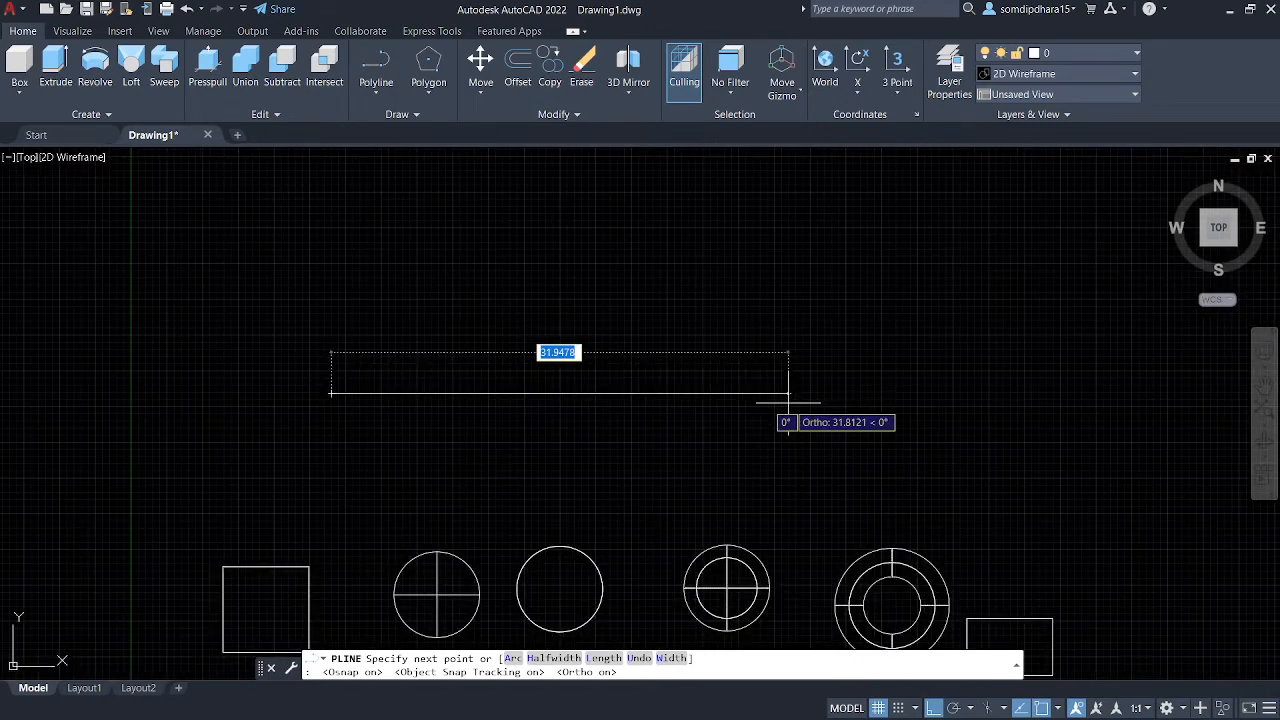
{"action": "scroll", "coordinate": [790, 400], "scroll_direction": "up", "scroll_amount": 2}
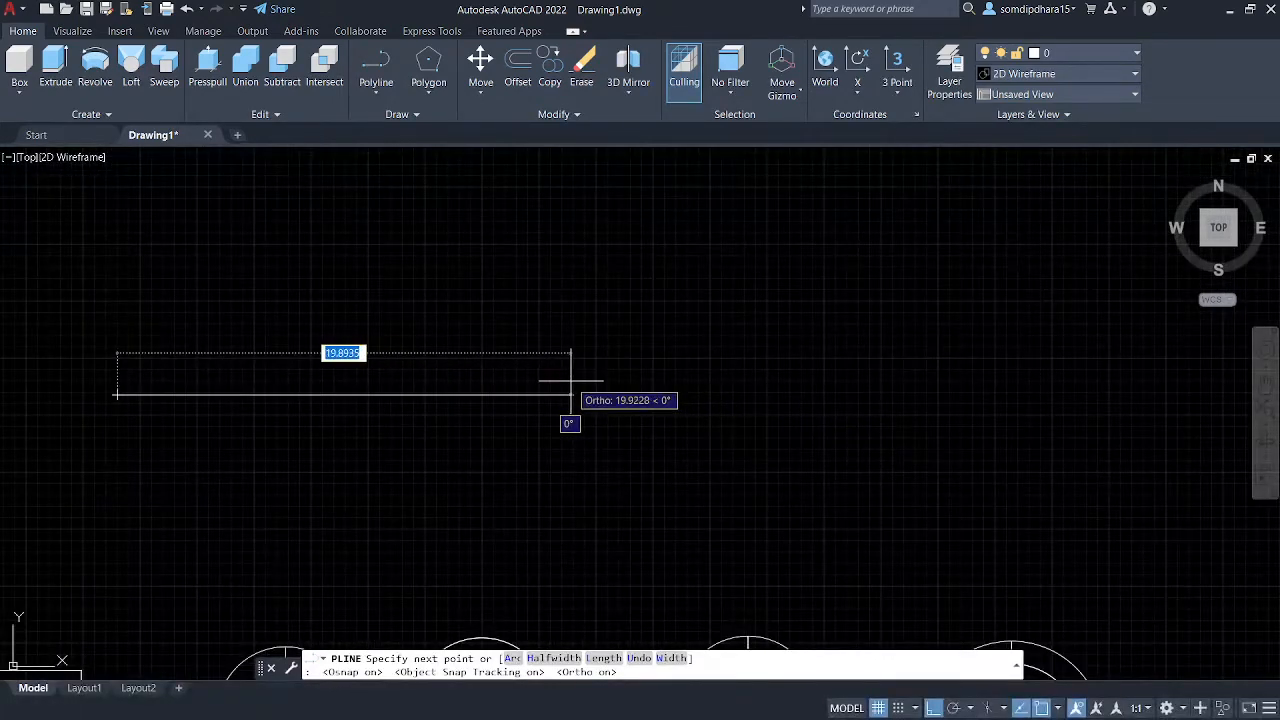
{"action": "left_click", "coordinate": [495, 395]}
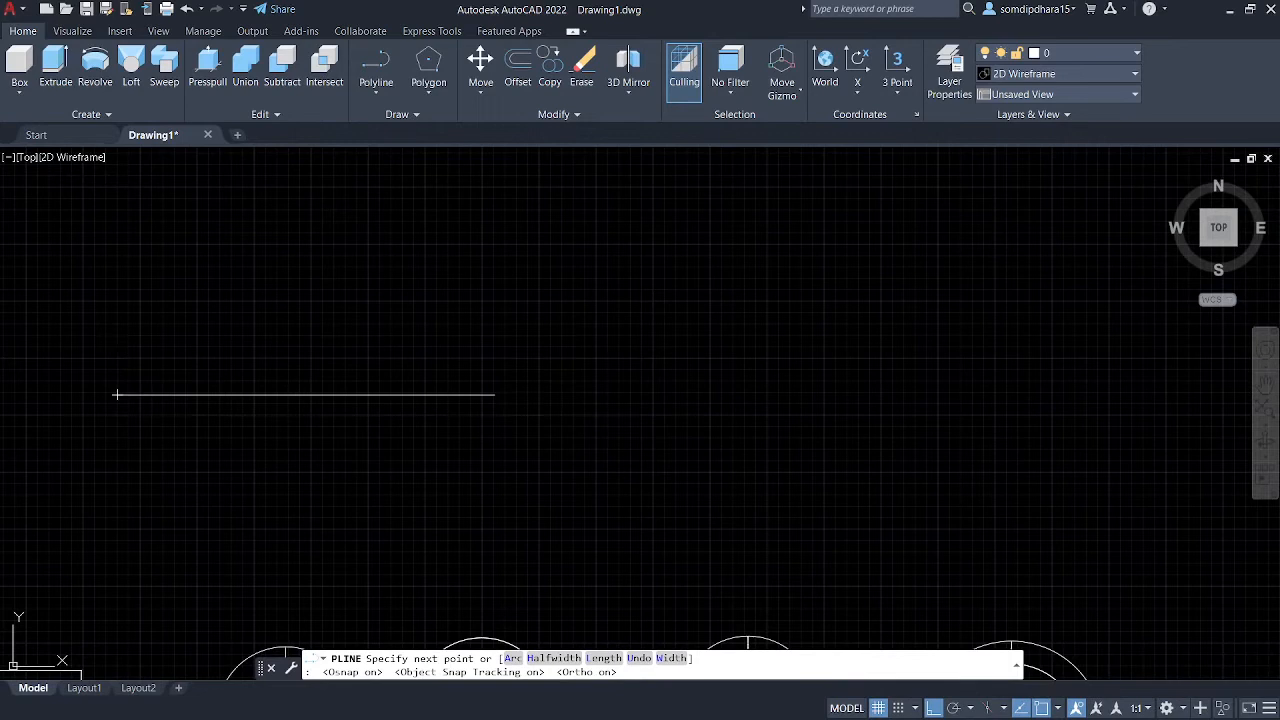
{"action": "left_click", "coordinate": [495, 207]}
- Continue the polyline with ortho mode off, adding three arc segments that curve over the top and back inward above the base line
{"action": "middle_click_drag", "start_coordinate": [534, 238], "coordinate": [705, 303]}
{"action": "type", "text": "A"}
{"action": "key", "text": "Return"}
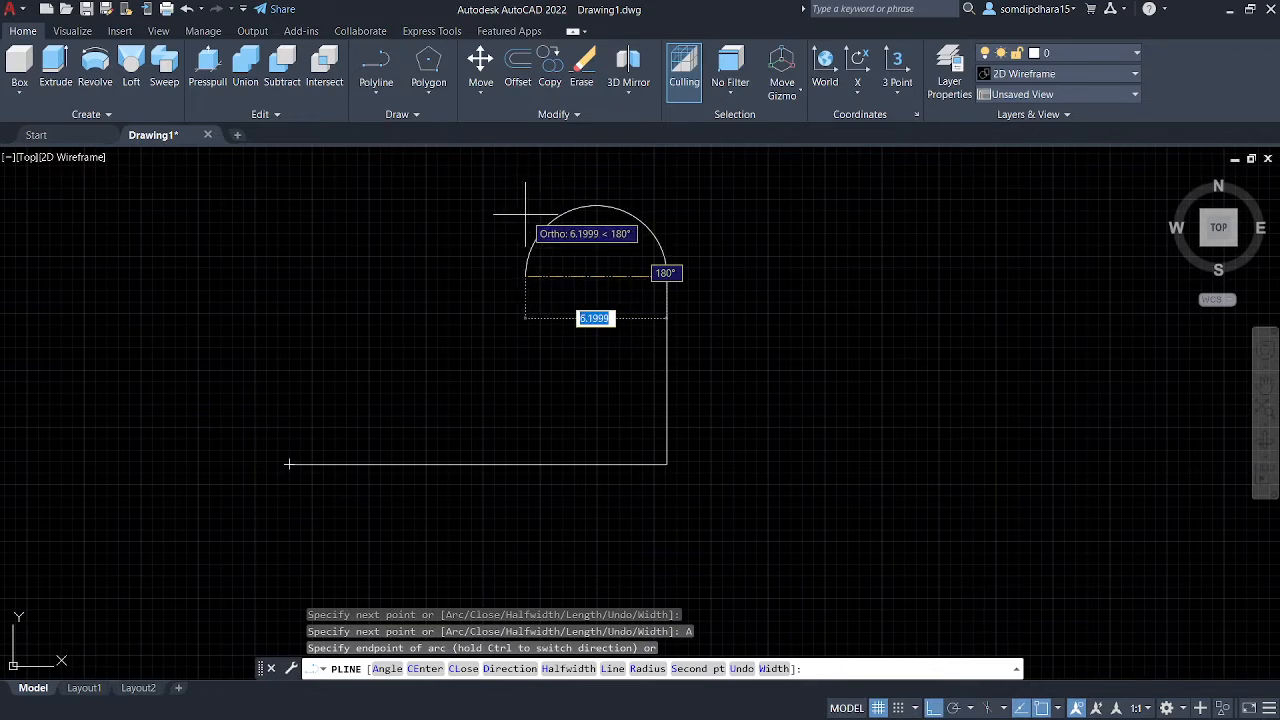
{"action": "left_click", "coordinate": [933, 708]}
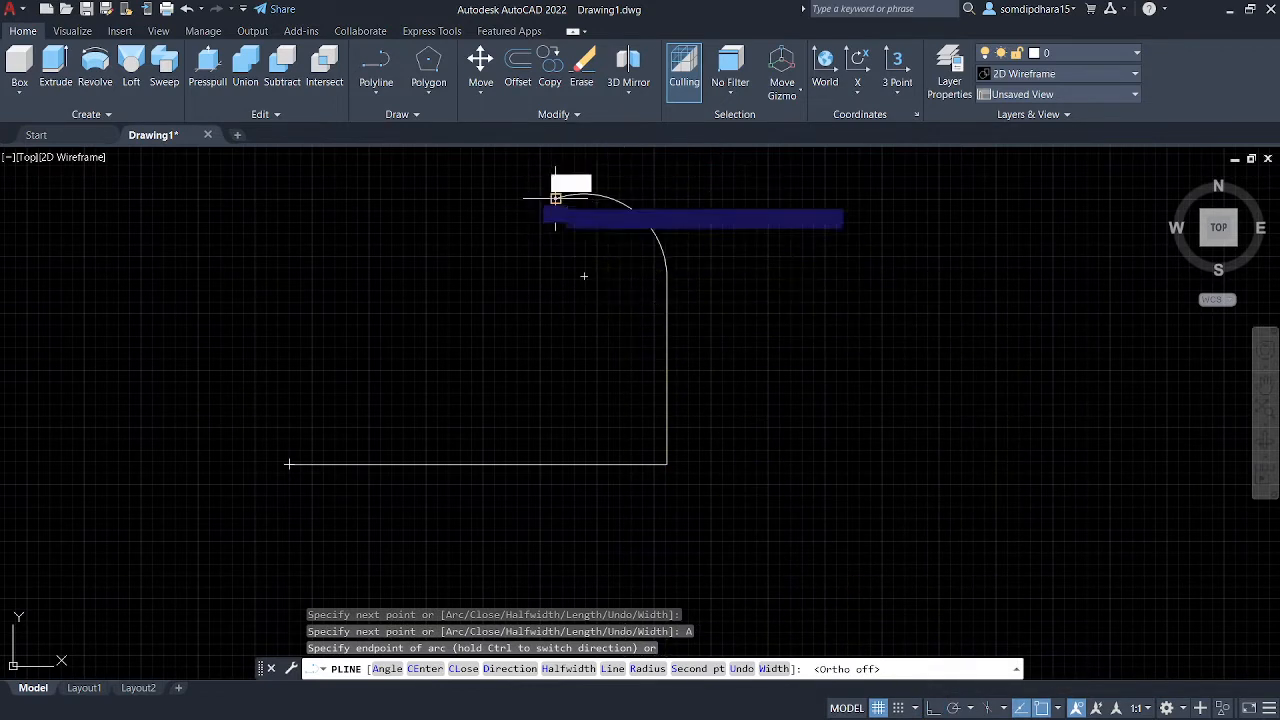
{"action": "left_click", "coordinate": [444, 246]}
{"action": "left_click", "coordinate": [462, 357]}
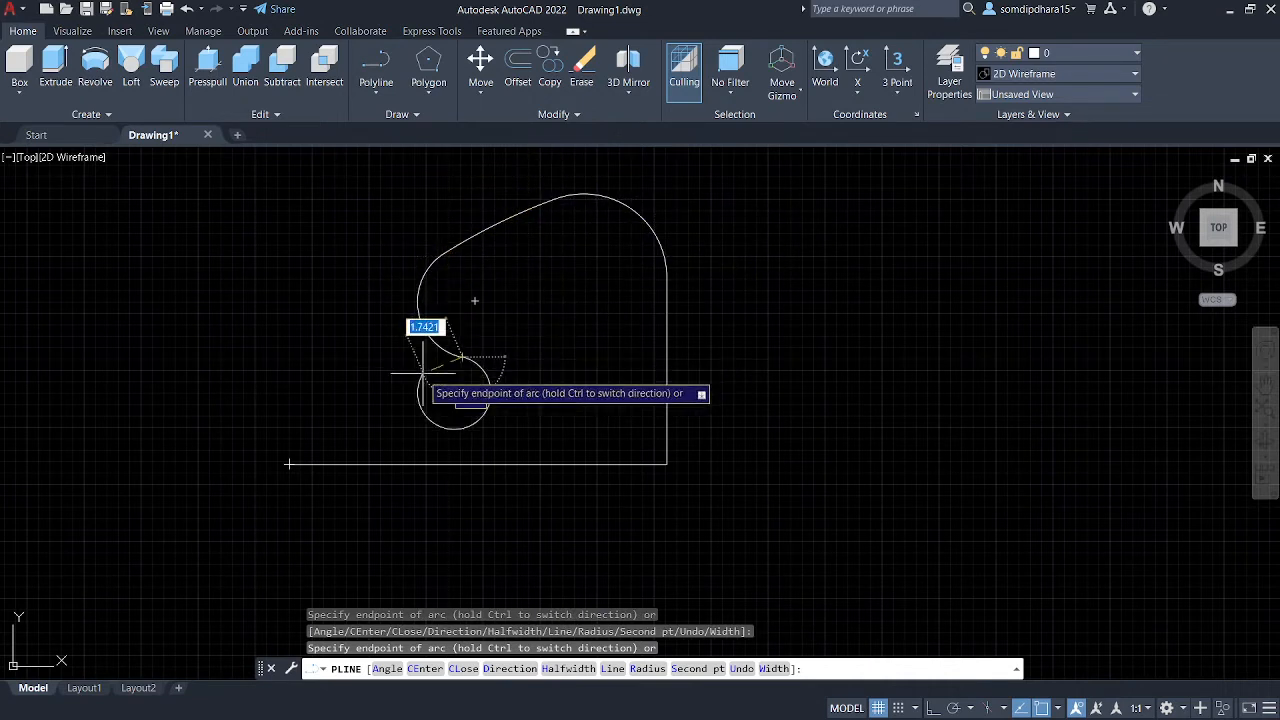
- Close the outline with a straight segment from the last arc to the polyline's start point and finish it
{"action": "left_click", "coordinate": [625, 671]}
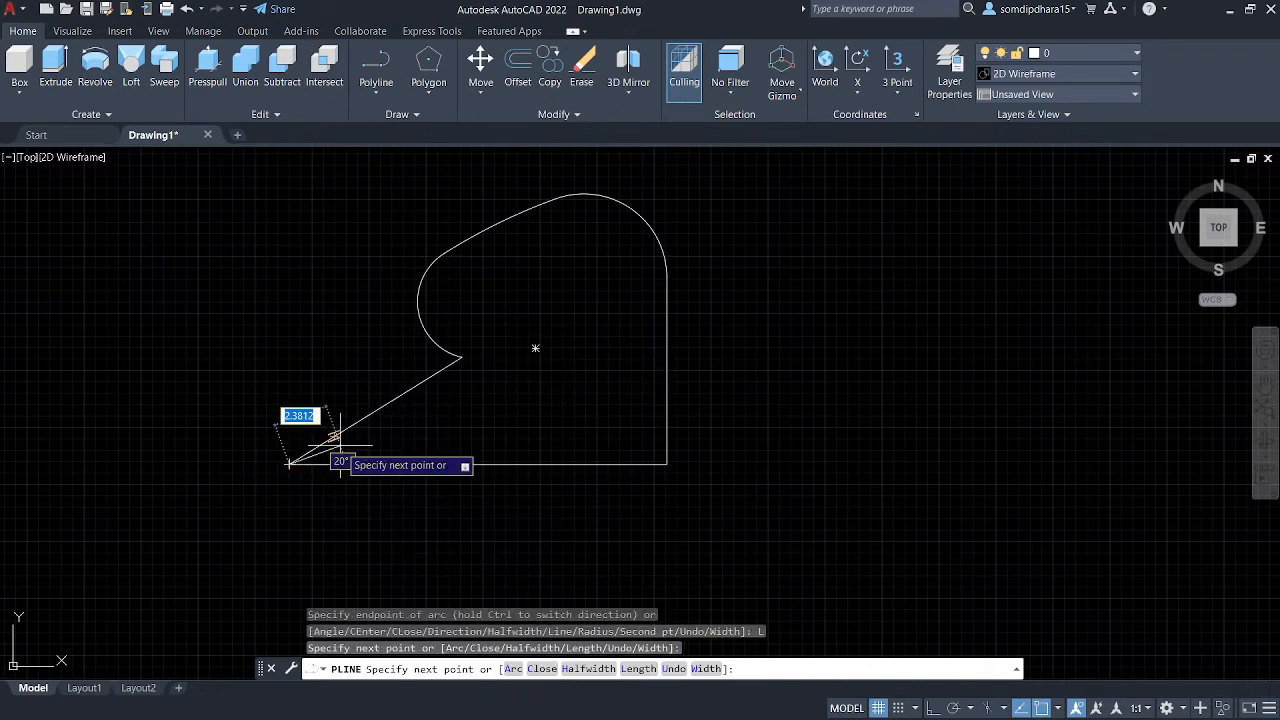
{"action": "key", "text": "Return"}
{"action": "middle_click_drag", "start_coordinate": [726, 383], "coordinate": [823, 450]}
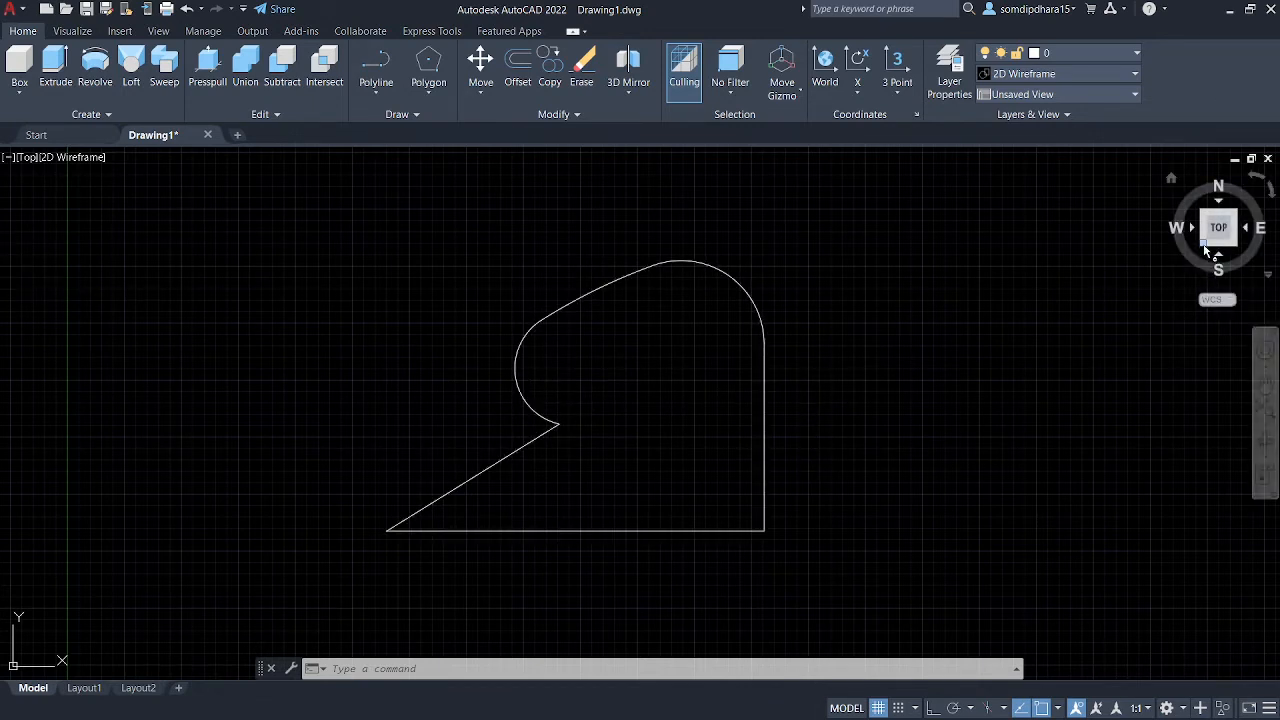
- Switch to the SW Isometric view and extrude the closed polyline outline to a height of 5
{"action": "left_click", "coordinate": [1205, 250]}
{"action": "scroll", "coordinate": [439, 471], "scroll_direction": "up", "scroll_amount": 2}
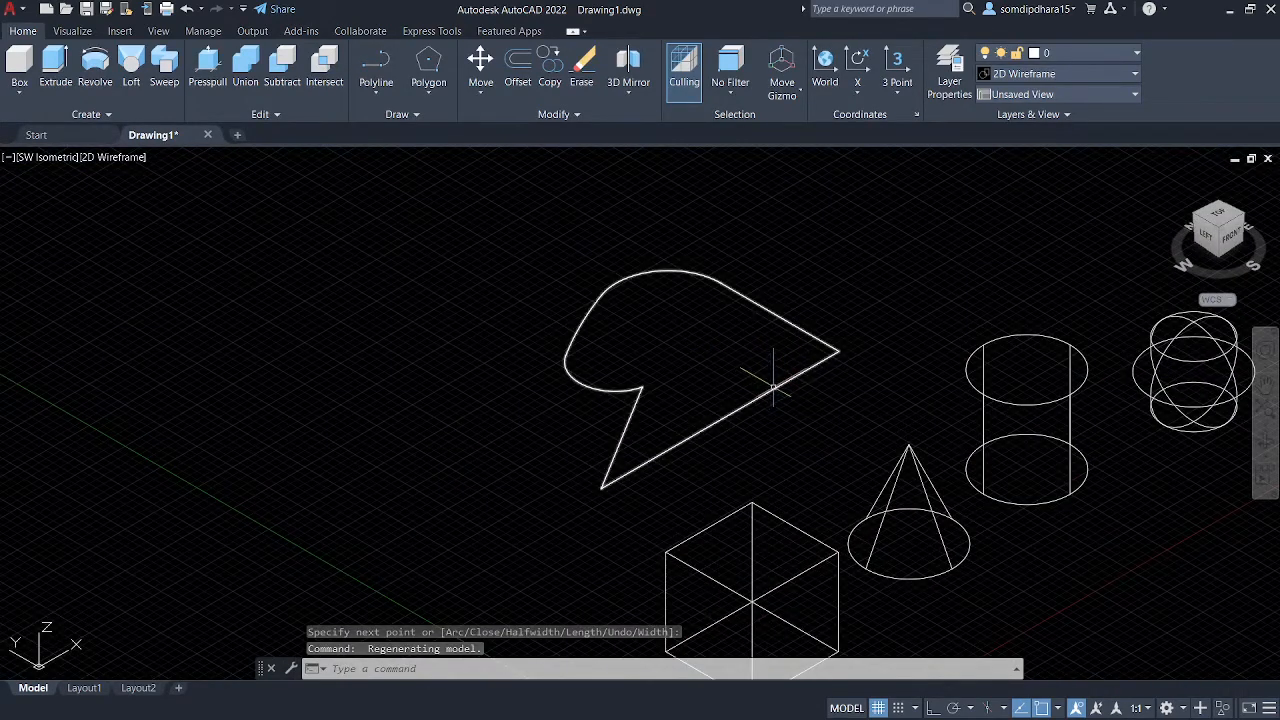
{"action": "middle_click_drag", "start_coordinate": [823, 395], "coordinate": [818, 433]}
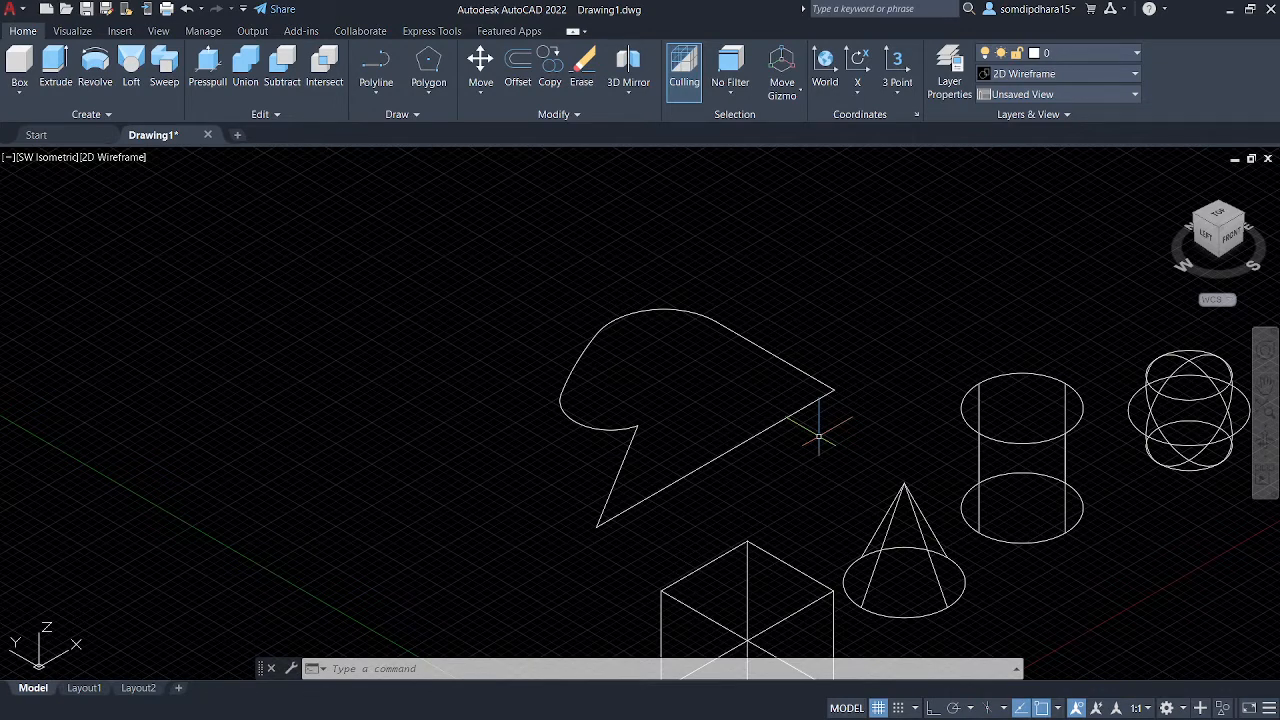
{"action": "type", "text": "EX"}
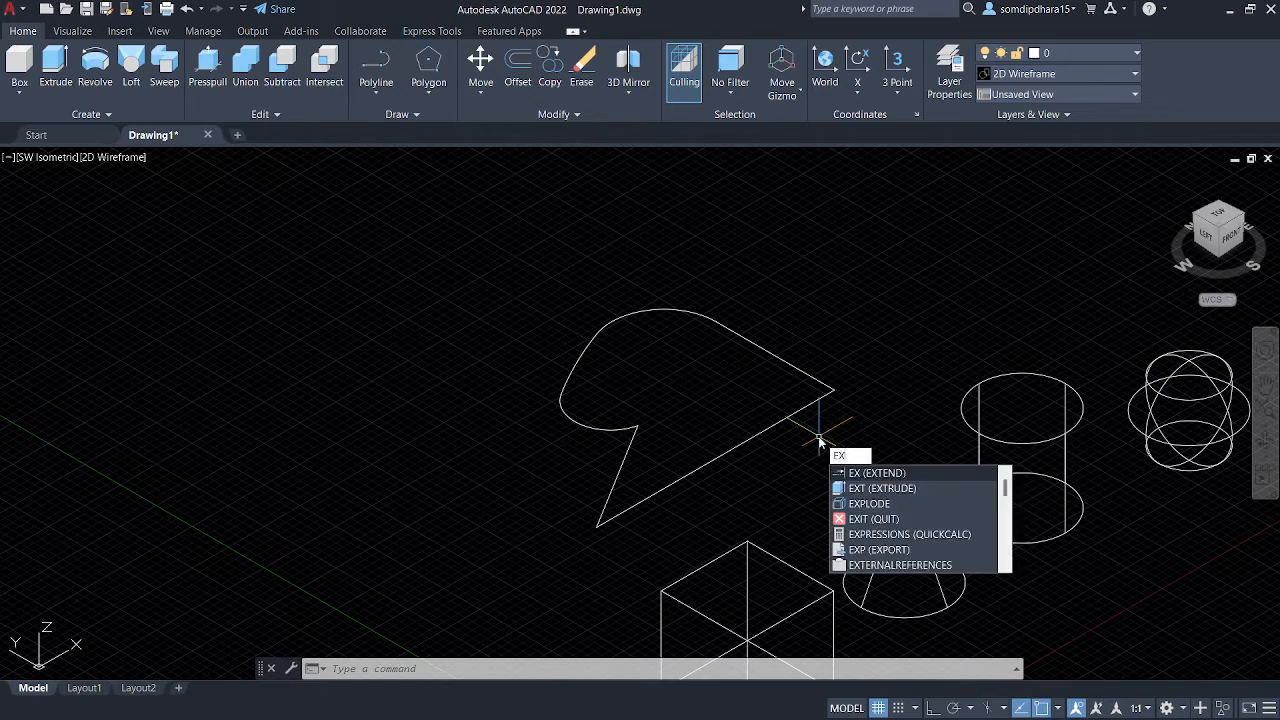
{"action": "type", "text": "TRUDE"}
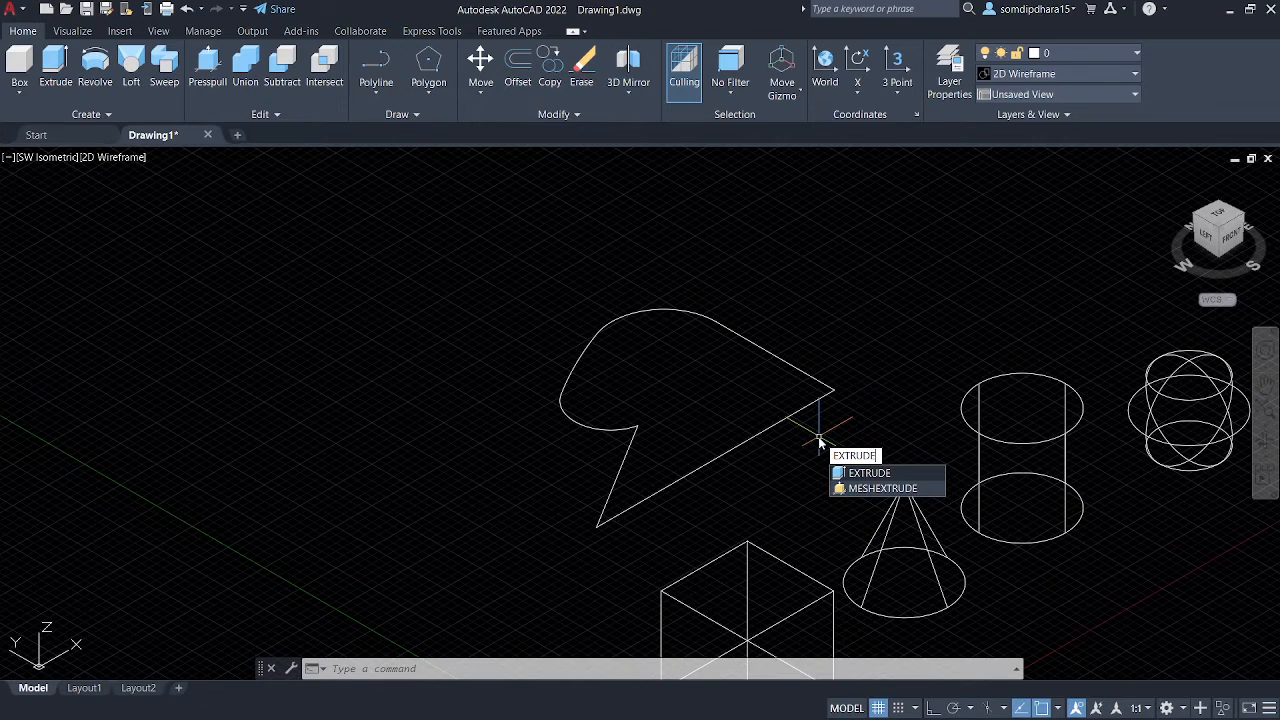
{"action": "key", "text": "Return"}
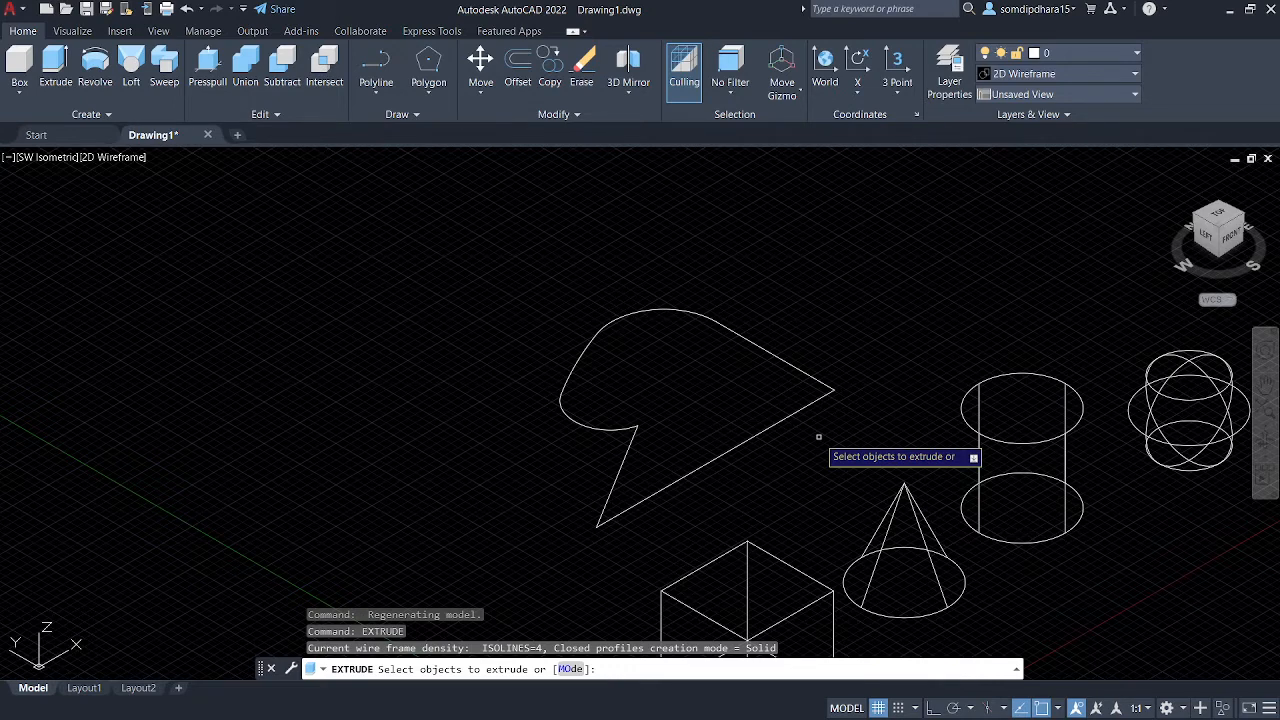
{"action": "left_click", "coordinate": [737, 331]}
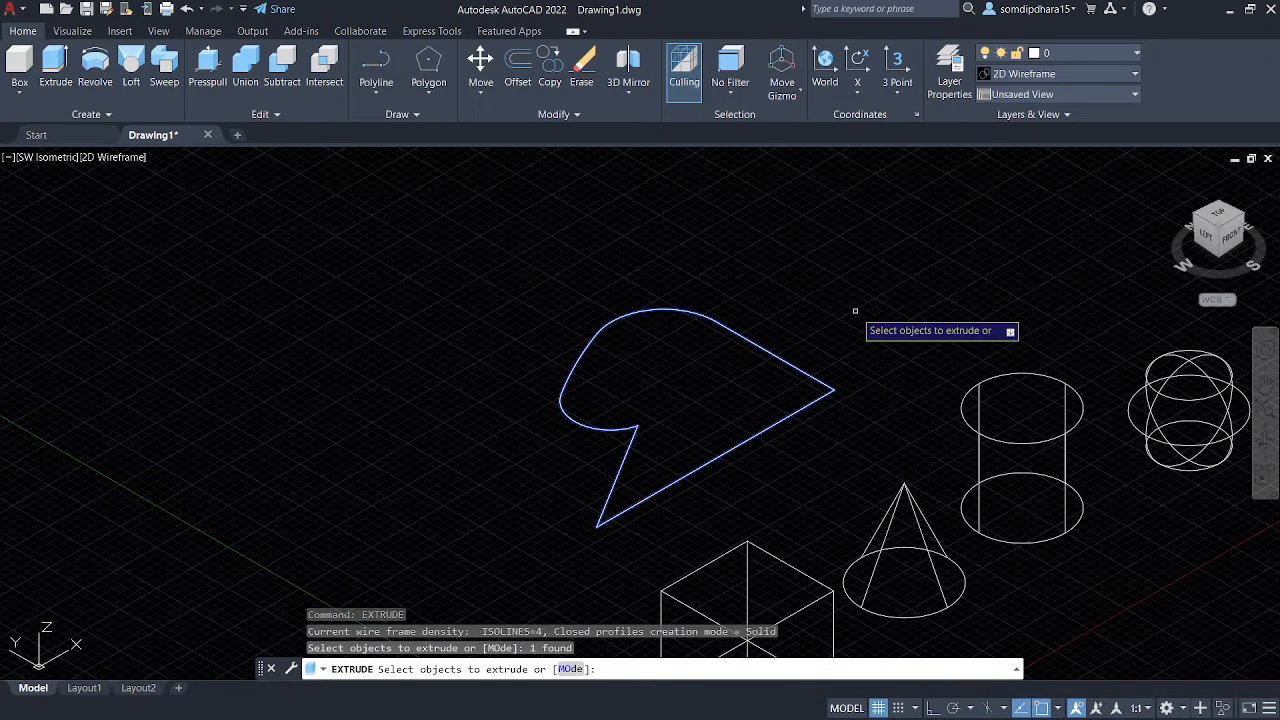
{"action": "key", "text": "Return"}
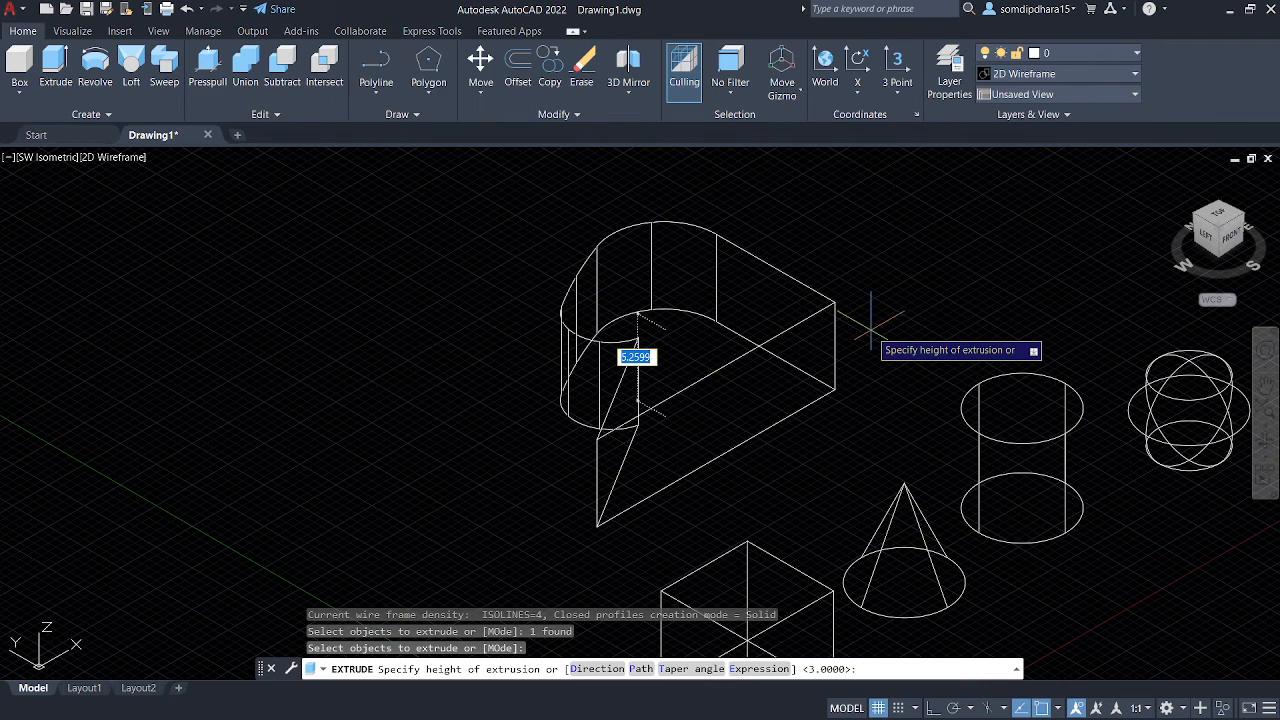
{"action": "type", "text": "5"}
{"action": "key", "text": "Return"}
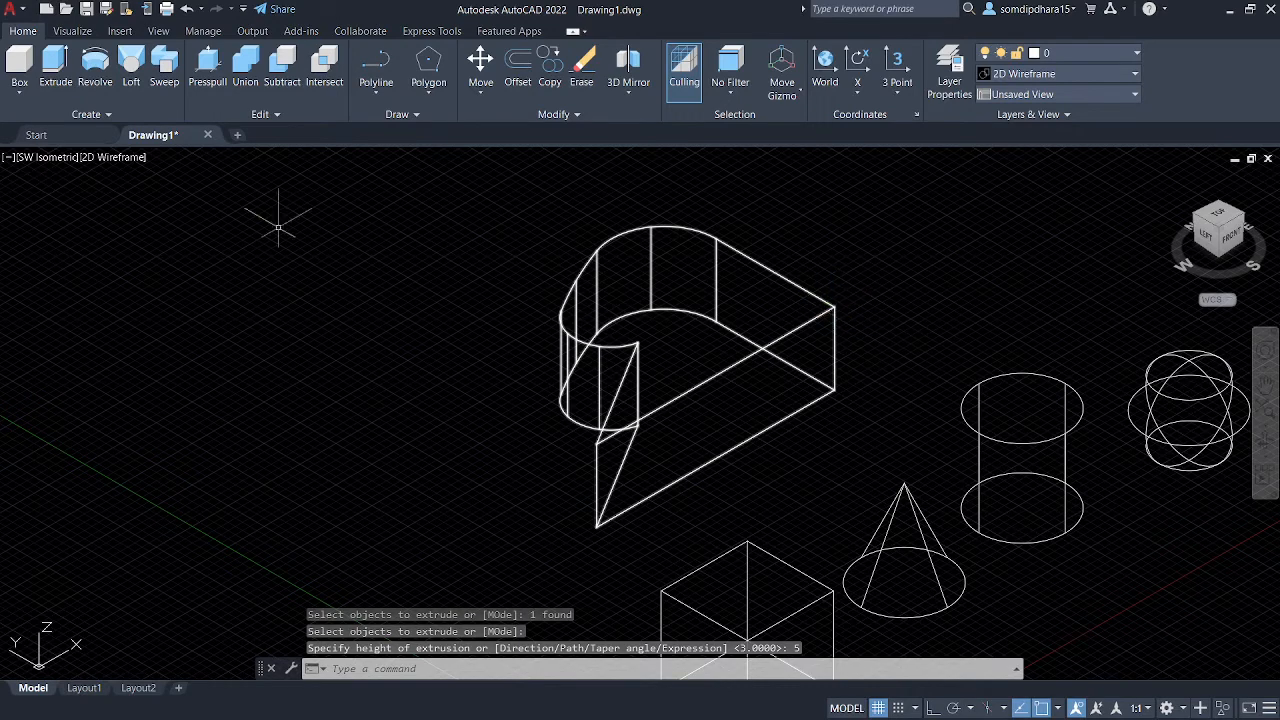
- Set the visual style to Conceptual to shade the extruded solid
{"action": "left_click", "coordinate": [118, 157]}
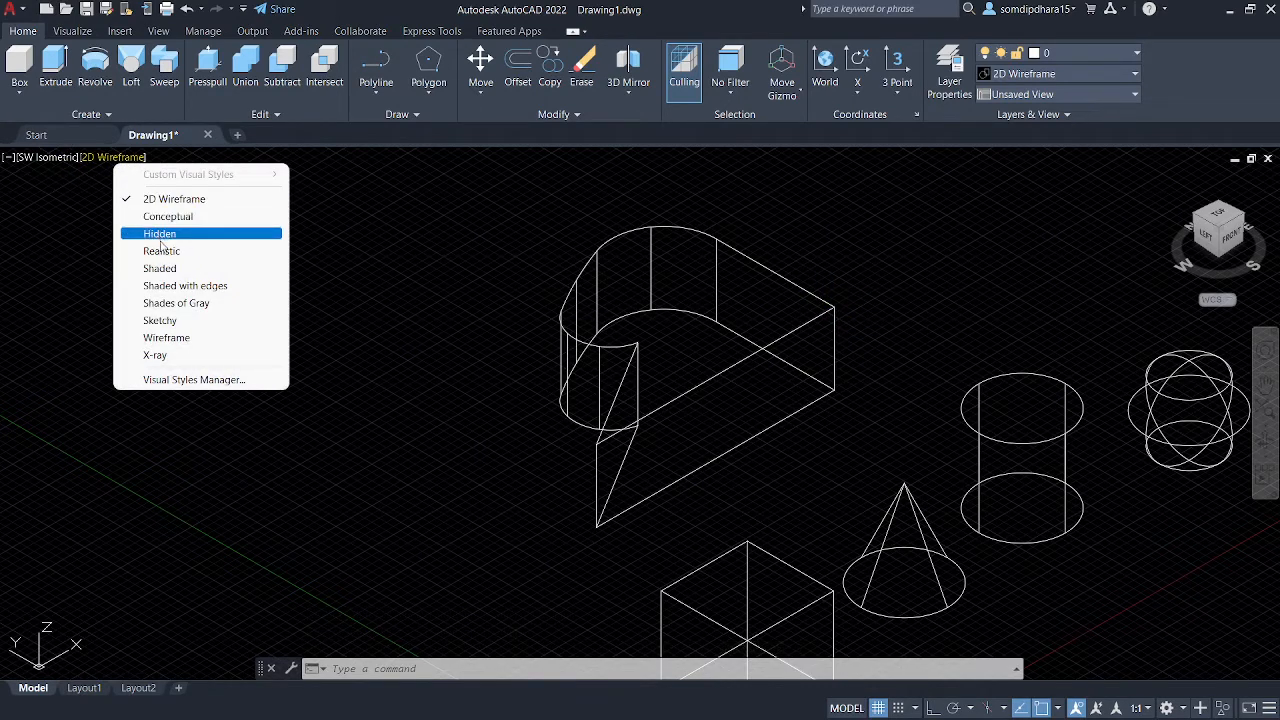
{"action": "left_click", "coordinate": [160, 217]}
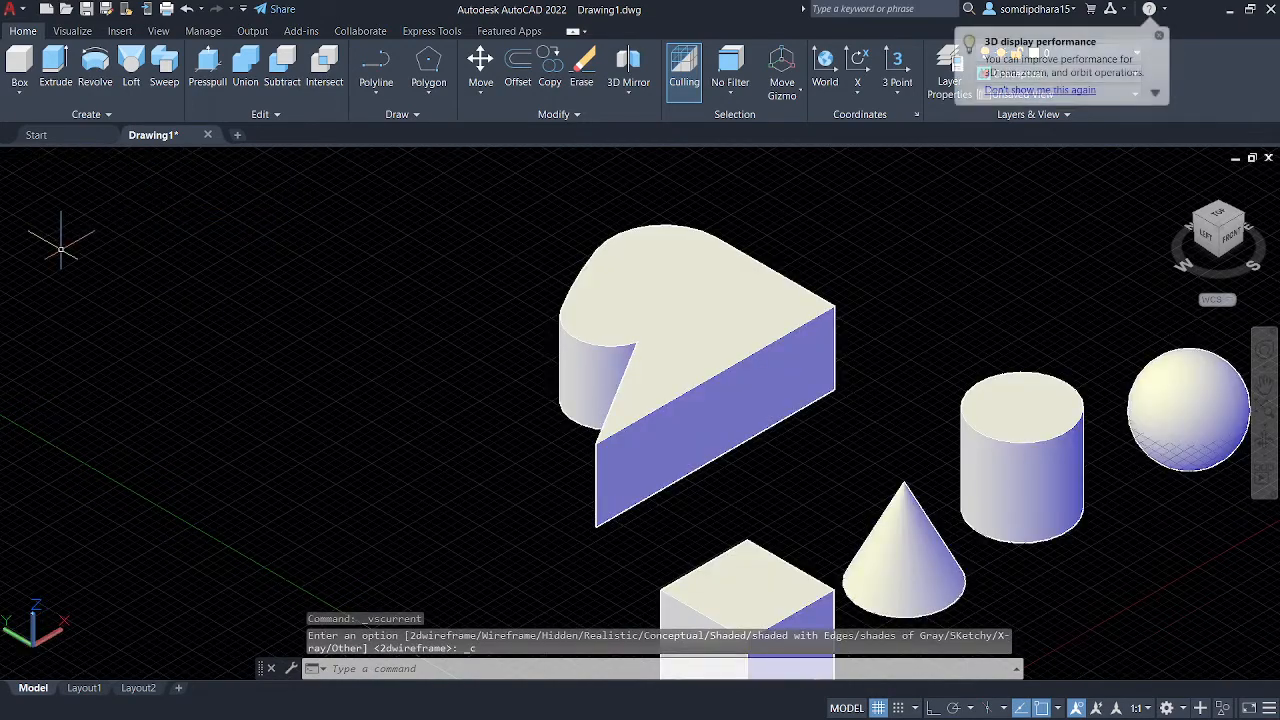
{"action": "mouse_move", "coordinate": [630, 468]}
{"action": "middle_mouse_down", "text": "shift"}
{"action": "mouse_move", "coordinate": [706, 380]}
{"action": "mouse_move", "coordinate": [646, 451]}
{"action": "mouse_move", "coordinate": [629, 449]}
{"action": "middle_mouse_up", "text": "shift"}
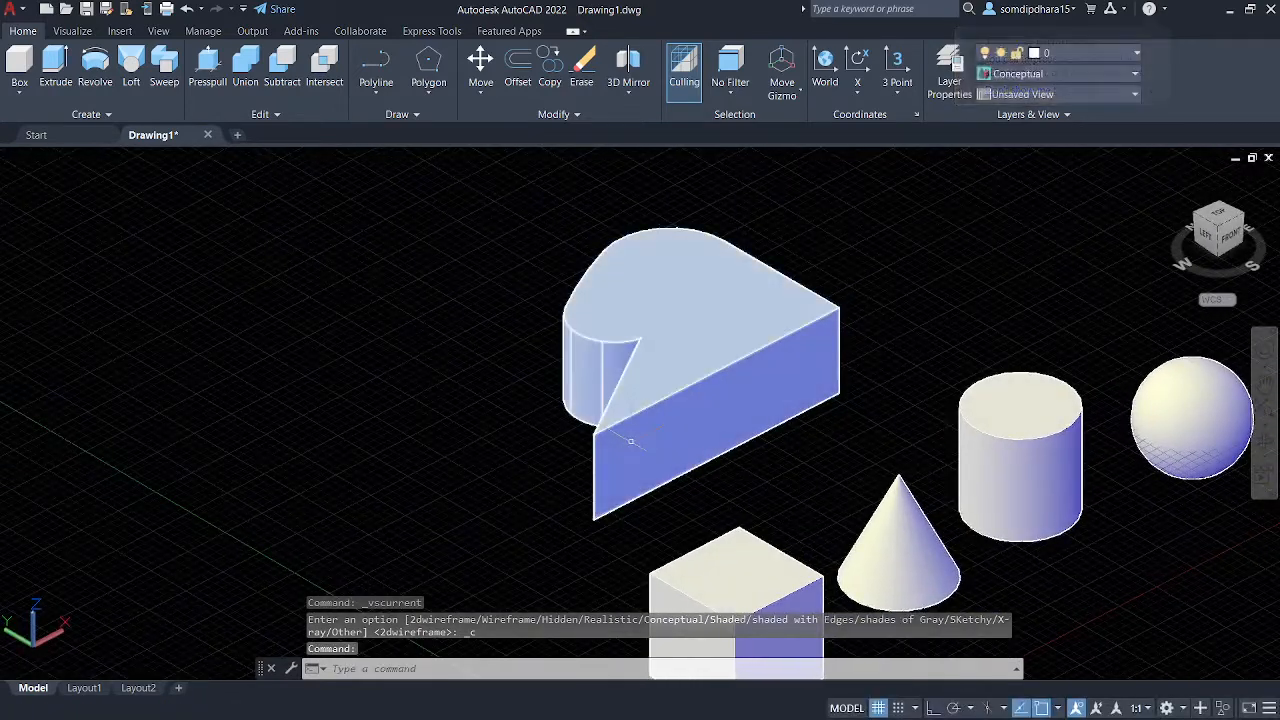
{"action": "mouse_move", "coordinate": [630, 442]}
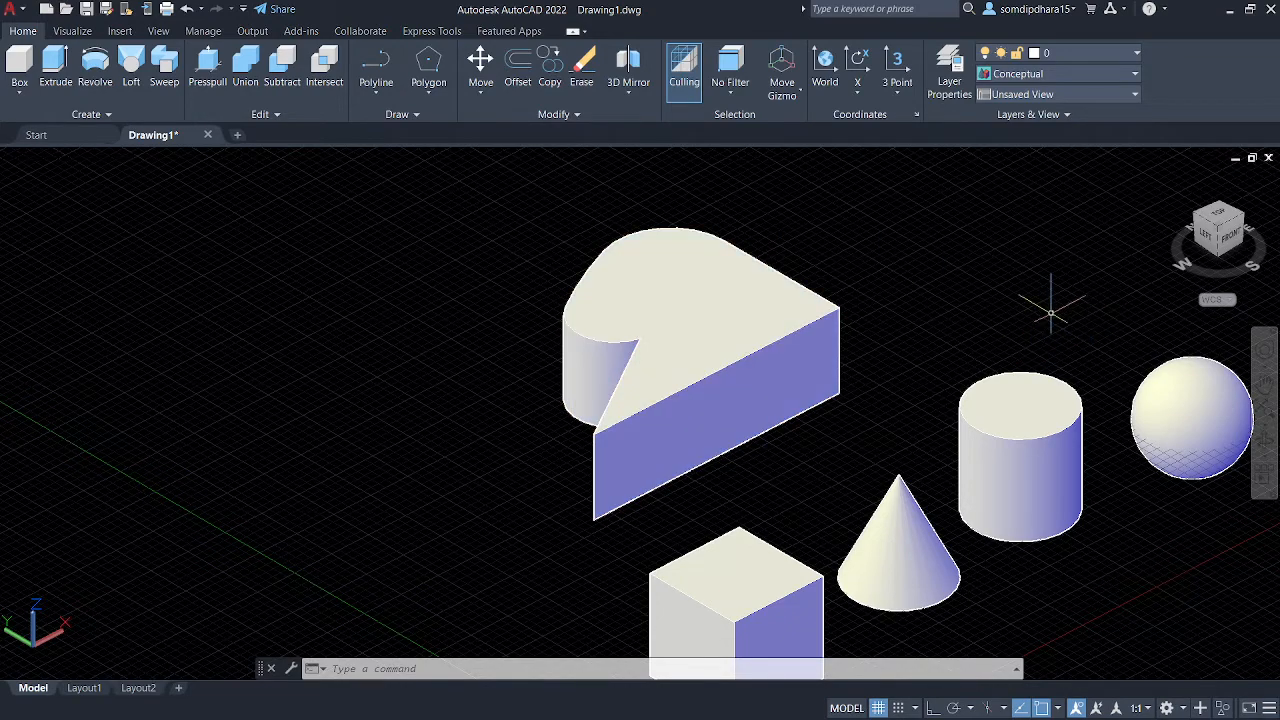
- In the Top view, draw a rectangle about 18.3 by 8.3 from four separate lines beside the extruded solid
{"action": "mouse_move", "coordinate": [1020, 317]}
{"action": "middle_mouse_down"}
{"action": "mouse_move", "coordinate": [825, 380]}
{"action": "mouse_move", "coordinate": [823, 358]}
{"action": "mouse_move", "coordinate": [784, 374]}
{"action": "middle_mouse_up"}
{"action": "left_click", "coordinate": [1217, 219]}
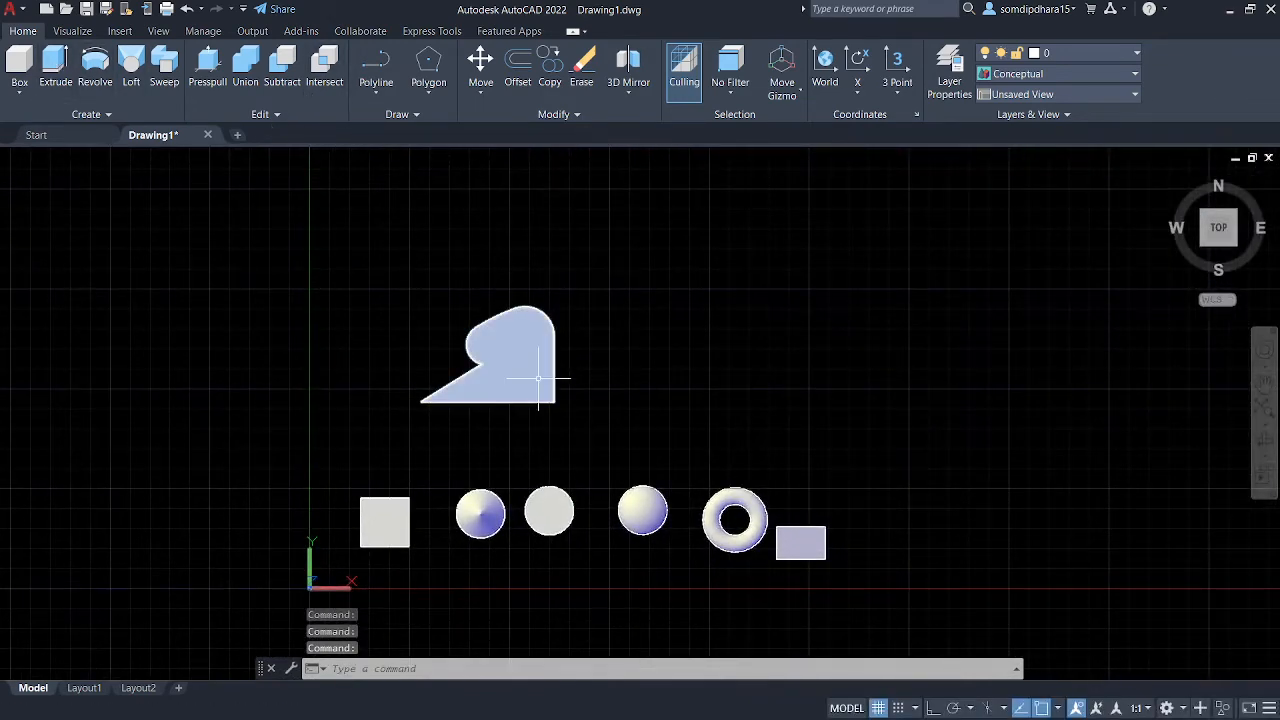
{"action": "type", "text": "LI"}
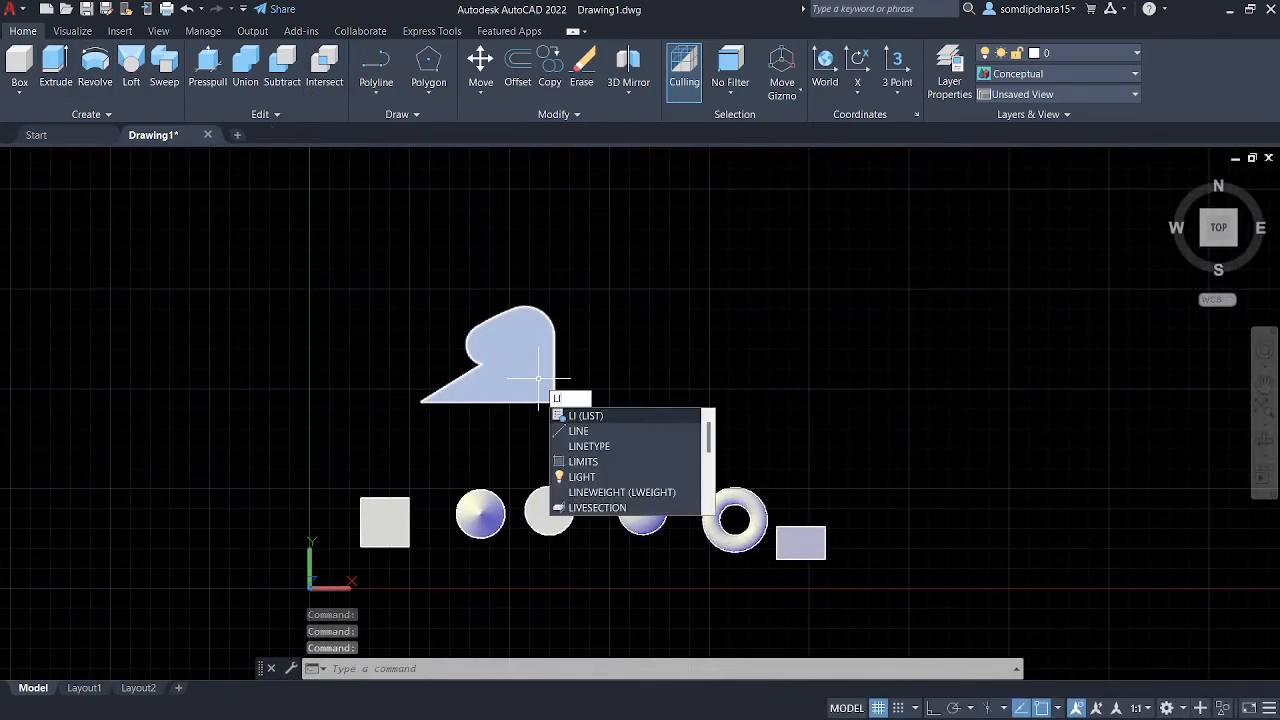
{"action": "type", "text": "NE"}
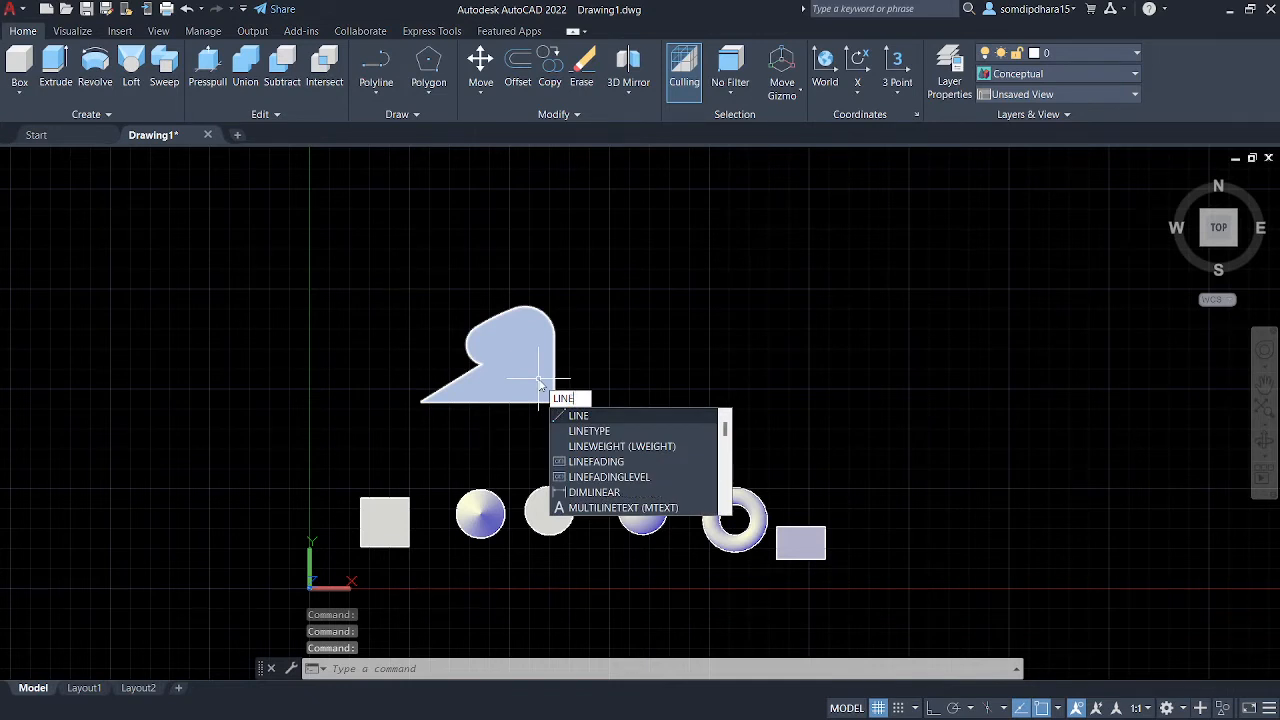
{"action": "key", "text": "Return"}
{"action": "left_click", "coordinate": [684, 391]}
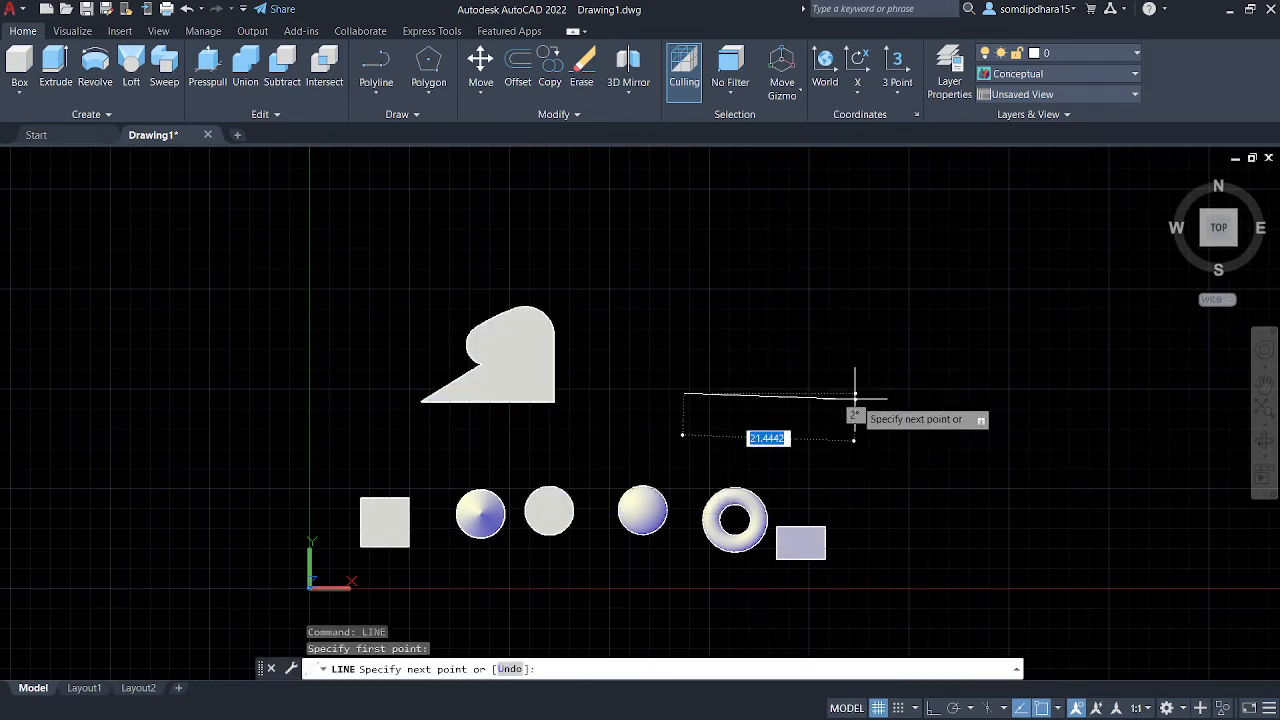
{"action": "key", "text": "F8"}
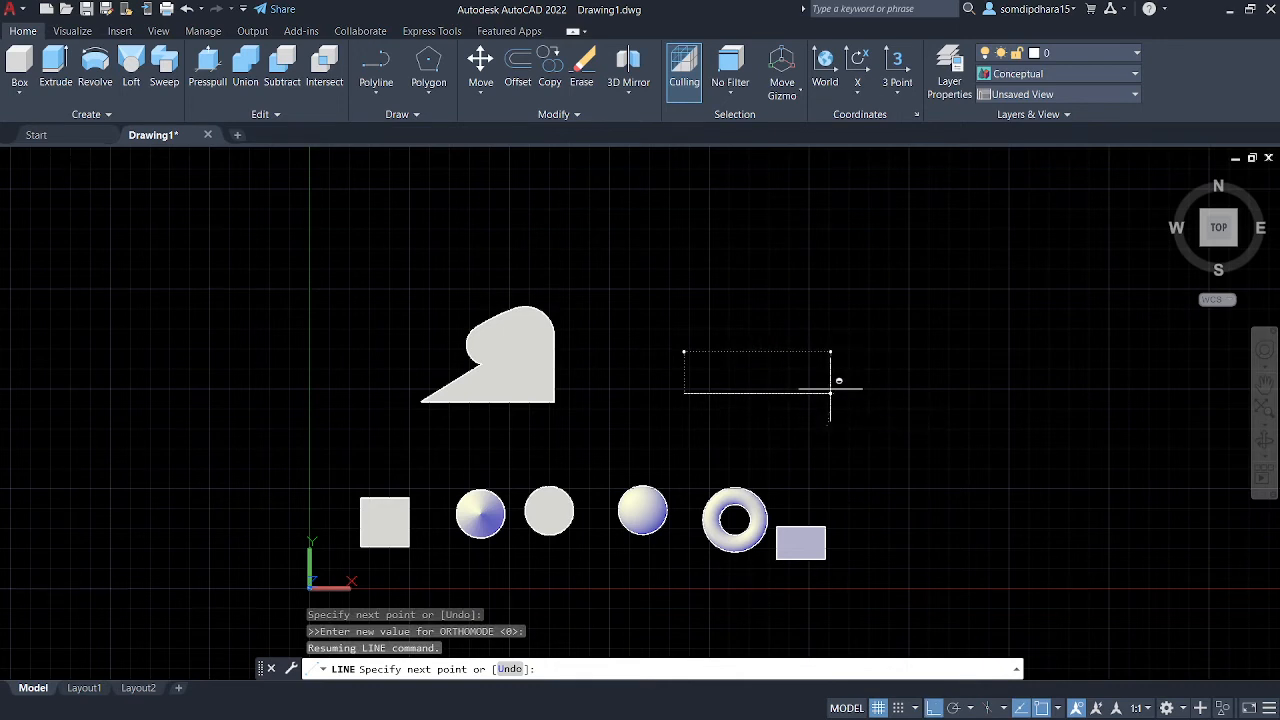
{"action": "left_click", "coordinate": [830, 392]}
{"action": "left_click", "coordinate": [830, 326]}
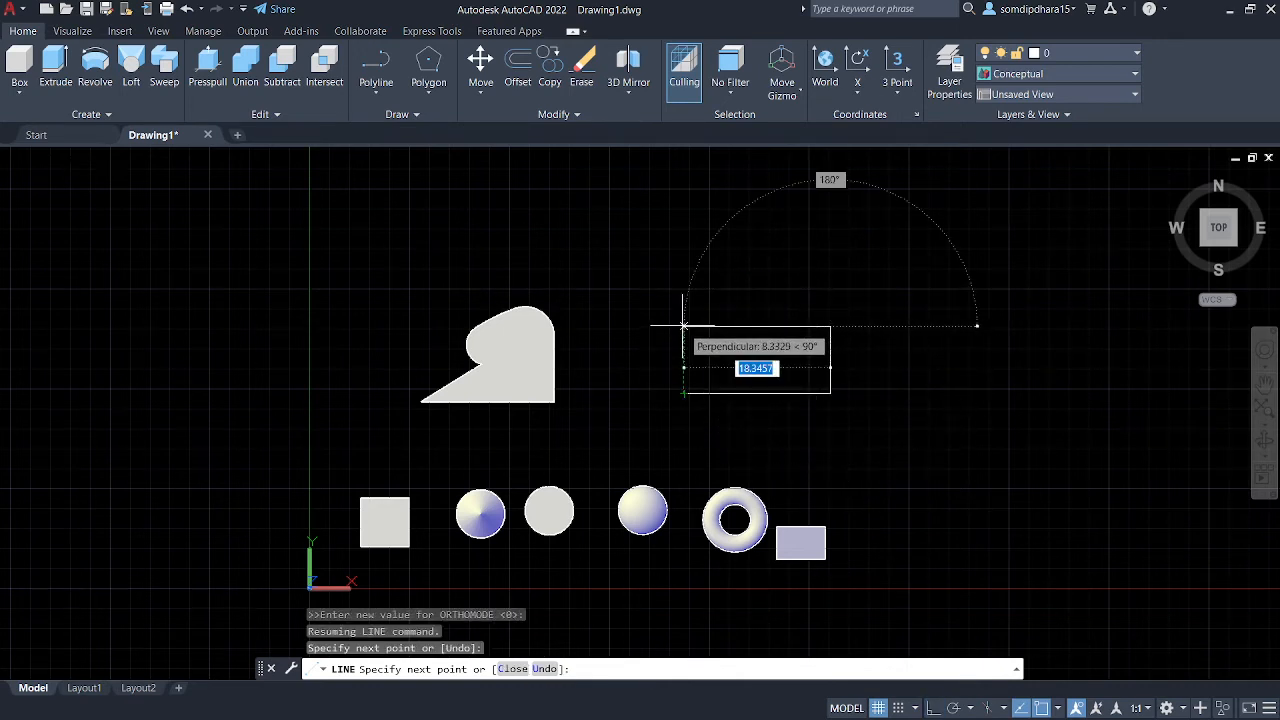
{"action": "key", "text": "F8"}
{"action": "left_click", "coordinate": [684, 326]}
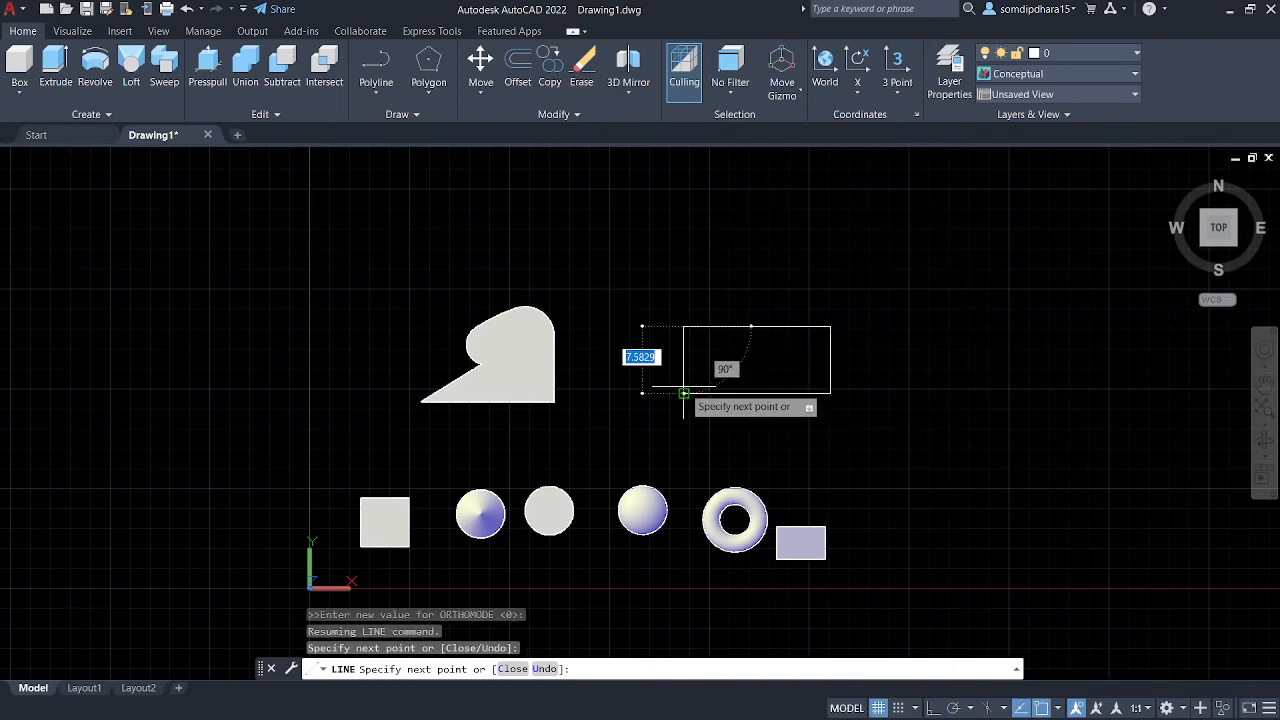
{"action": "left_click", "coordinate": [684, 392]}
{"action": "key", "text": "Return"}
- Preview an upward extrusion of the four separate rectangle lines, then cancel it
{"action": "middle_click_drag", "start_coordinate": [720, 408], "coordinate": [722, 462], "text": "shift"}
{"action": "scroll", "coordinate": [737, 330], "scroll_direction": "up", "scroll_amount": 5}
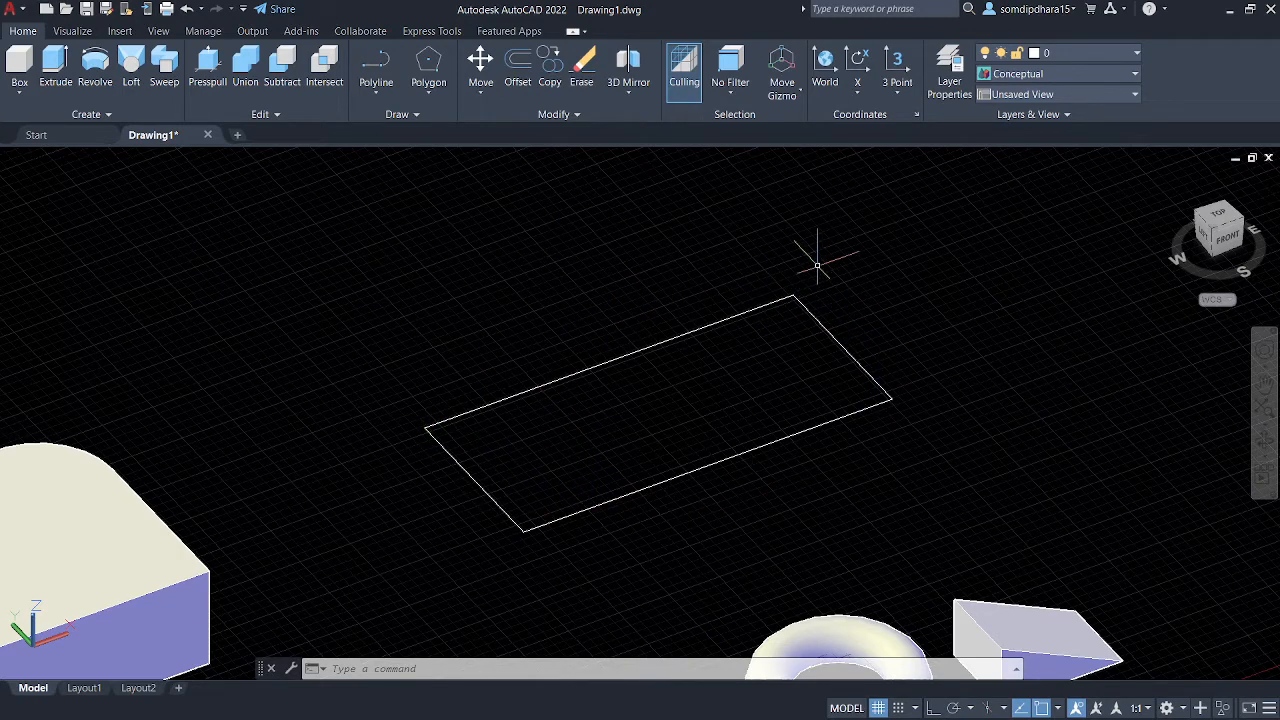
{"action": "type", "text": "EXT"}
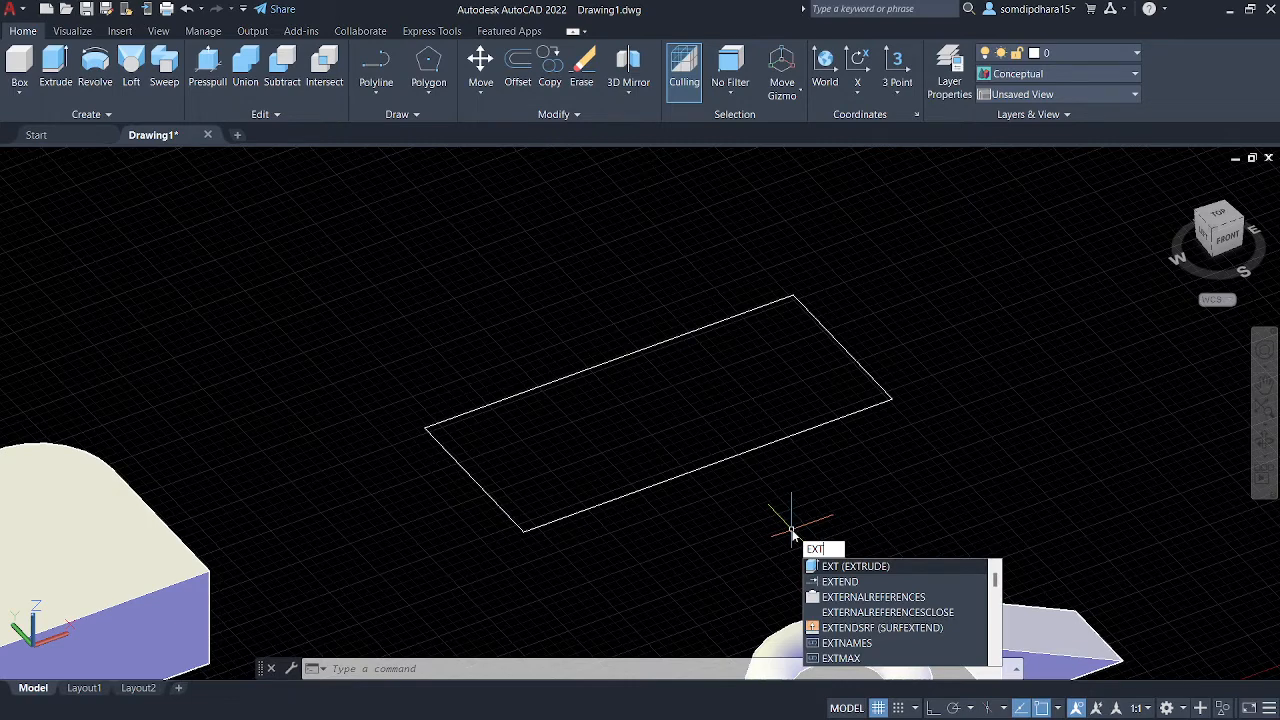
{"action": "key", "text": "Return"}
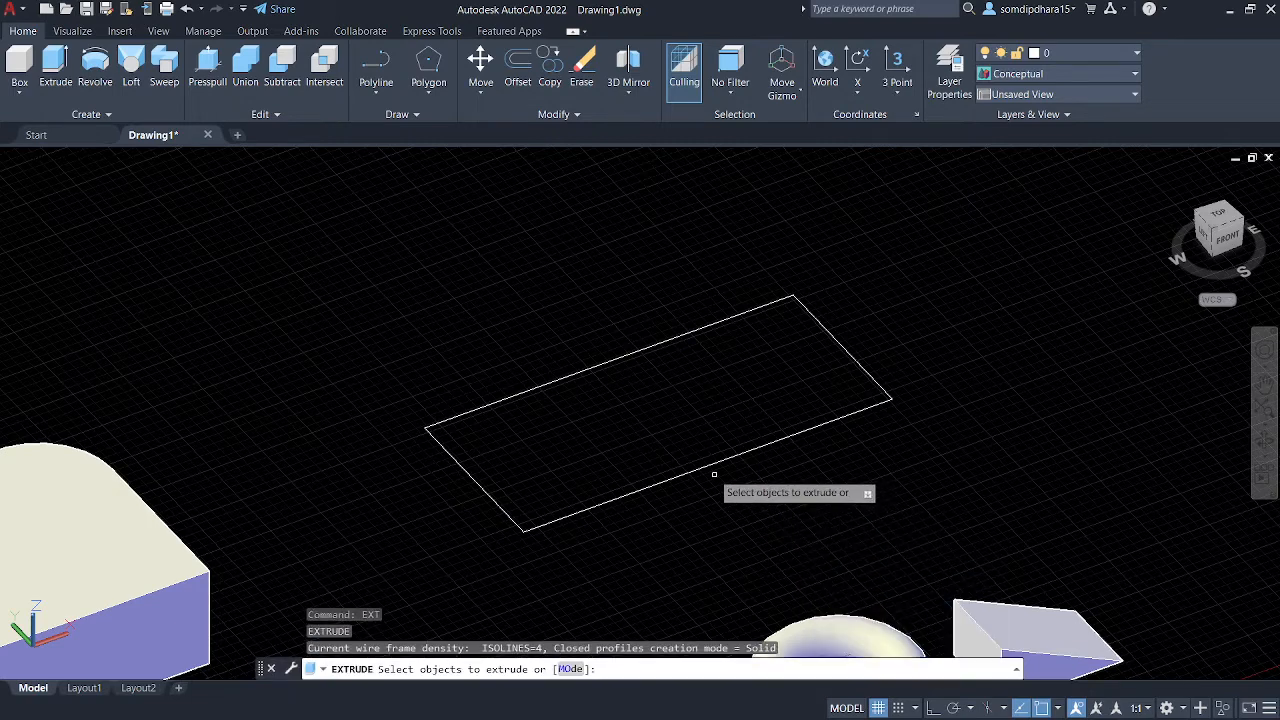
{"action": "left_click", "coordinate": [712, 466]}
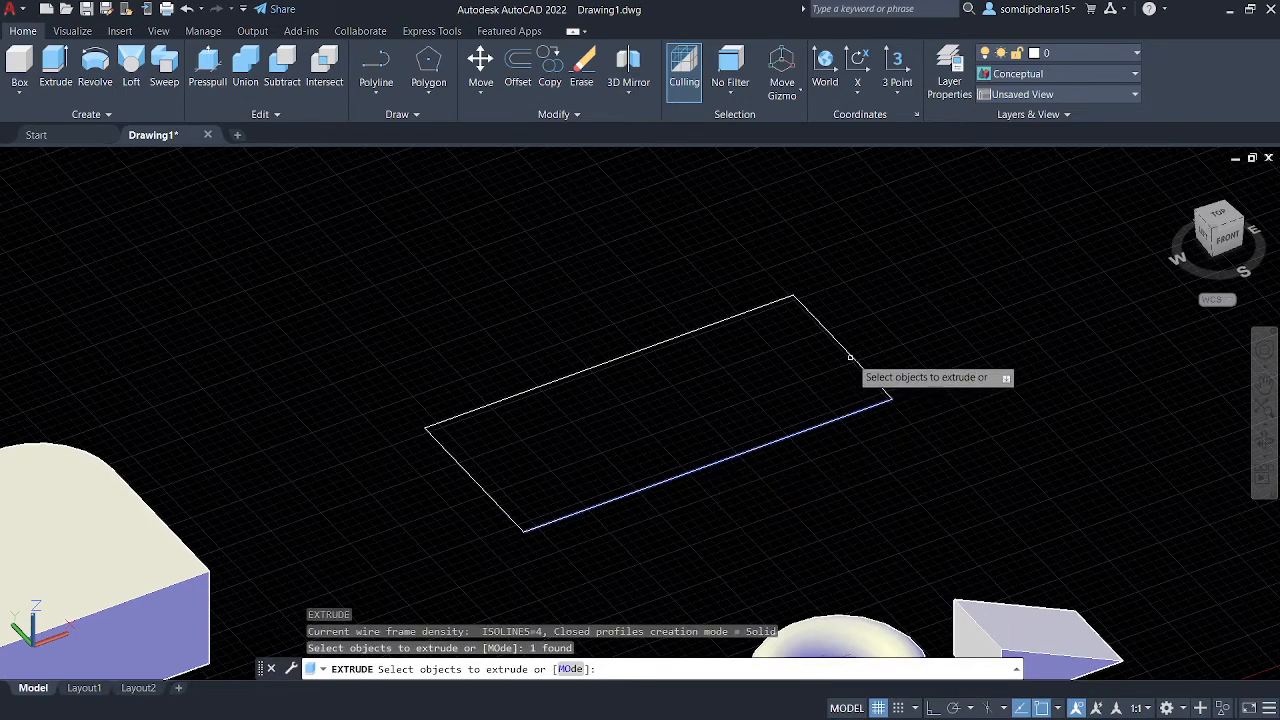
{"action": "left_click", "coordinate": [845, 350]}
{"action": "left_click", "coordinate": [735, 314]}
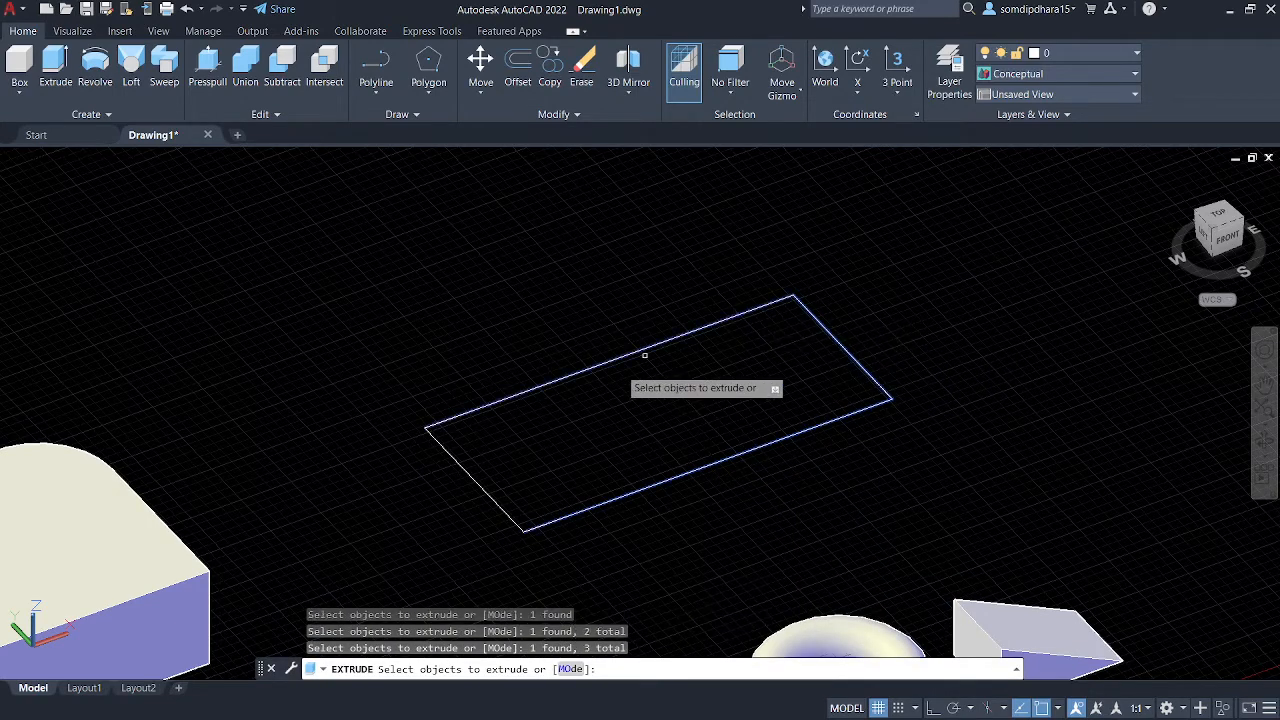
{"action": "left_click", "coordinate": [457, 462]}
{"action": "key", "text": "Return"}
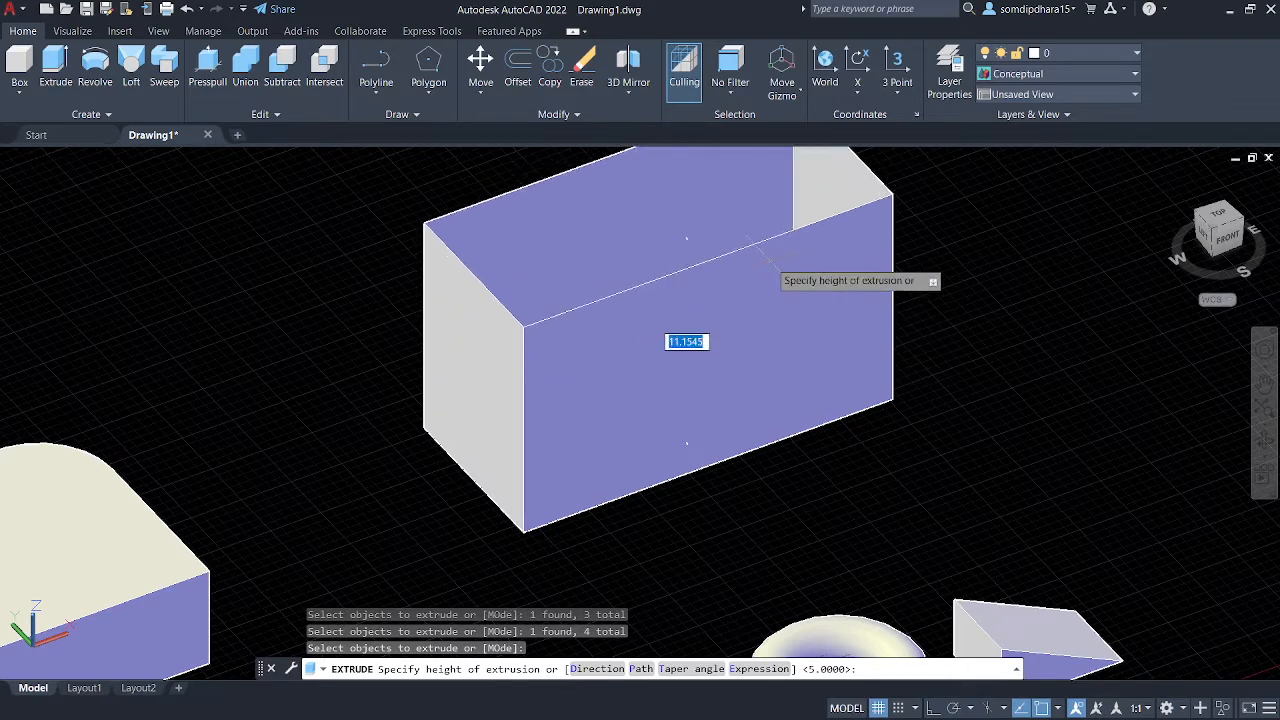
{"action": "key", "text": "Escape"}
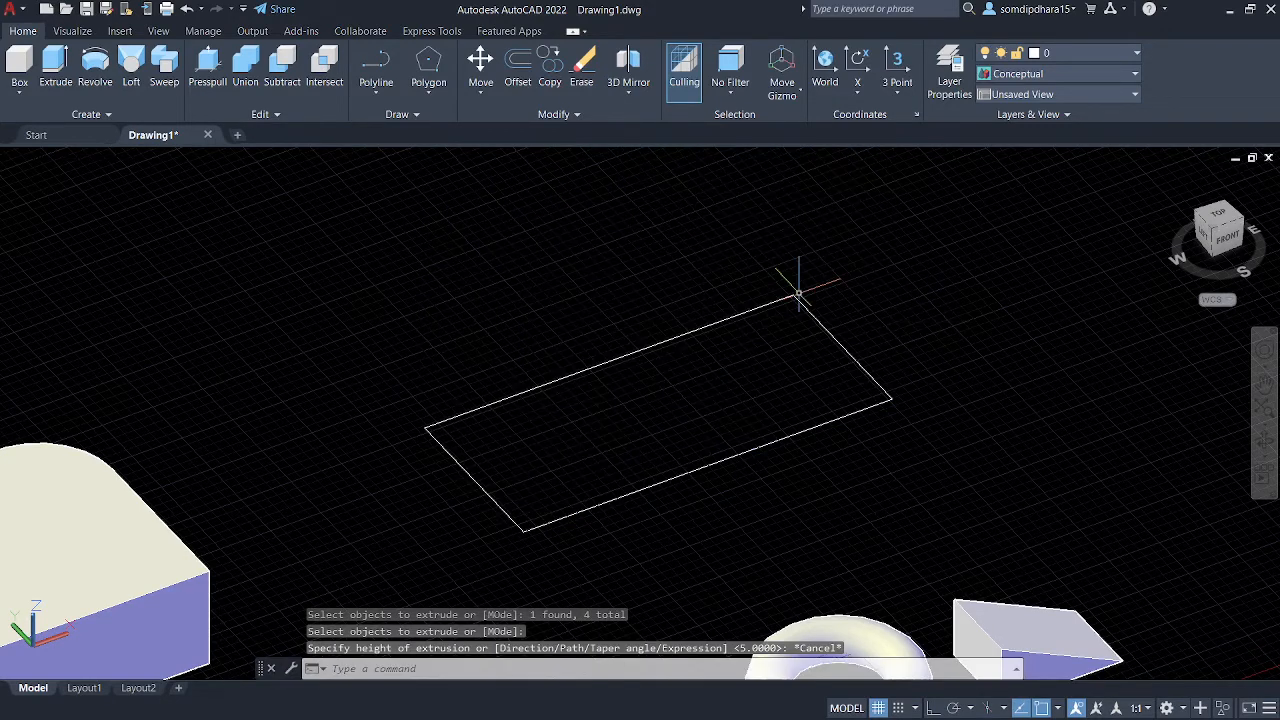
- Join the rectangle's four separate lines into a single closed polyline
{"action": "type", "text": "join"}
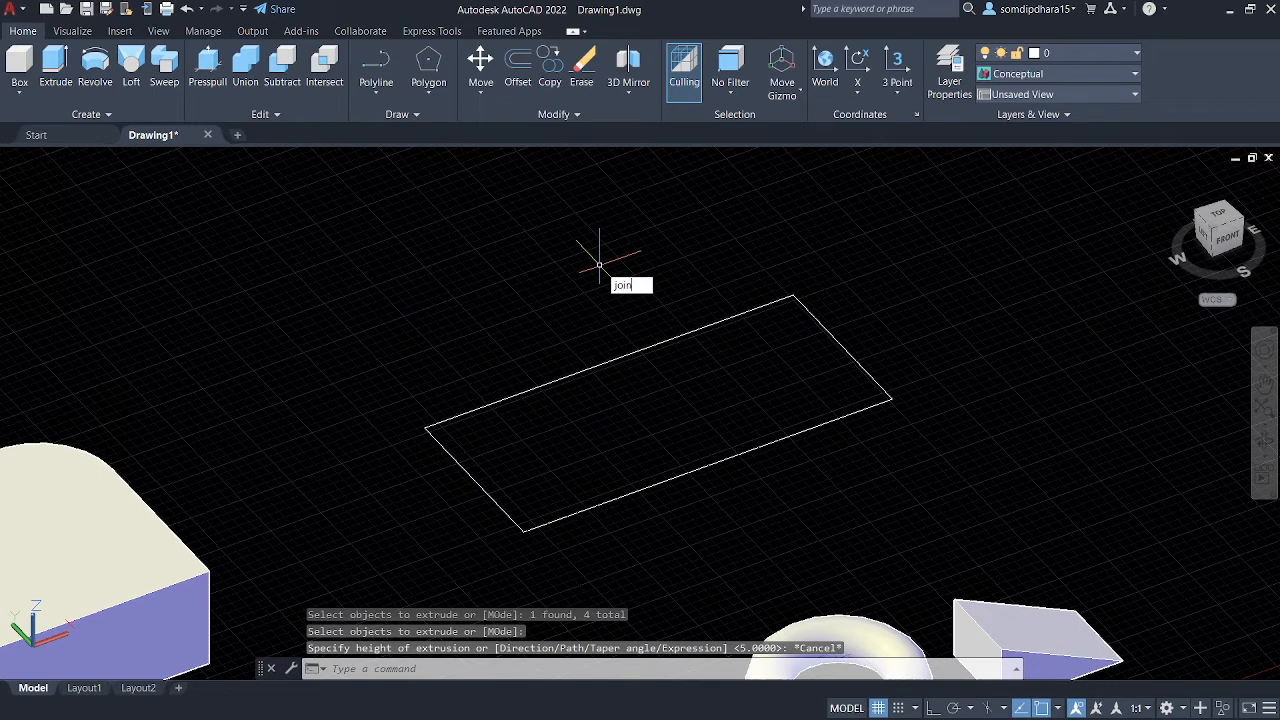
{"action": "key", "text": "Return"}
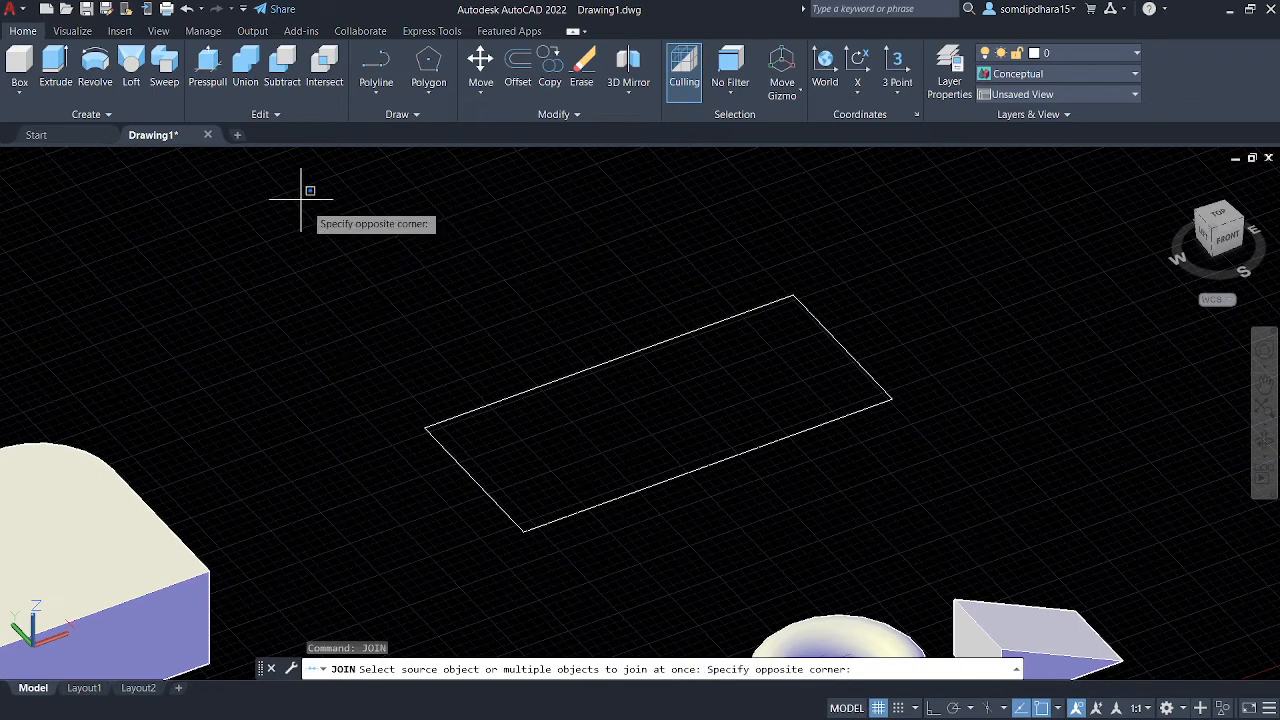
{"action": "left_click", "coordinate": [300, 198]}
{"action": "left_click", "coordinate": [1056, 551]}
{"action": "key", "text": "Return"}
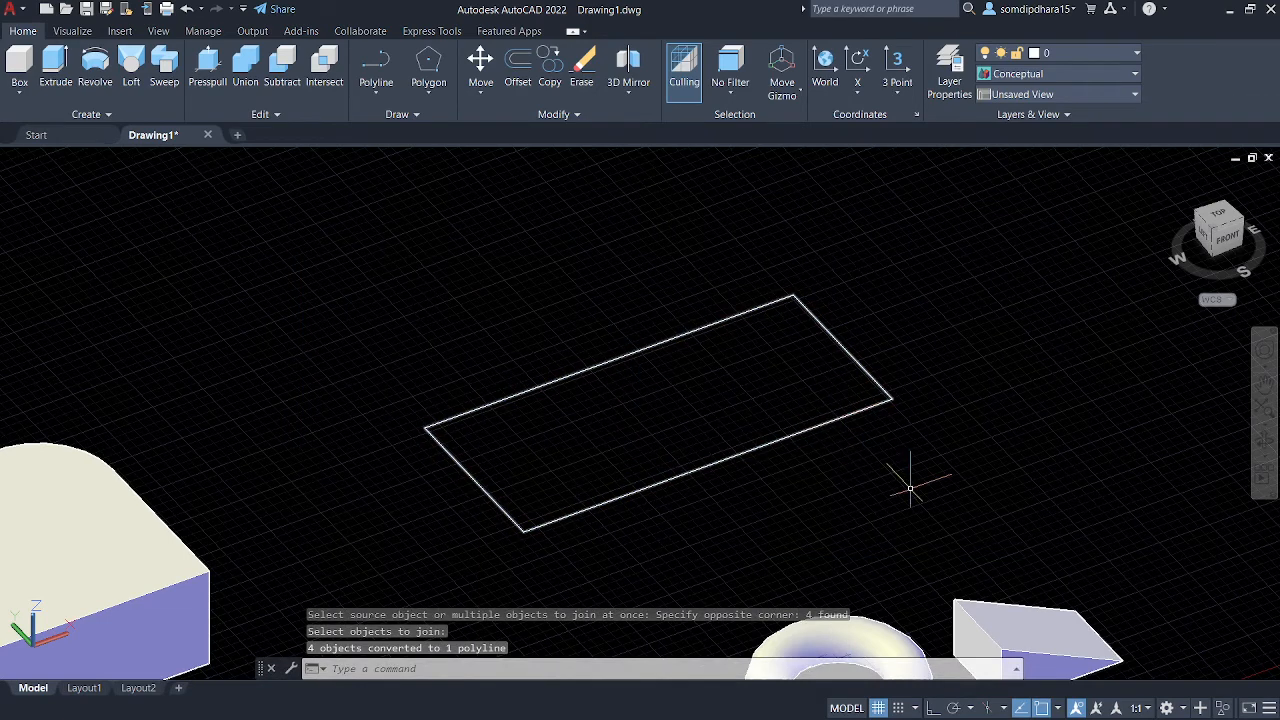
- Preview an upward extrusion of the joined rectangle polyline, then cancel it
{"action": "type", "text": "EXT"}
{"action": "key", "text": "Return"}
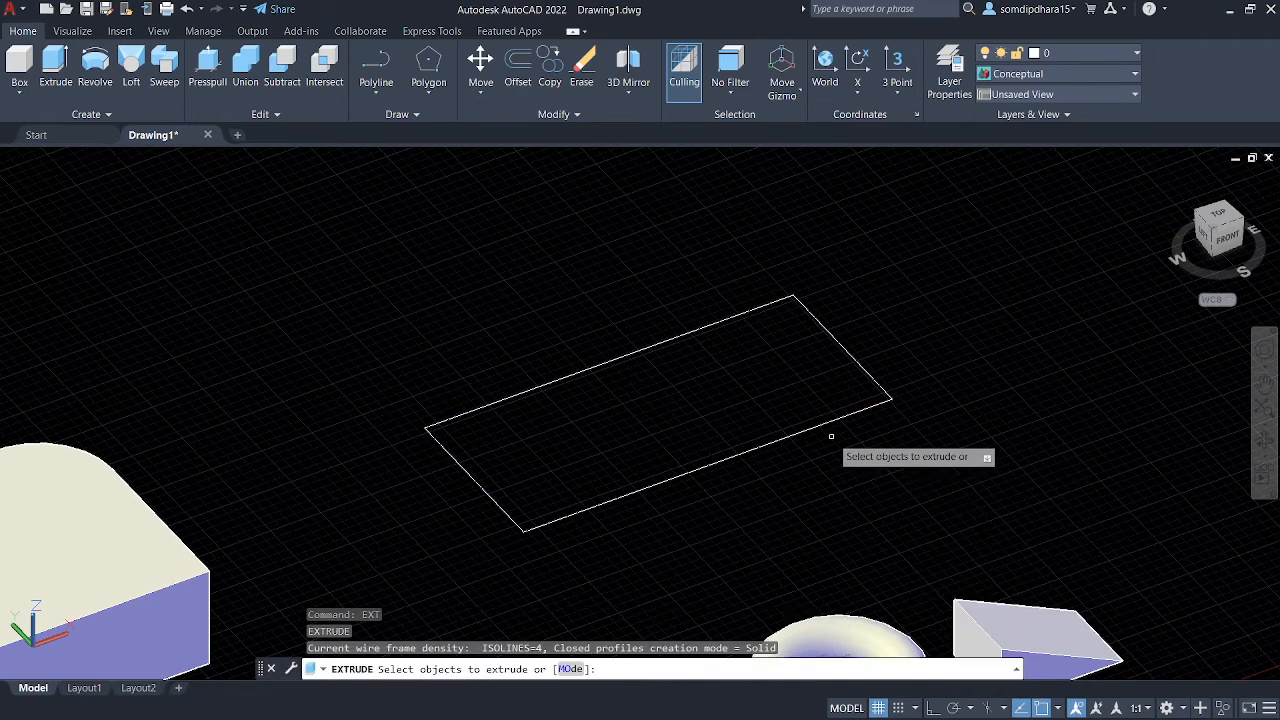
{"action": "left_click", "coordinate": [826, 431]}
{"action": "key", "text": "Return"}
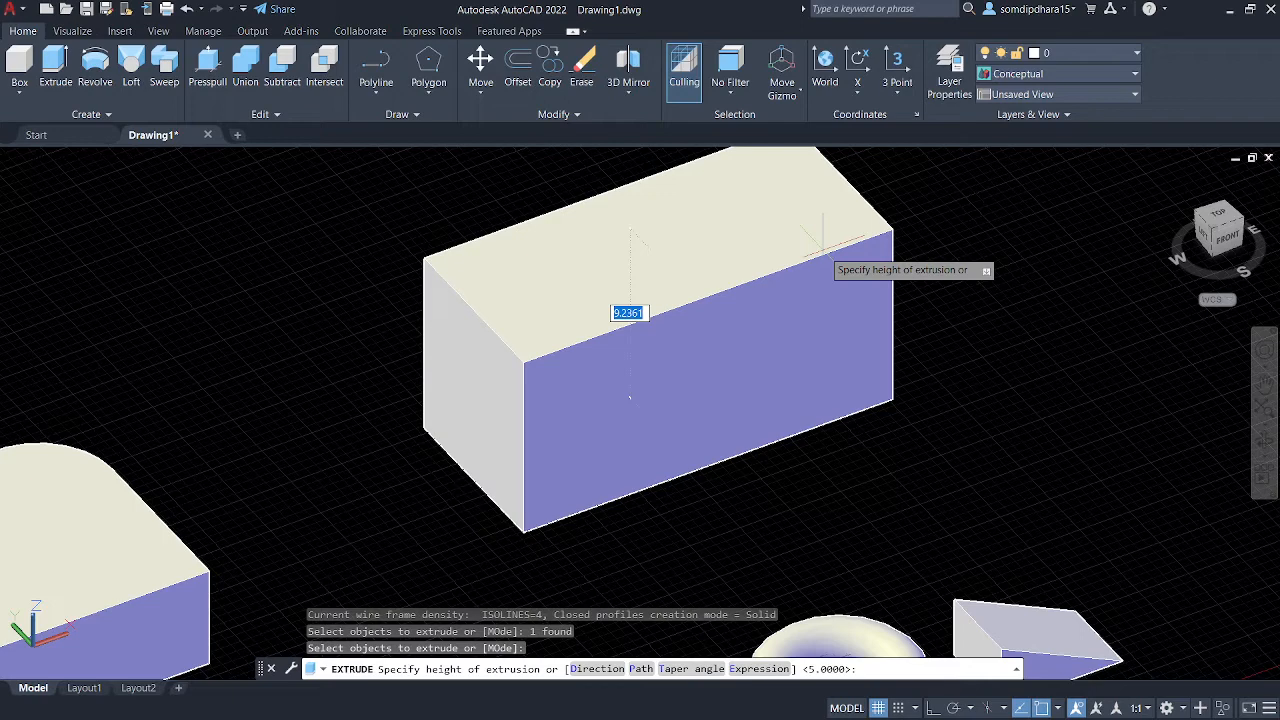
{"action": "key", "text": "Escape"}
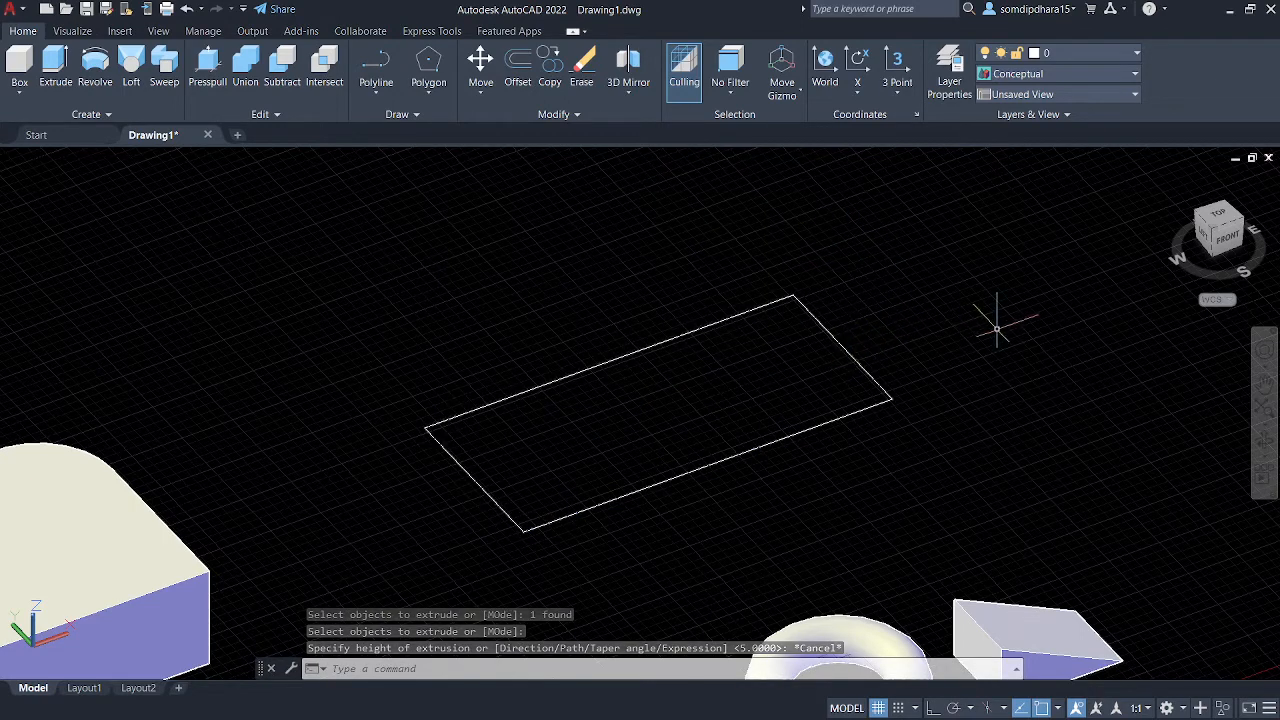
- Delete the joined rectangle polyline
{"action": "middle_click_drag", "start_coordinate": [996, 328], "coordinate": [965, 325], "text": "shift"}
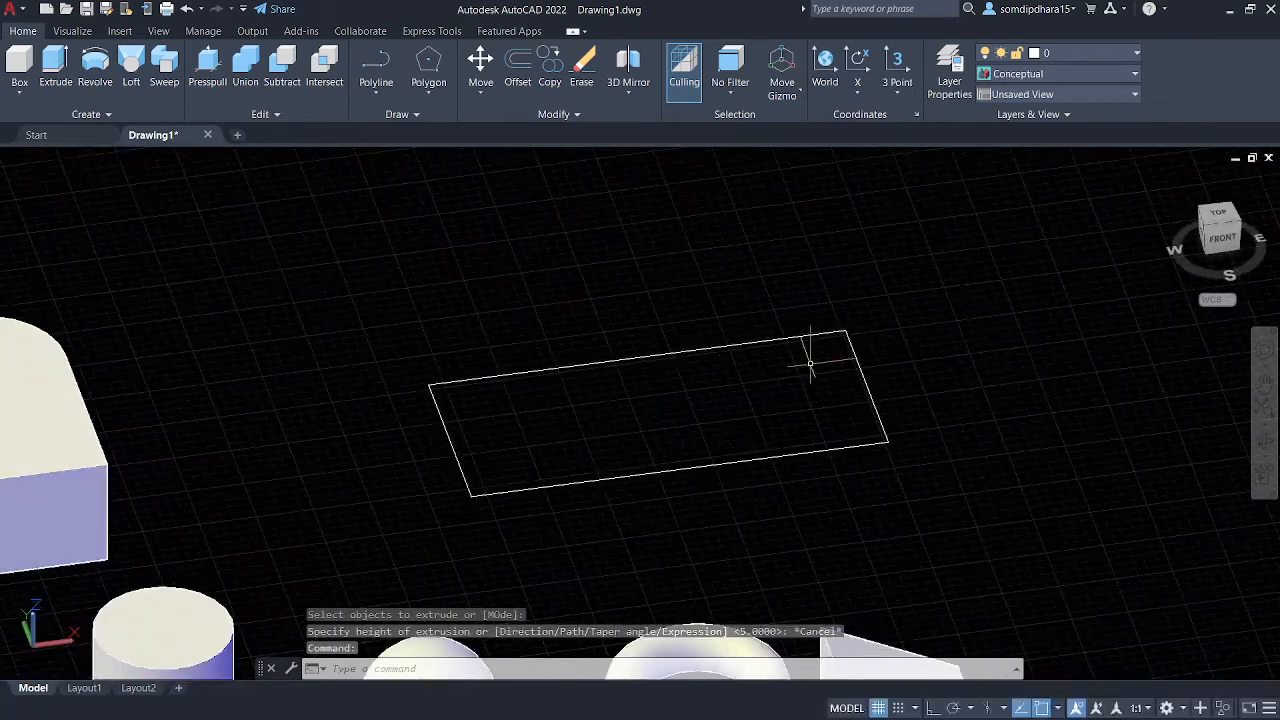
{"action": "left_click", "coordinate": [366, 280]}
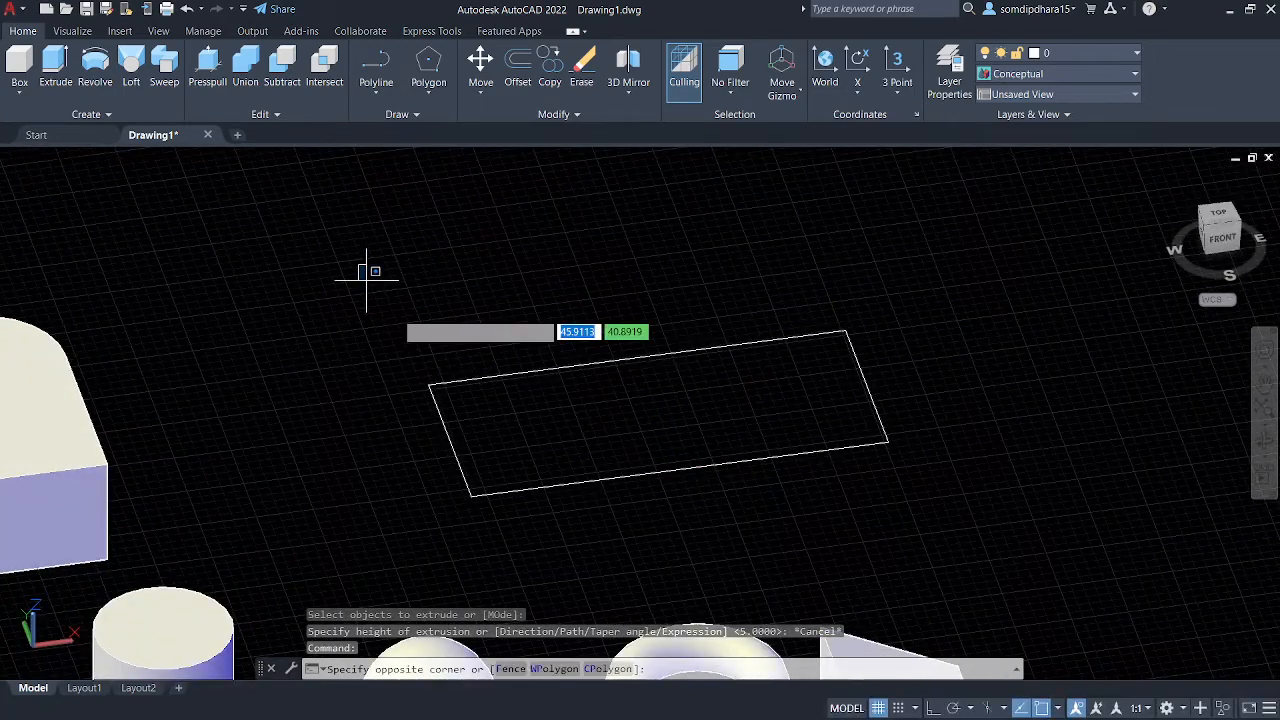
{"action": "left_click", "coordinate": [945, 524]}
{"action": "key", "text": "Delete"}
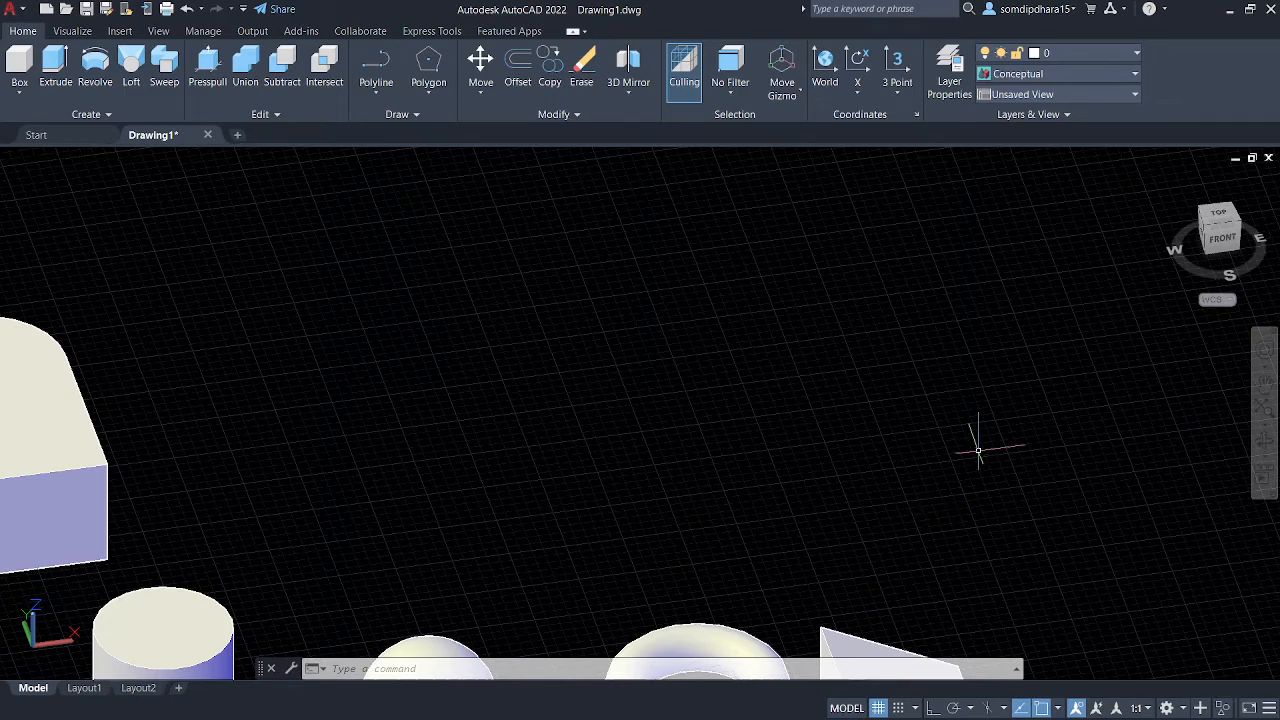
- Switch to the SW Isometric view and set the visual style to 2D Wireframe
{"action": "left_click", "coordinate": [1209, 229]}
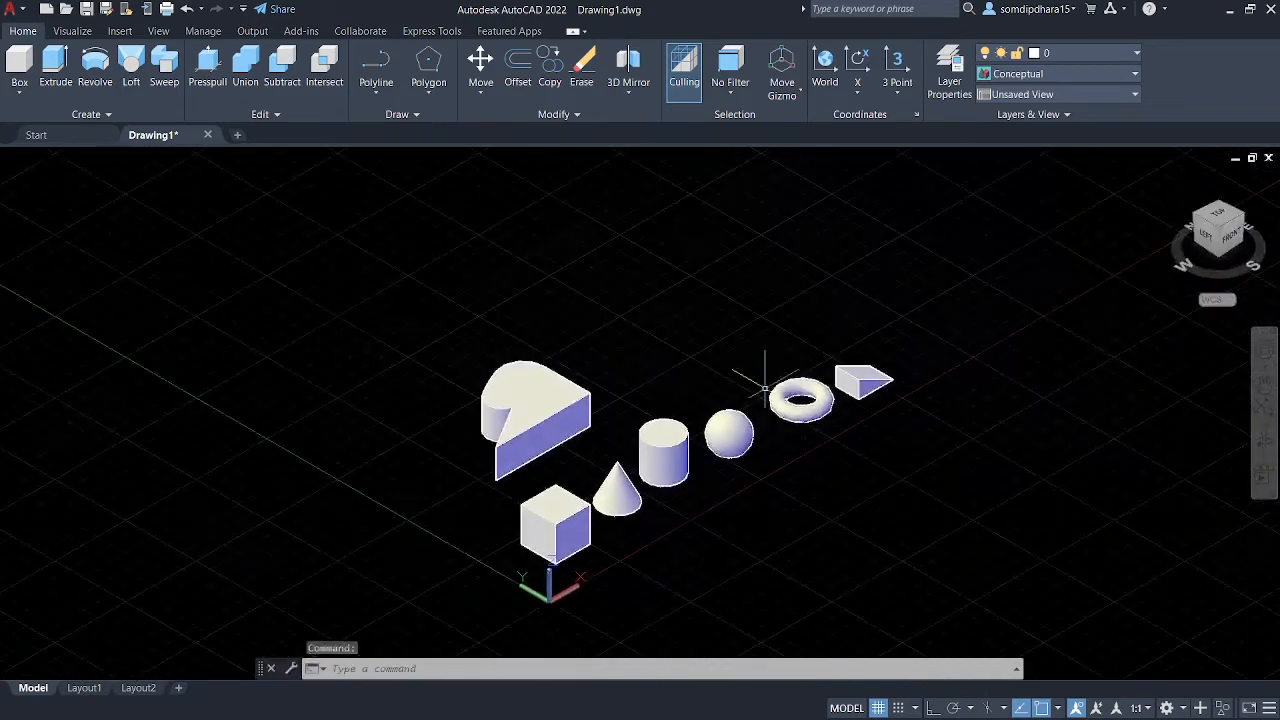
{"action": "middle_click_drag", "start_coordinate": [757, 357], "coordinate": [747, 445]}
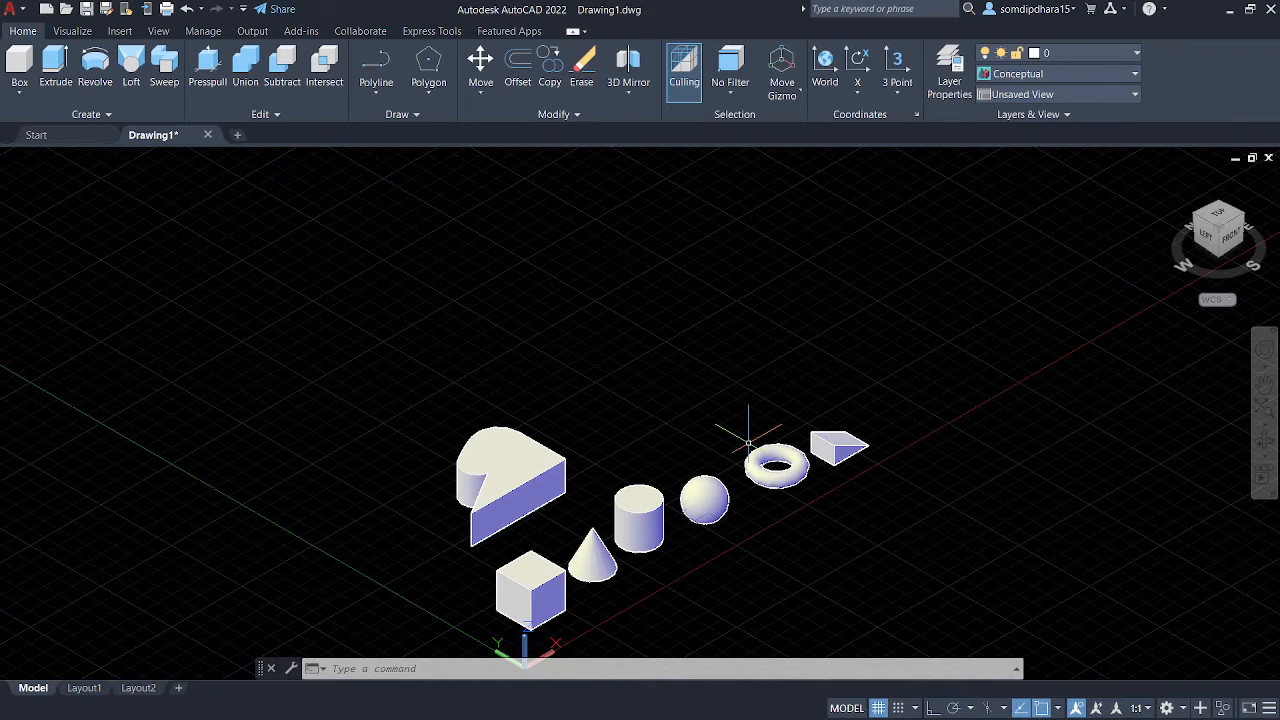
{"action": "scroll", "coordinate": [690, 400], "scroll_direction": "up", "scroll_amount": 5}
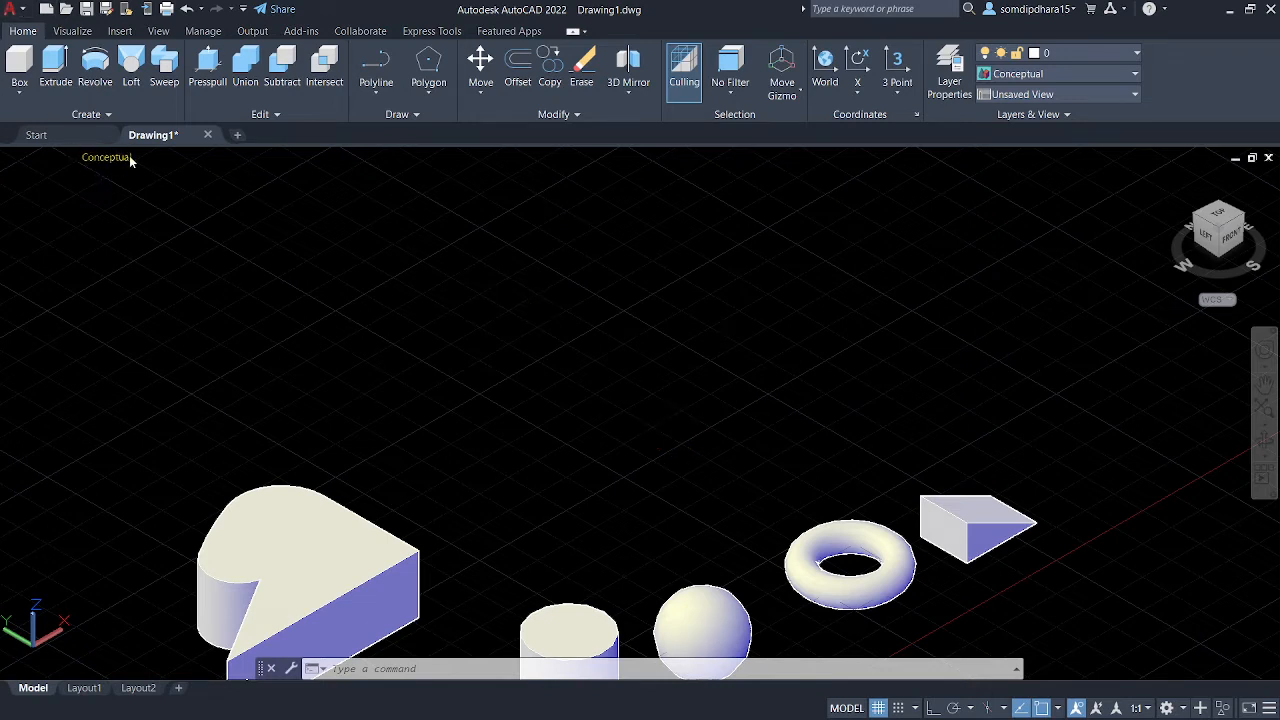
{"action": "left_click", "coordinate": [112, 157]}
{"action": "left_click", "coordinate": [183, 200]}
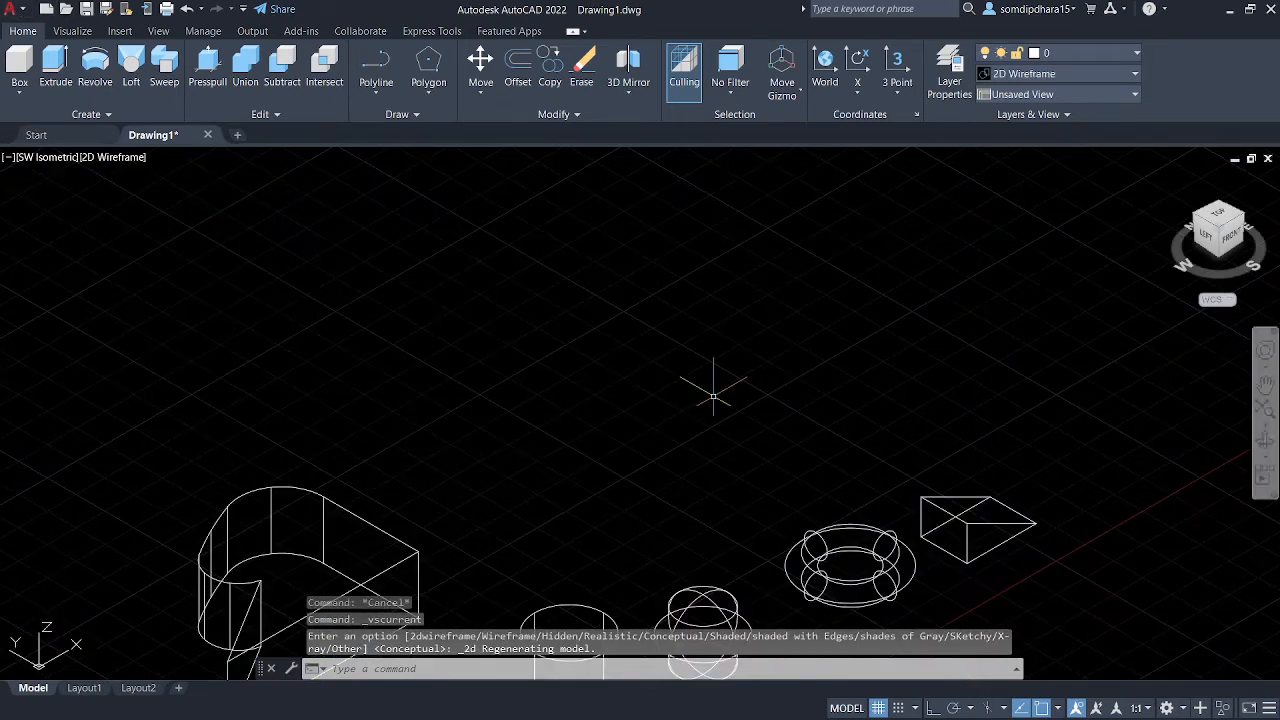
- Draw a circle with a radius of about 4.5 in the empty area behind the cylinder and sphere
{"action": "type", "text": "c"}
{"action": "key", "text": "Return"}
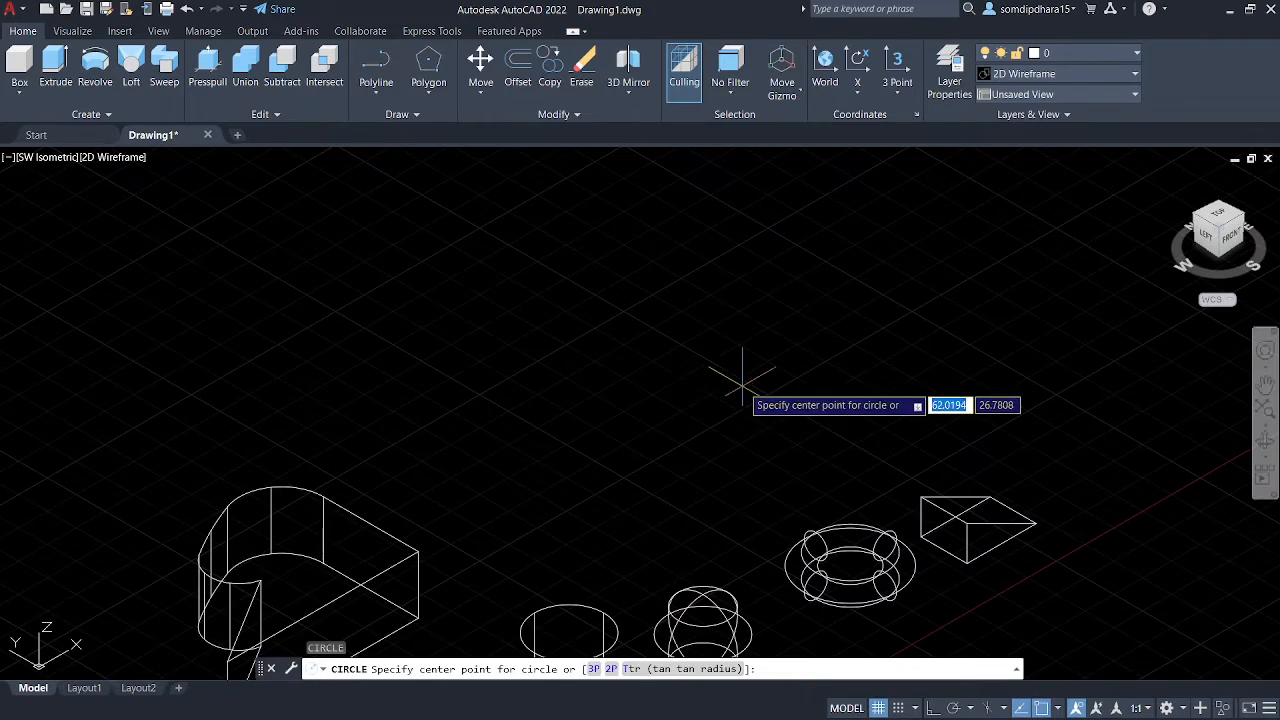
{"action": "left_click", "coordinate": [597, 440]}
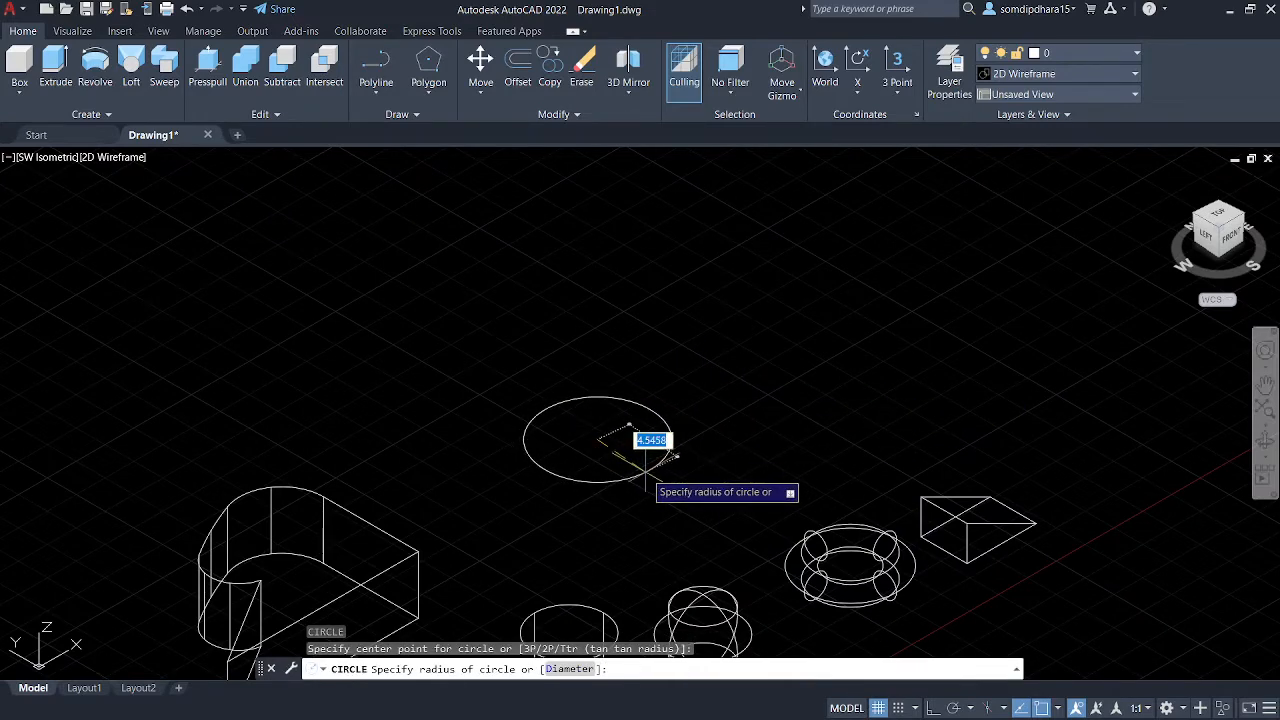
{"action": "left_click", "coordinate": [662, 455]}
{"action": "key", "text": "Return"}
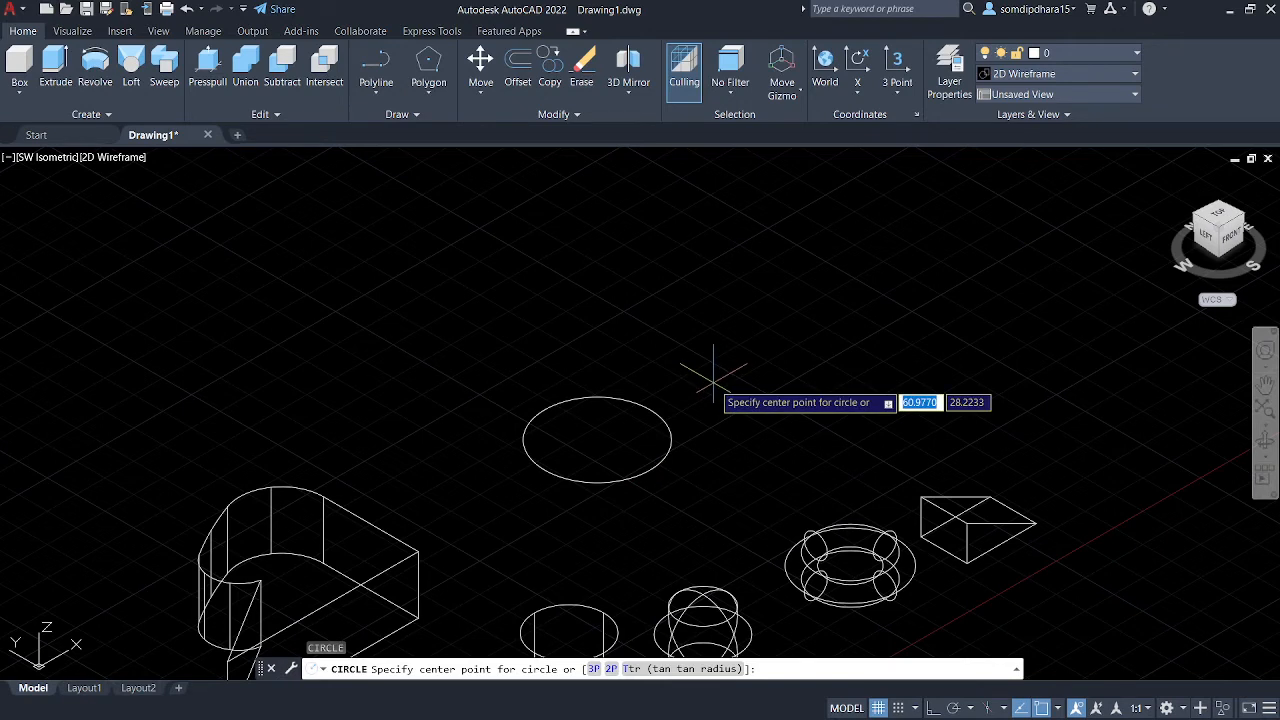
{"action": "type", "text": "erx"}
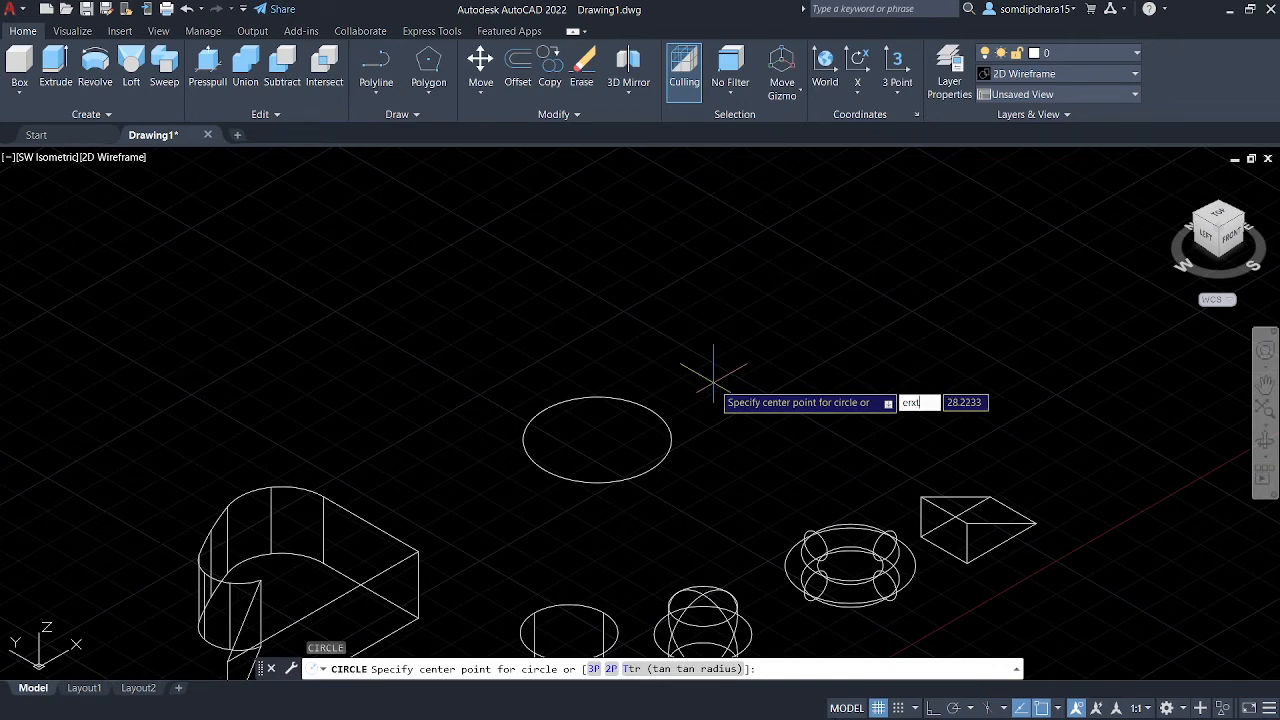
{"action": "type", "text": "t"}
{"action": "key", "text": "BackSpace"}
{"action": "key", "text": "BackSpace"}
{"action": "key", "text": "BackSpace"}
{"action": "key", "text": "BackSpace"}
{"action": "type", "text": "cxt"}
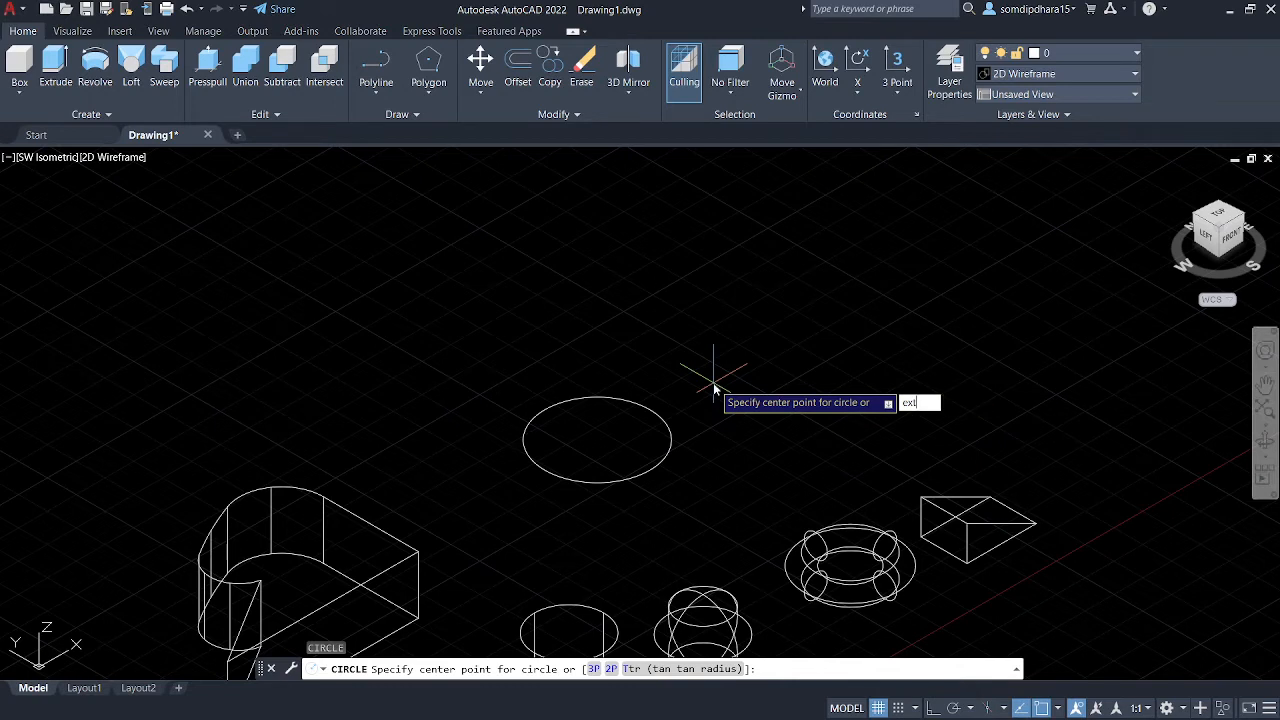
{"action": "key", "text": "Return"}
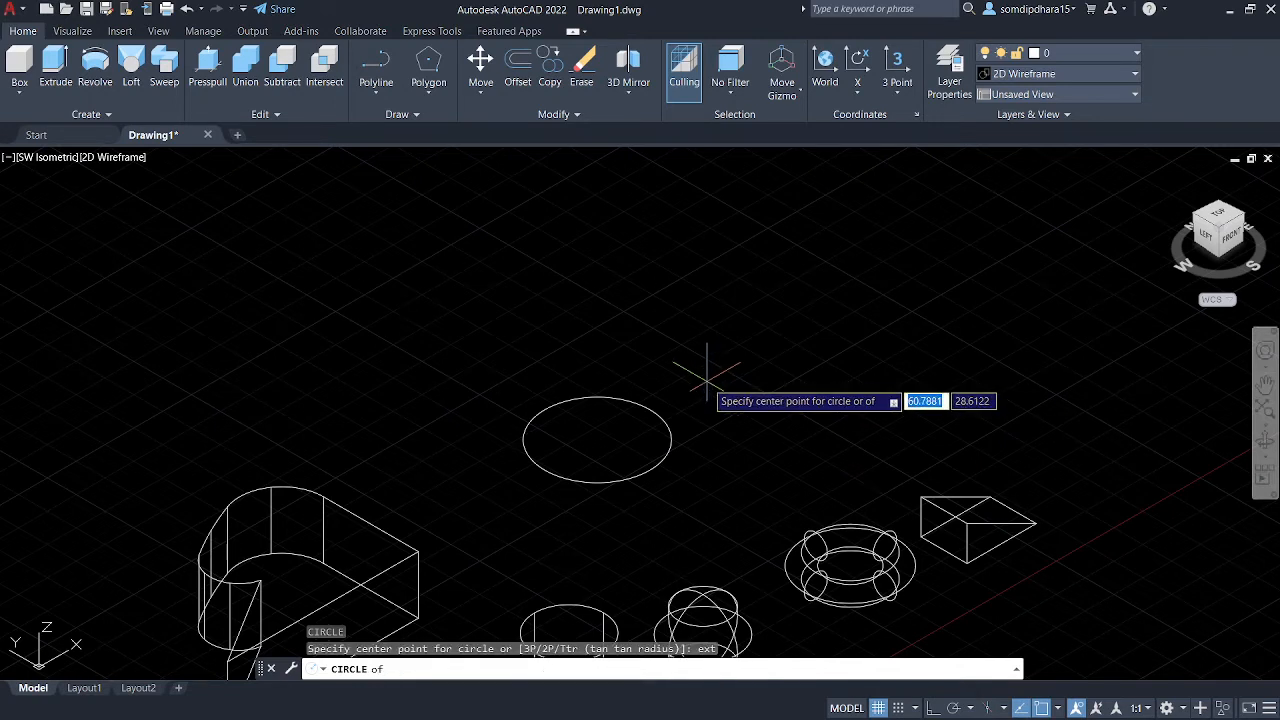
{"action": "key", "text": "F1"}
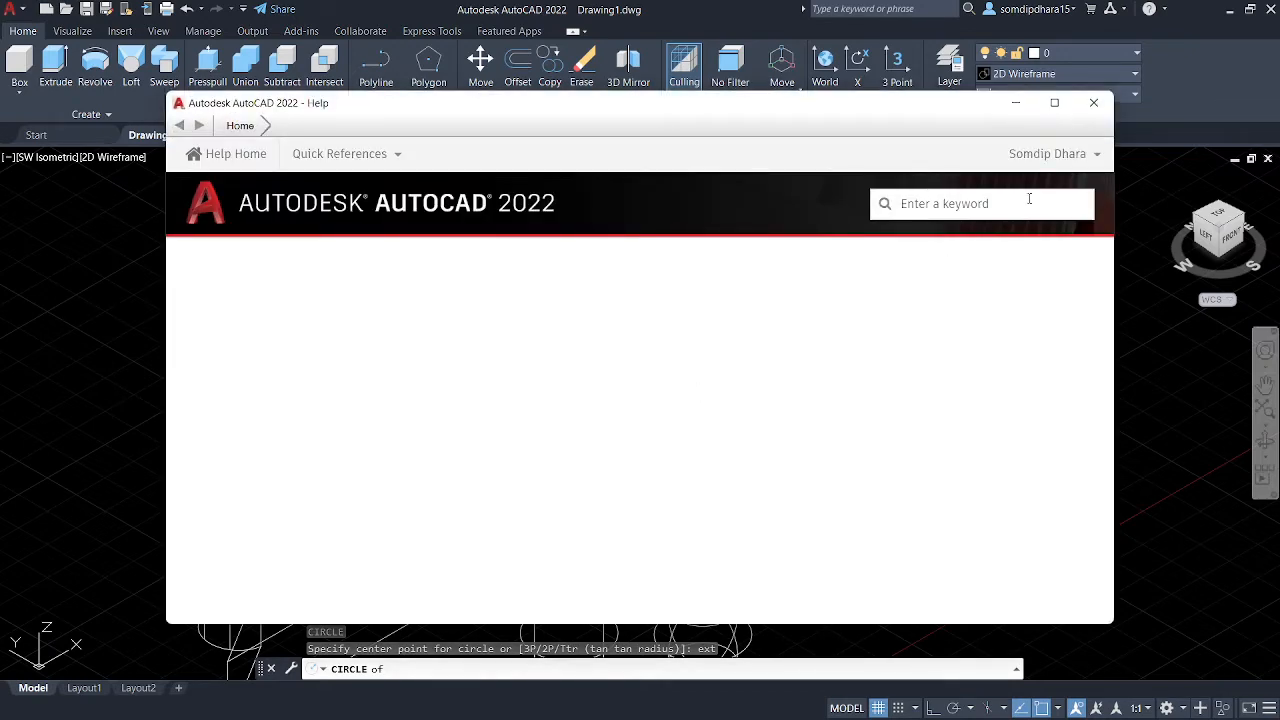
{"action": "left_click", "coordinate": [1094, 102]}
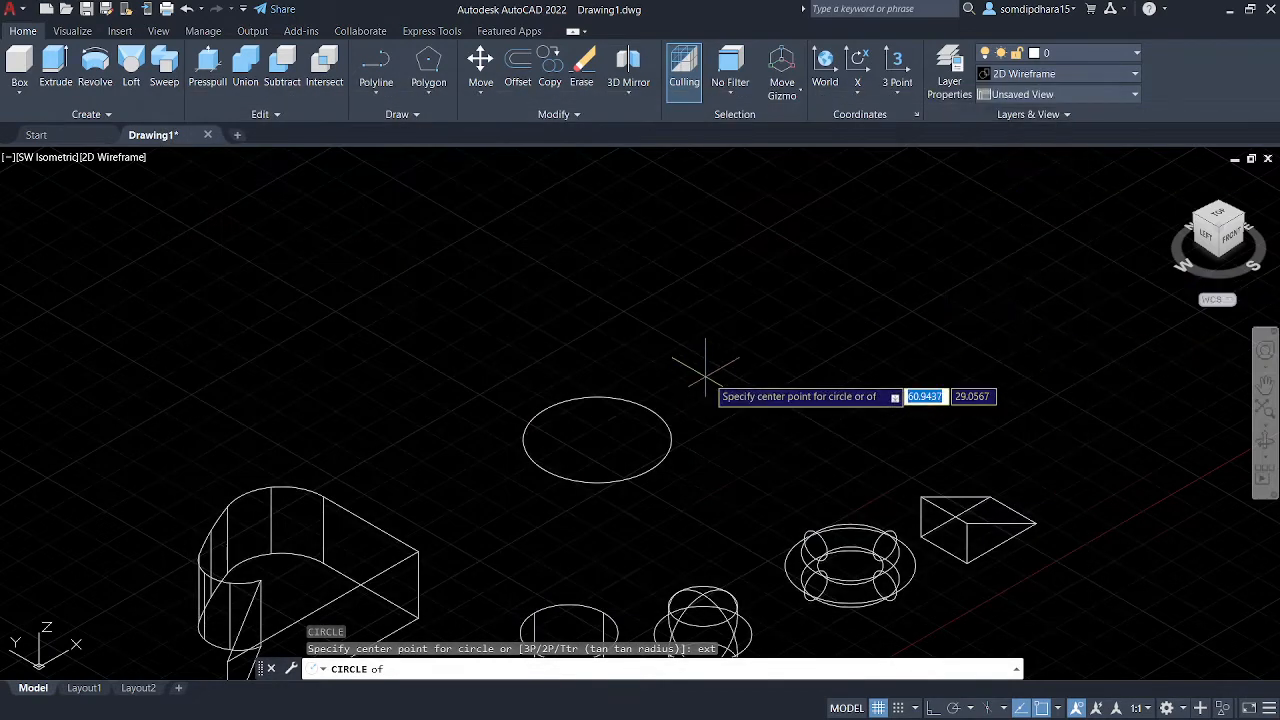
{"action": "key", "text": "Escape"}
- Preview an upward extrusion of the circle, then cancel it
{"action": "type", "text": "ext"}
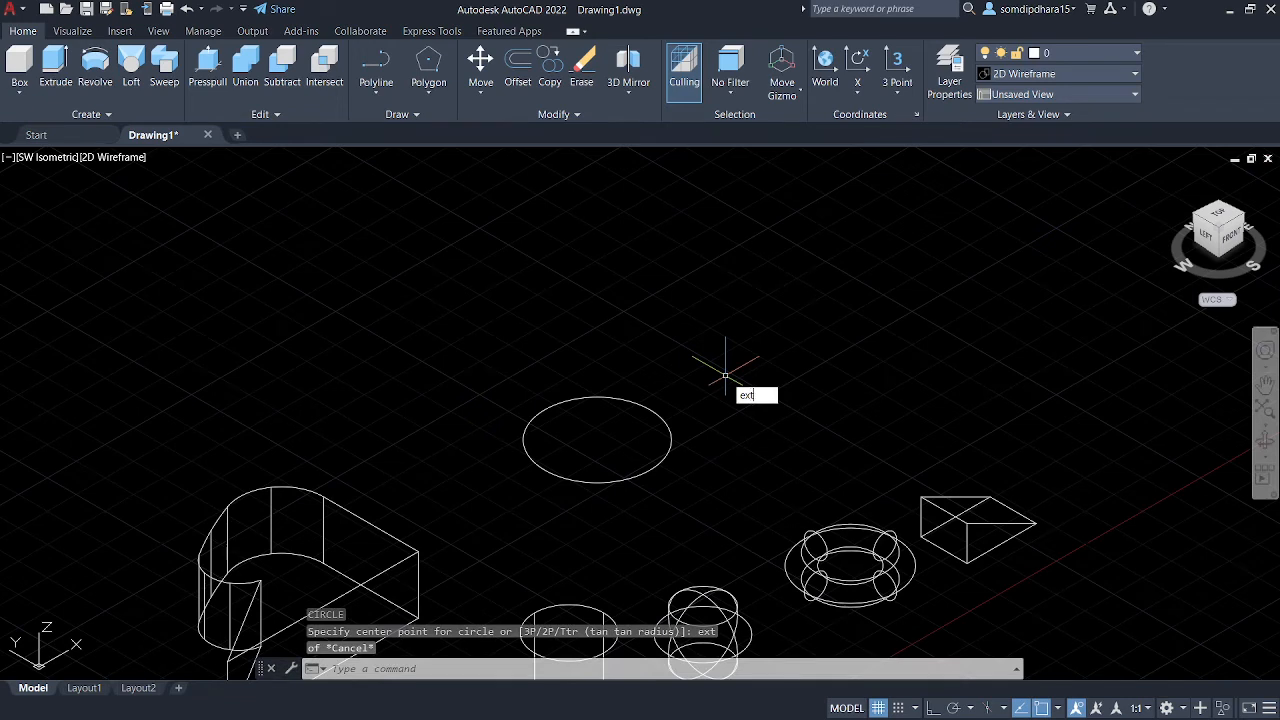
{"action": "key", "text": "Return"}
{"action": "left_click", "coordinate": [670, 437]}
{"action": "key", "text": "Return"}
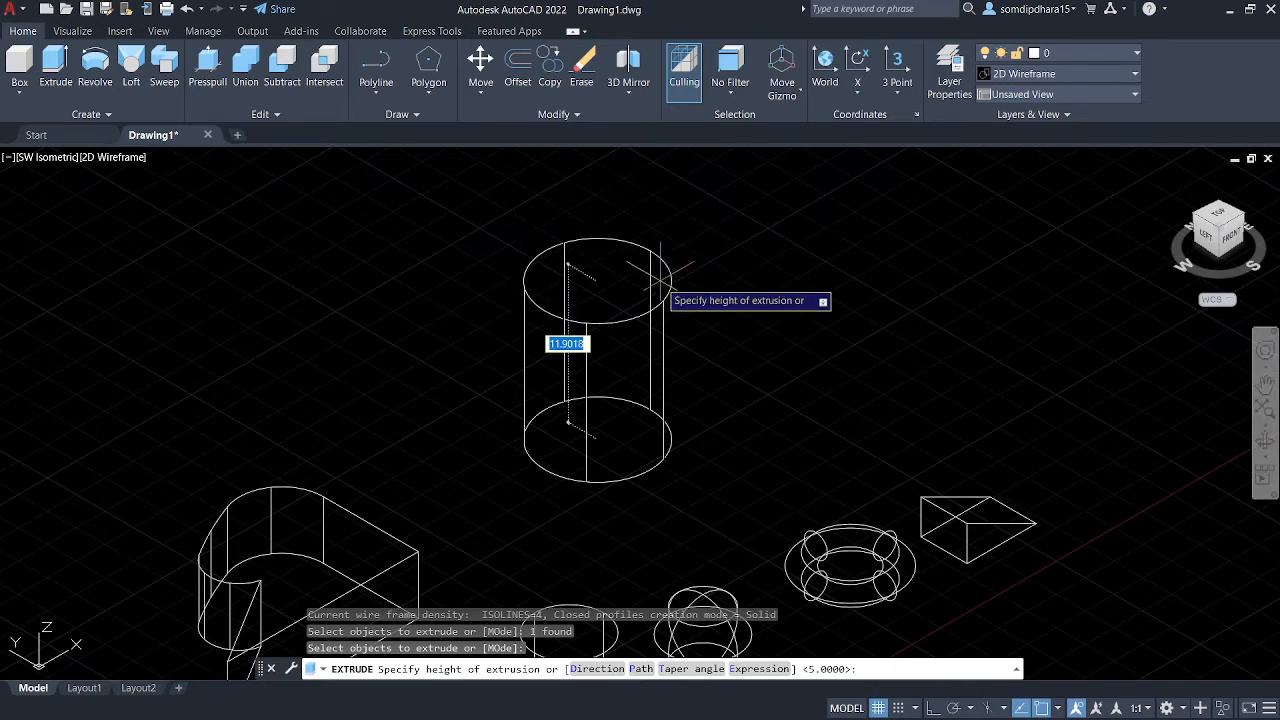
{"action": "key", "text": "Escape"}
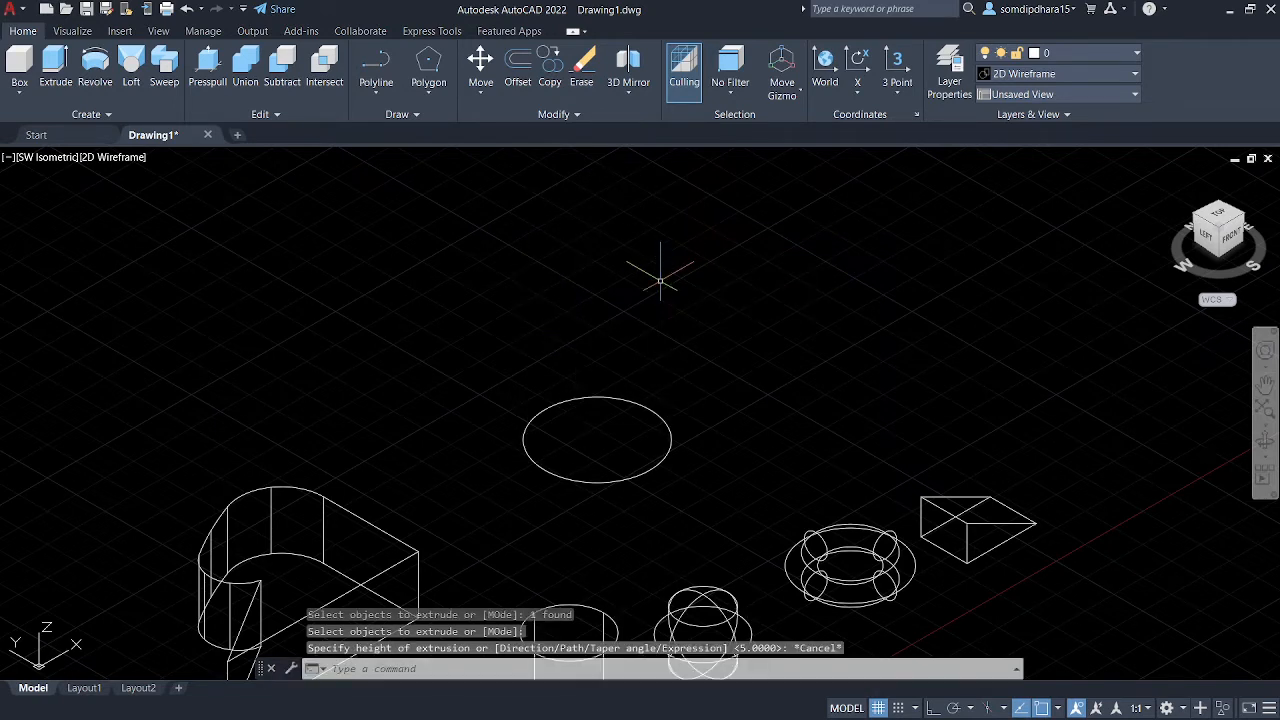
- Delete the circle and switch to the Top view
{"action": "left_click", "coordinate": [659, 416]}
{"action": "key", "text": "Delete"}
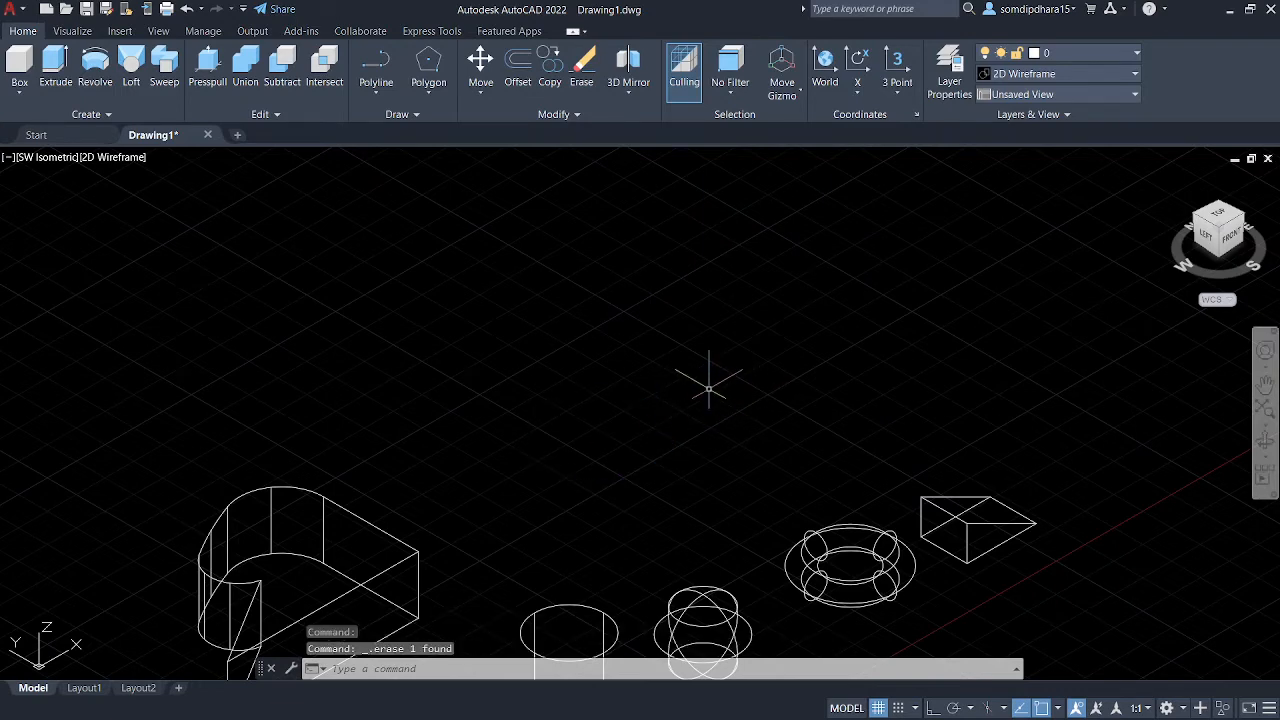
{"action": "middle_click_drag", "start_coordinate": [829, 404], "coordinate": [775, 470]}
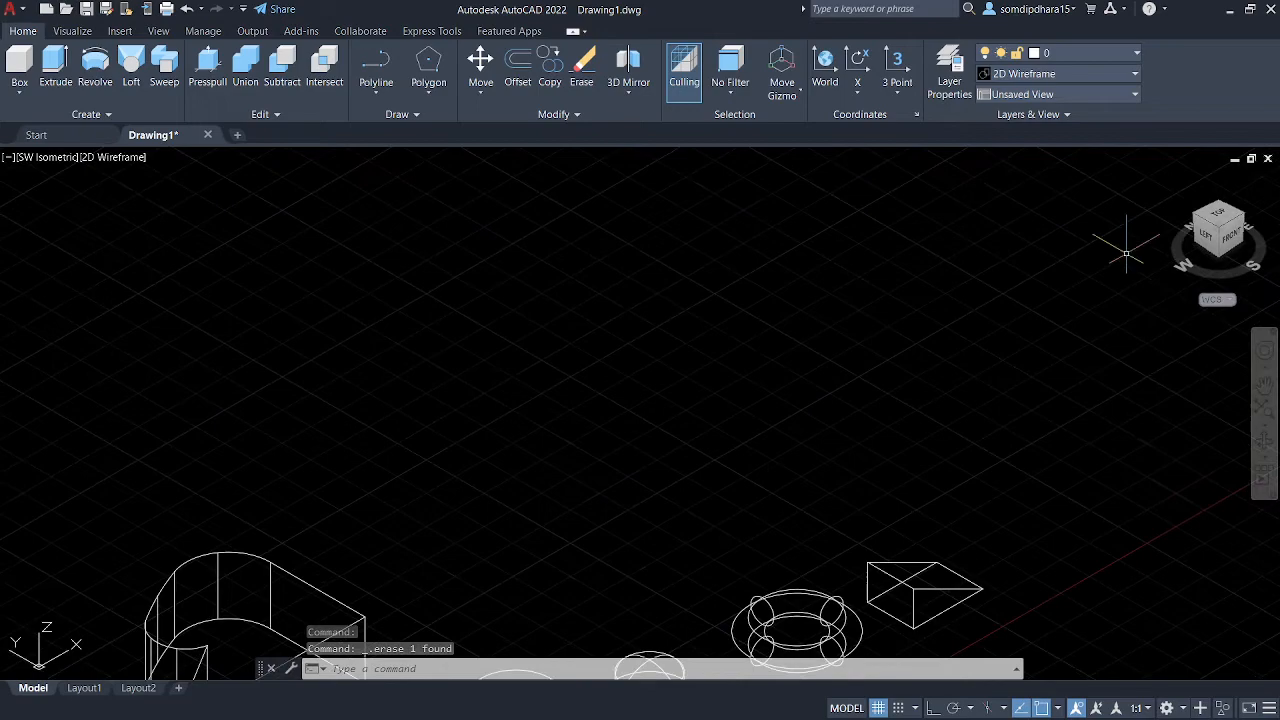
{"action": "left_click", "coordinate": [1226, 226]}
{"action": "scroll", "coordinate": [804, 371], "scroll_direction": "up", "scroll_amount": 2}
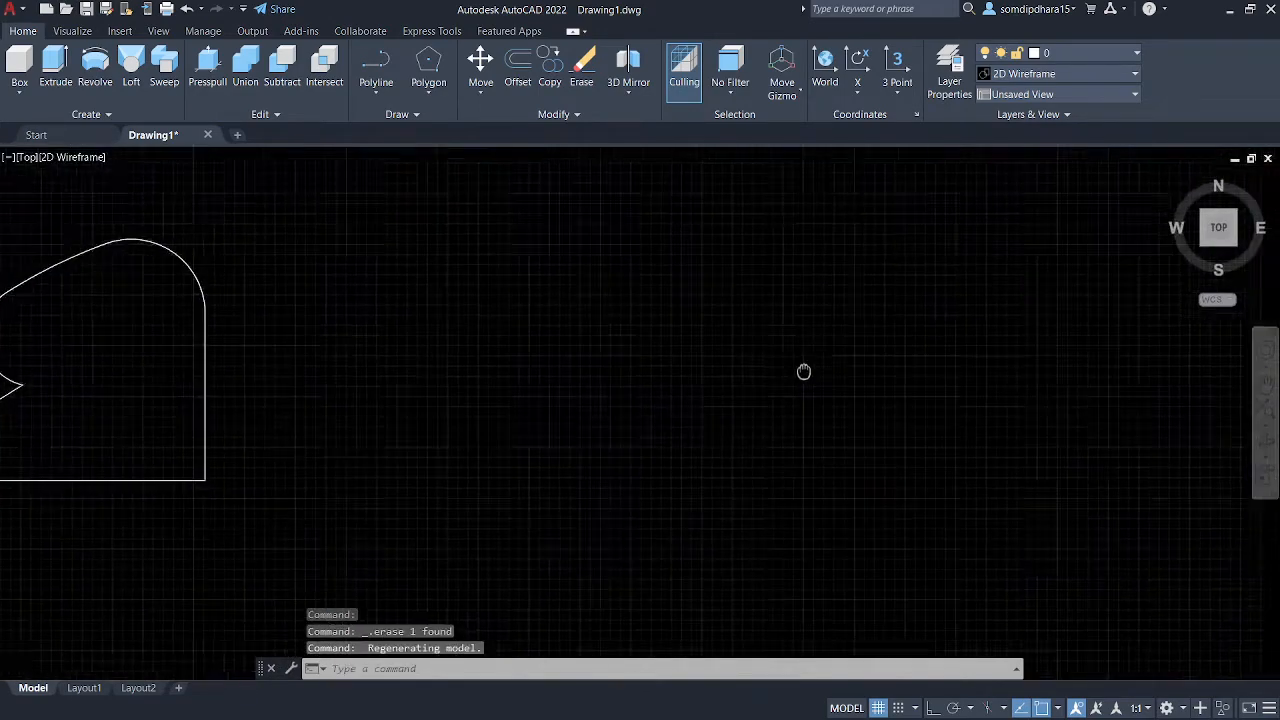
{"action": "mouse_move", "coordinate": [789, 383]}
{"action": "middle_mouse_down"}
{"action": "mouse_move", "coordinate": [854, 377]}
{"action": "mouse_move", "coordinate": [816, 386]}
{"action": "middle_mouse_up"}
{"action": "scroll", "coordinate": [857, 371], "scroll_direction": "down", "scroll_amount": 2}
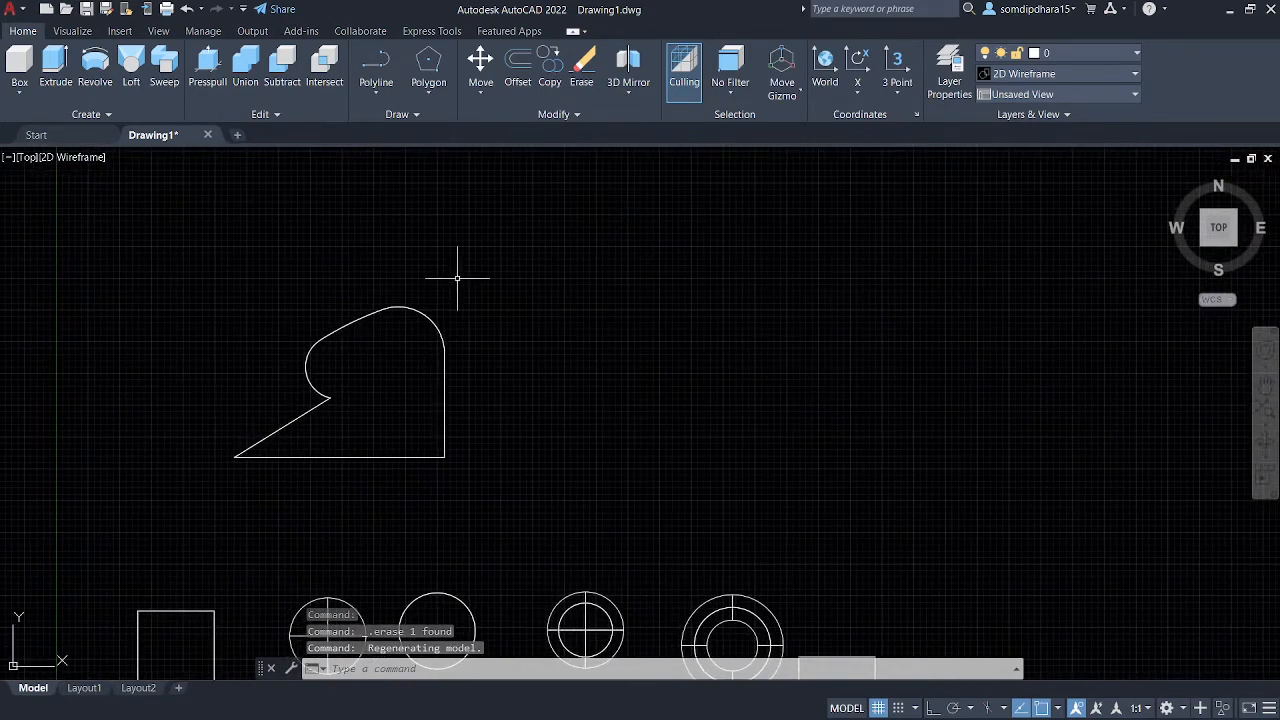
- Start a half-bottle polyline in the empty area beside the curved shape, with a long vertical line, a base about 4 long and a shorter vertical side
{"action": "left_click", "coordinate": [385, 99]}
{"action": "left_click", "coordinate": [390, 185]}
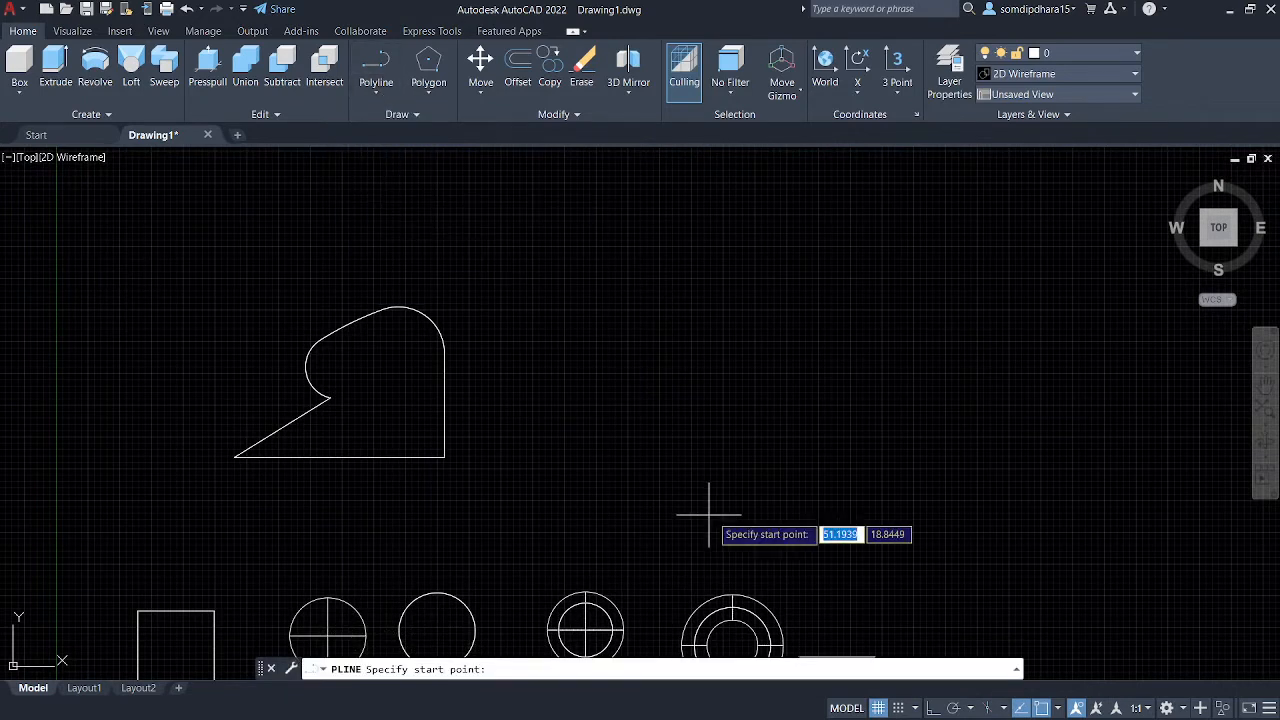
{"action": "left_click", "coordinate": [694, 277]}
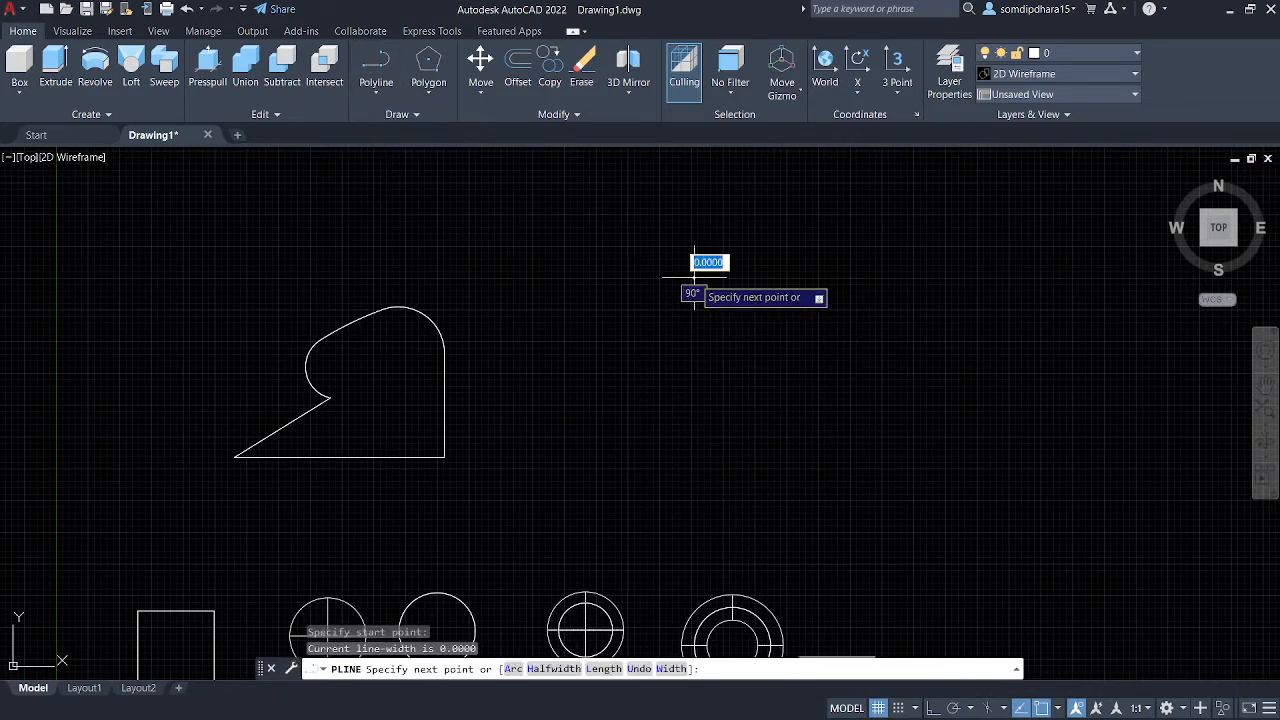
{"action": "key", "text": "F8"}
{"action": "left_click", "coordinate": [697, 480]}
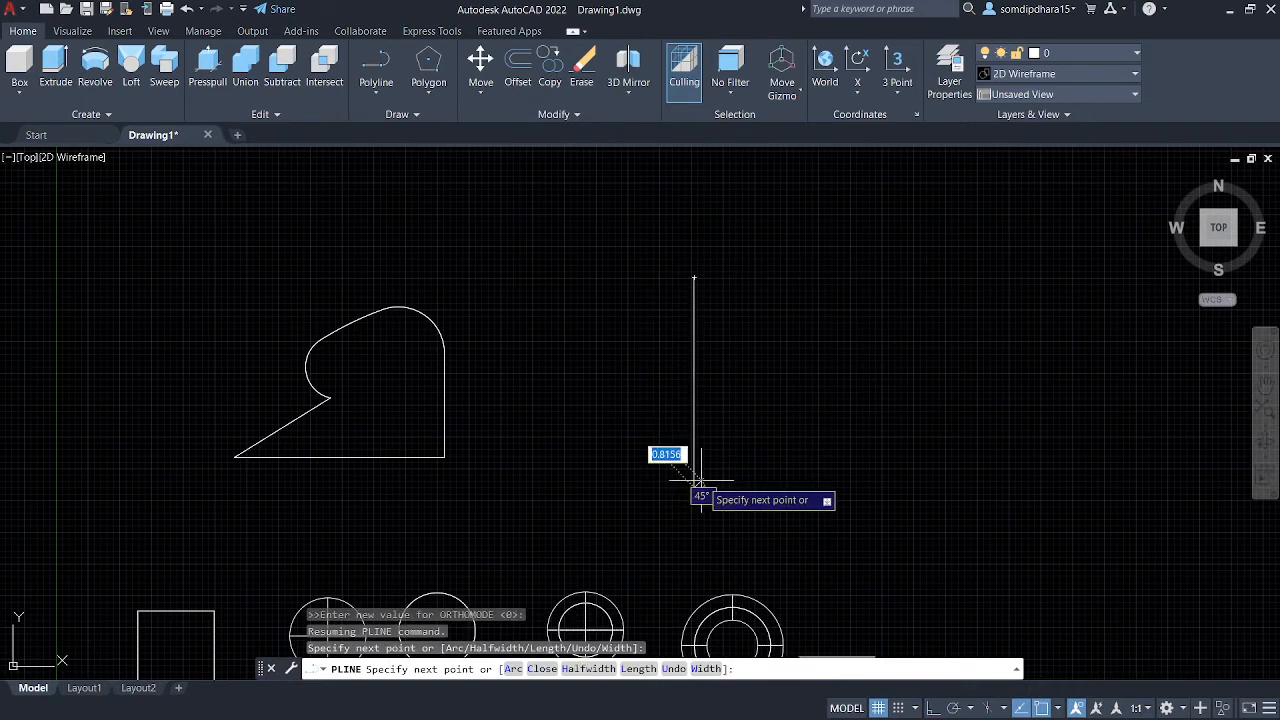
{"action": "key", "text": "F8"}
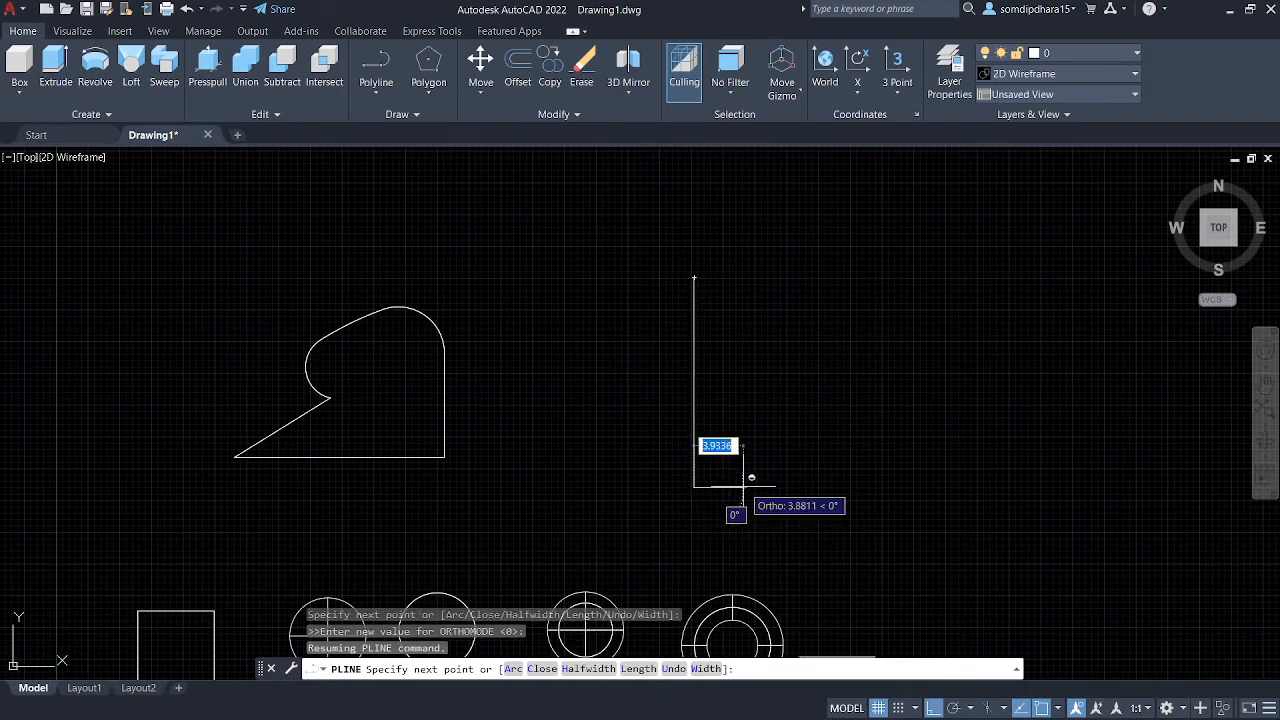
{"action": "left_click", "coordinate": [745, 487]}
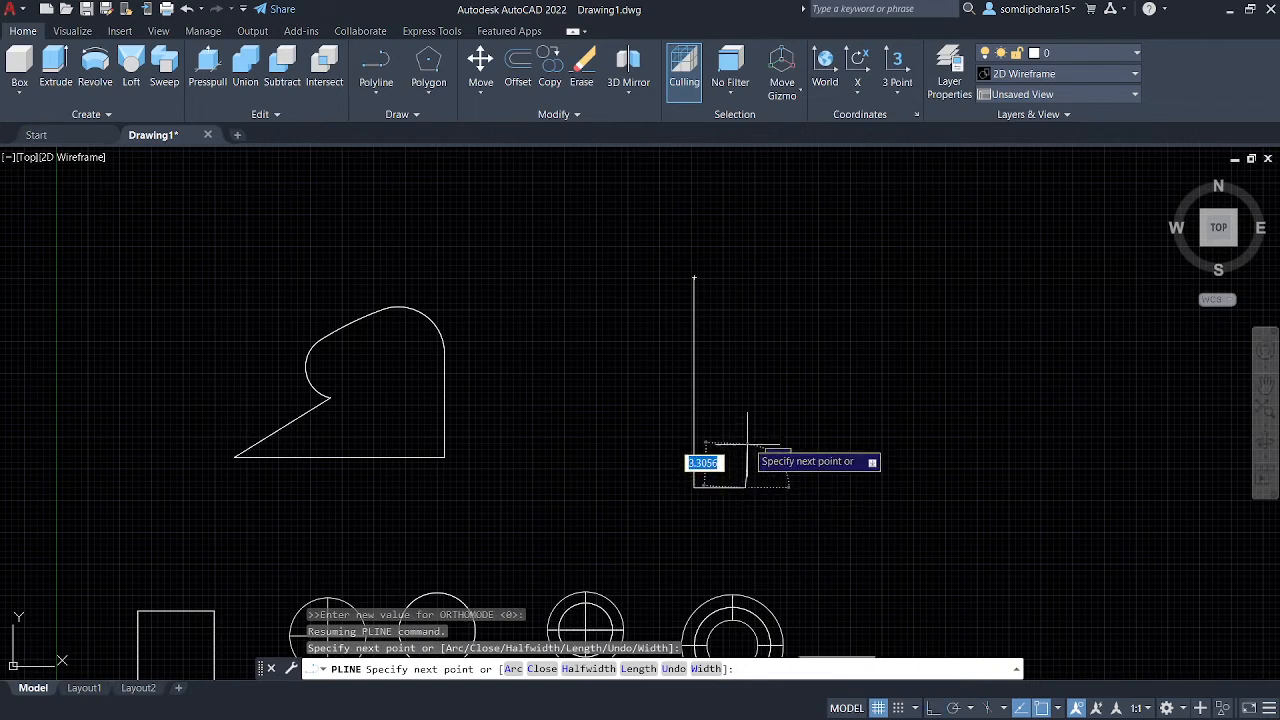
{"action": "left_click", "coordinate": [758, 370]}
- Close the polyline with an inward-slanting shoulder about 3.2 long, a tapered neck and a horizontal top edge about 0.84 long ending at the start point
{"action": "key", "text": "F8"}
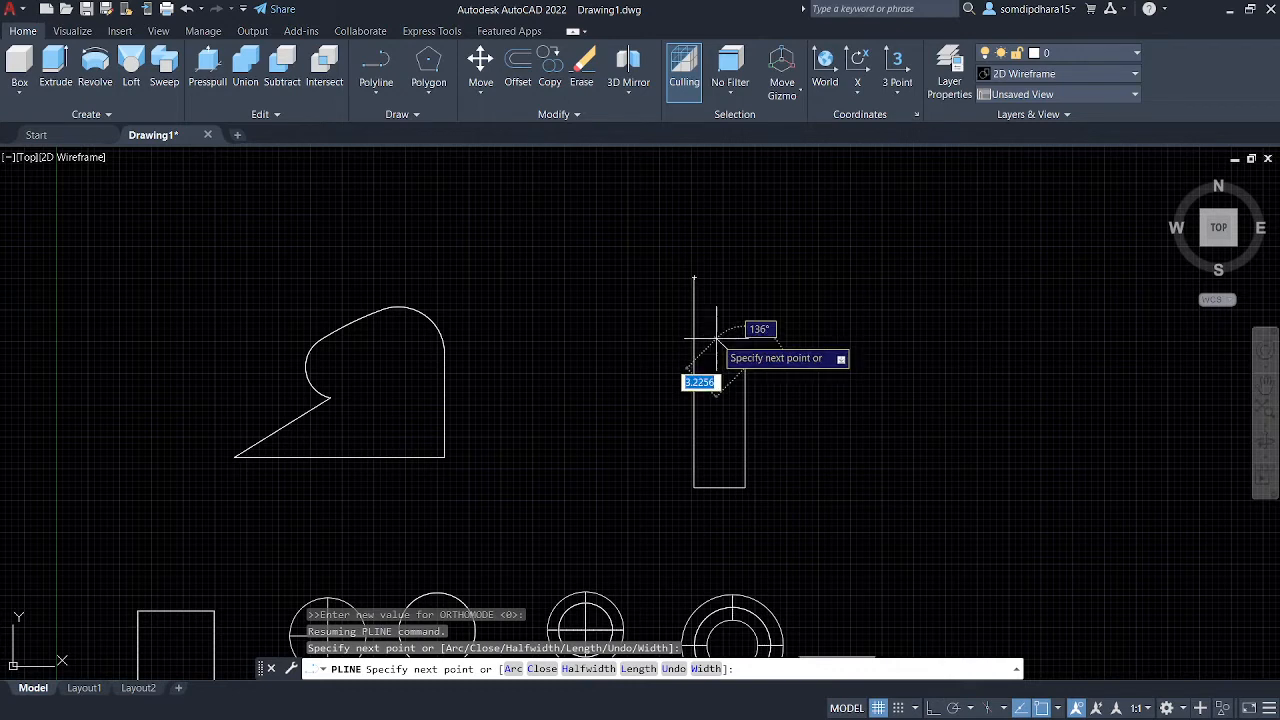
{"action": "left_click", "coordinate": [715, 336]}
{"action": "key", "text": "F8"}
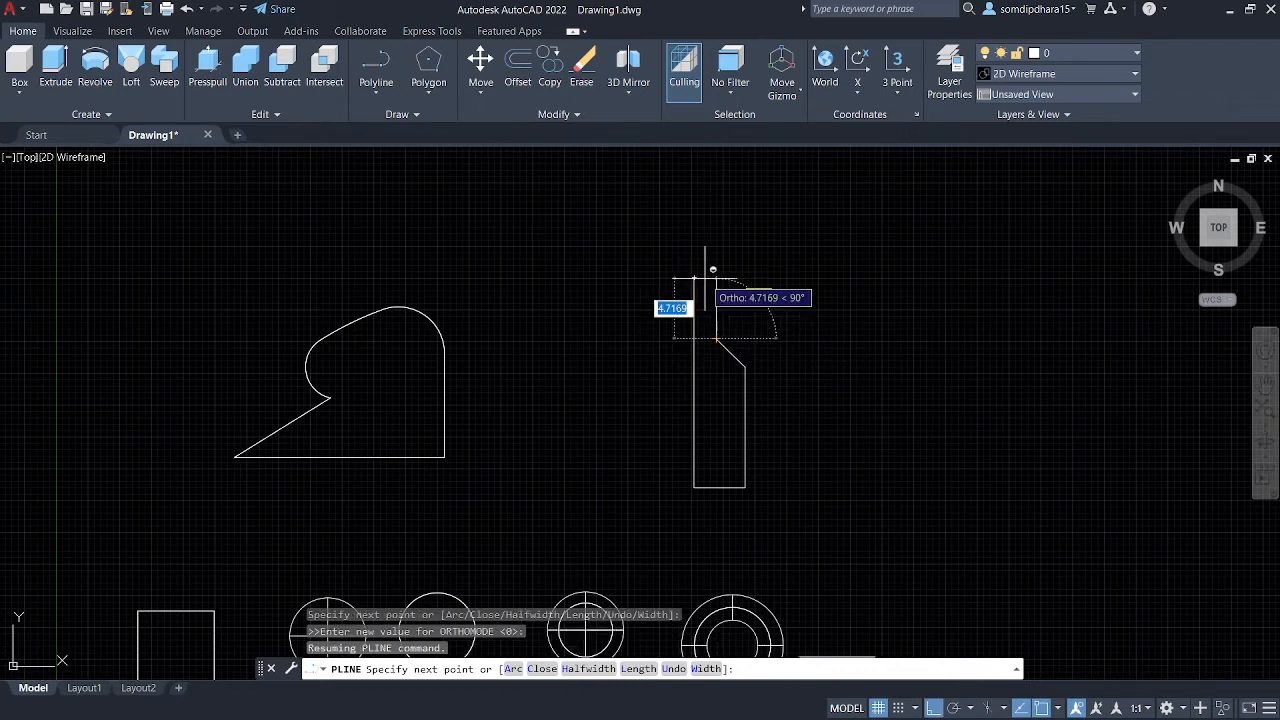
{"action": "scroll", "coordinate": [701, 275], "scroll_direction": "up", "scroll_amount": 2}
{"action": "scroll", "coordinate": [701, 279], "scroll_direction": "up", "scroll_amount": 3}
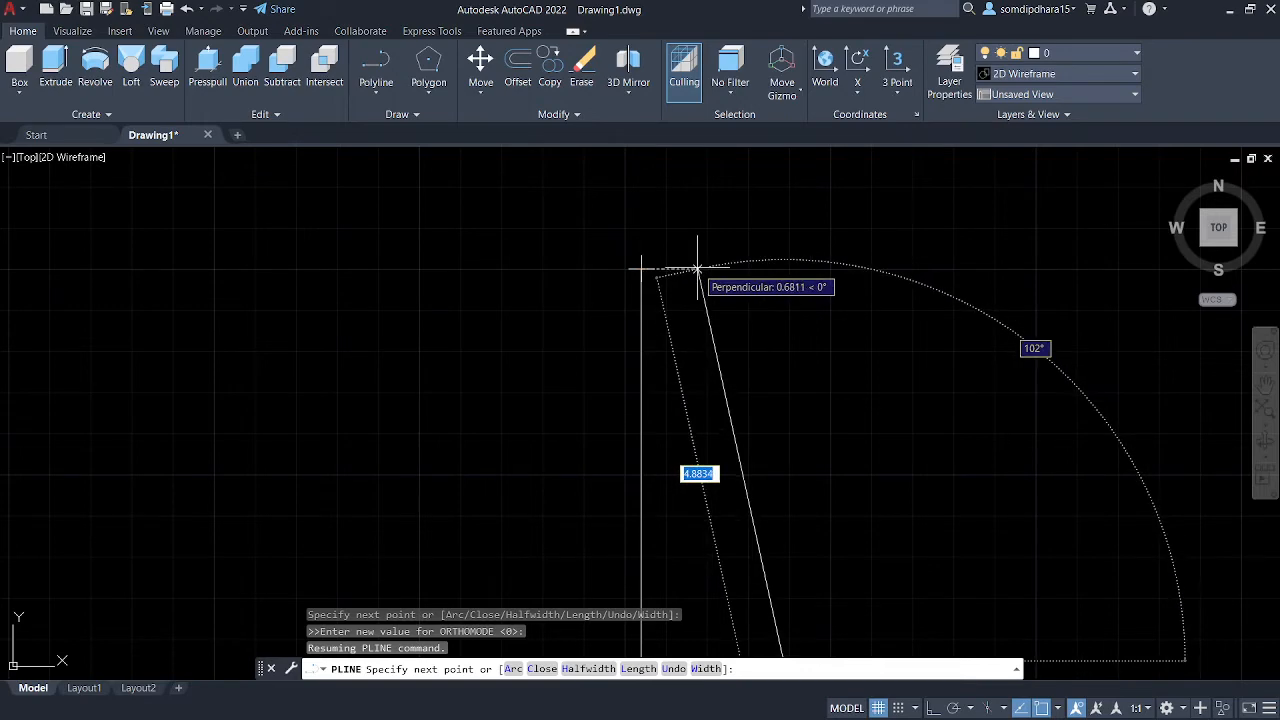
{"action": "left_click", "coordinate": [708, 268]}
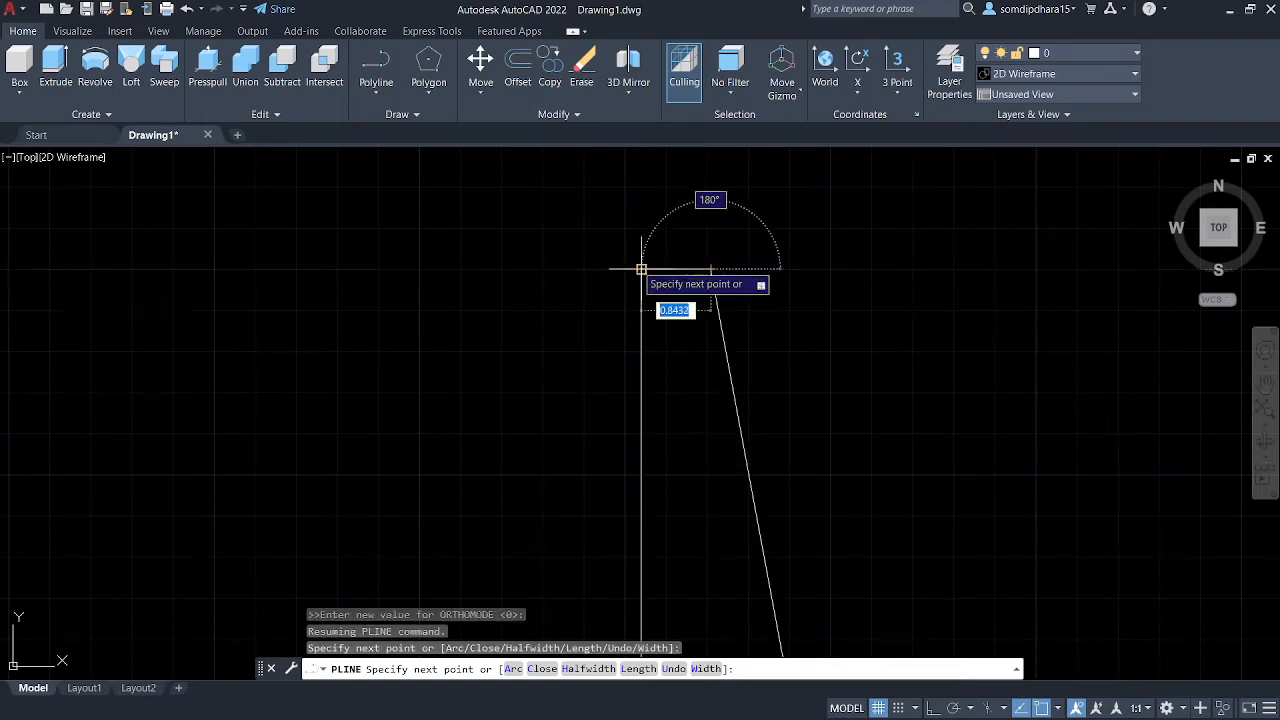
{"action": "left_click", "coordinate": [641, 269]}
{"action": "key", "text": "Return"}
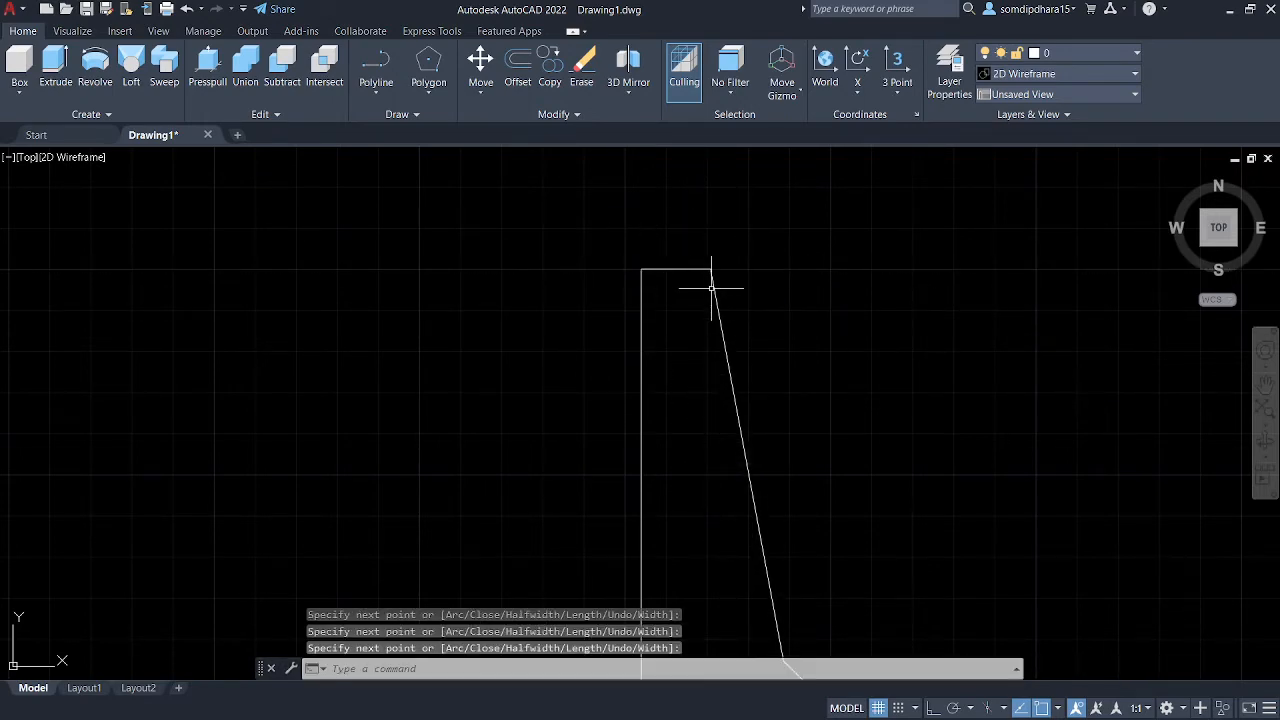
- Fillet the outer shoulder corner of the half-bottle polyline with a radius of 3
{"action": "scroll", "coordinate": [712, 287], "scroll_direction": "down", "scroll_amount": 3}
{"action": "middle_click_drag", "start_coordinate": [795, 385], "coordinate": [702, 212]}
{"action": "scroll", "coordinate": [757, 300], "scroll_direction": "down", "scroll_amount": 2}
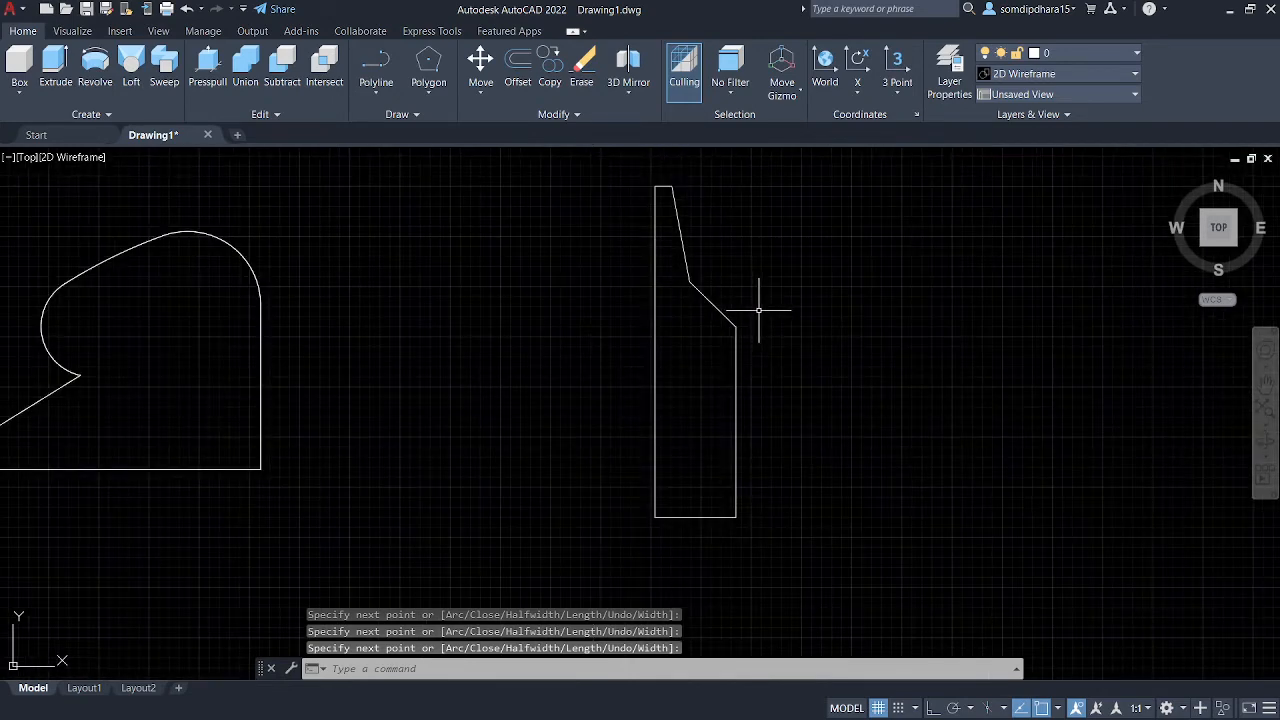
{"action": "scroll", "coordinate": [737, 337], "scroll_direction": "up", "scroll_amount": 4}
{"action": "middle_click_drag", "start_coordinate": [737, 337], "coordinate": [734, 372]}
{"action": "scroll", "coordinate": [740, 375], "scroll_direction": "up", "scroll_amount": 4}
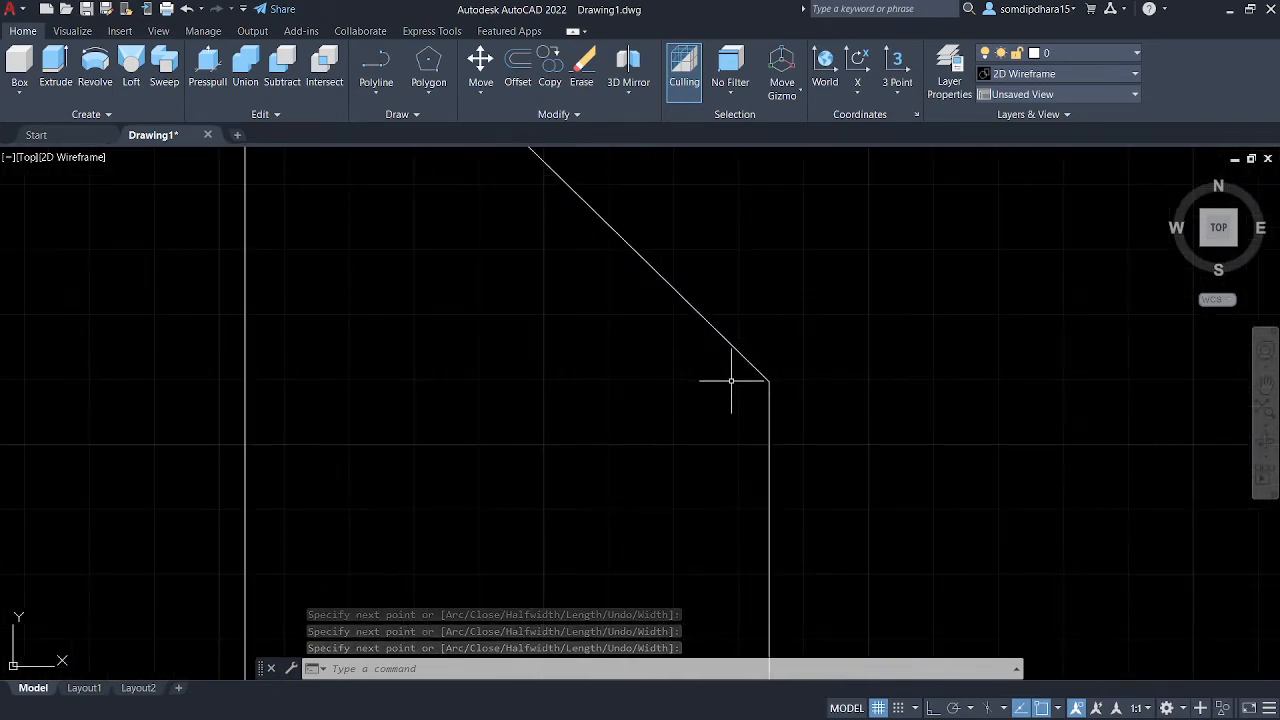
{"action": "scroll", "coordinate": [790, 440], "scroll_direction": "down", "scroll_amount": 2}
{"action": "scroll", "coordinate": [802, 420], "scroll_direction": "down", "scroll_amount": 2}
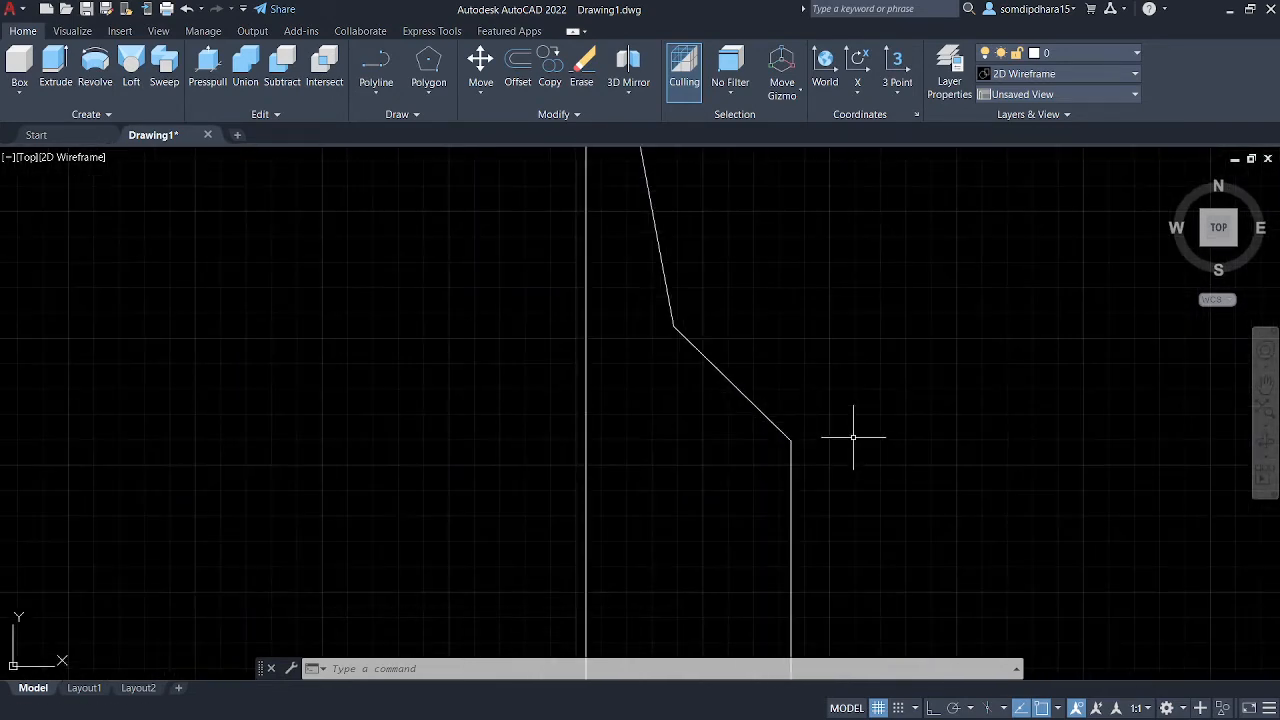
{"action": "type", "text": "fillet"}
{"action": "key", "text": "Return"}
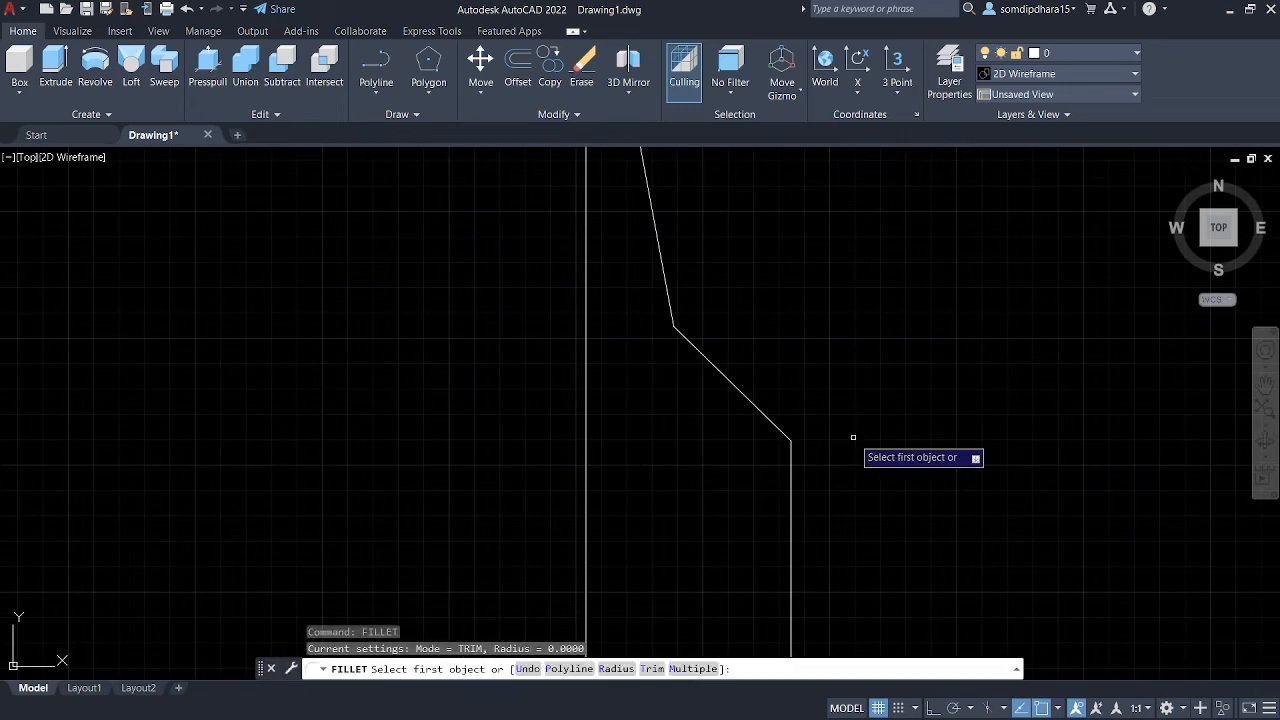
{"action": "left_click", "coordinate": [787, 441]}
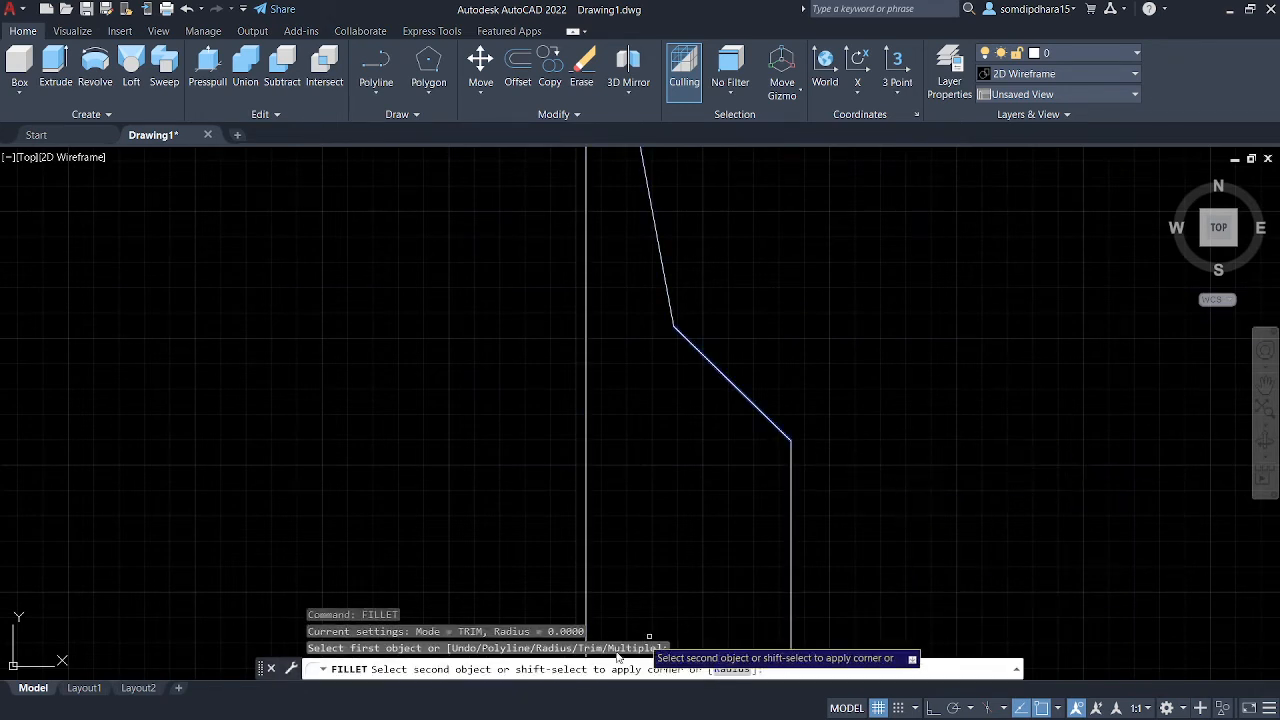
{"action": "left_click", "coordinate": [731, 669]}
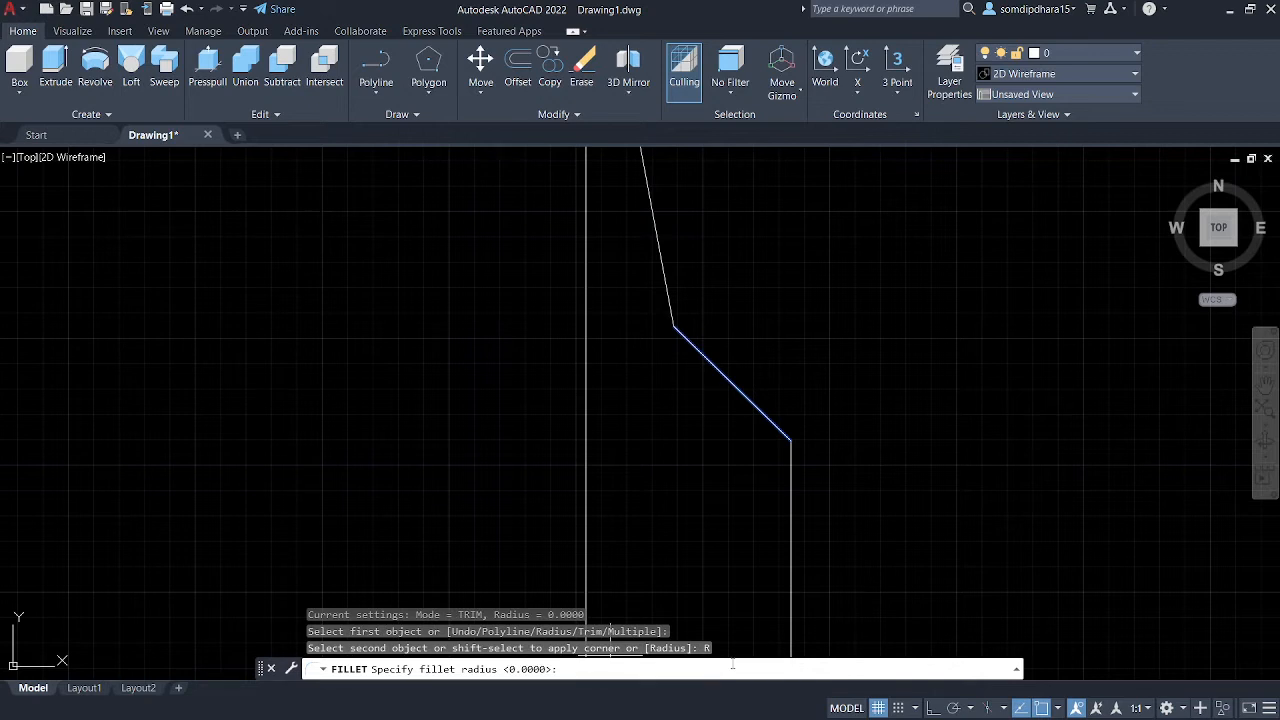
{"action": "type", "text": "3"}
{"action": "key", "text": "Return"}
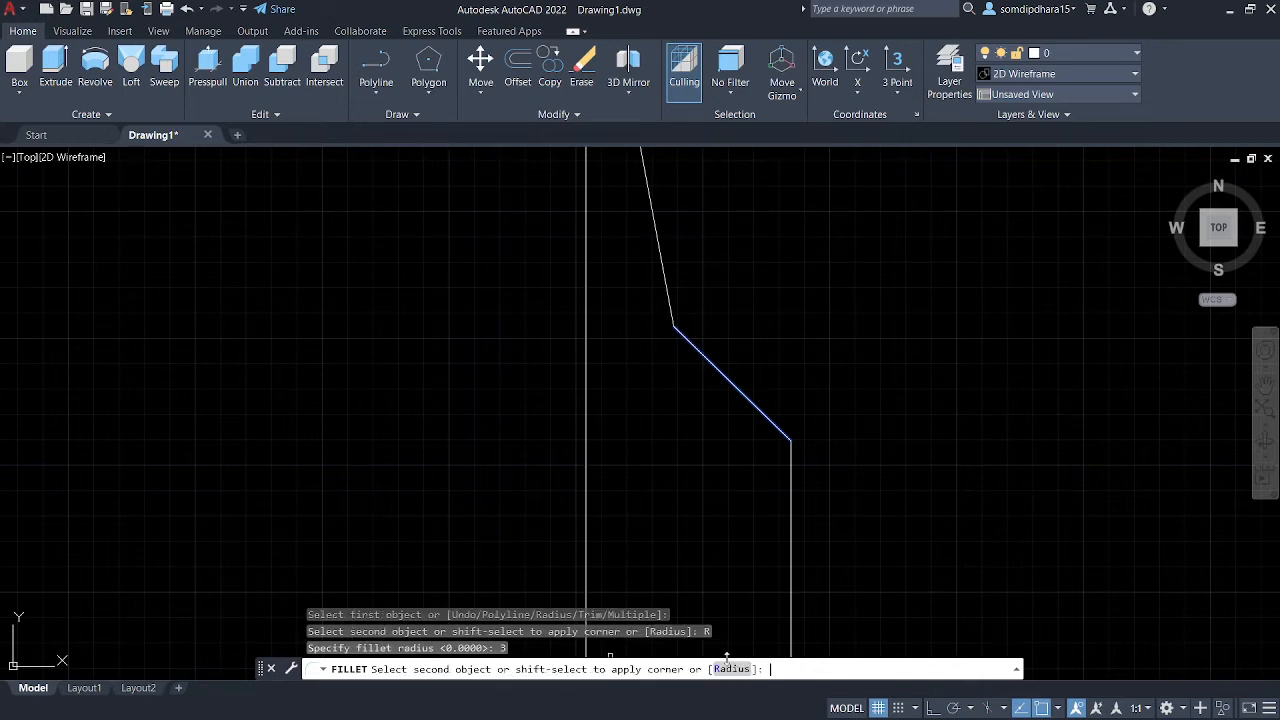
{"action": "left_click", "coordinate": [790, 461]}
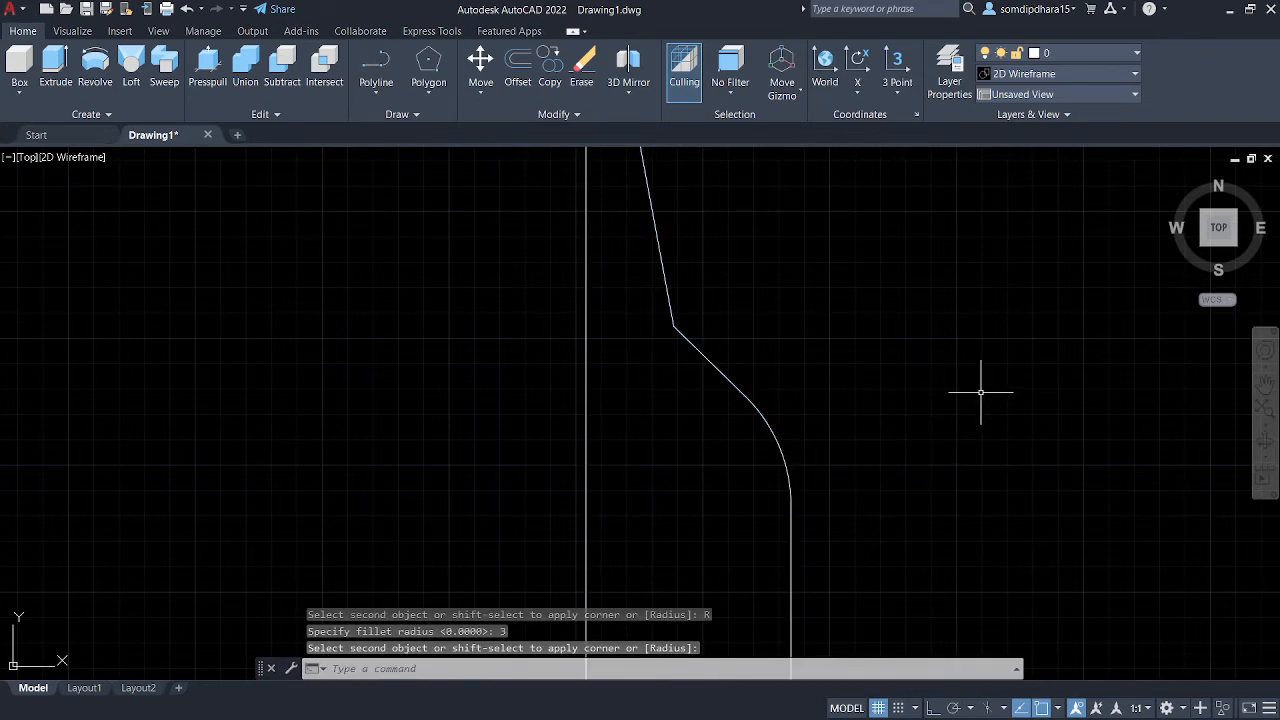
- Revolve the half-bottle profile a full 360 degrees about its long vertical edge
{"action": "scroll", "coordinate": [980, 392], "scroll_direction": "down", "scroll_amount": 5}
{"action": "scroll", "coordinate": [894, 405], "scroll_direction": "up", "scroll_amount": 2}
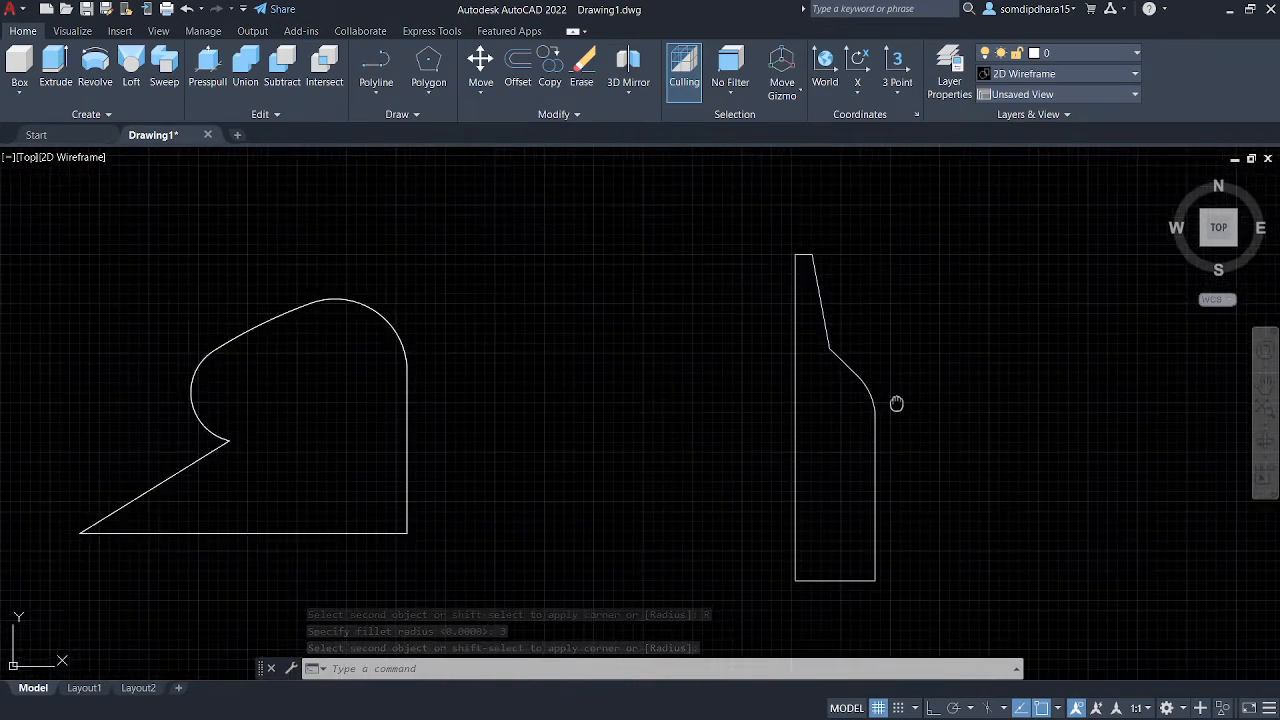
{"action": "middle_click_drag", "start_coordinate": [896, 404], "coordinate": [891, 426]}
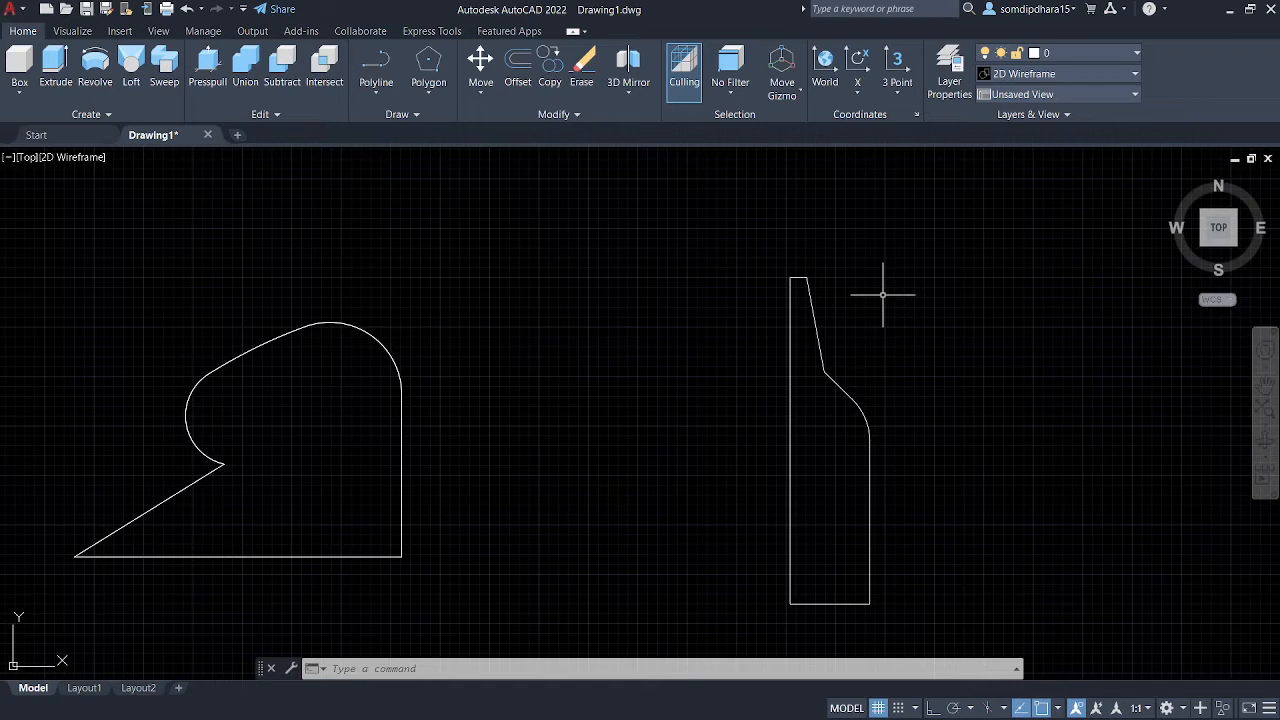
{"action": "mouse_move", "coordinate": [1208, 238]}
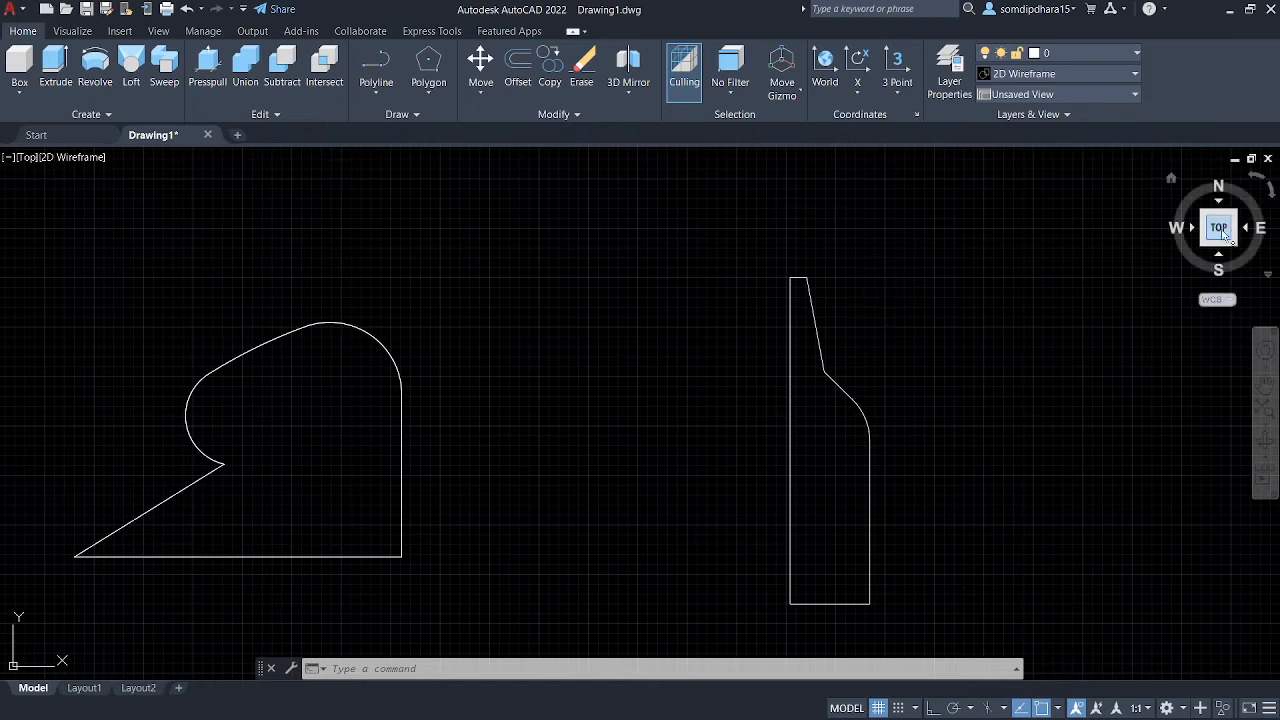
{"action": "type", "text": "re"}
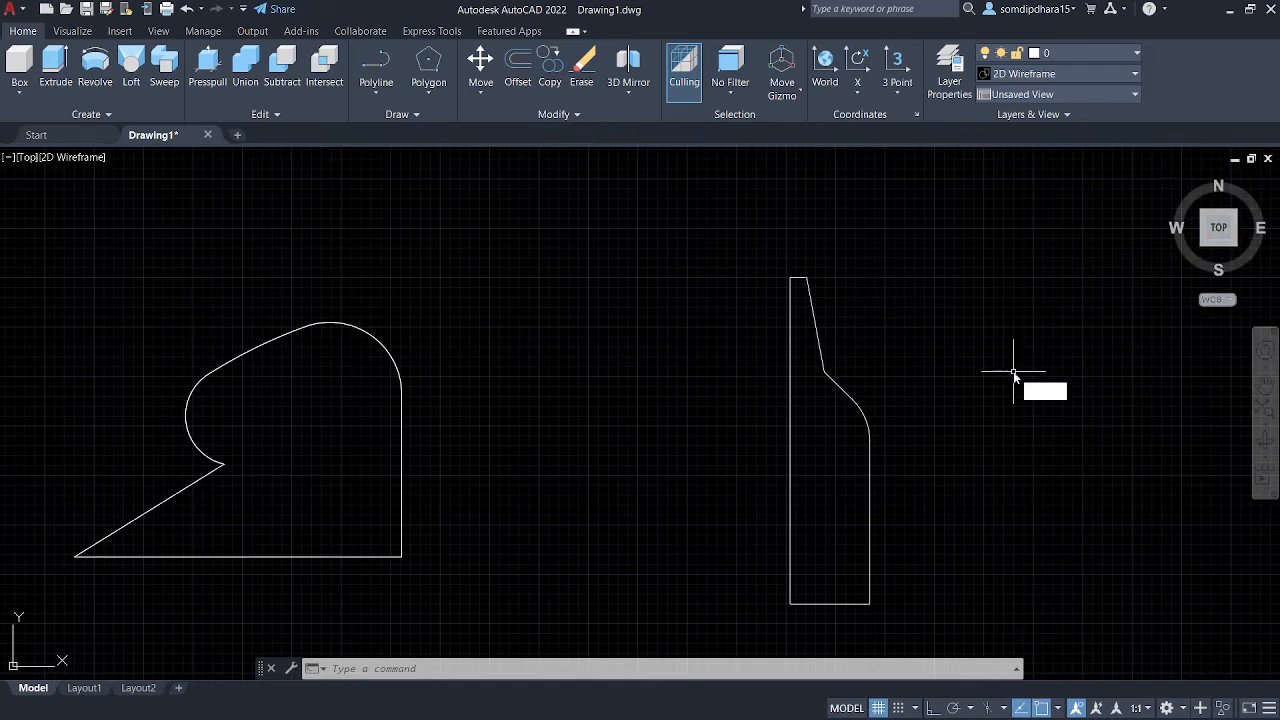
{"action": "type", "text": "volve"}
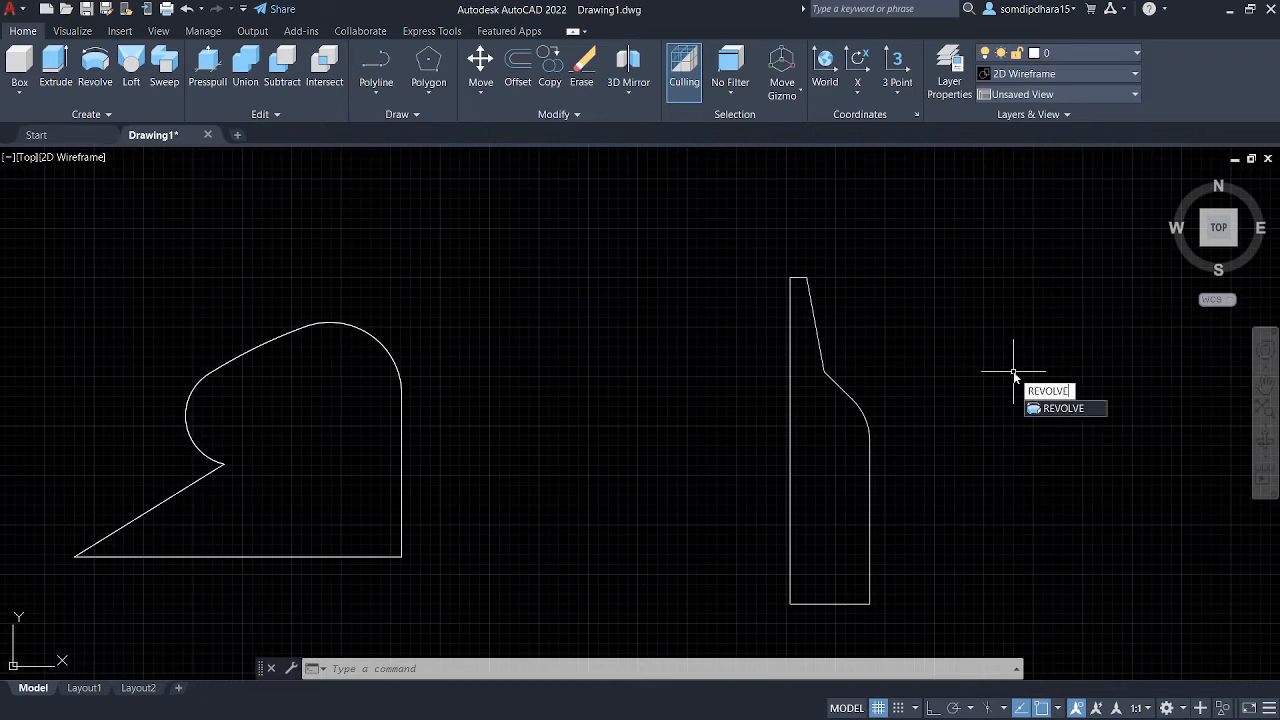
{"action": "key", "text": "Return"}
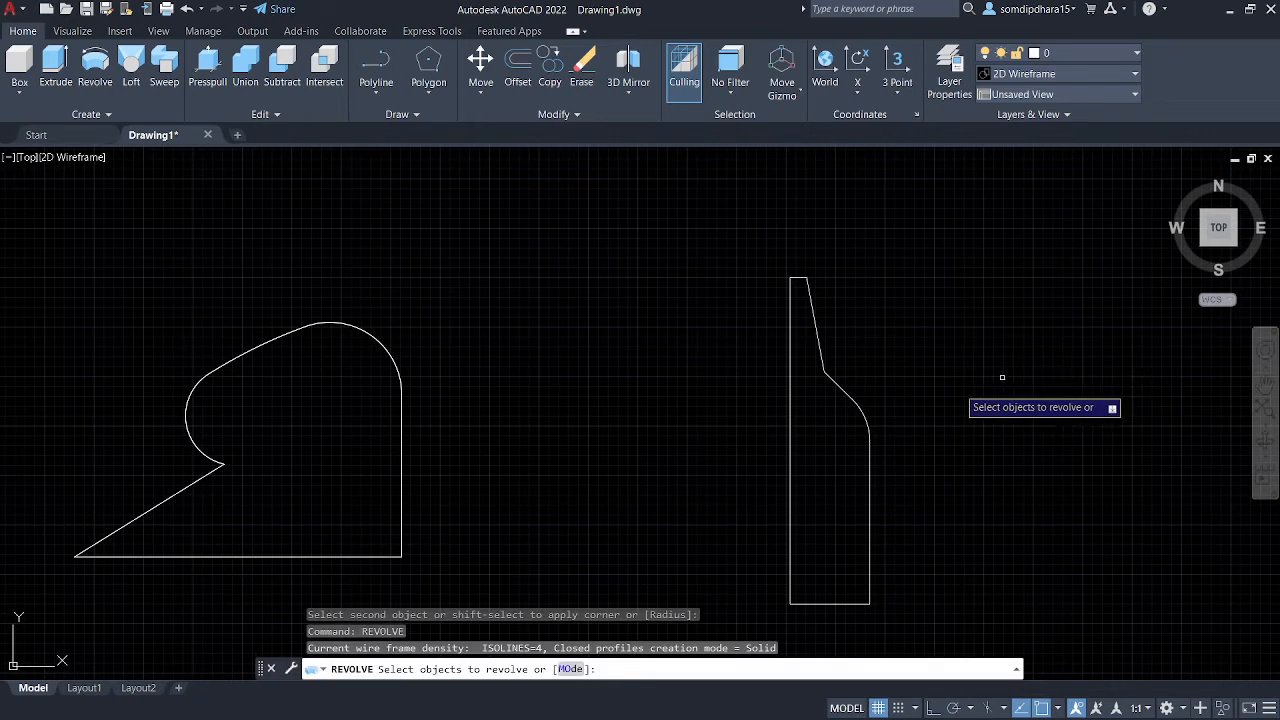
{"action": "left_click", "coordinate": [857, 401]}
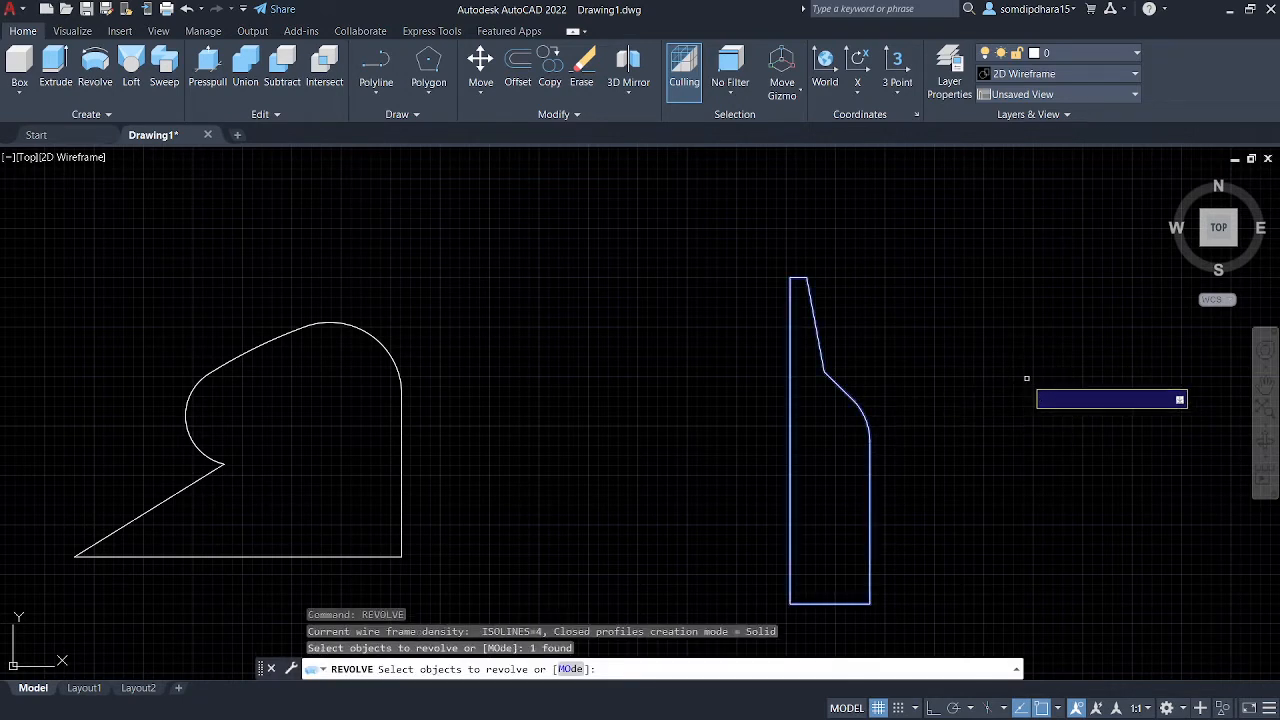
{"action": "key", "text": "Return"}
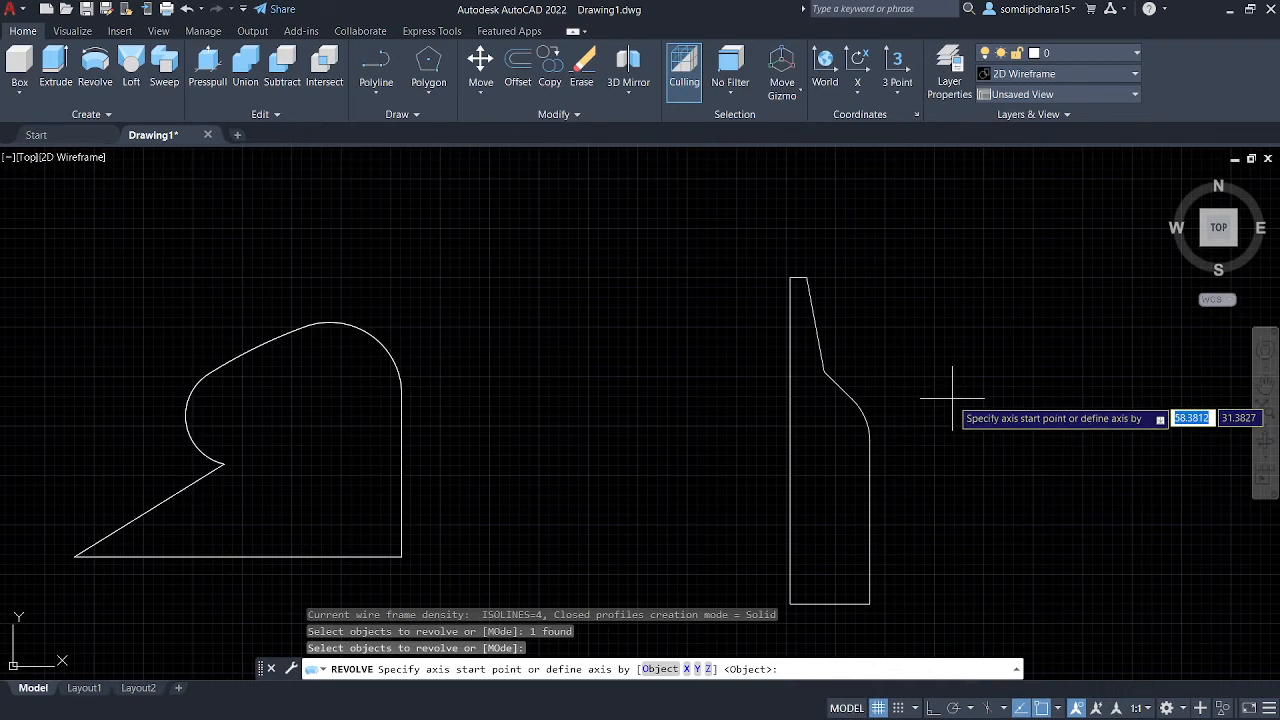
{"action": "middle_click_drag", "start_coordinate": [960, 373], "coordinate": [986, 346]}
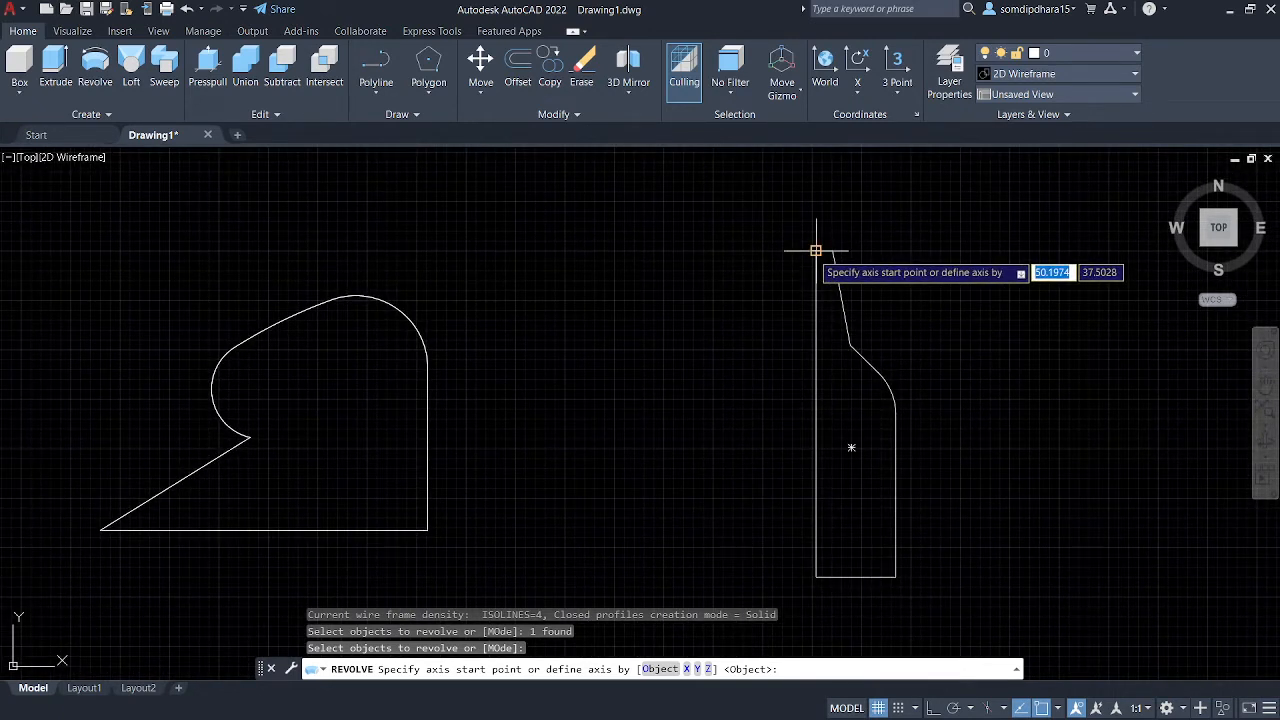
{"action": "left_click", "coordinate": [816, 250]}
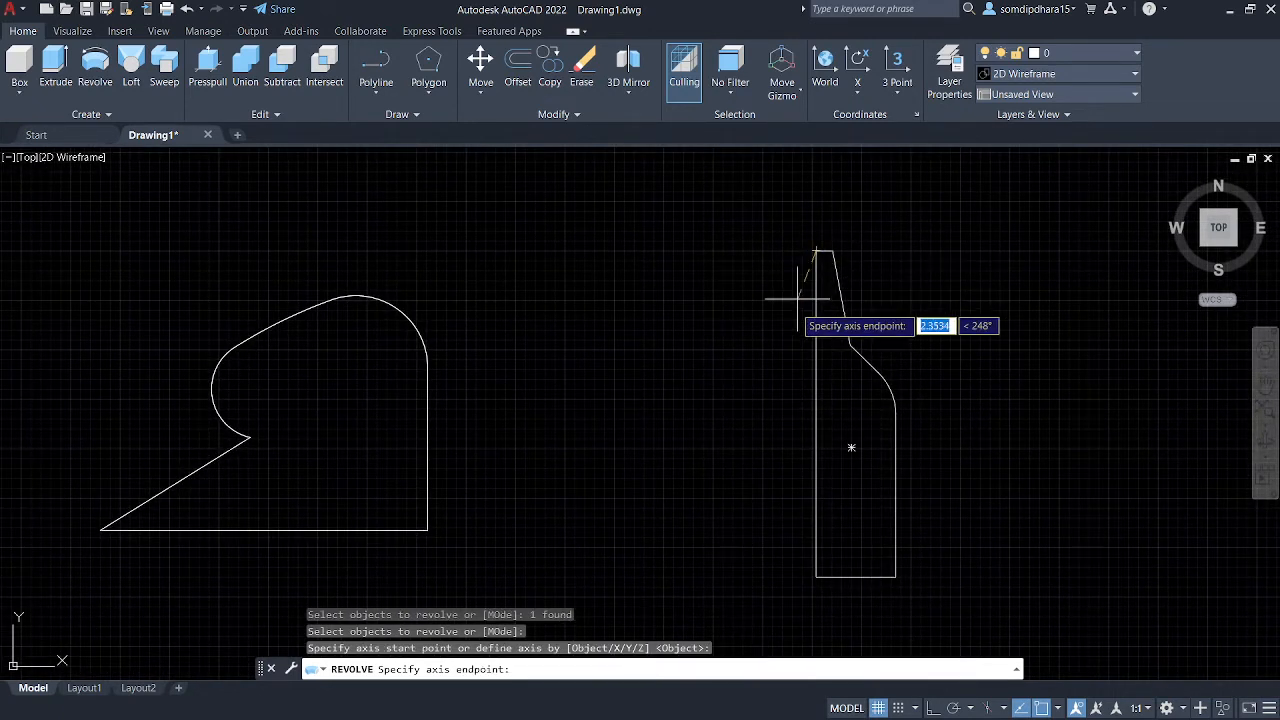
{"action": "left_click", "coordinate": [816, 577]}
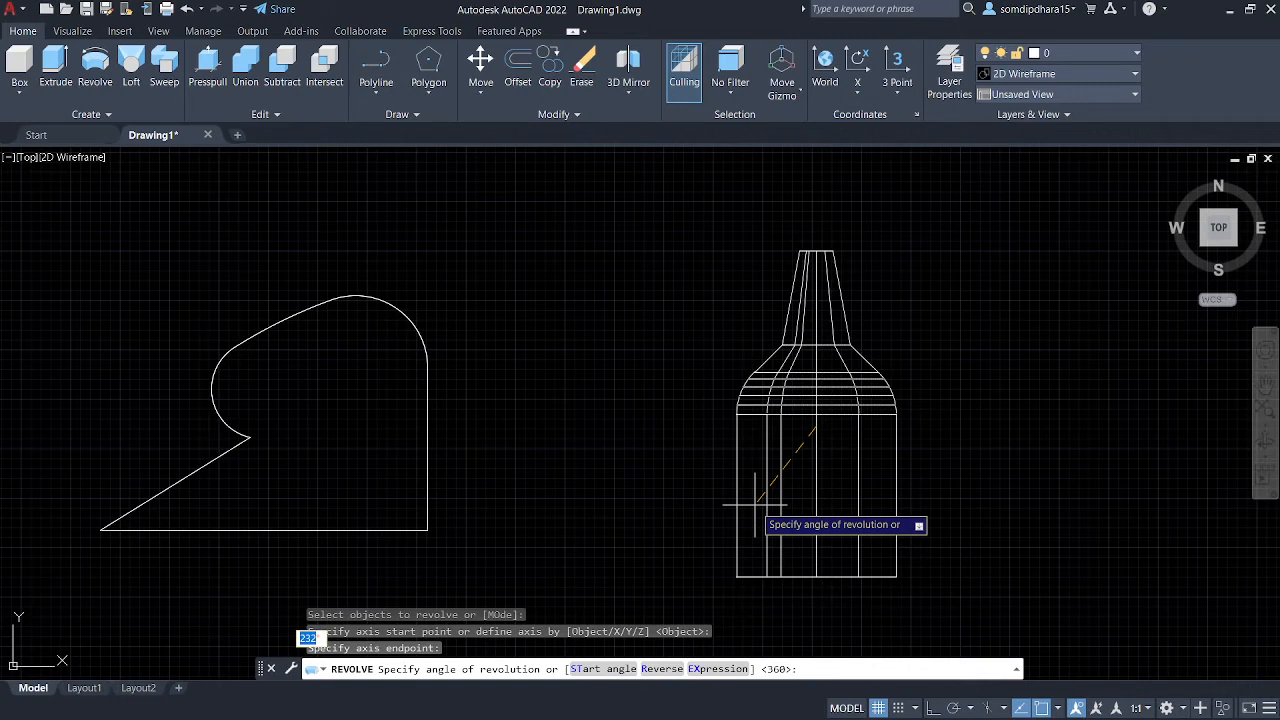
{"action": "type", "text": "360"}
{"action": "key", "text": "Return"}
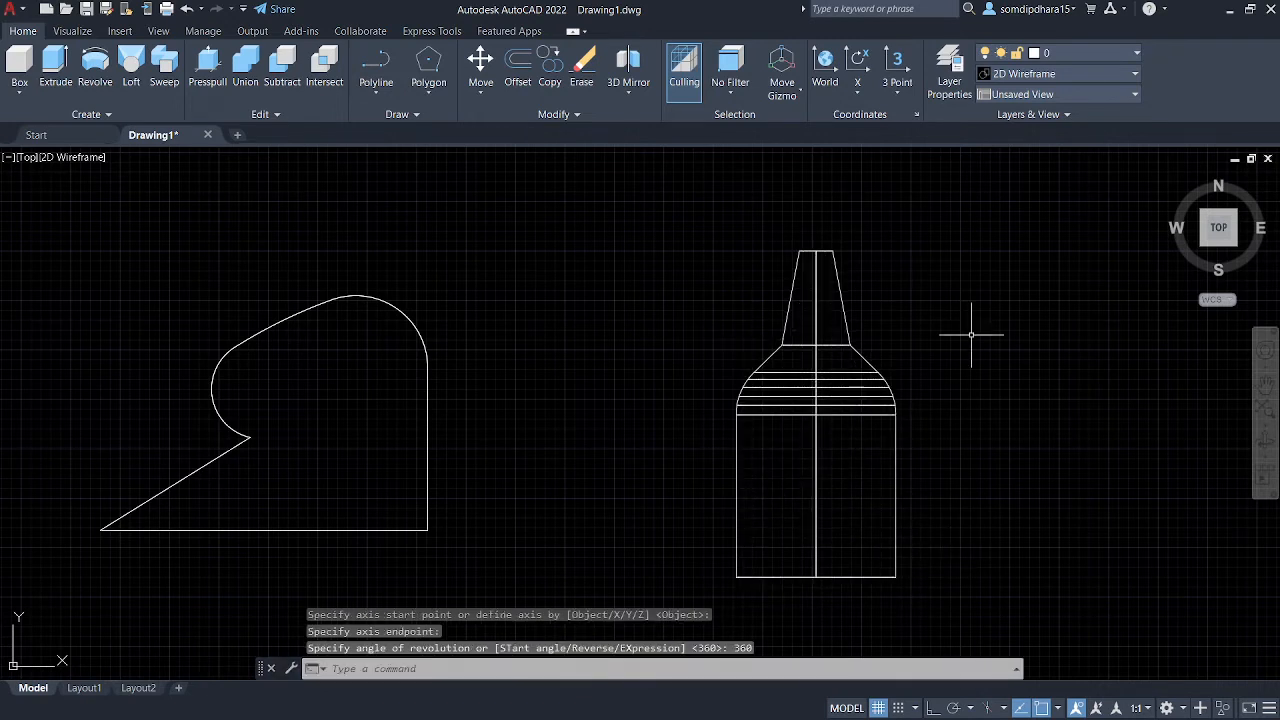
- Switch the visual style to Conceptual and inspect the revolved bottle from several angles
{"action": "left_click", "coordinate": [91, 162]}
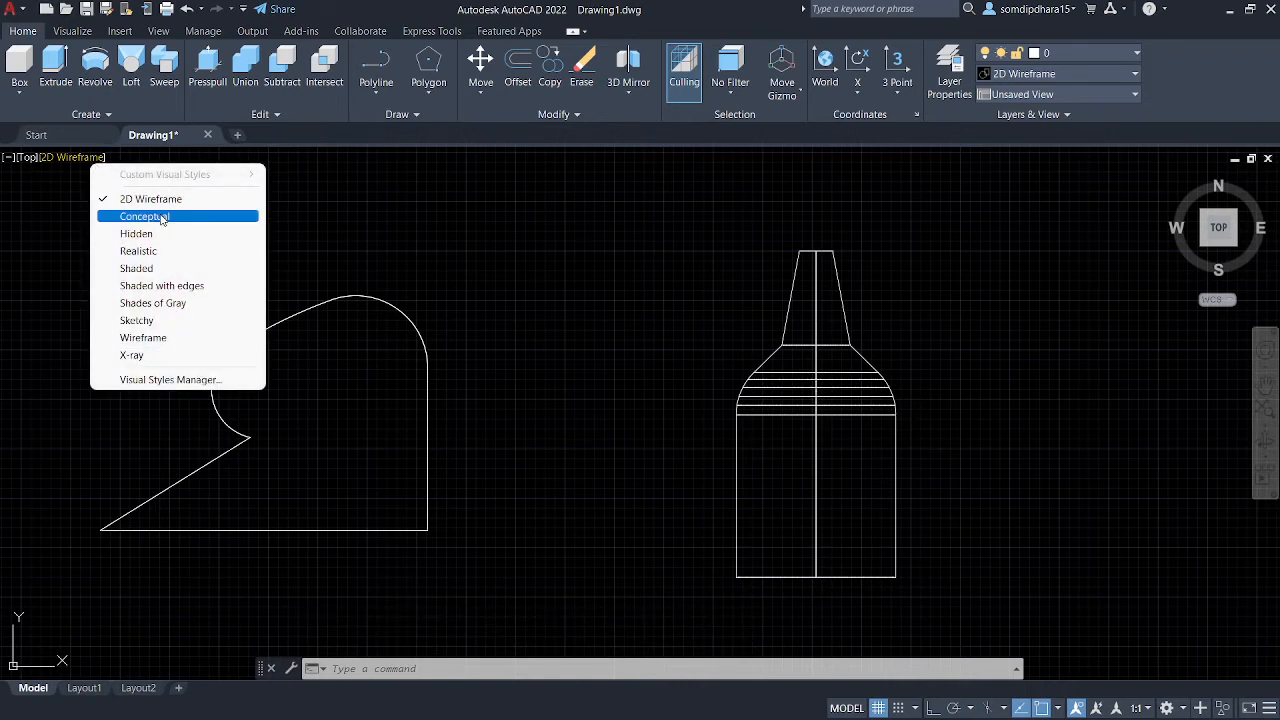
{"action": "left_click", "coordinate": [145, 216]}
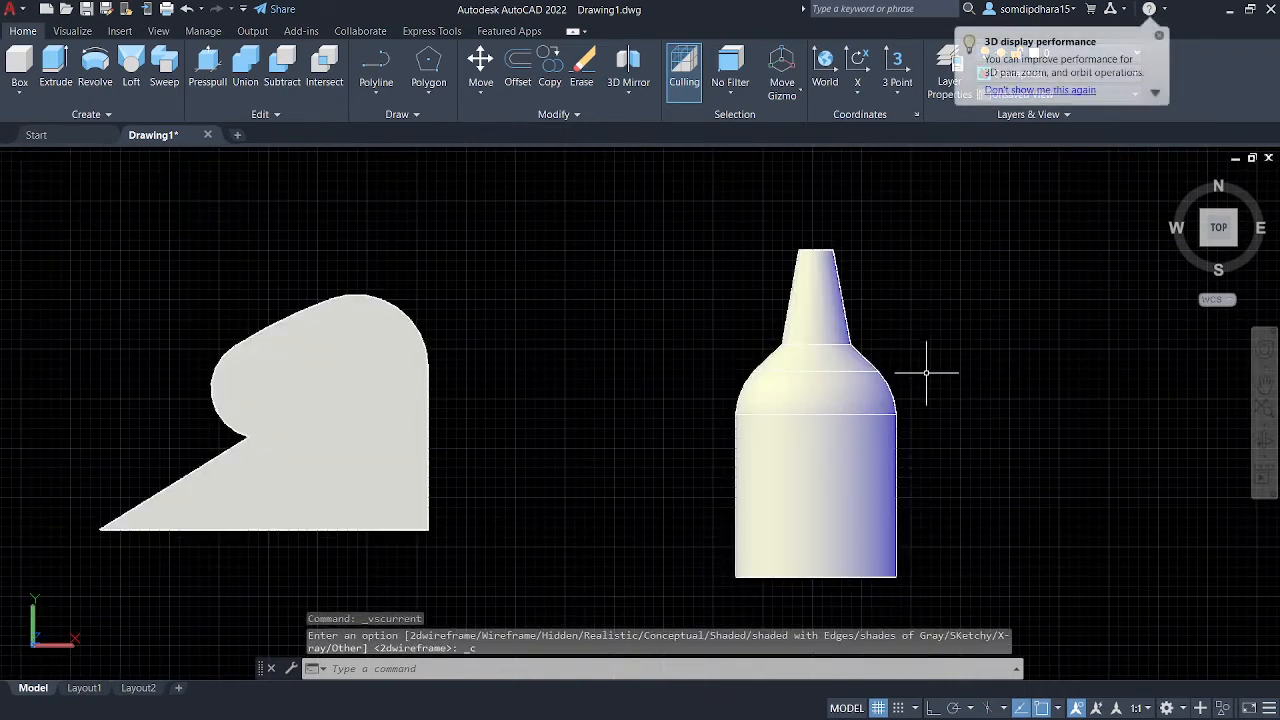
{"action": "mouse_move", "coordinate": [627, 490]}
{"action": "middle_mouse_down"}
{"action": "mouse_move", "coordinate": [646, 486]}
{"action": "mouse_move", "coordinate": [663, 446]}
{"action": "mouse_move", "coordinate": [651, 474]}
{"action": "mouse_move", "coordinate": [686, 323]}
{"action": "mouse_move", "coordinate": [615, 272]}
{"action": "mouse_move", "coordinate": [580, 290]}
{"action": "mouse_move", "coordinate": [357, 314]}
{"action": "mouse_move", "coordinate": [425, 400]}
{"action": "middle_mouse_up"}
{"action": "scroll", "coordinate": [425, 405], "scroll_direction": "up", "scroll_amount": 6}
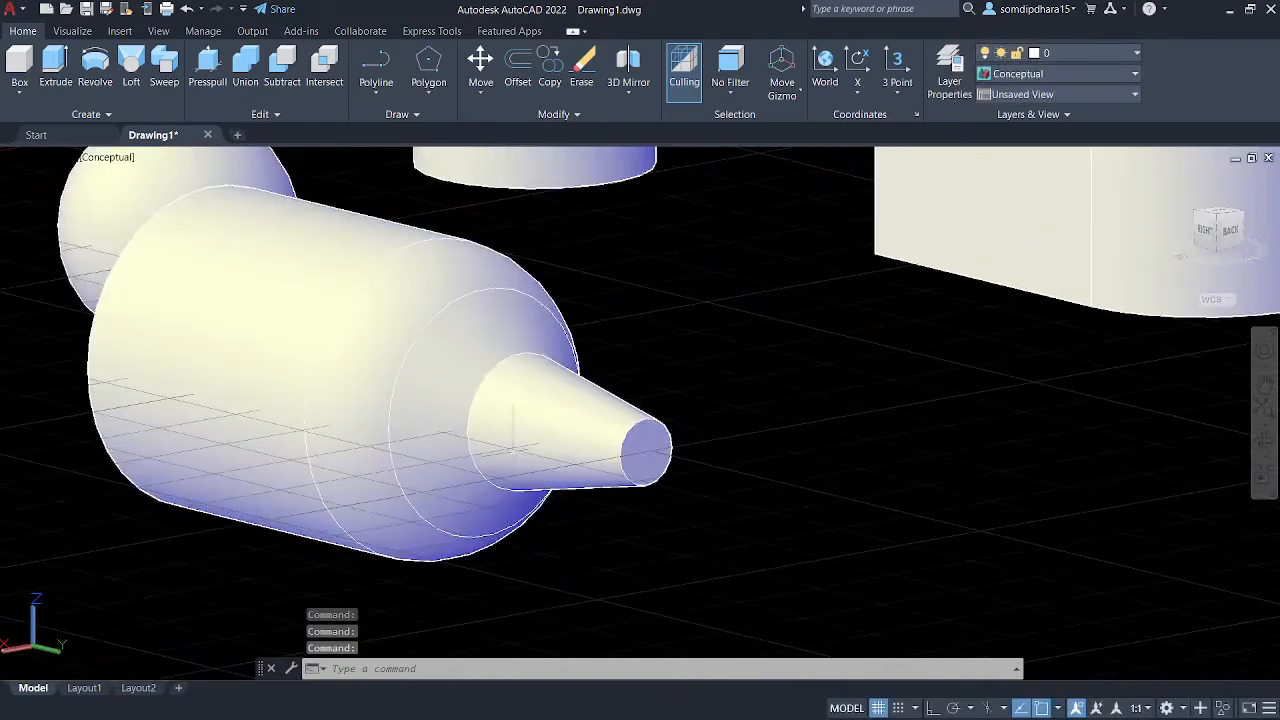
{"action": "middle_click_drag", "start_coordinate": [568, 521], "coordinate": [680, 520], "text": "shift"}
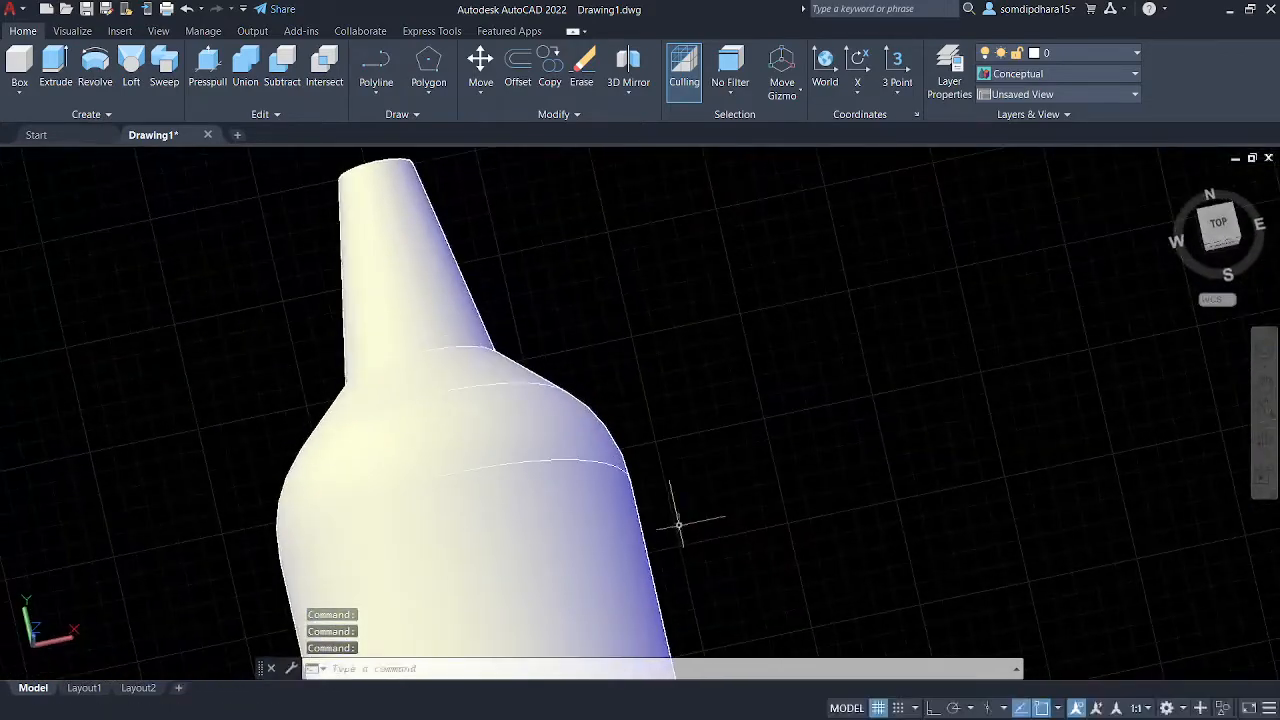
{"action": "scroll", "coordinate": [670, 490], "scroll_direction": "down", "scroll_amount": 5}
{"action": "middle_click_drag", "start_coordinate": [657, 457], "coordinate": [637, 378], "text": "shift"}
{"action": "scroll", "coordinate": [674, 341], "scroll_direction": "up", "scroll_amount": 2}
- Move the bottle along the X axis, closer to the extruded curved shape, and deselect it
{"action": "left_click", "coordinate": [636, 298]}
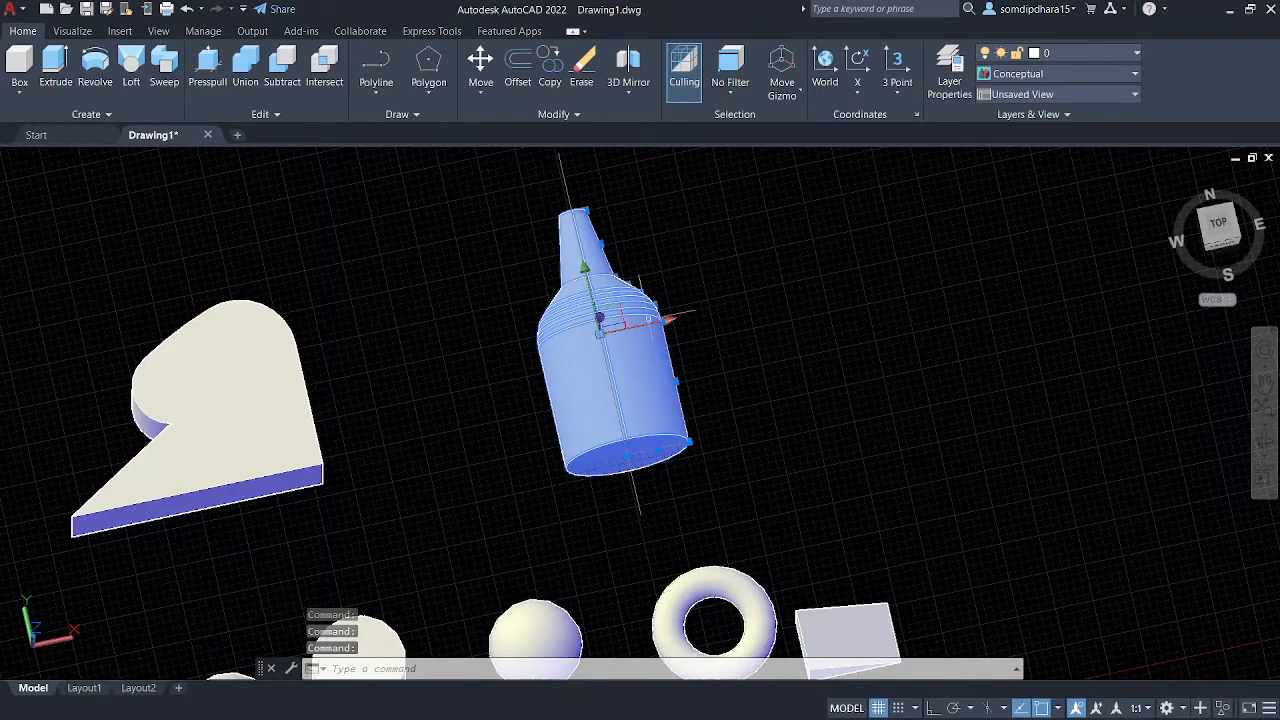
{"action": "left_click", "coordinate": [600, 325]}
{"action": "key", "text": "Escape"}
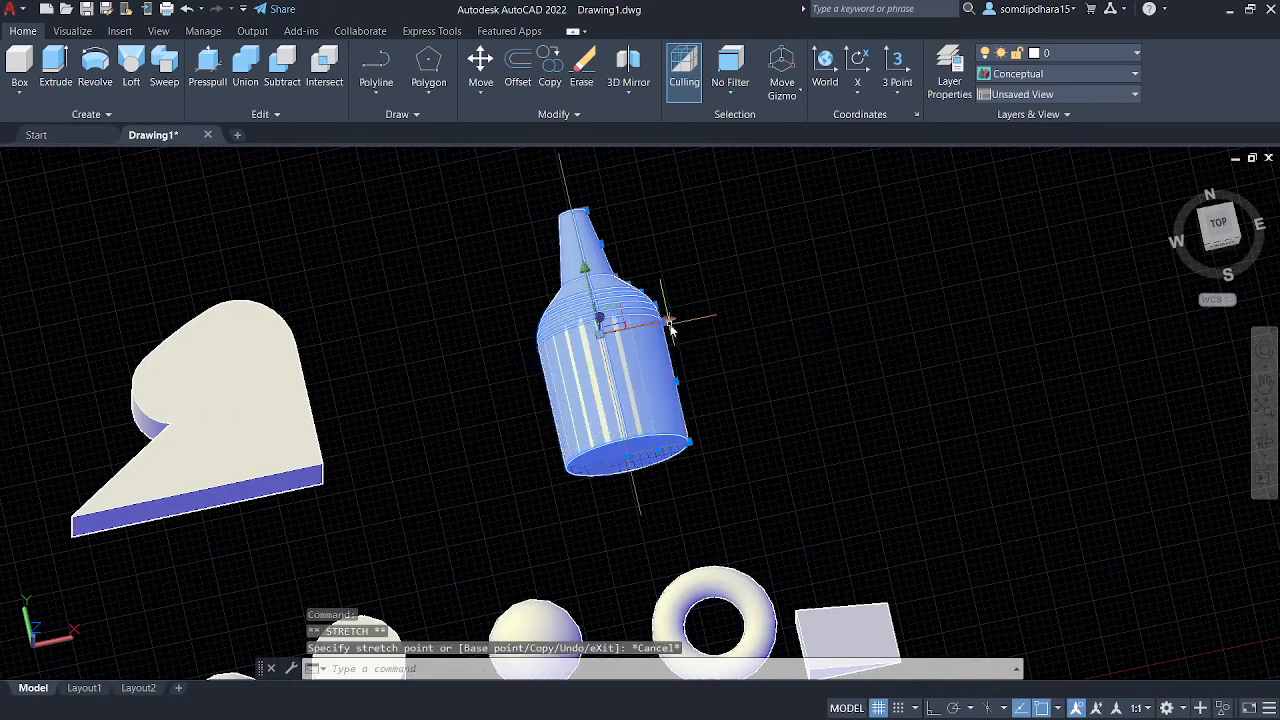
{"action": "left_click", "coordinate": [669, 326]}
{"action": "left_click", "coordinate": [480, 350]}
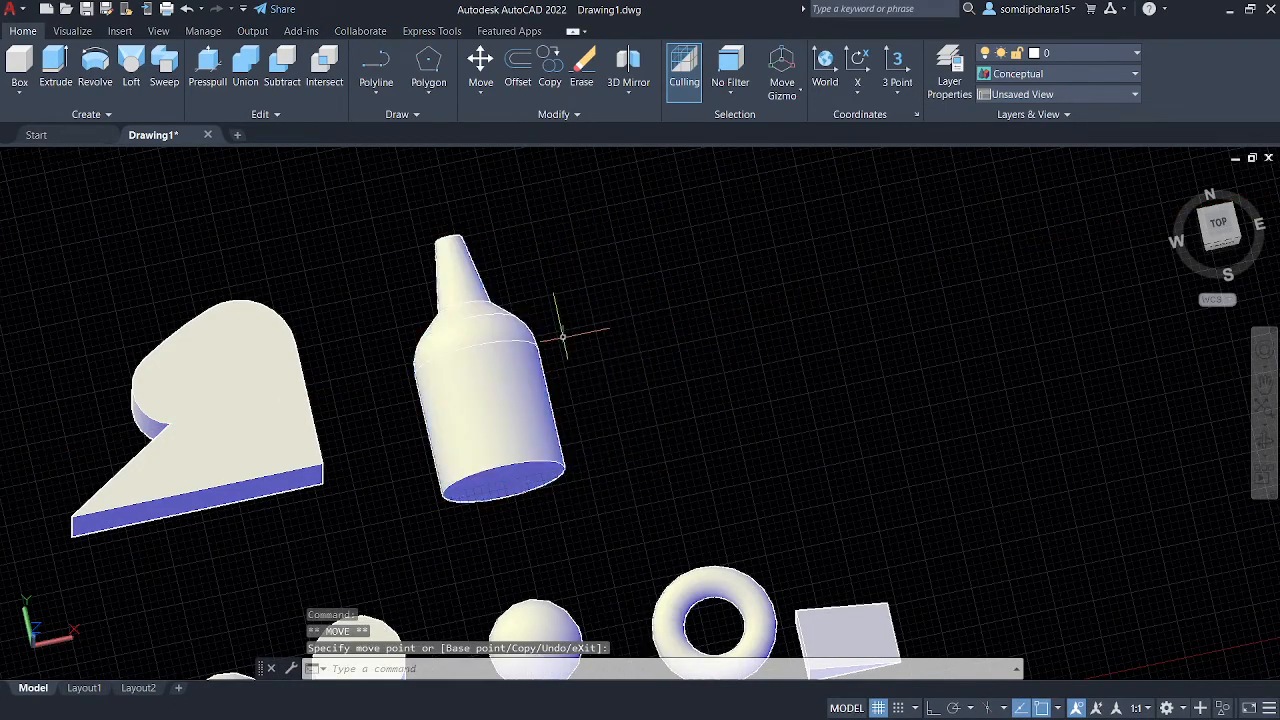
{"action": "key", "text": "Escape"}
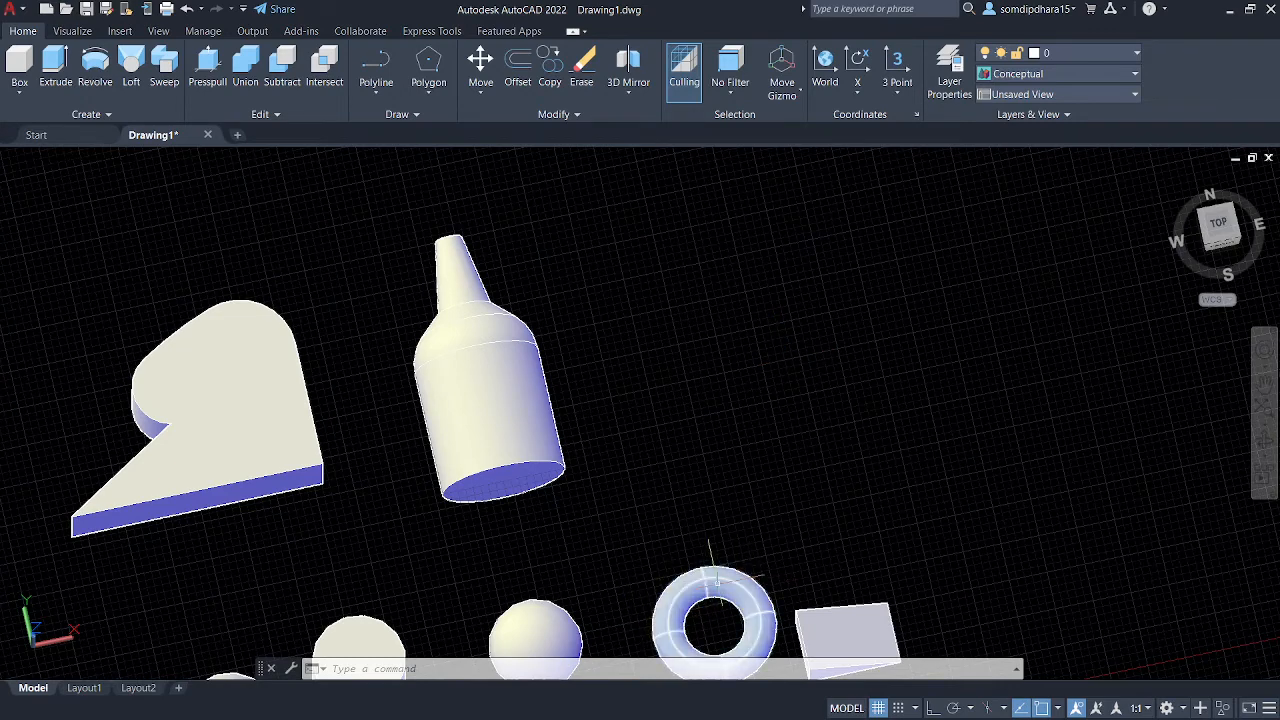
- Return to the Top view and draw a vertical line about 3 long in the empty area east of the bottle
{"action": "mouse_move", "coordinate": [714, 578]}
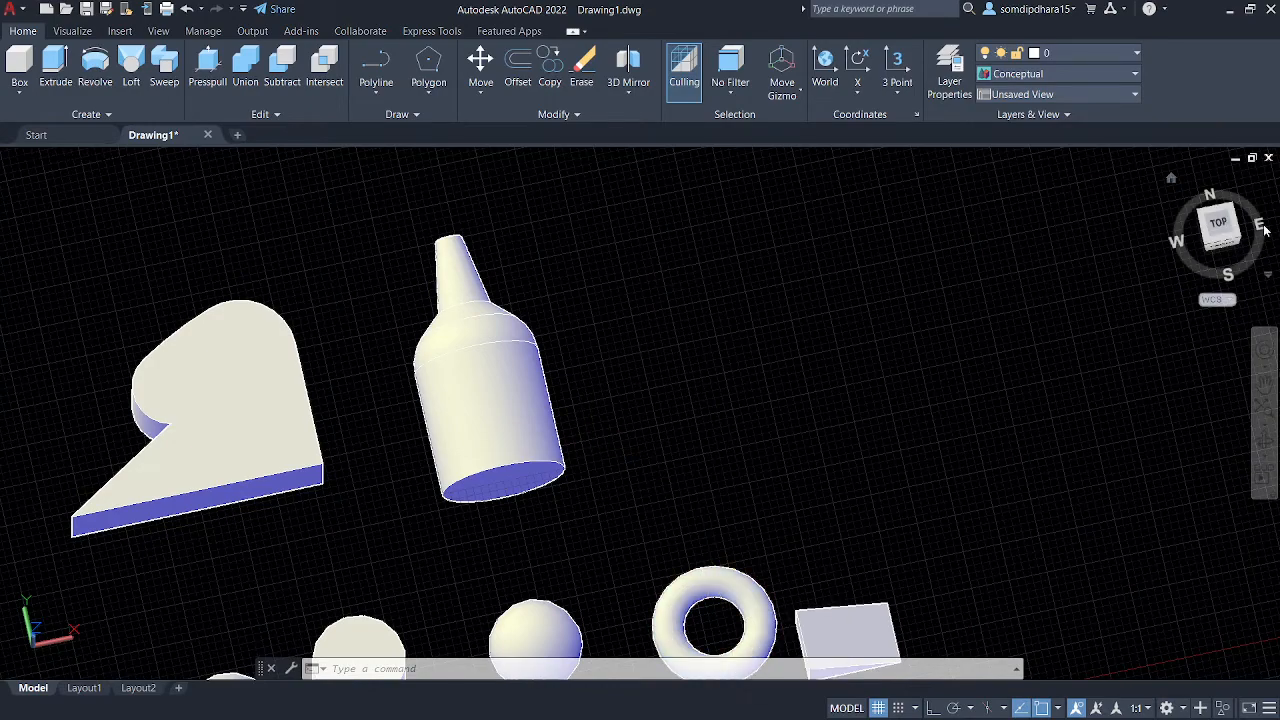
{"action": "left_click", "coordinate": [1218, 224]}
{"action": "scroll", "coordinate": [863, 328], "scroll_direction": "up", "scroll_amount": 2}
{"action": "middle_click_drag", "start_coordinate": [866, 329], "coordinate": [797, 331]}
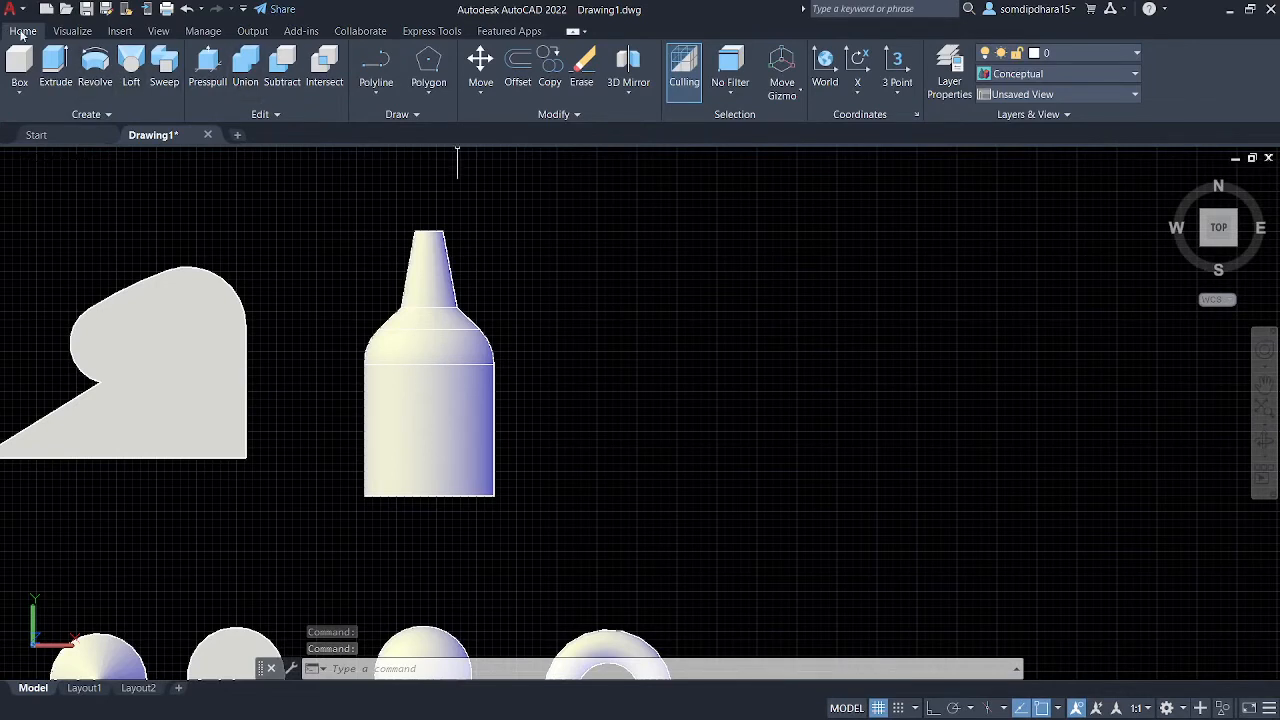
{"action": "left_click", "coordinate": [376, 93]}
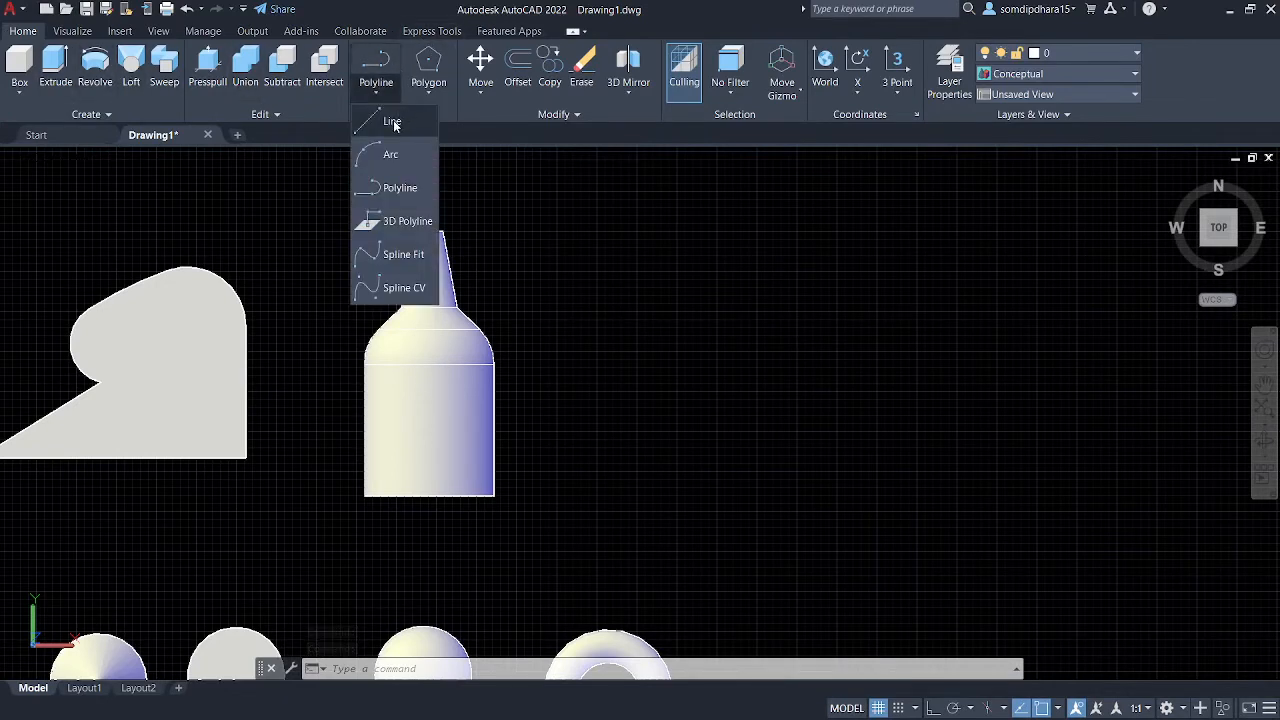
{"action": "left_click", "coordinate": [390, 120]}
{"action": "left_click", "coordinate": [798, 327]}
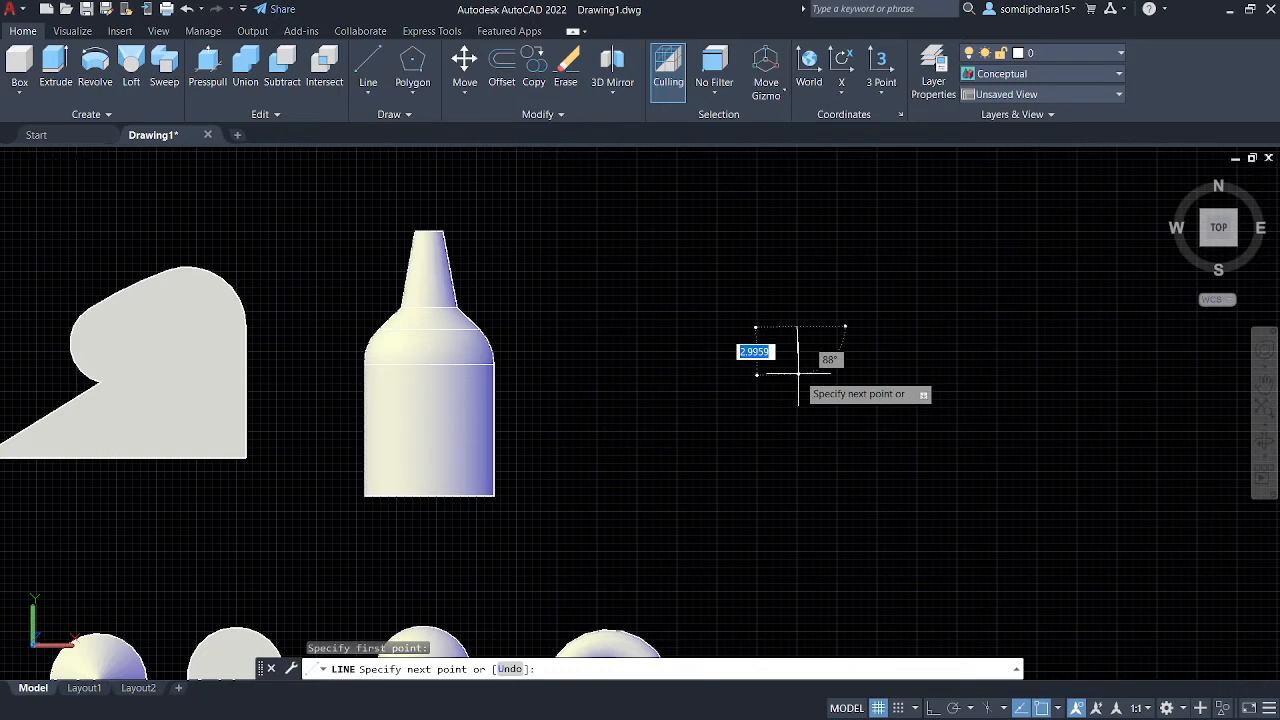
{"action": "left_click", "coordinate": [817, 373]}
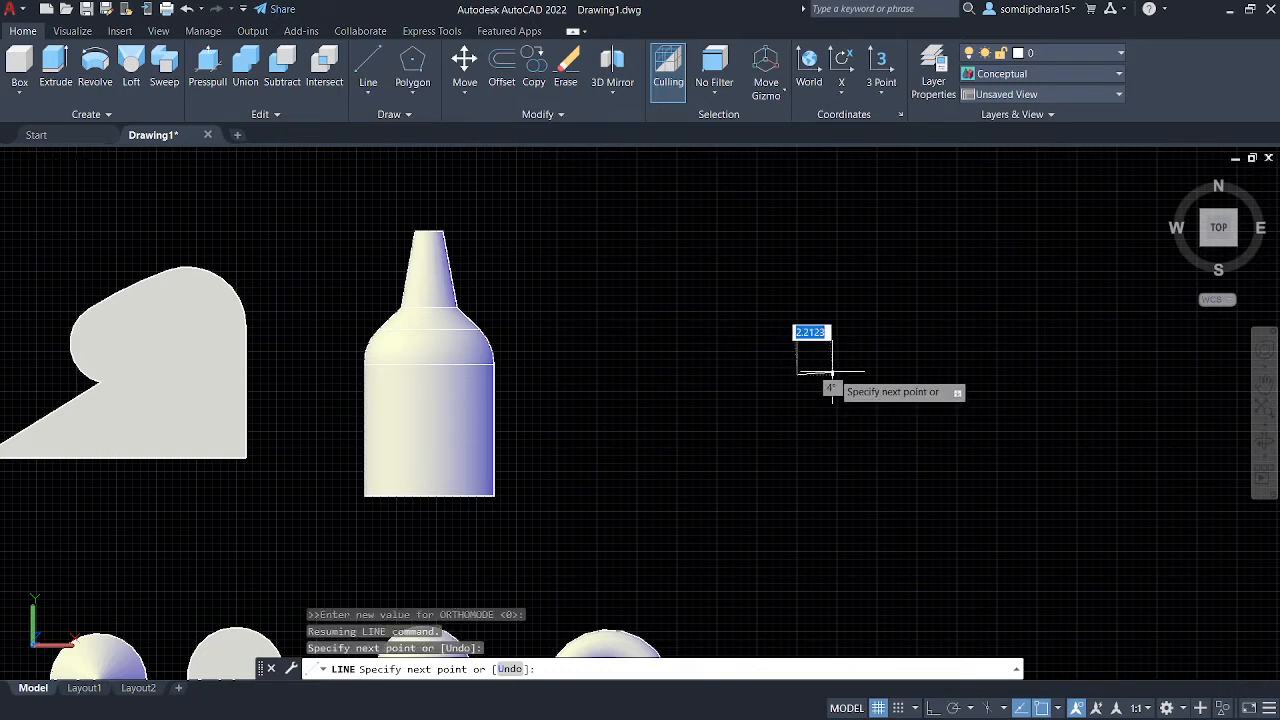
{"action": "key", "text": "Return"}
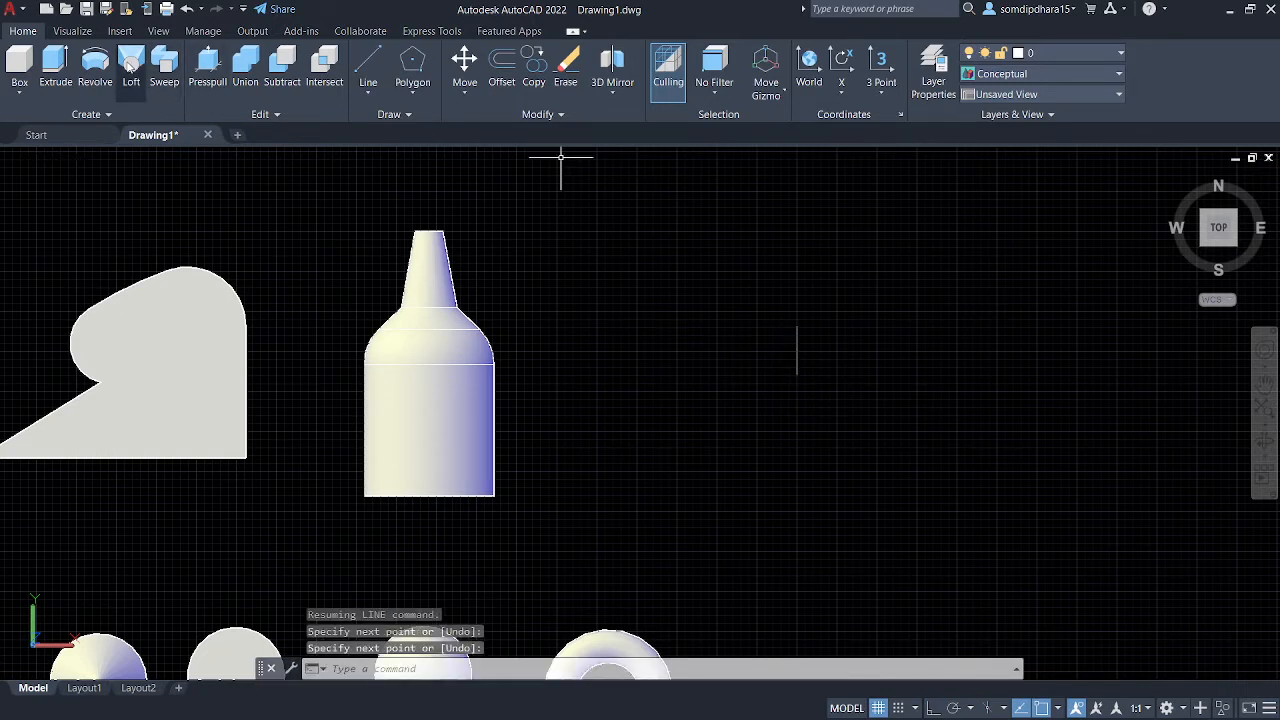
- Draw a circle of radius 2.5 east of the short vertical line, its centre level with the line's midpoint
{"action": "left_click", "coordinate": [368, 92]}
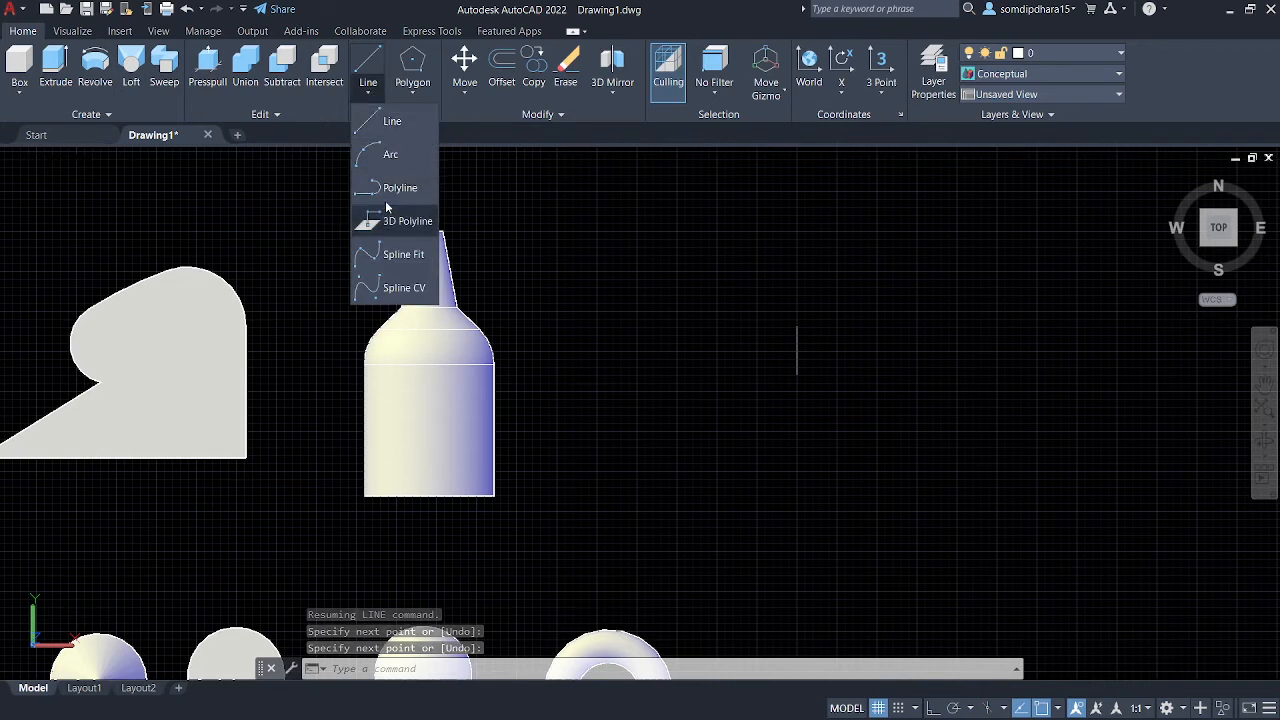
{"action": "type", "text": "c"}
{"action": "key", "text": "Return"}
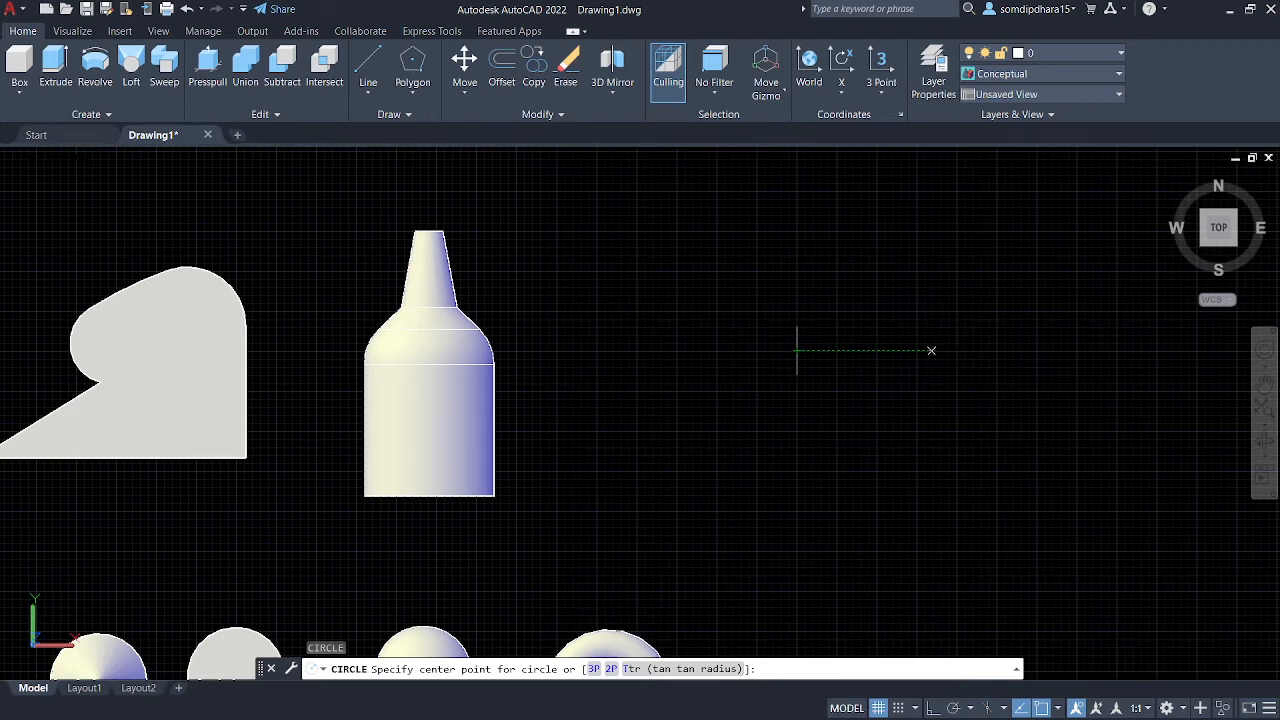
{"action": "left_click", "coordinate": [931, 350]}
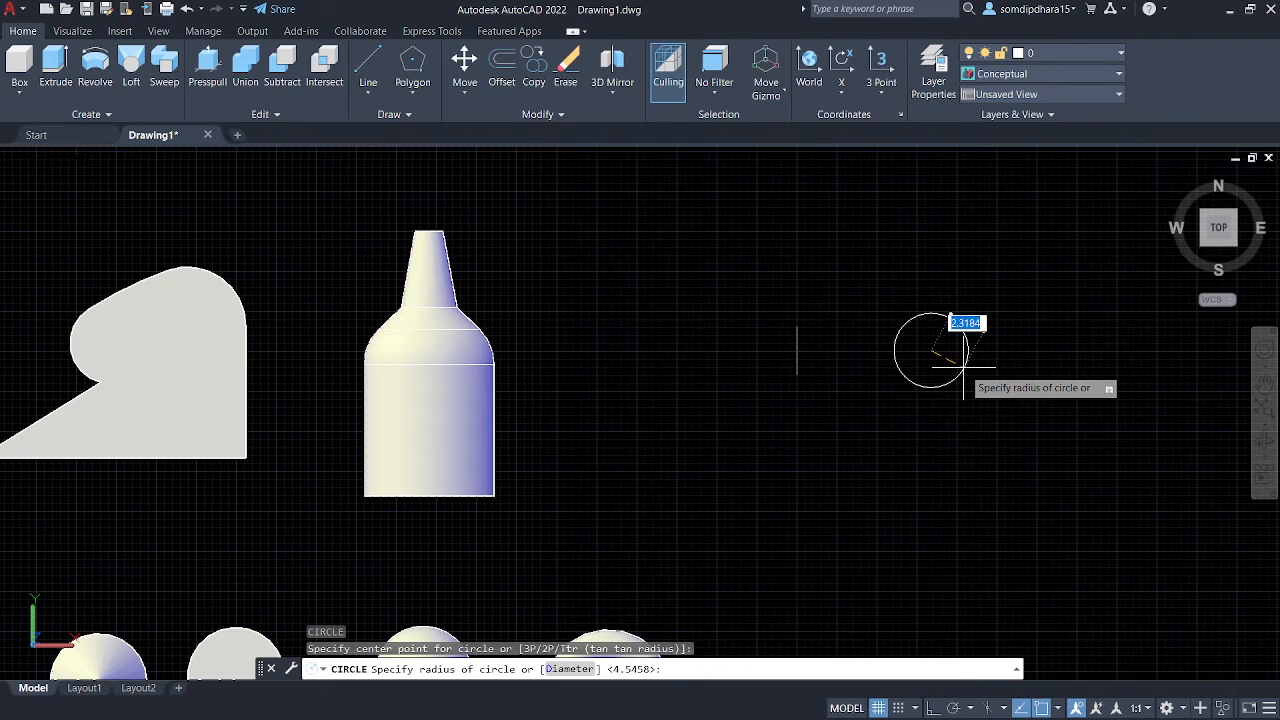
{"action": "type", "text": "2.5"}
{"action": "key", "text": "Return"}
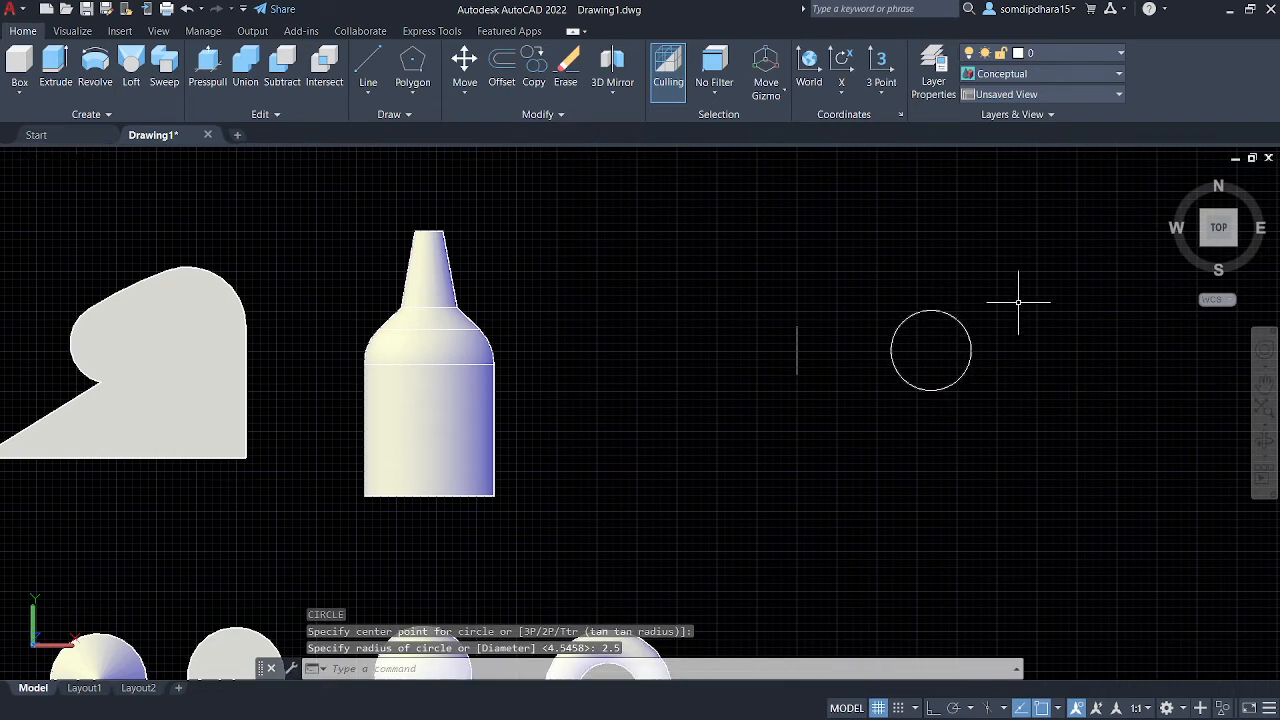
- Revolve the circle 360 degrees about the short vertical line and view the resulting ring at an angle
{"action": "scroll", "coordinate": [1029, 411], "scroll_direction": "up", "scroll_amount": 2}
{"action": "middle_click_drag", "start_coordinate": [1026, 412], "coordinate": [1046, 469]}
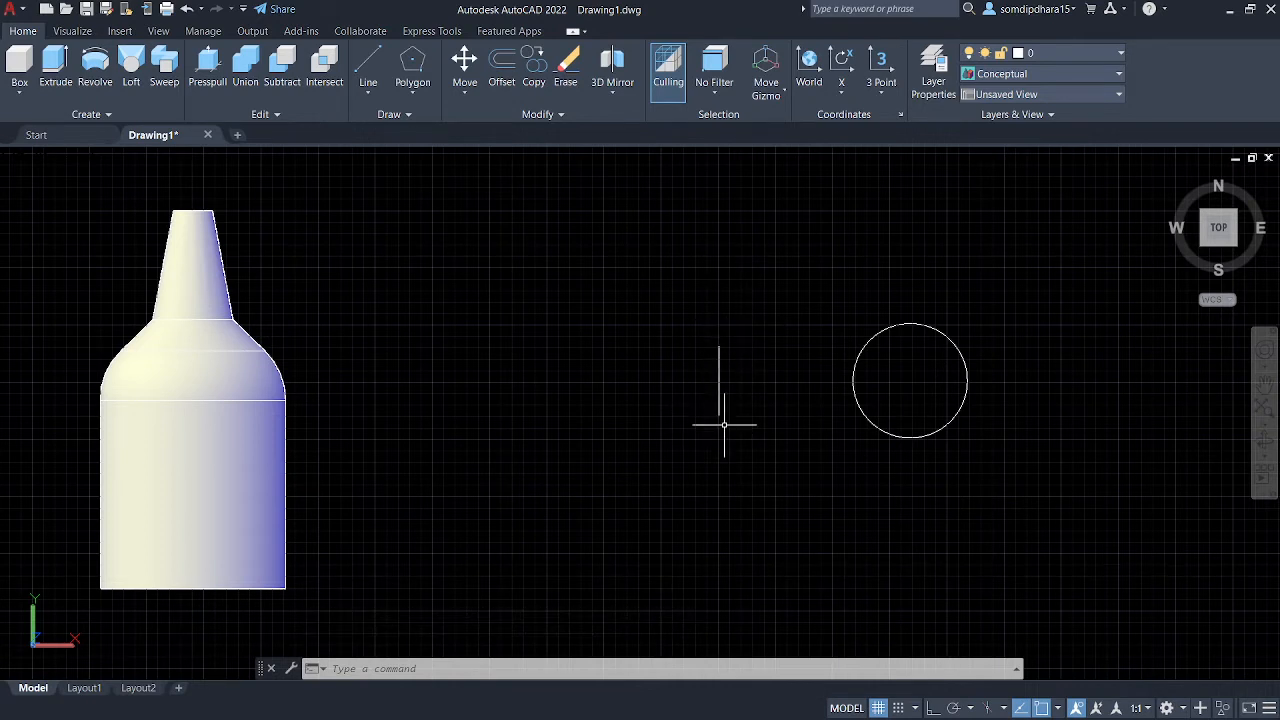
{"action": "type", "text": "R"}
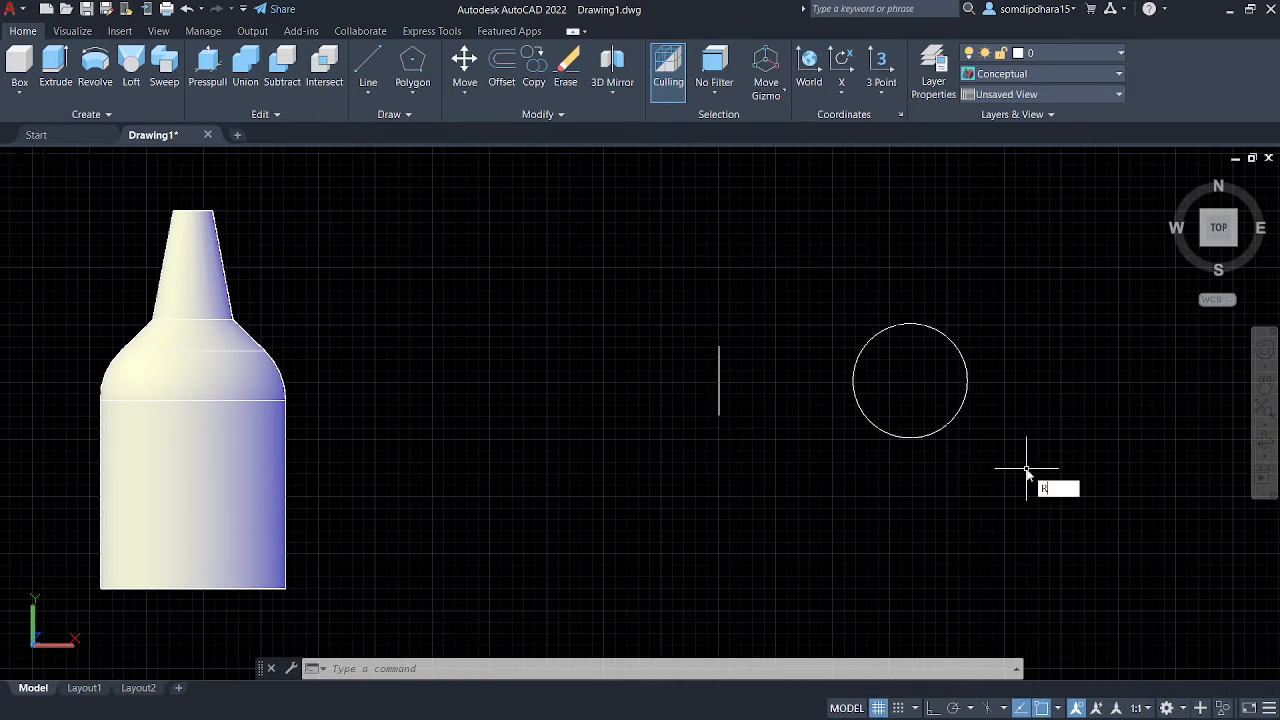
{"action": "type", "text": "EVOLVE"}
{"action": "key", "text": "Return"}
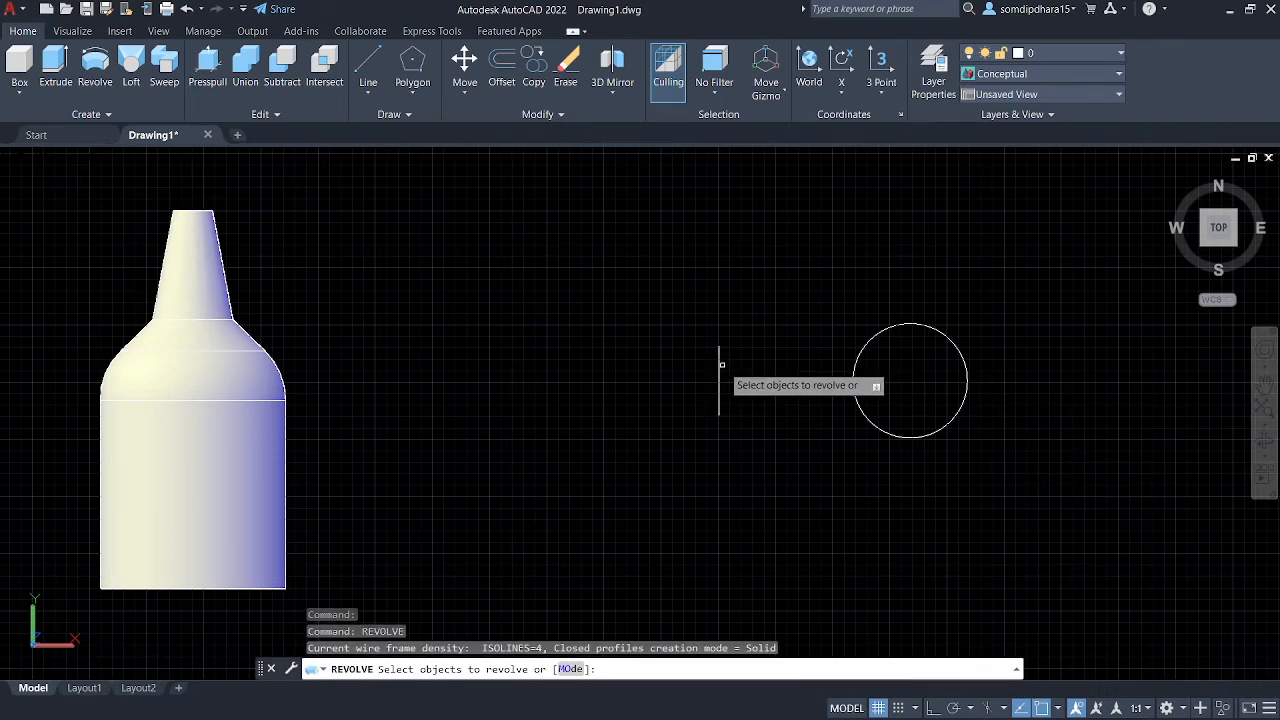
{"action": "left_click", "coordinate": [950, 341]}
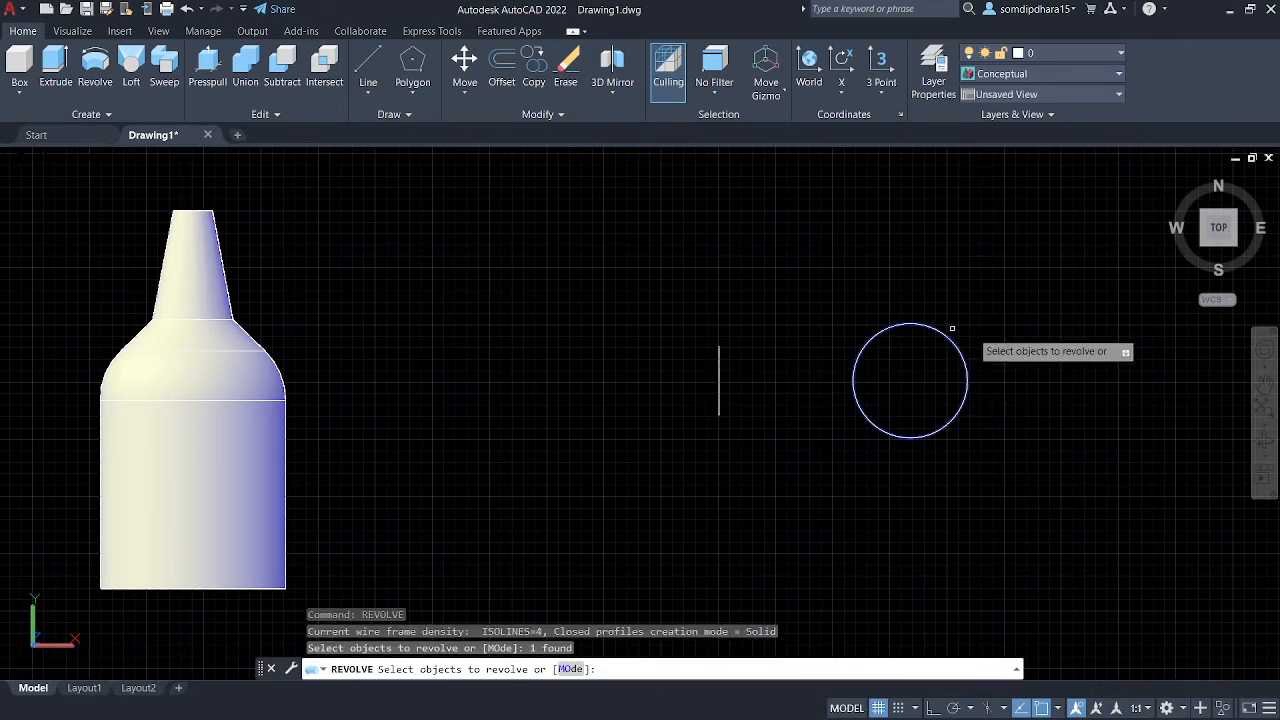
{"action": "key", "text": "Return"}
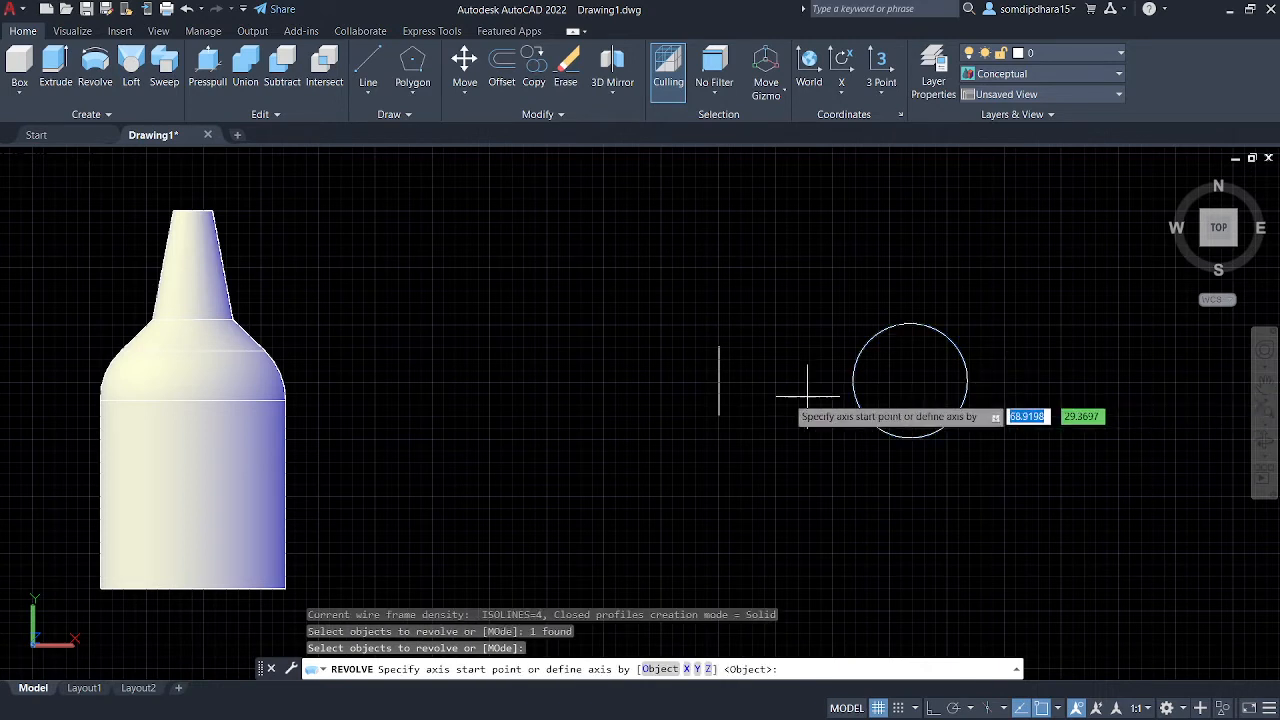
{"action": "left_click", "coordinate": [718, 350]}
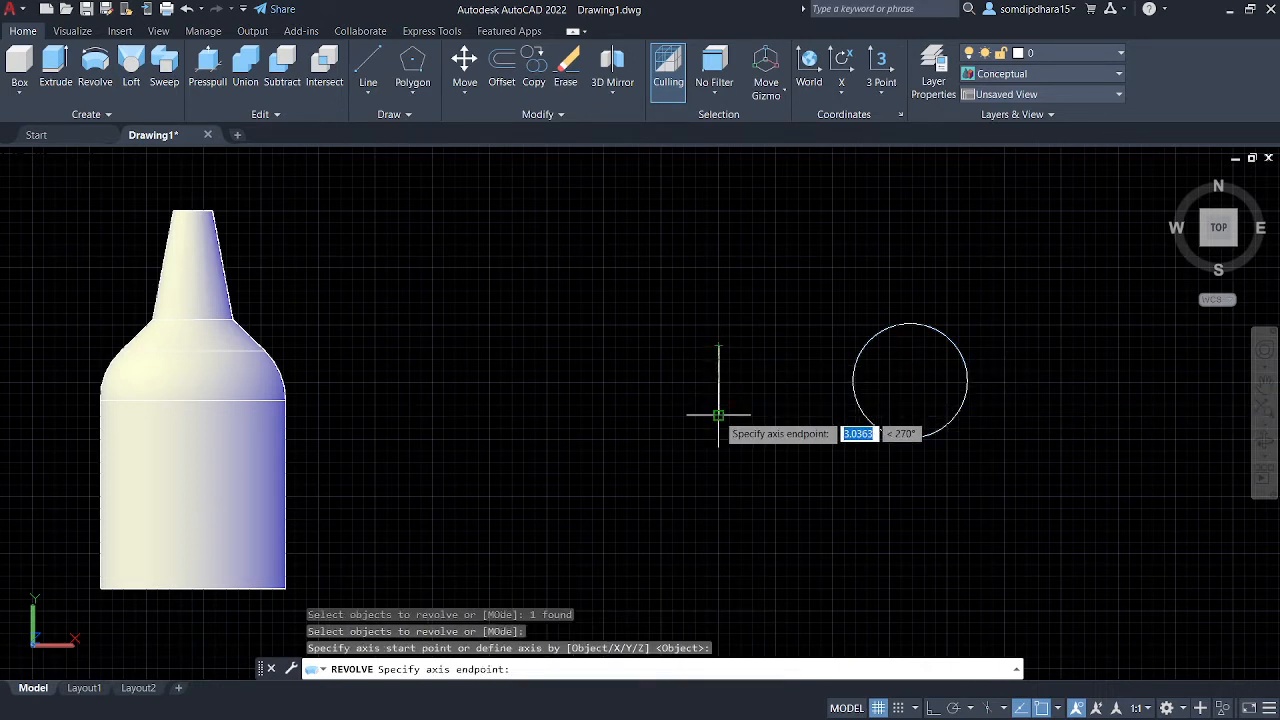
{"action": "left_click", "coordinate": [718, 415]}
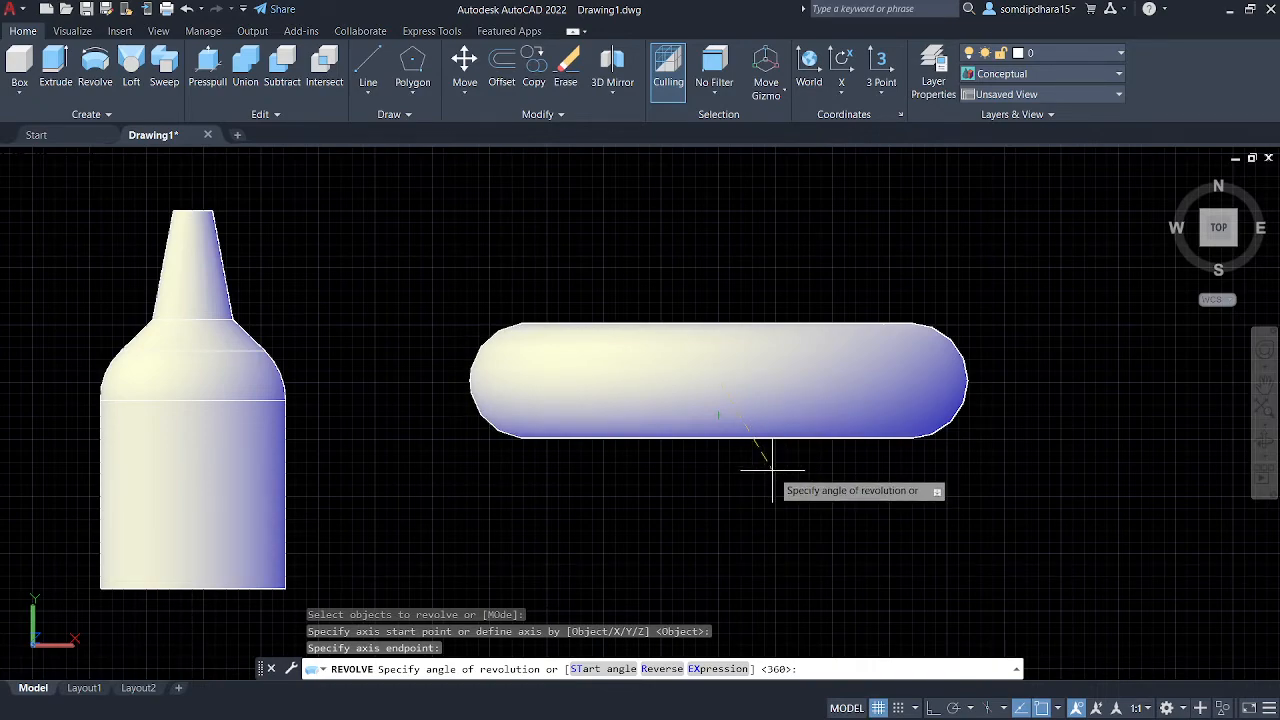
{"action": "key", "text": "Return"}
{"action": "middle_click_drag", "start_coordinate": [826, 443], "coordinate": [726, 438], "text": "shift"}
- Delete the revolved ring and the short axis line, returning to the Top view
{"action": "left_click", "coordinate": [781, 332]}
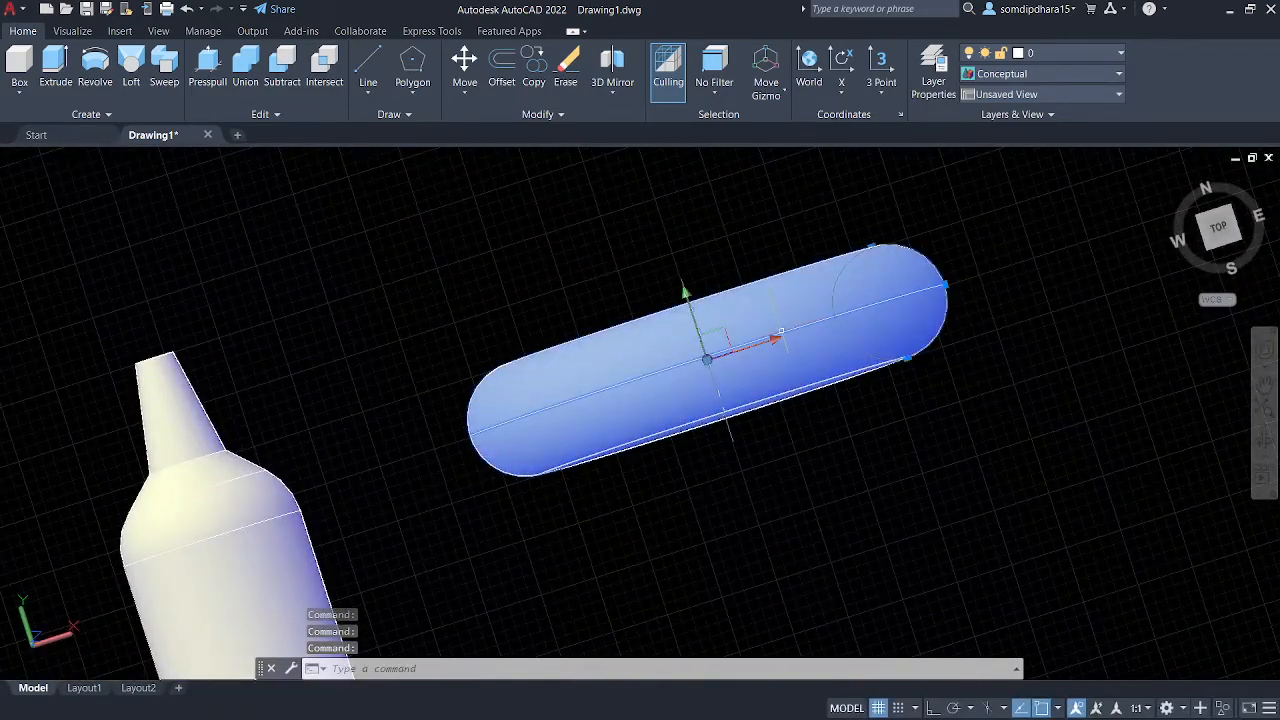
{"action": "key", "text": "Delete"}
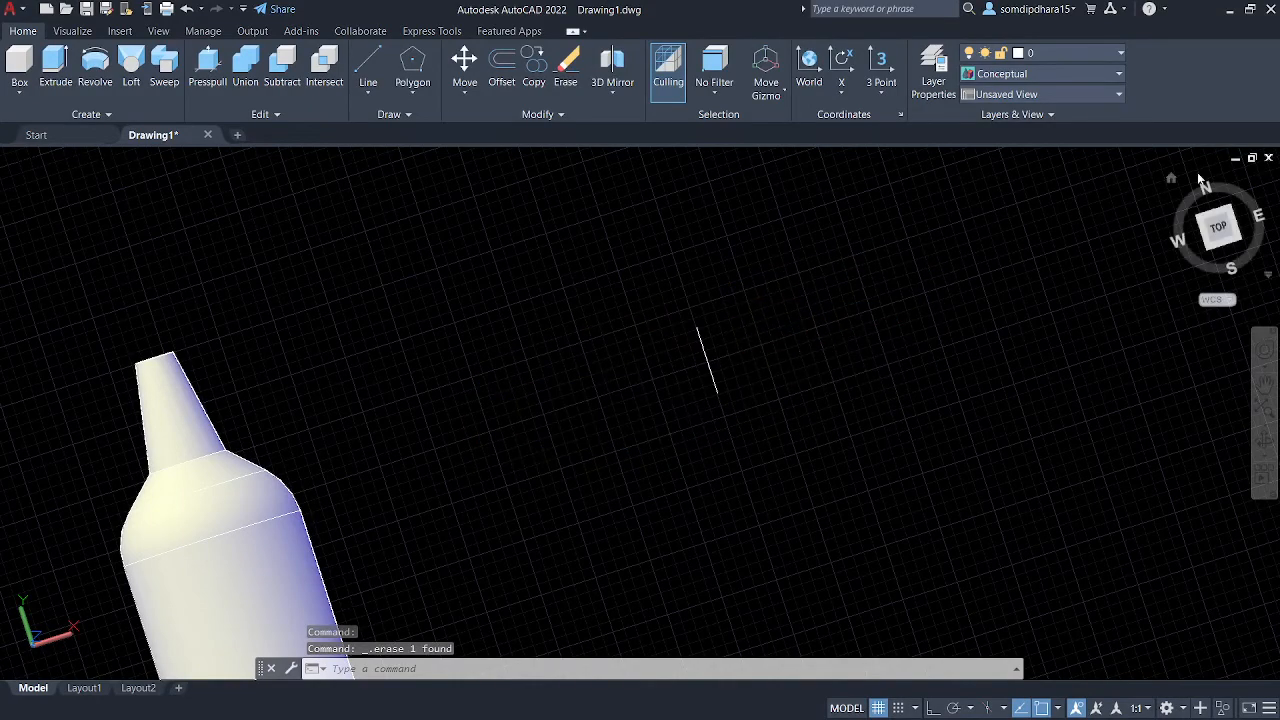
{"action": "left_click", "coordinate": [1228, 232]}
{"action": "scroll", "coordinate": [857, 334], "scroll_direction": "up", "scroll_amount": 3}
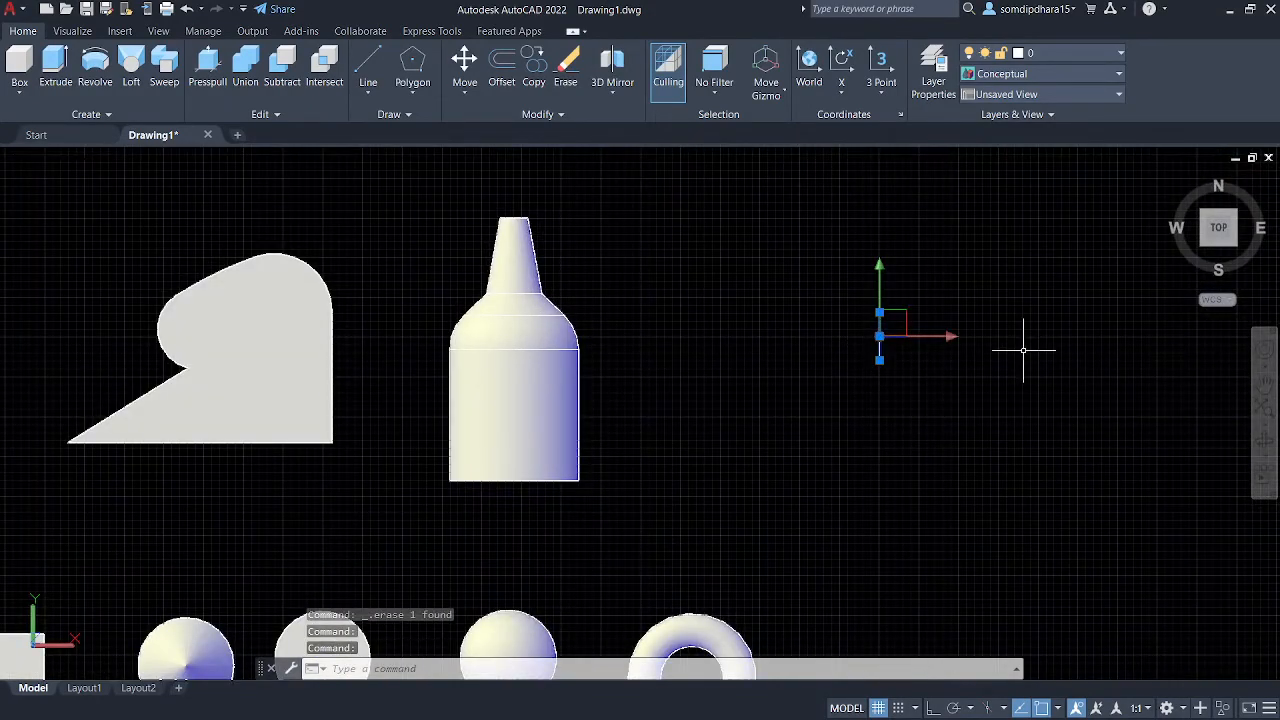
- Switch to the southwest isometric view and draw a 6 by 6 rectangle in the empty area behind the torus
{"action": "scroll", "coordinate": [657, 335], "scroll_direction": "up", "scroll_amount": 2}
{"action": "middle_click_drag", "start_coordinate": [657, 335], "coordinate": [527, 416]}
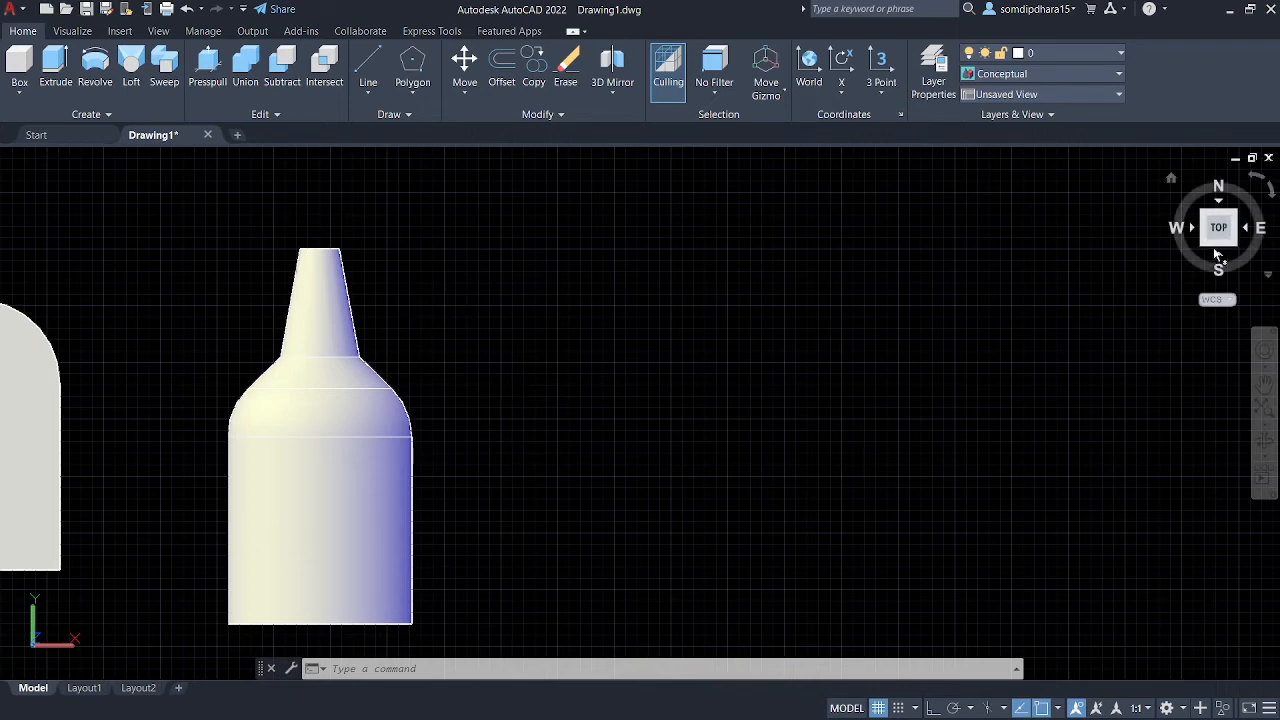
{"action": "left_click", "coordinate": [1204, 250]}
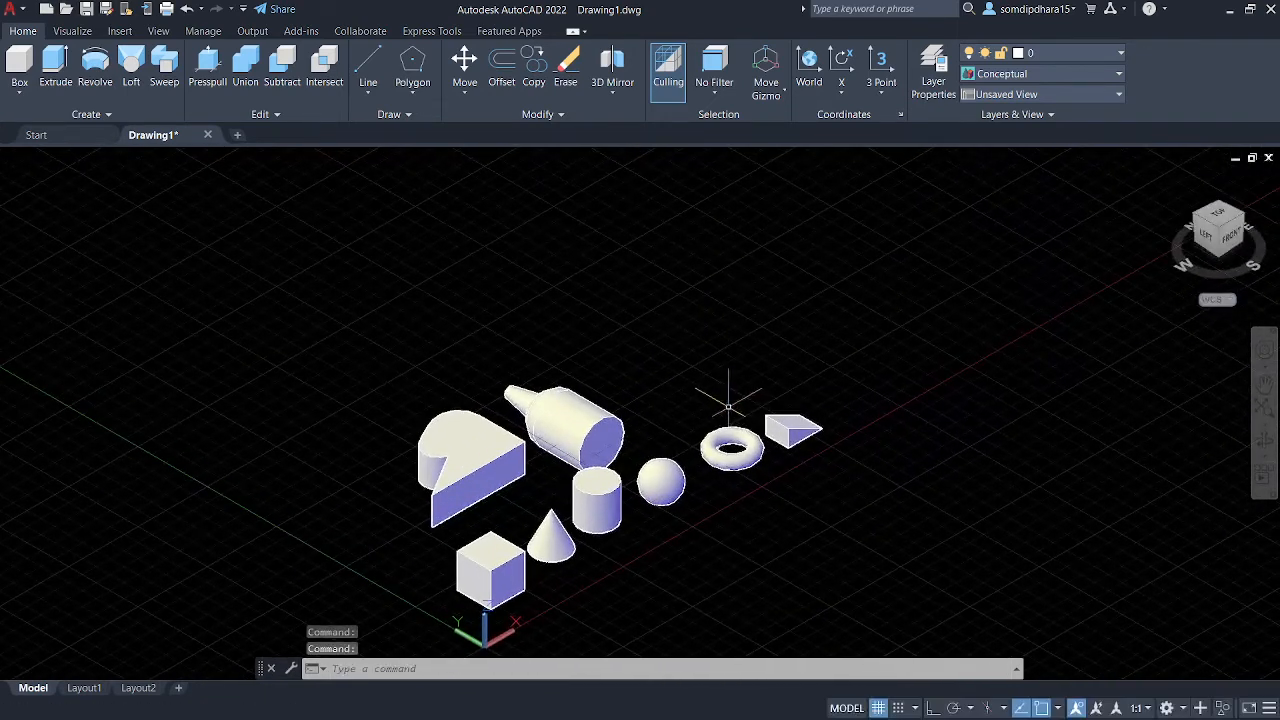
{"action": "scroll", "coordinate": [685, 403], "scroll_direction": "up", "scroll_amount": 4}
{"action": "scroll", "coordinate": [660, 415], "scroll_direction": "up", "scroll_amount": 2}
{"action": "middle_click_drag", "start_coordinate": [643, 423], "coordinate": [777, 163]}
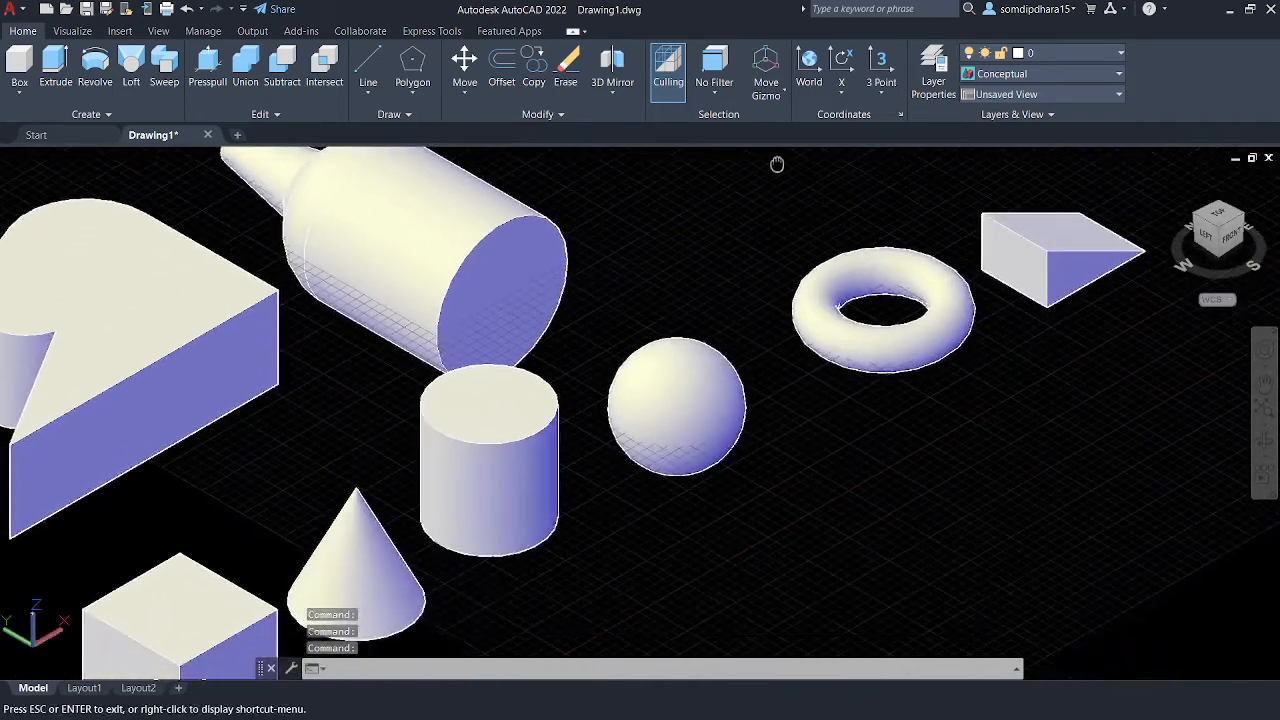
{"action": "scroll", "coordinate": [770, 212], "scroll_direction": "down", "scroll_amount": 3}
{"action": "middle_click_drag", "start_coordinate": [770, 212], "coordinate": [614, 437]}
{"action": "scroll", "coordinate": [591, 374], "scroll_direction": "up", "scroll_amount": 3}
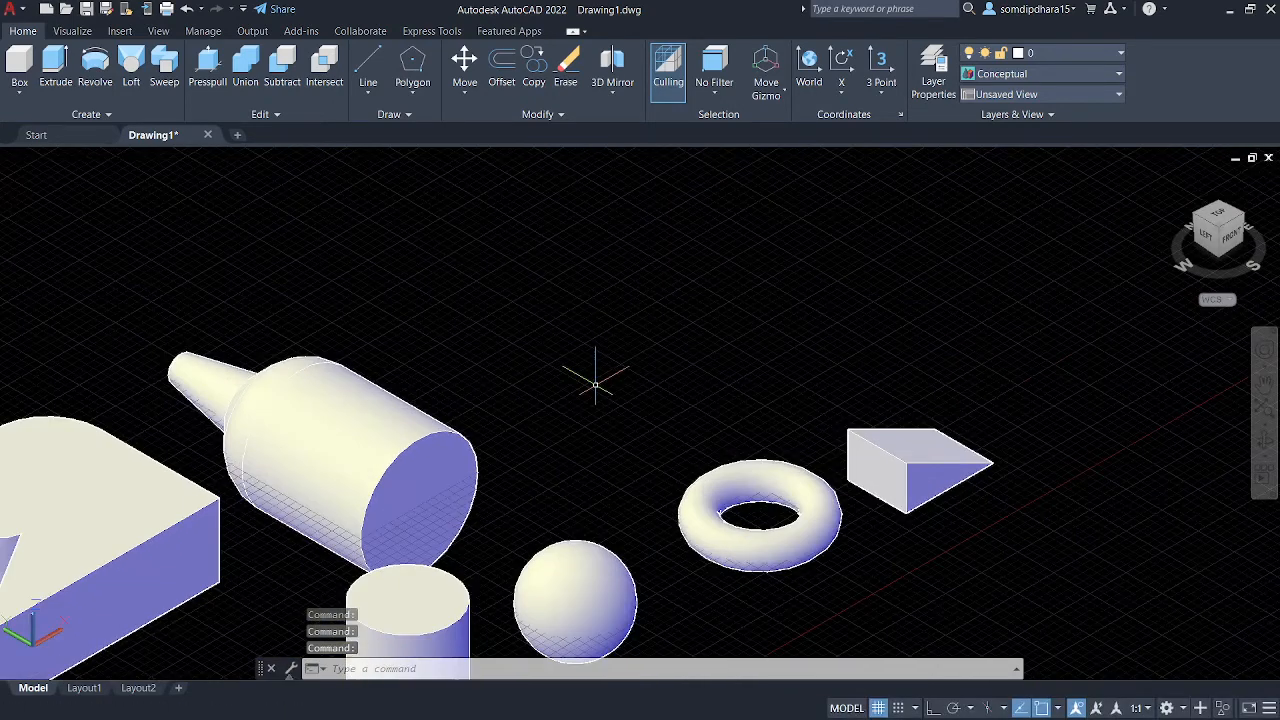
{"action": "middle_click_drag", "start_coordinate": [591, 374], "coordinate": [554, 449]}
{"action": "key", "text": "Escape"}
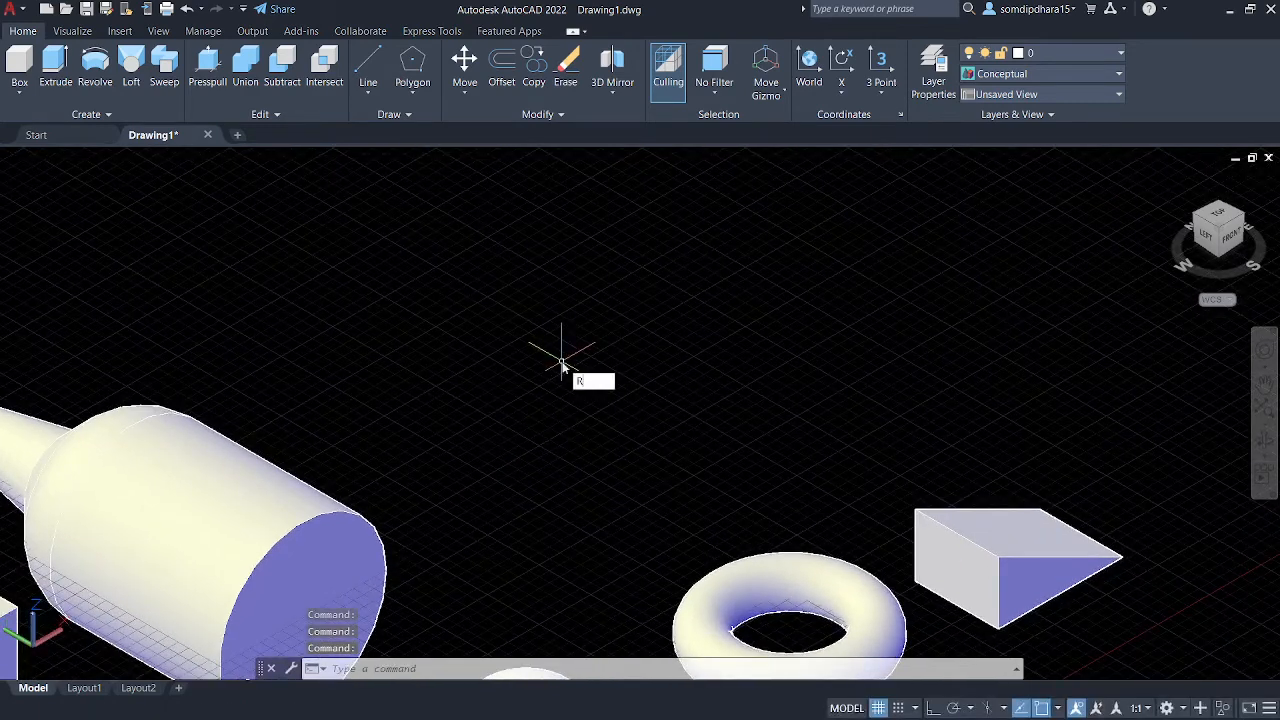
{"action": "type", "text": "REC"}
{"action": "key", "text": "Return"}
{"action": "left_click", "coordinate": [606, 481]}
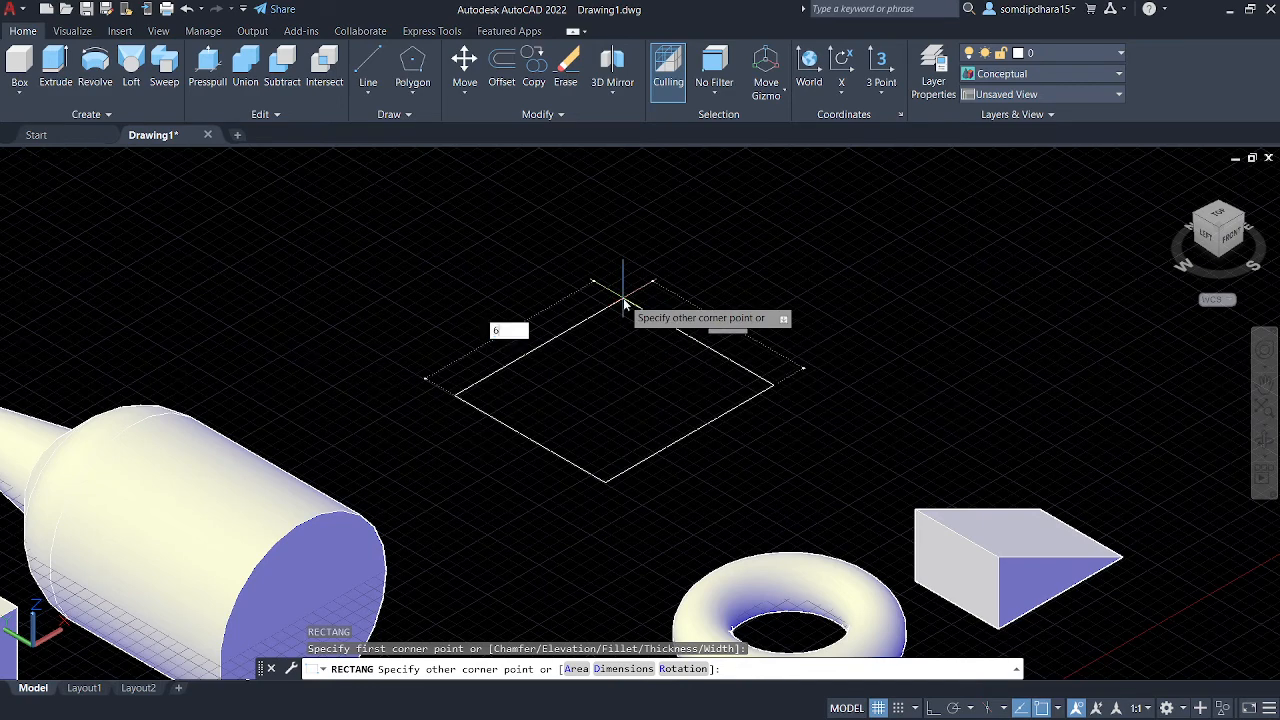
{"action": "key", "text": "Tab"}
{"action": "type", "text": "6"}
{"action": "key", "text": "Return"}
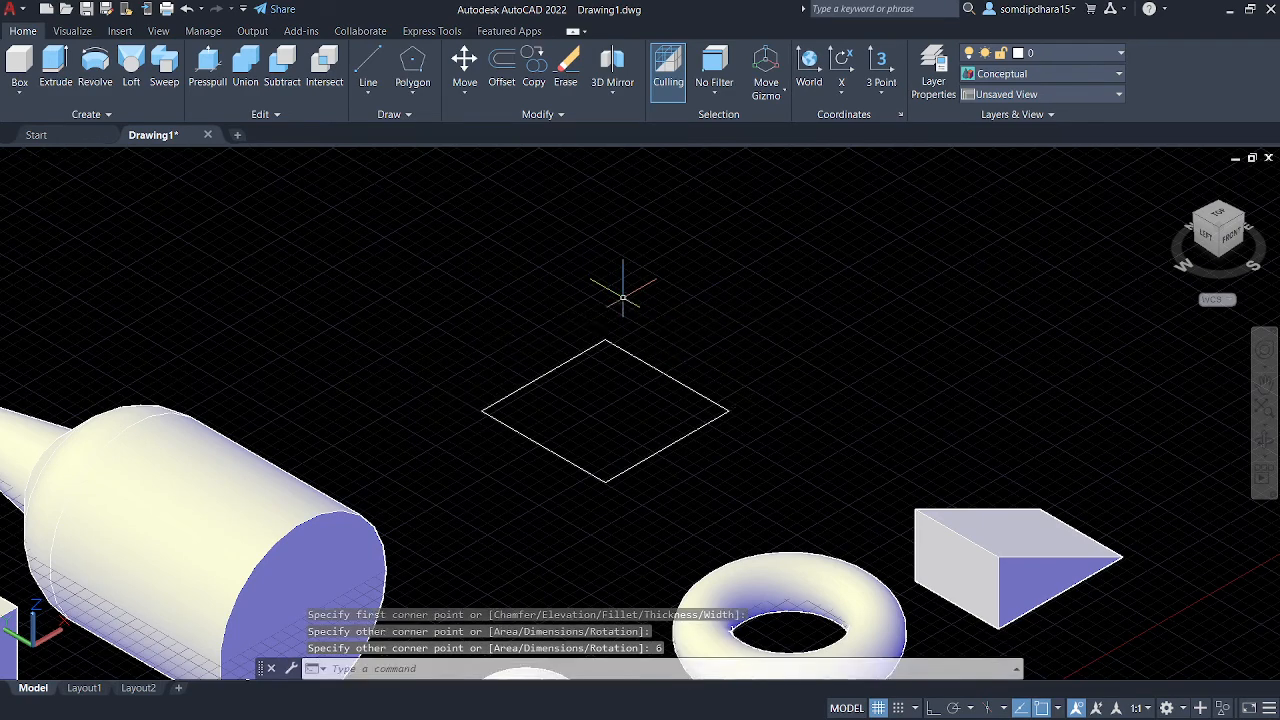
- Extrude the square to a height of 6 to form a cube
{"action": "type", "text": "EXT"}
{"action": "key", "text": "Return"}
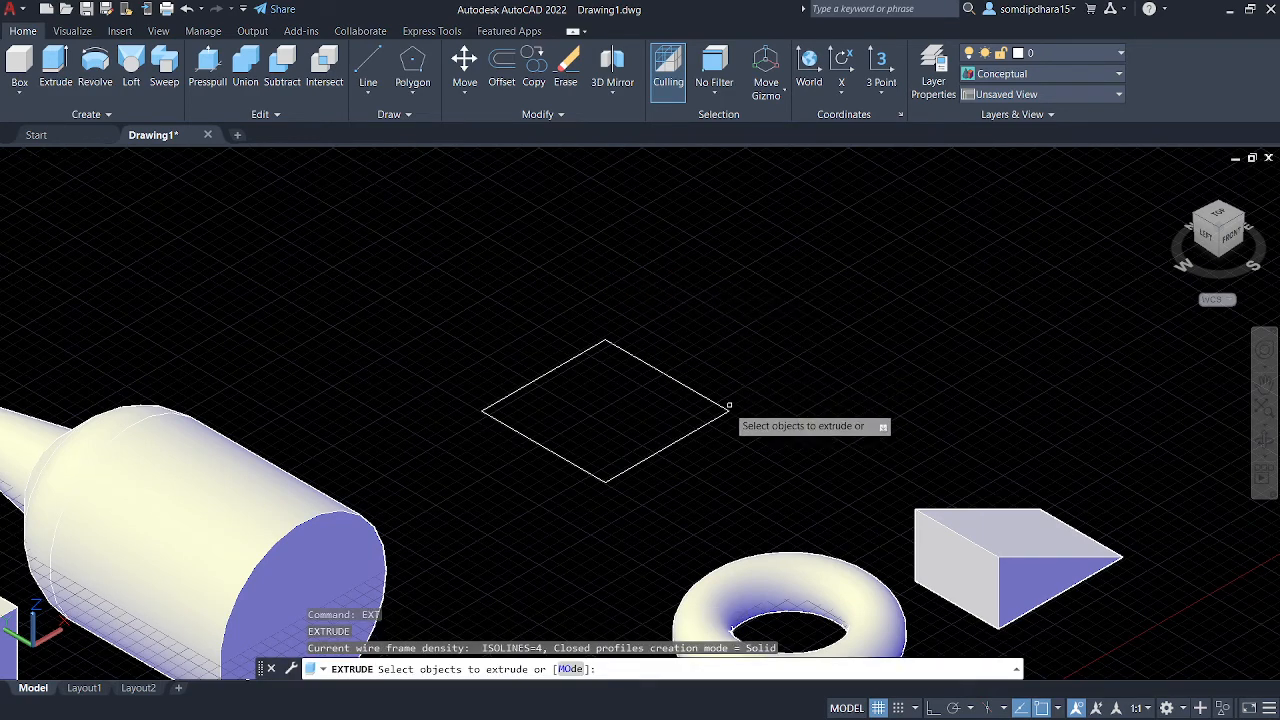
{"action": "left_click", "coordinate": [729, 410]}
{"action": "key", "text": "Return"}
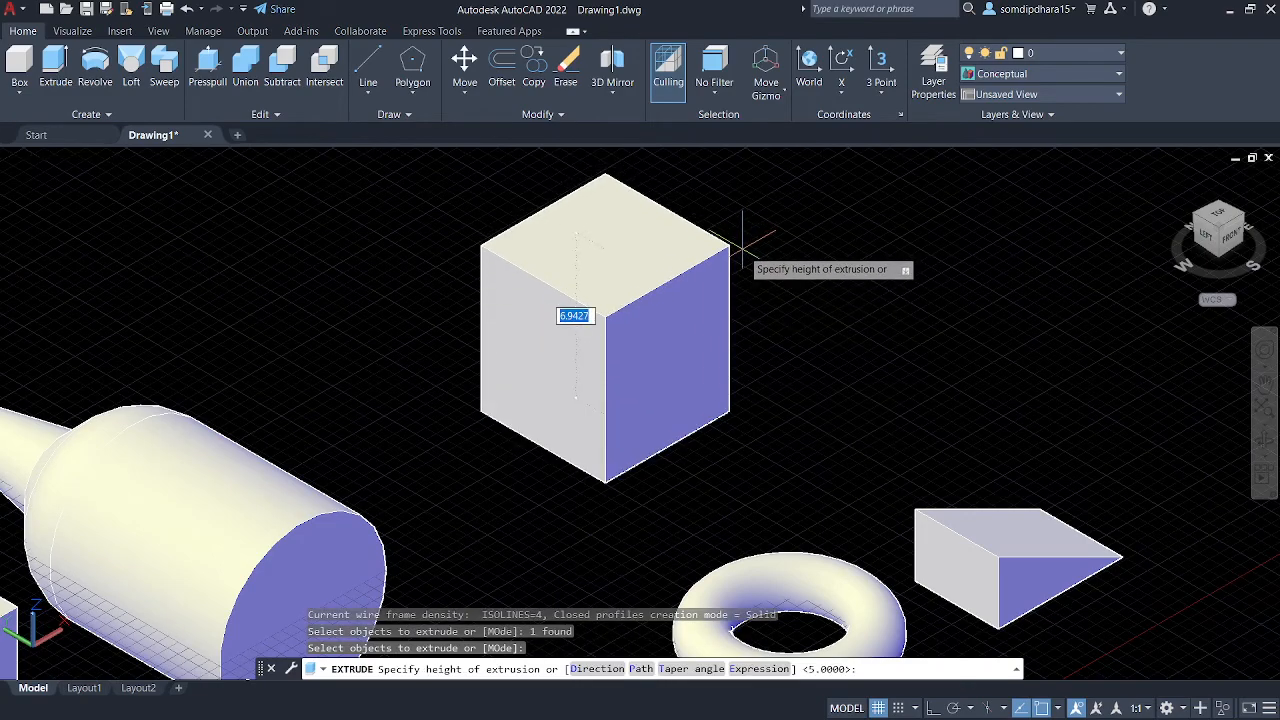
{"action": "type", "text": "6"}
{"action": "key", "text": "Return"}
- Create a sphere of radius 1.5 in the empty area east of the new cube
{"action": "middle_click_drag", "start_coordinate": [820, 400], "coordinate": [754, 424], "text": "shift"}
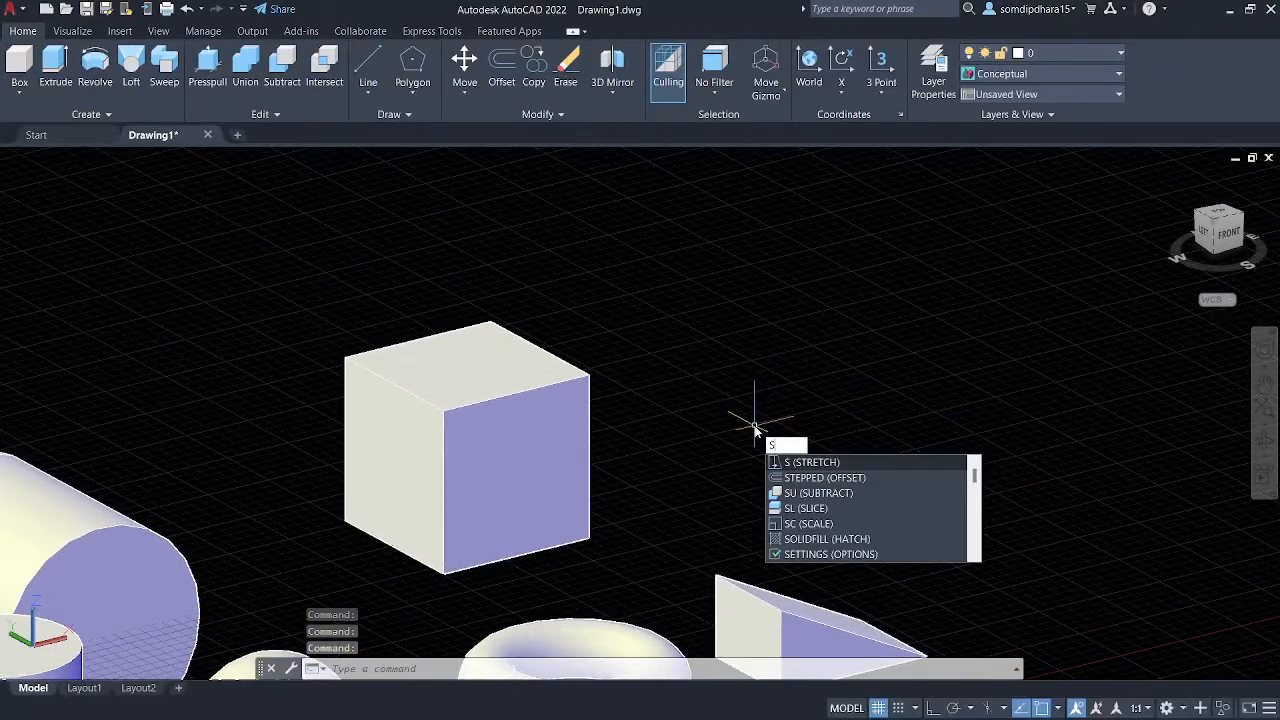
{"action": "type", "text": "HERE"}
{"action": "key", "text": "Return"}
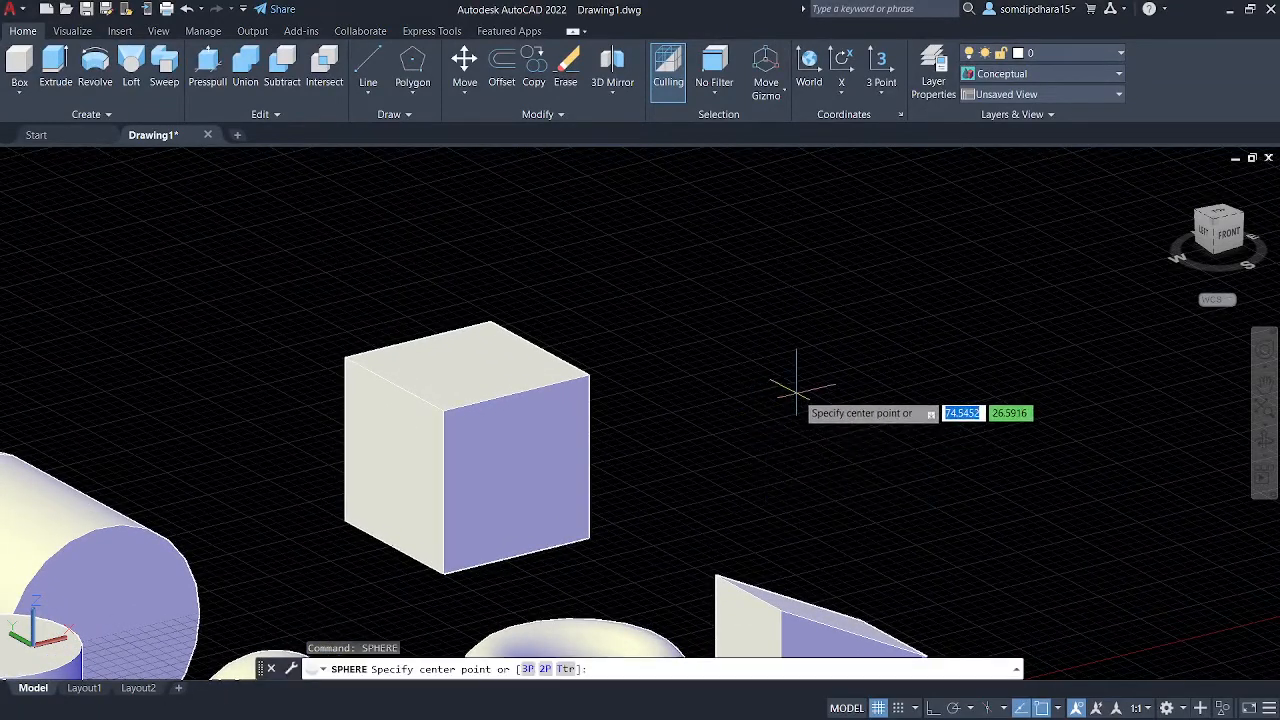
{"action": "left_click", "coordinate": [816, 406]}
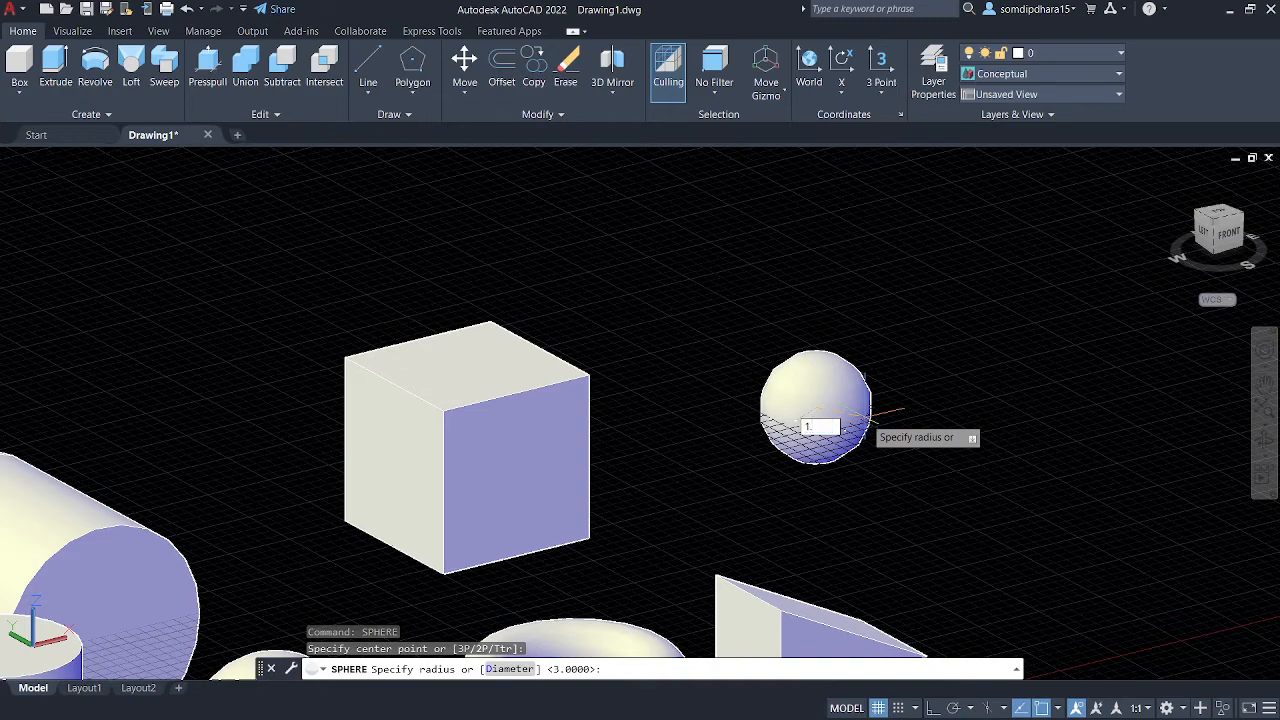
{"action": "key", "text": "Return"}
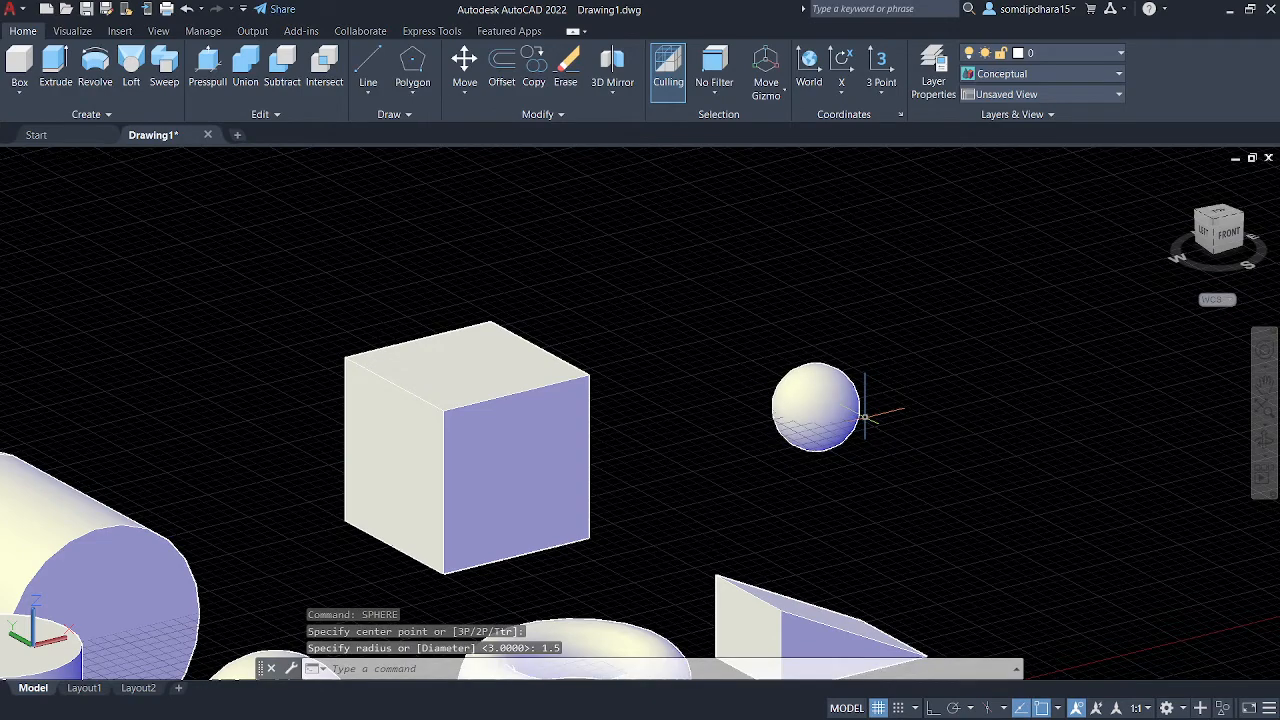
- Remove the small sphere beside the cube and create a sphere of radius 3 in its place
{"action": "scroll", "coordinate": [812, 400], "scroll_direction": "up", "scroll_amount": 3}
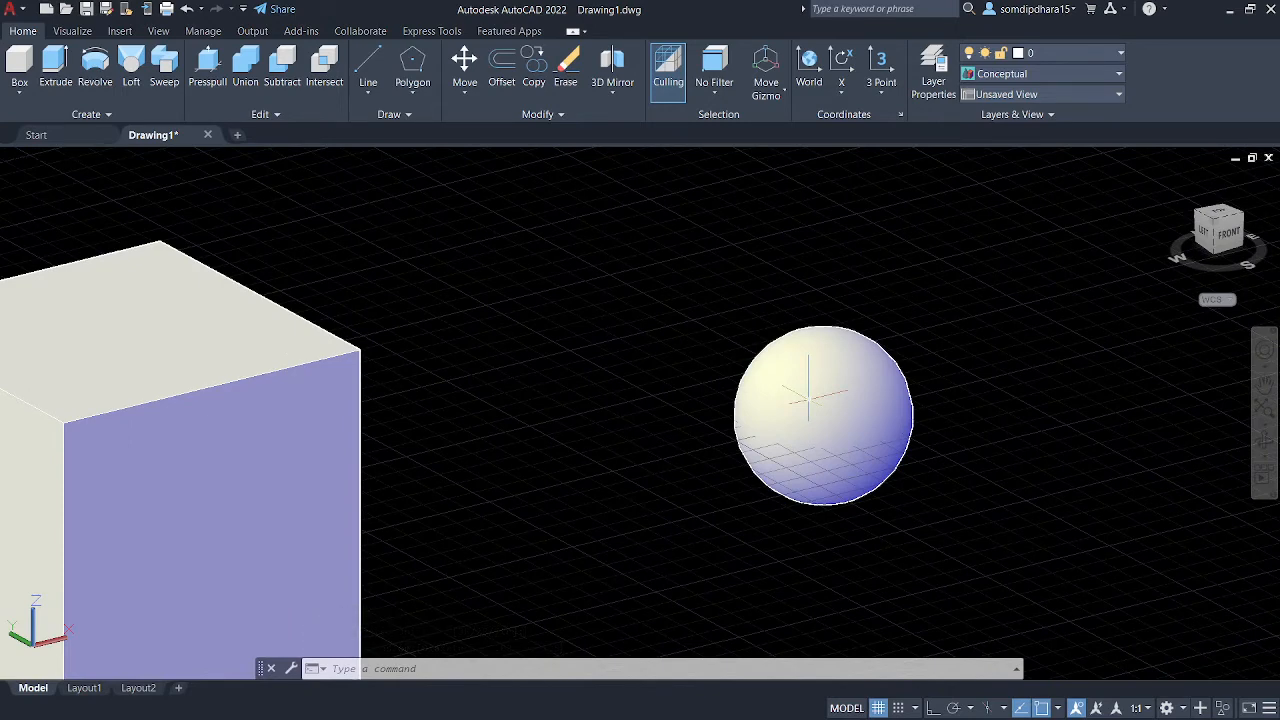
{"action": "left_click", "coordinate": [903, 373]}
{"action": "key", "text": "ctrl+x"}
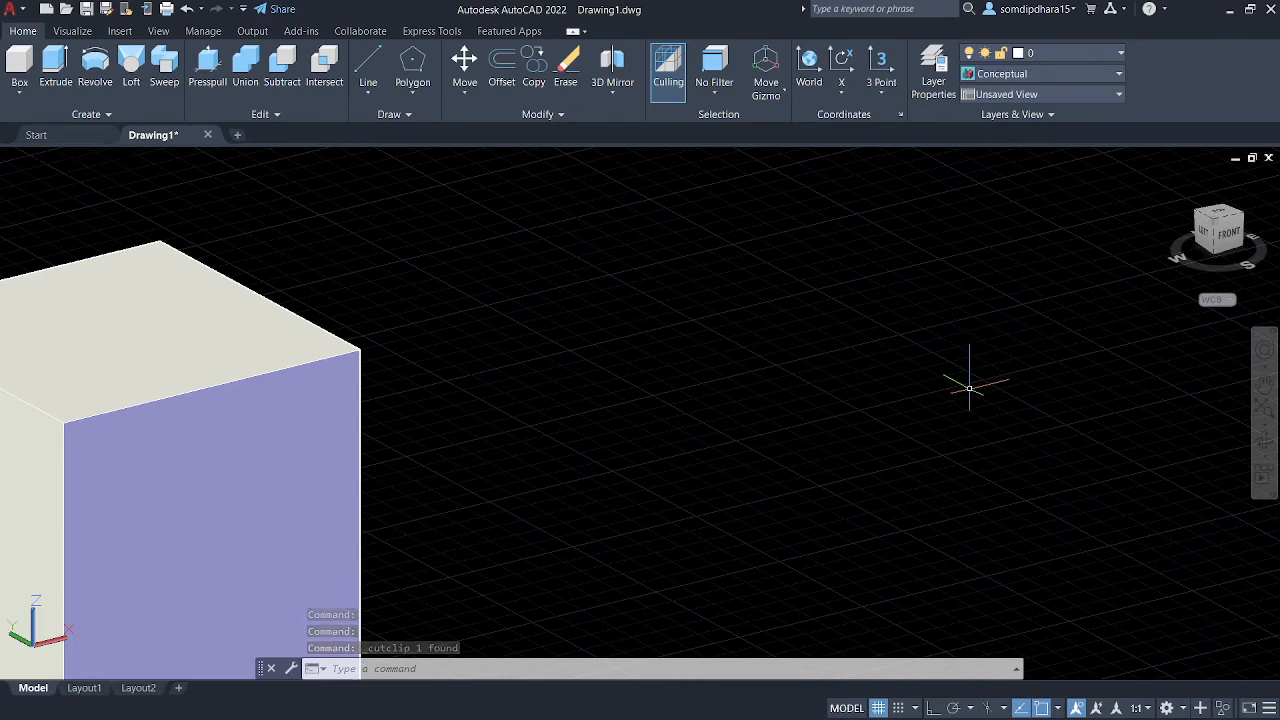
{"action": "type", "text": "sph"}
{"action": "key", "text": "Return"}
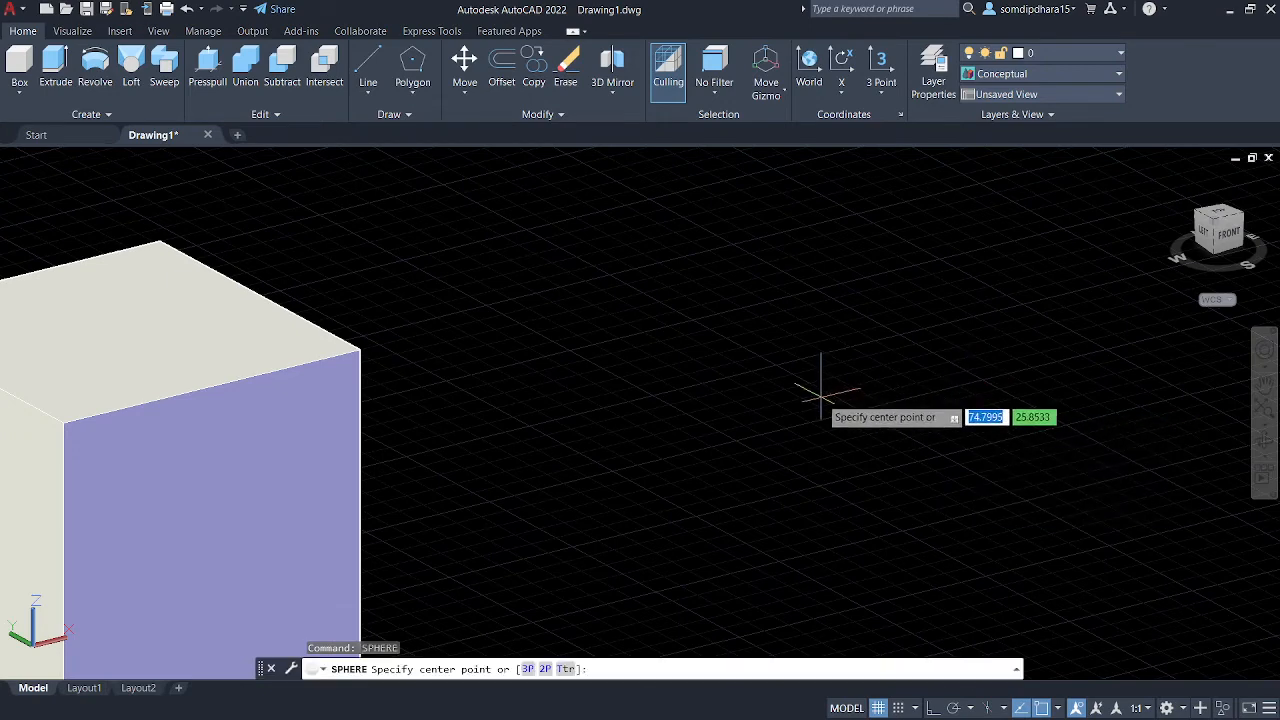
{"action": "left_click", "coordinate": [819, 390]}
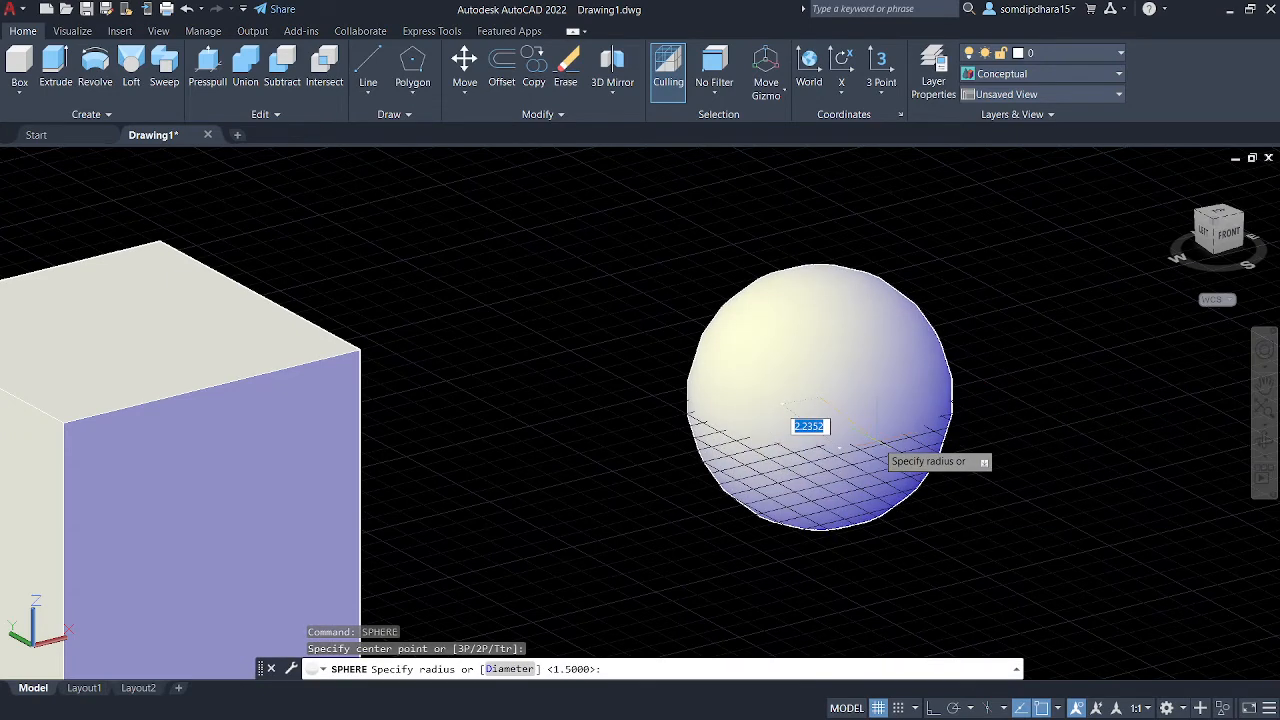
{"action": "type", "text": "3"}
{"action": "key", "text": "Return"}
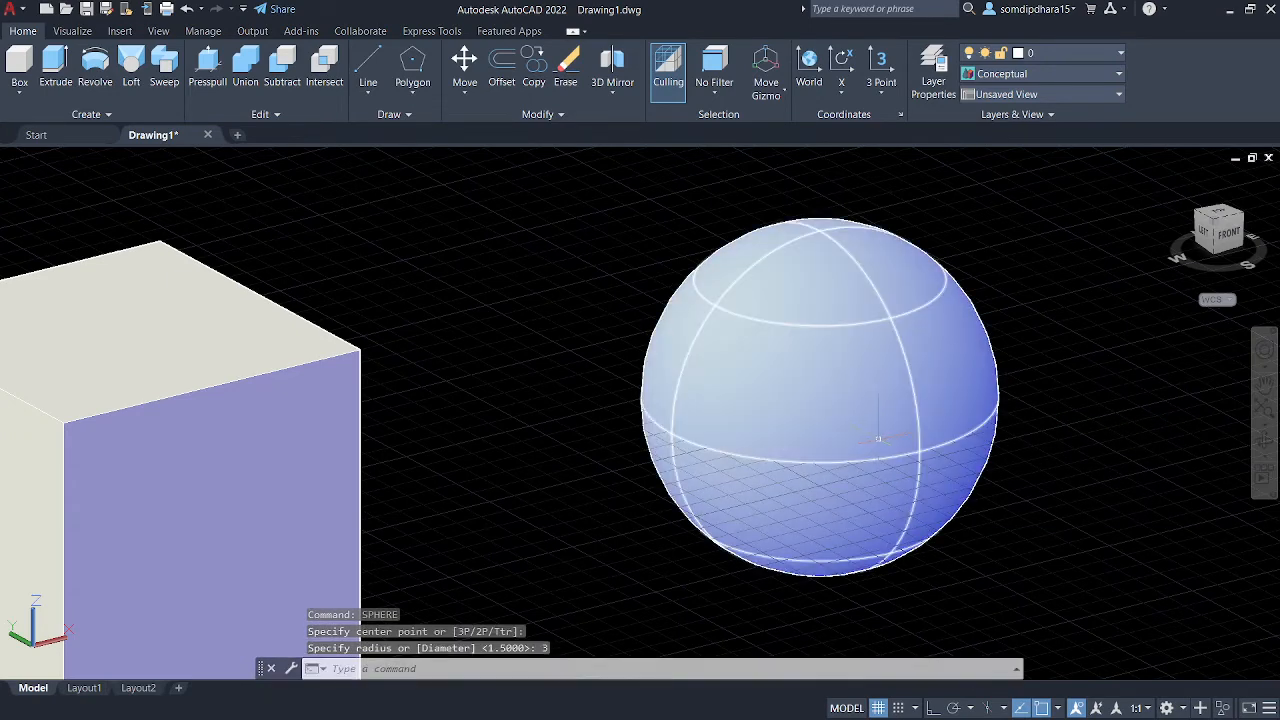
- Change the visual style to 2D Wireframe with the cube and new sphere in view
{"action": "scroll", "coordinate": [900, 430], "scroll_direction": "down", "scroll_amount": 3}
{"action": "scroll", "coordinate": [918, 421], "scroll_direction": "up", "scroll_amount": 2}
{"action": "middle_click_drag", "start_coordinate": [918, 421], "coordinate": [908, 457]}
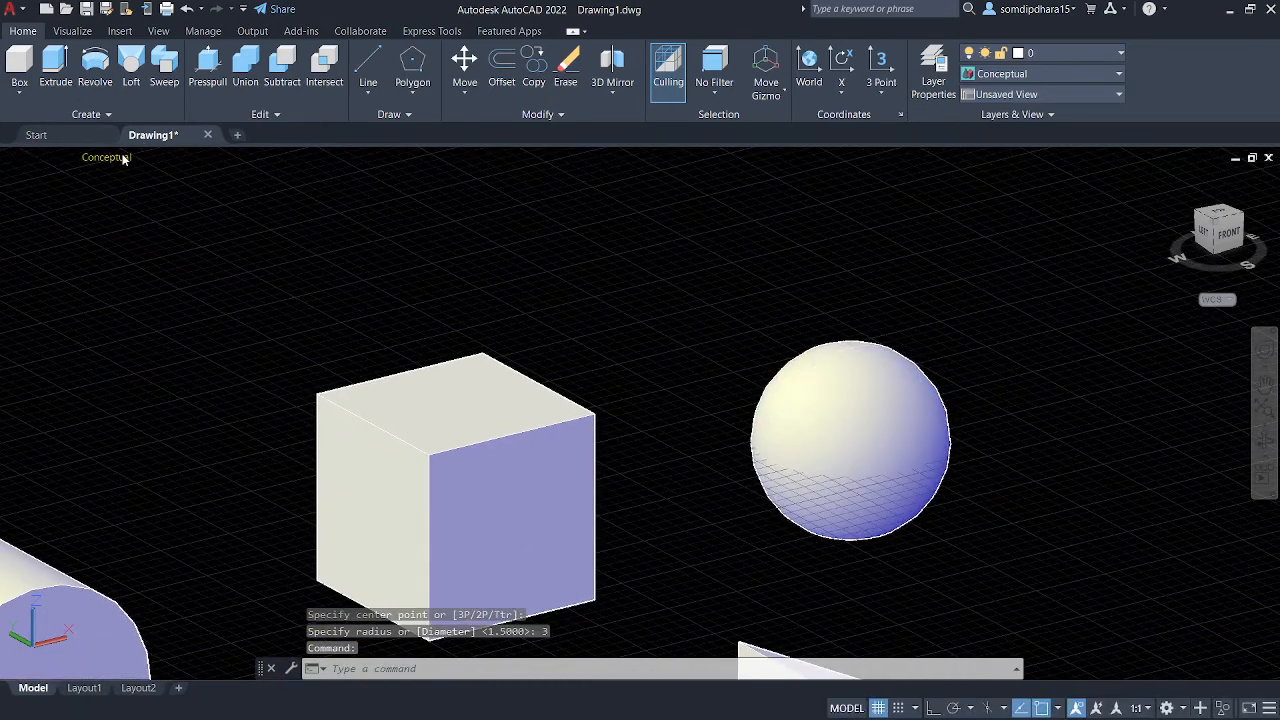
{"action": "left_click", "coordinate": [124, 160]}
{"action": "left_click", "coordinate": [180, 200]}
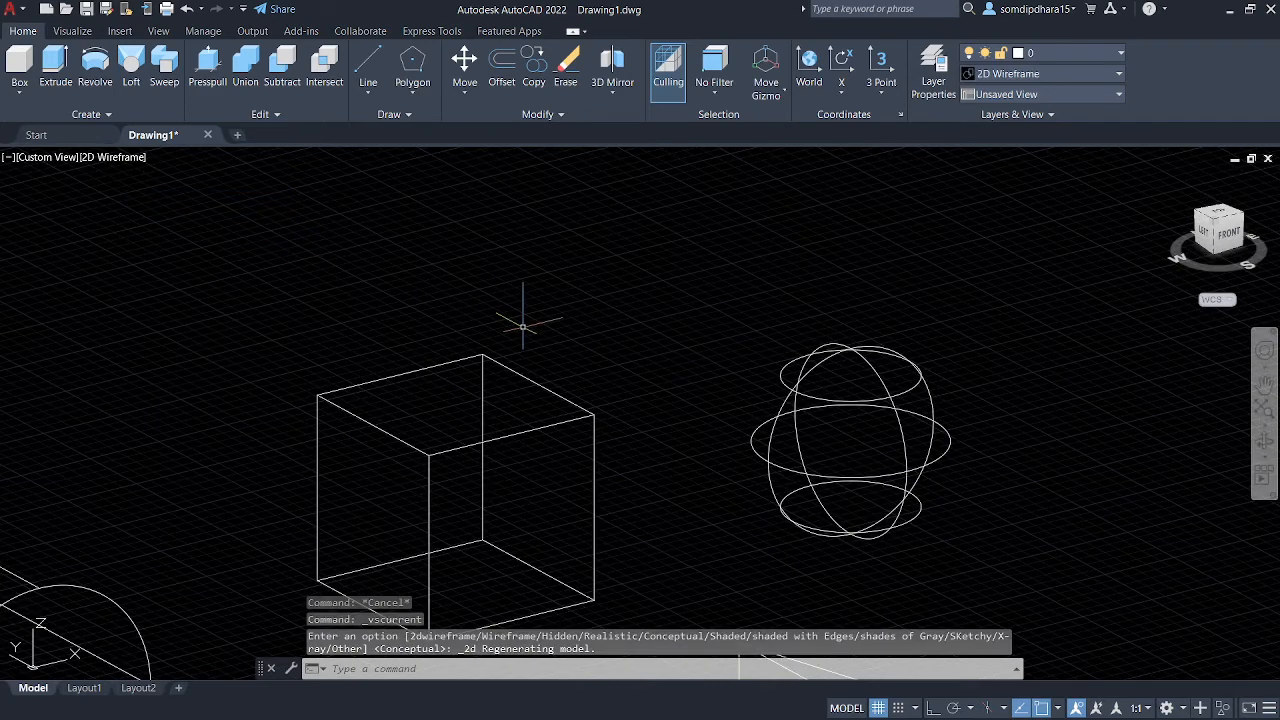
- Move the sphere by its centre onto the upper right corner of the cube's front face
{"action": "type", "text": "M"}
{"action": "key", "text": "Return"}
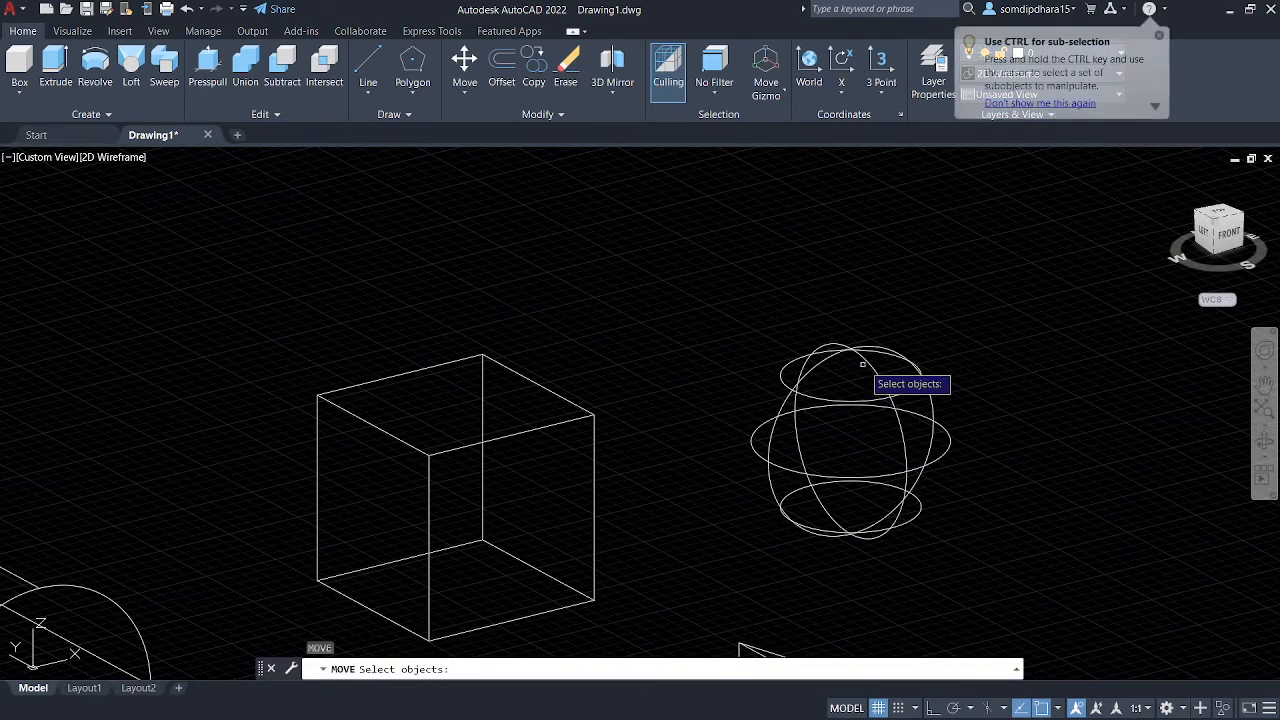
{"action": "left_click", "coordinate": [886, 385]}
{"action": "key", "text": "Return"}
{"action": "left_click", "coordinate": [886, 425]}
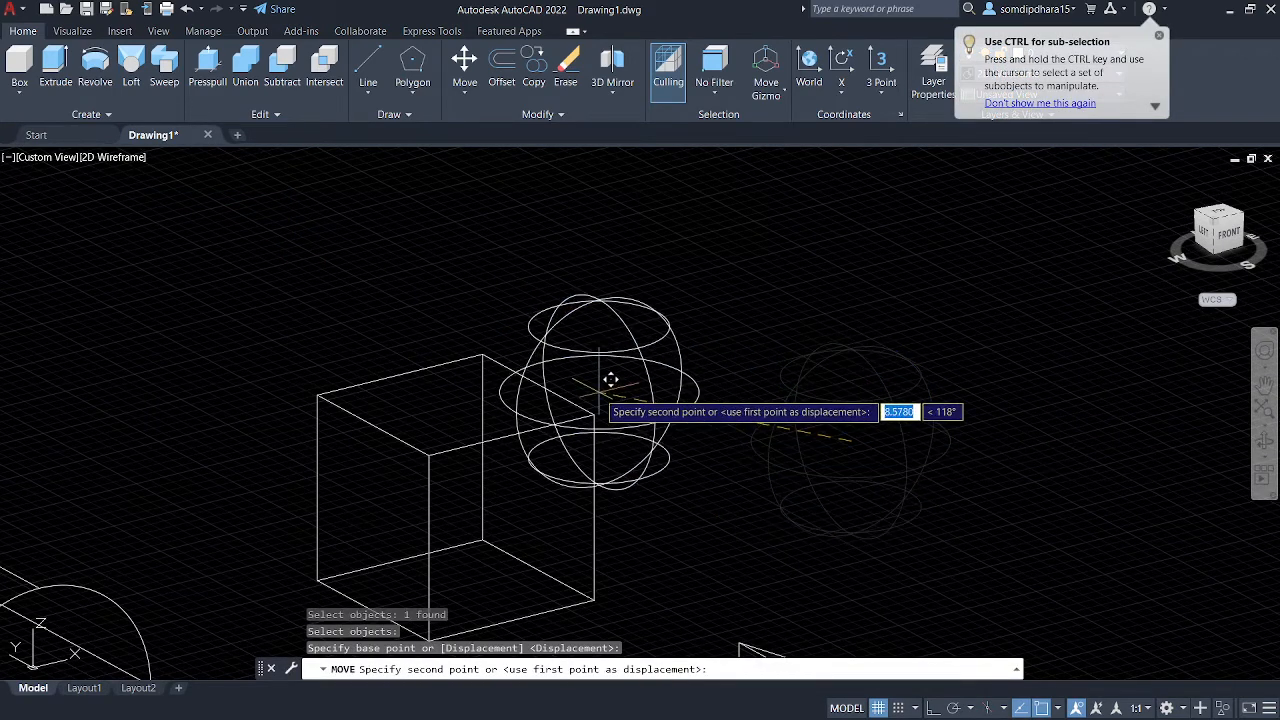
{"action": "left_click", "coordinate": [594, 413]}
{"action": "key", "text": "Return"}
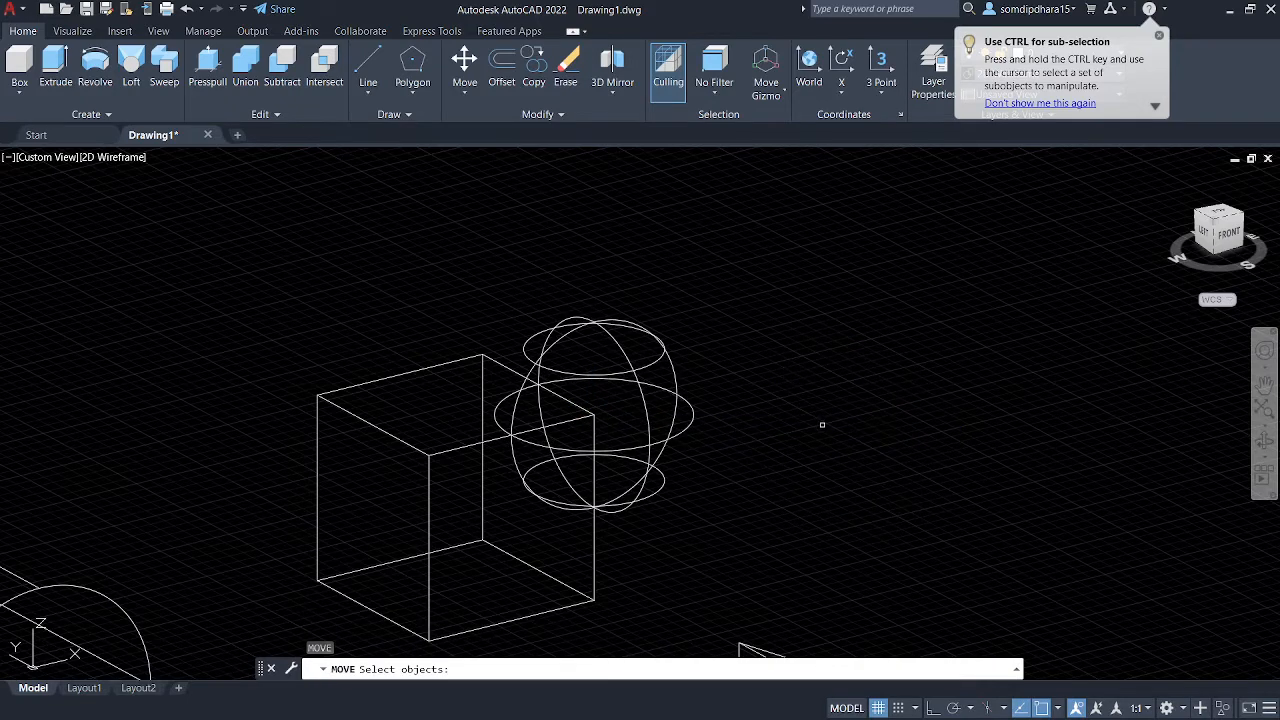
{"action": "middle_click_drag", "start_coordinate": [823, 423], "coordinate": [704, 461]}
{"action": "type", "text": "CP"}
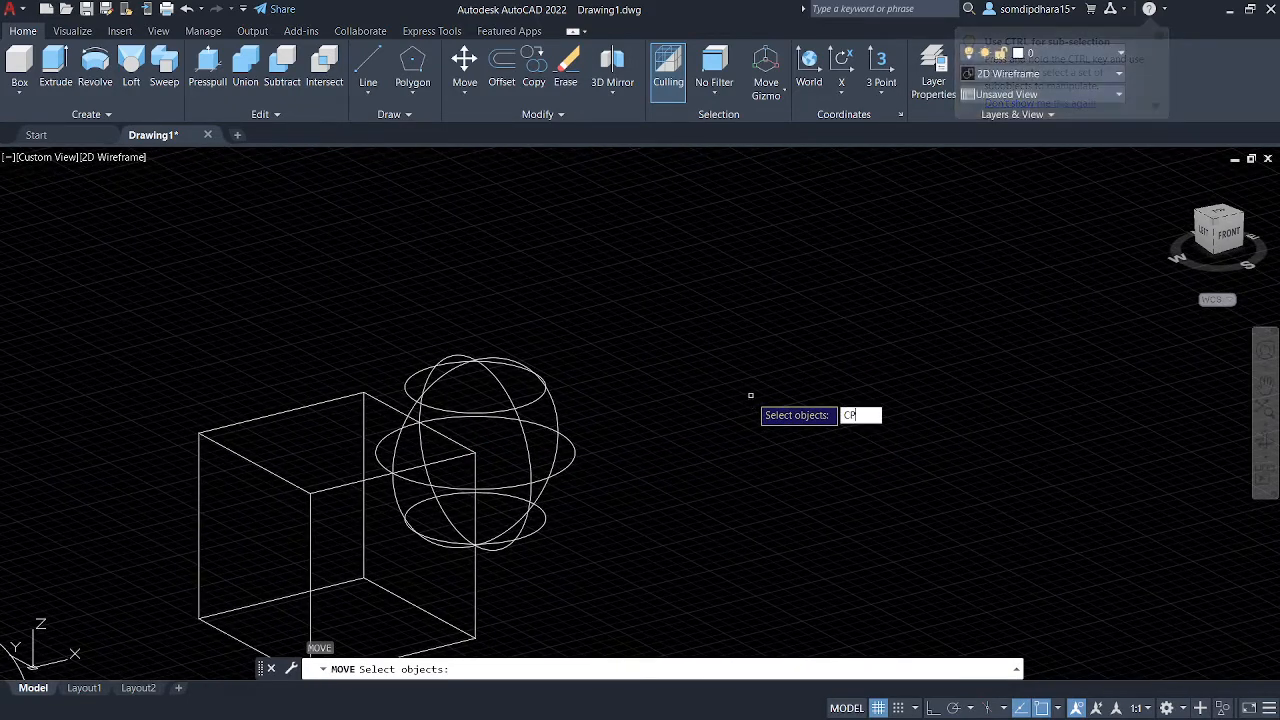
{"action": "key", "text": "Return"}
{"action": "left_click", "coordinate": [130, 272]}
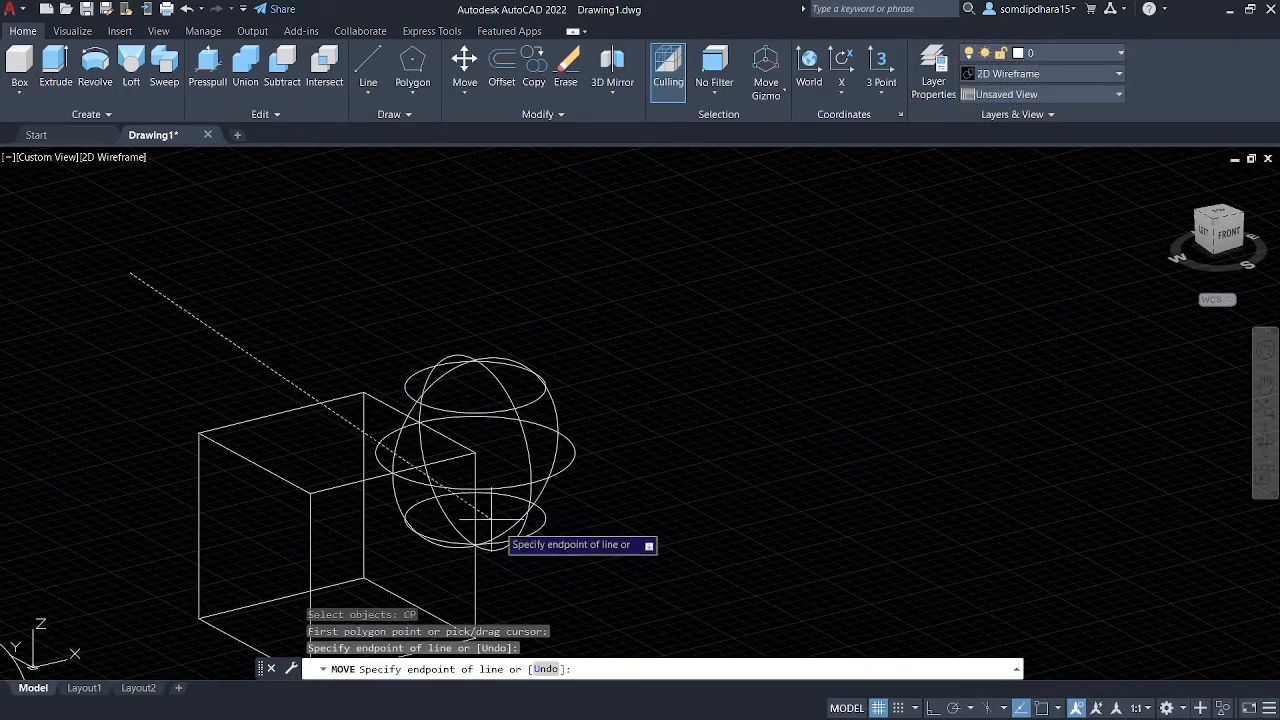
{"action": "left_click", "coordinate": [575, 503]}
{"action": "left_click", "coordinate": [201, 432]}
{"action": "left_click", "coordinate": [158, 413]}
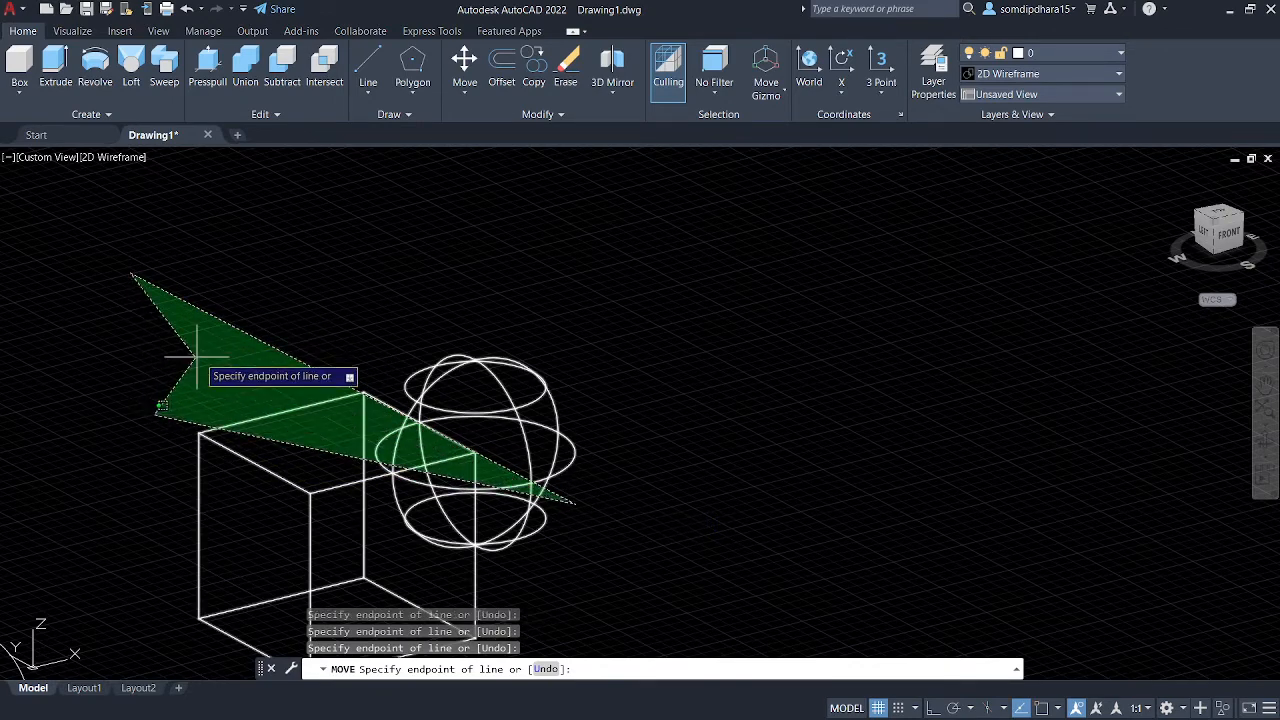
{"action": "key", "text": "Return"}
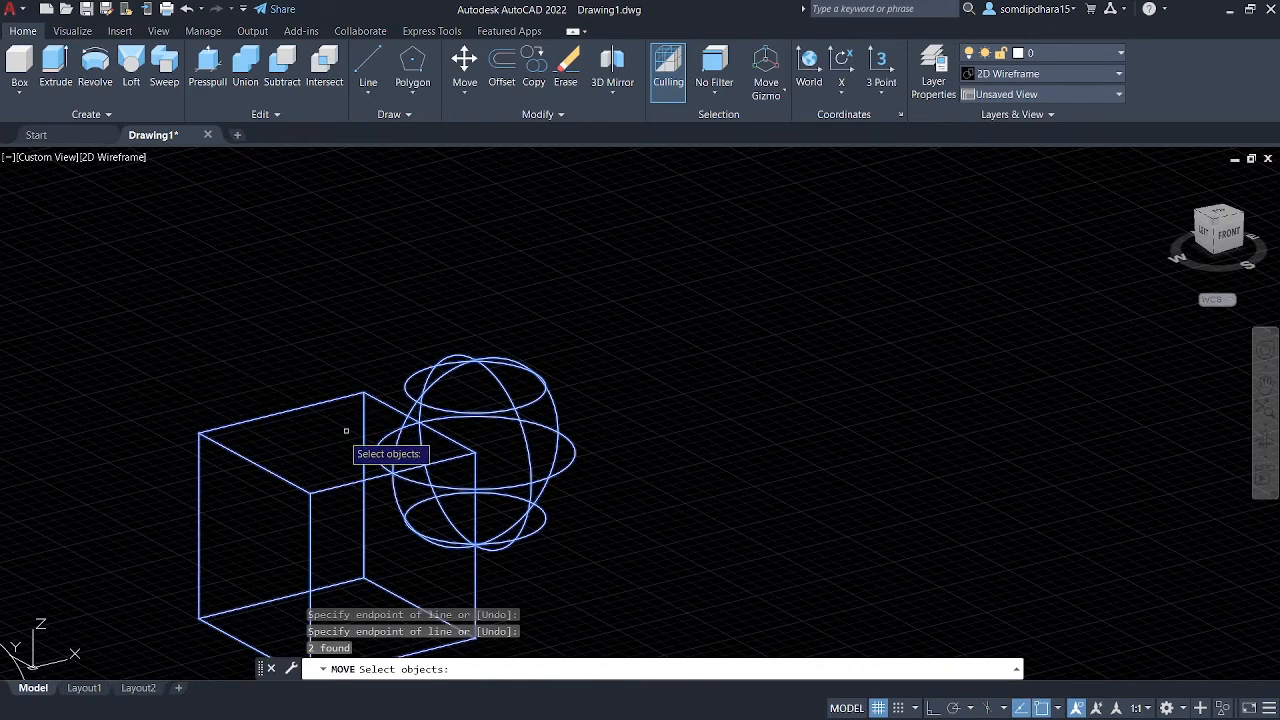
{"action": "key", "text": "Escape"}
- Copy the overlapping cube and sphere together about 14.5 units along the X axis with ortho on
{"action": "type", "text": "CP"}
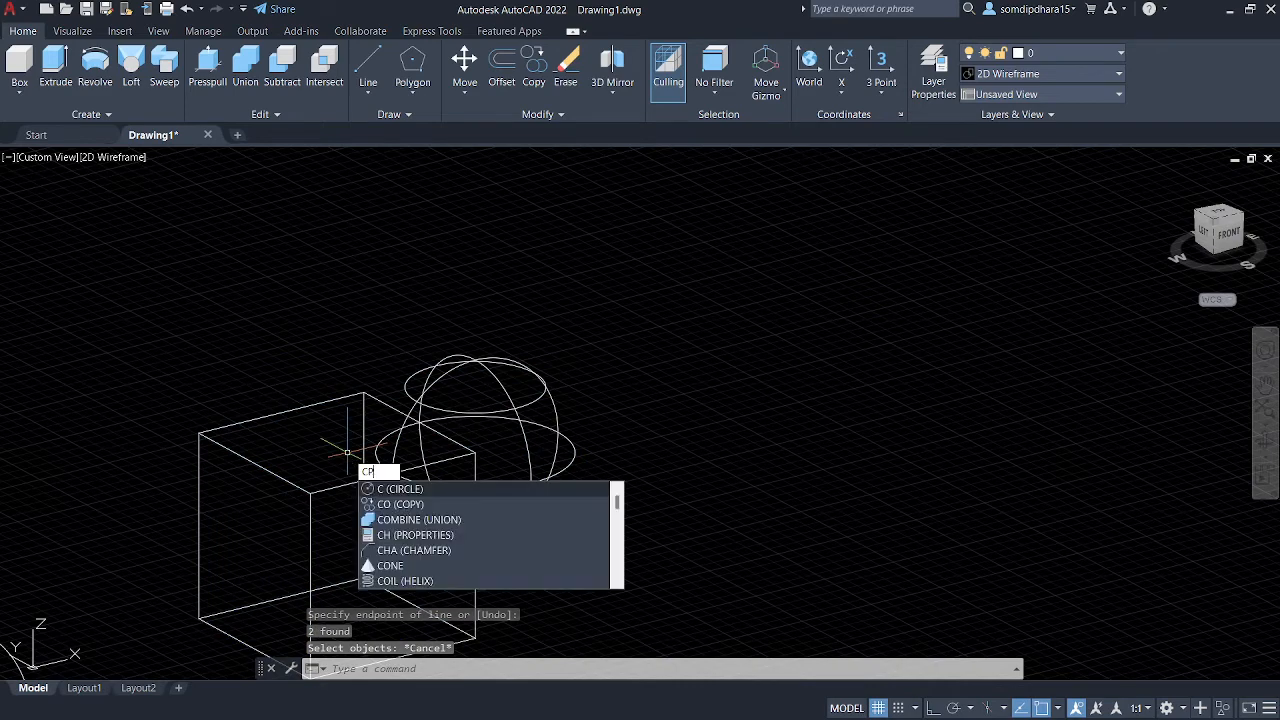
{"action": "key", "text": "Return"}
{"action": "left_click", "coordinate": [436, 428]}
{"action": "left_click", "coordinate": [450, 414]}
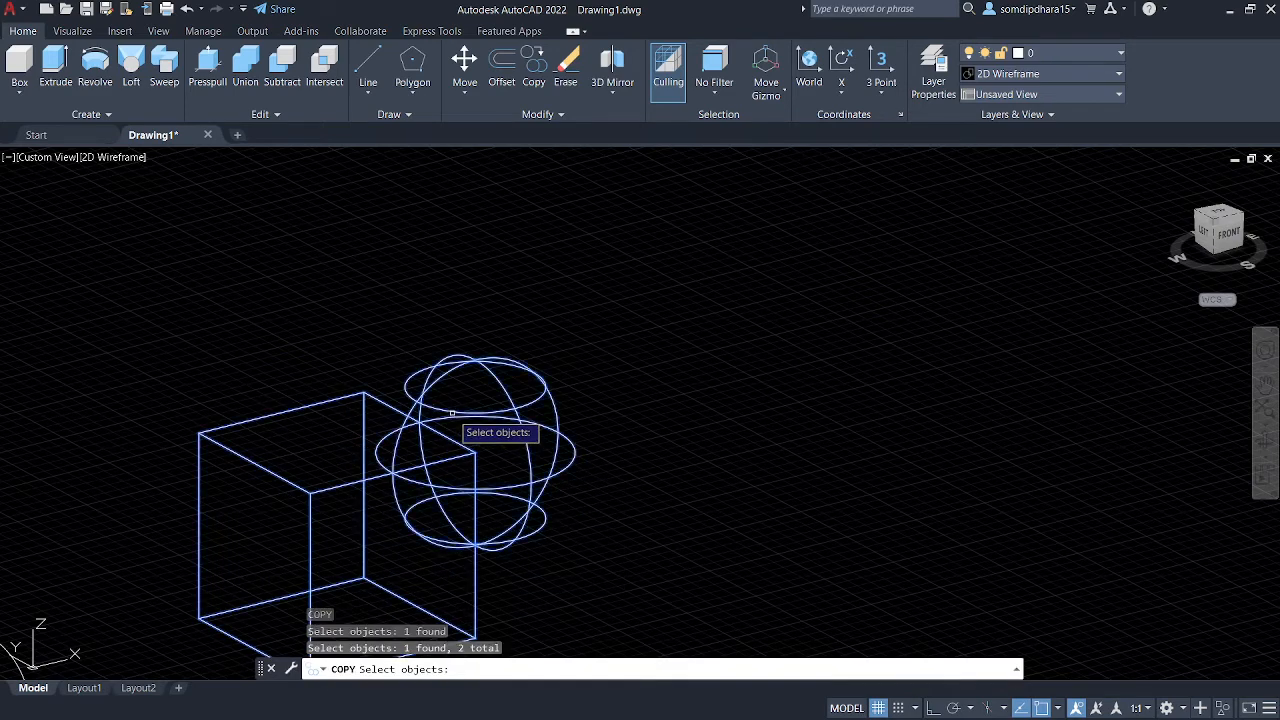
{"action": "key", "text": "Return"}
{"action": "middle_click_drag", "start_coordinate": [404, 519], "coordinate": [376, 430]}
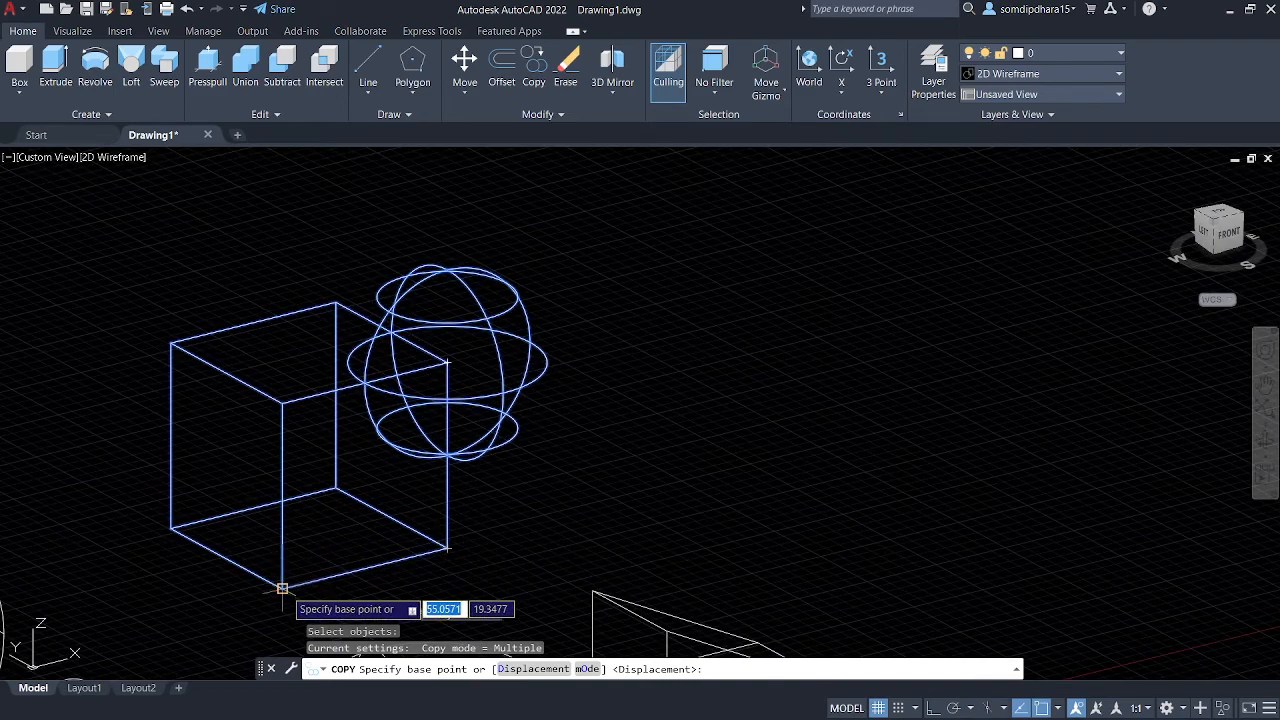
{"action": "left_click", "coordinate": [391, 517]}
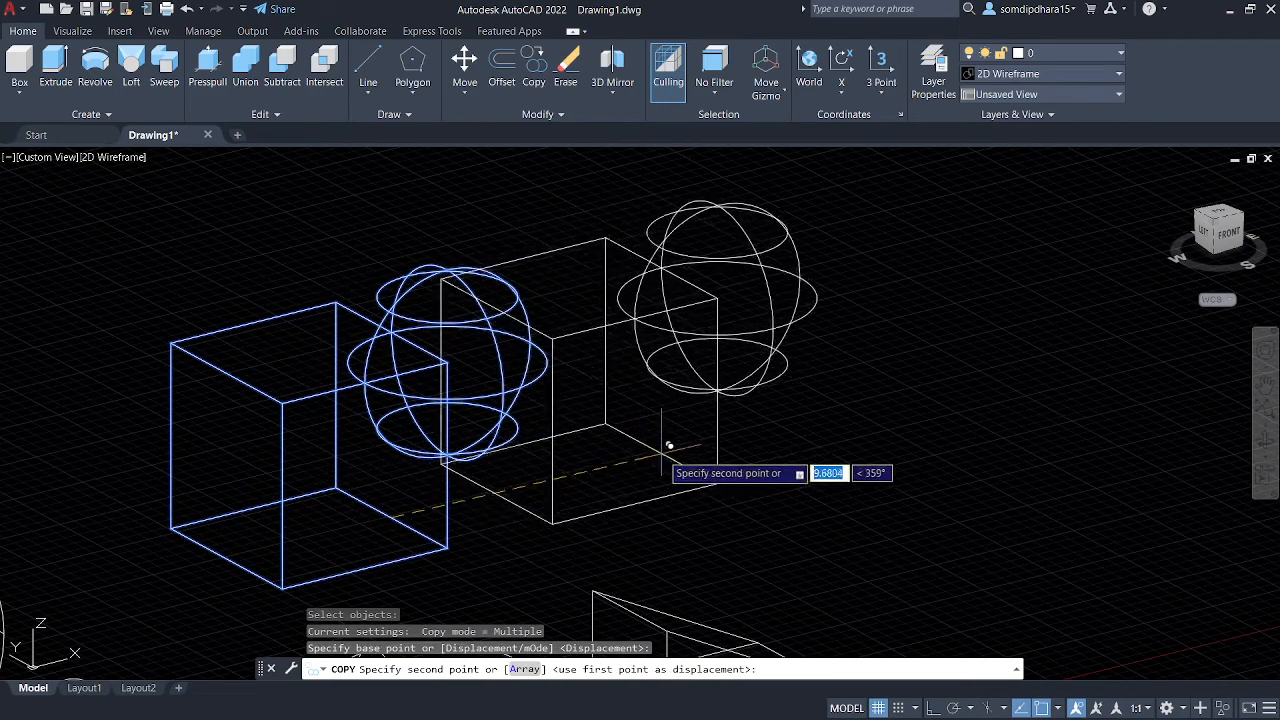
{"action": "key", "text": "F8"}
{"action": "left_click", "coordinate": [775, 403]}
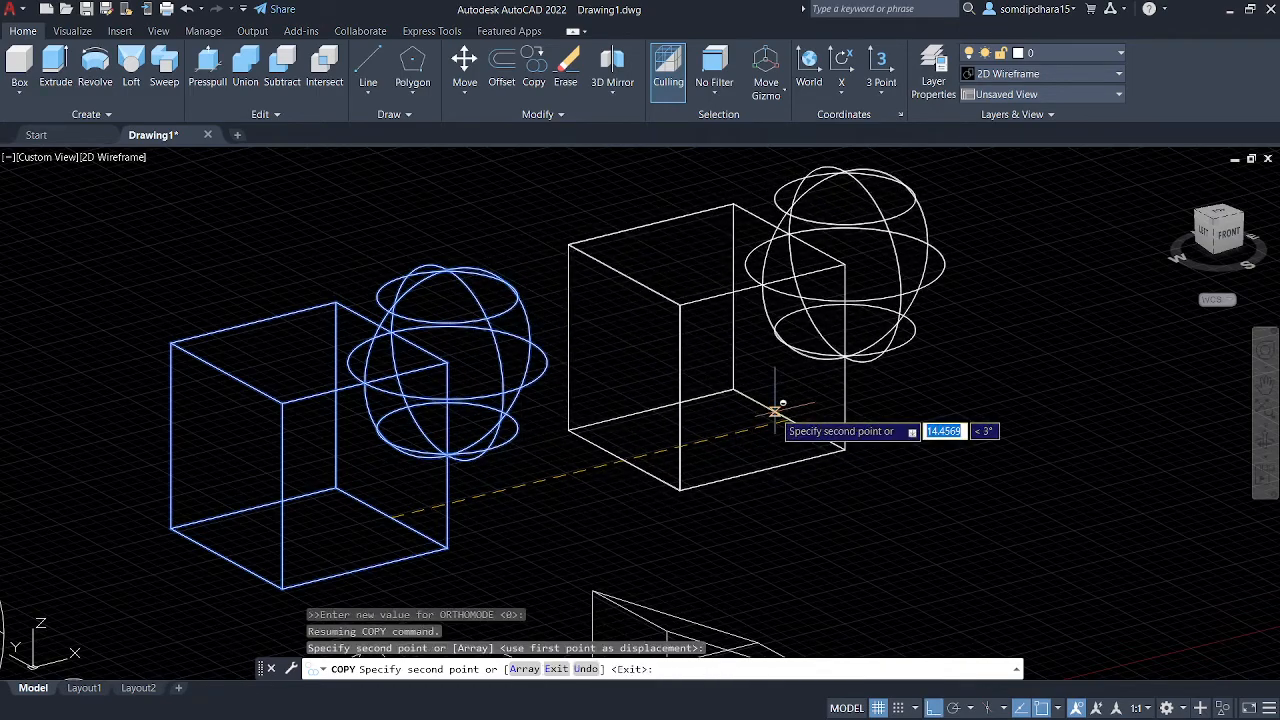
- Place a second copy of the cube and sphere about 29 units from the original along the X axis
{"action": "middle_click_drag", "start_coordinate": [931, 385], "coordinate": [738, 487]}
{"action": "key", "text": "F8"}
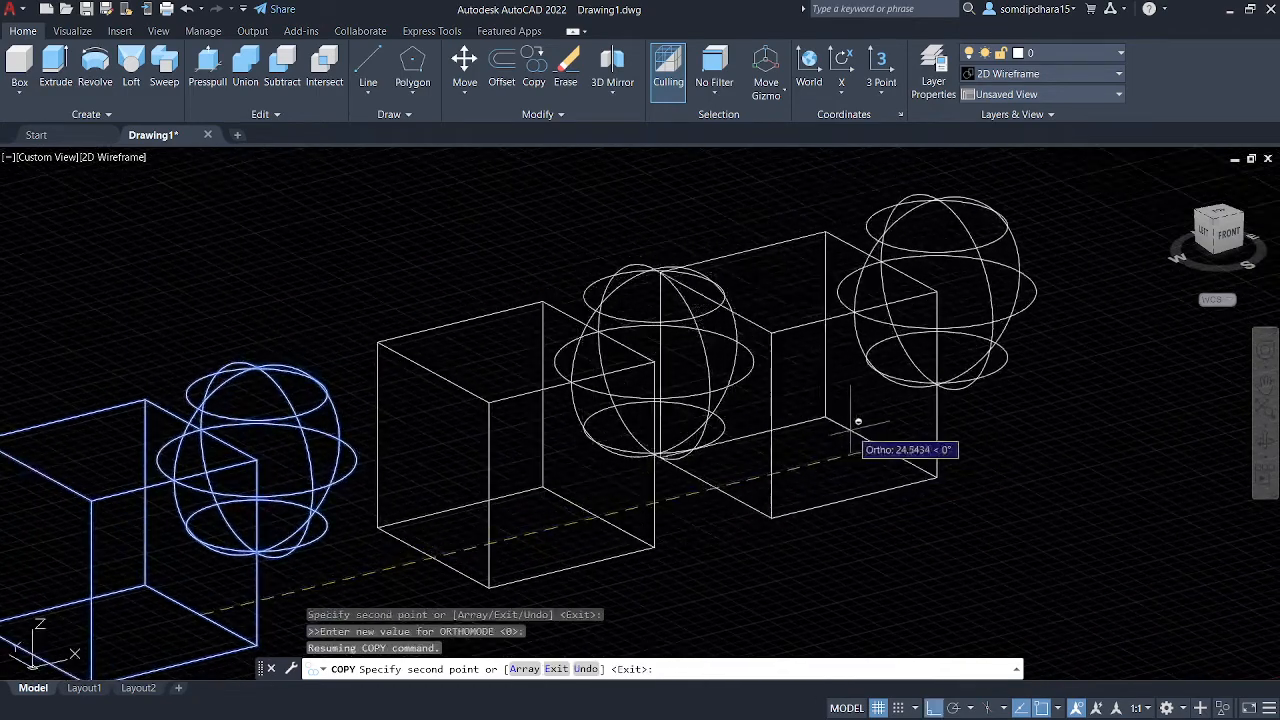
{"action": "left_click", "coordinate": [981, 406], "text": "shift"}
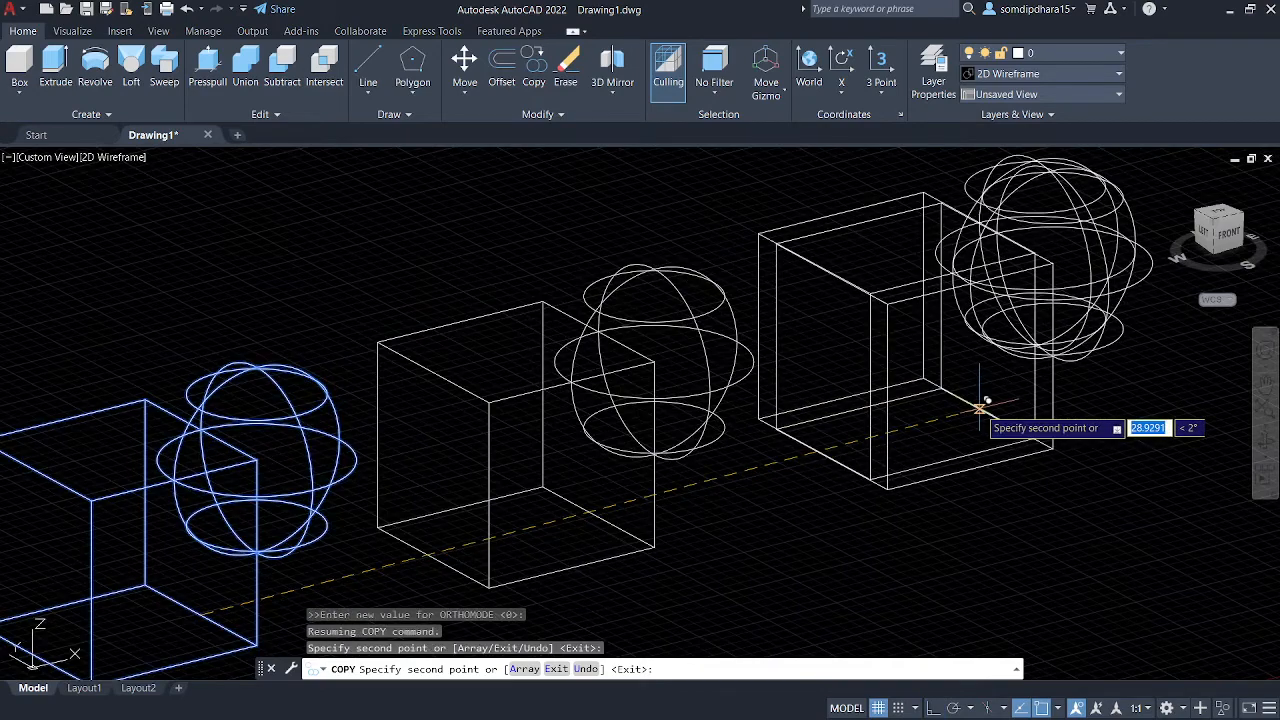
{"action": "key", "text": "Return"}
{"action": "scroll", "coordinate": [980, 403], "scroll_direction": "down", "scroll_amount": 2}
{"action": "mouse_move", "coordinate": [980, 403]}
{"action": "middle_mouse_down"}
{"action": "mouse_move", "coordinate": [878, 452]}
{"action": "mouse_move", "coordinate": [845, 358]}
{"action": "middle_mouse_up"}
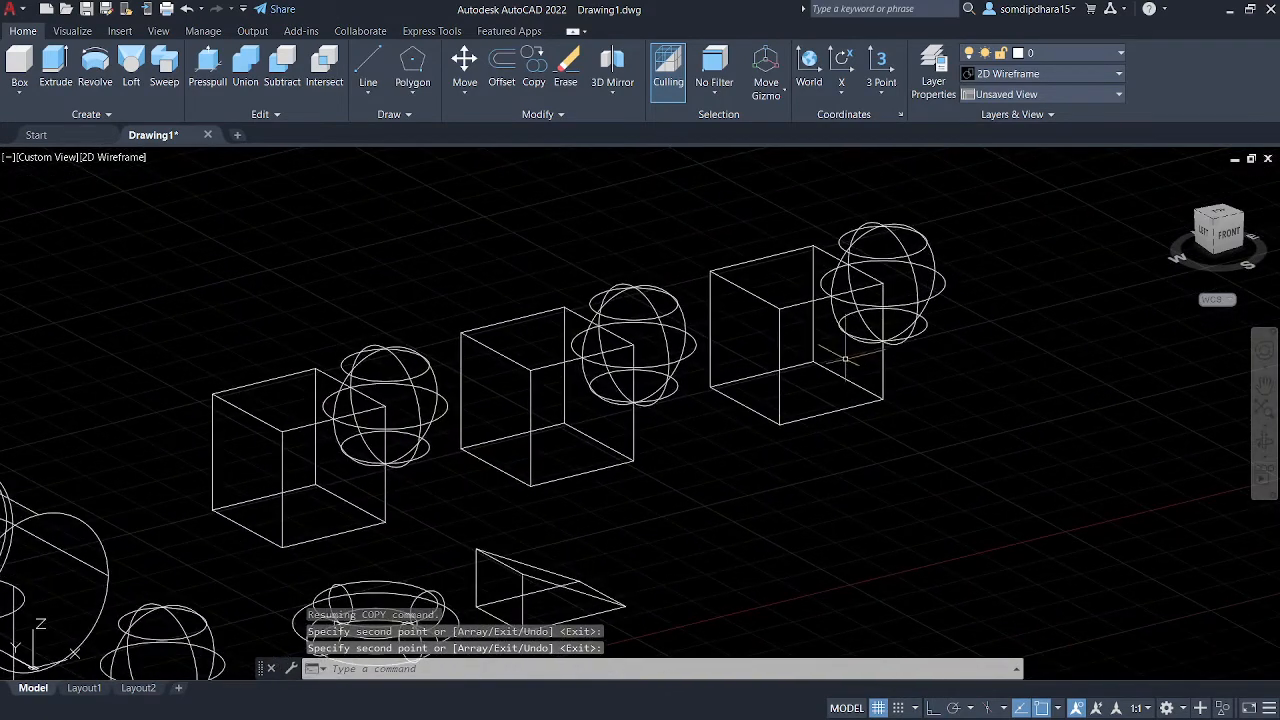
- Set the visual style to Conceptual and examine how the three spheres overlap their cubes
{"action": "left_click", "coordinate": [124, 160]}
{"action": "left_click", "coordinate": [160, 216]}
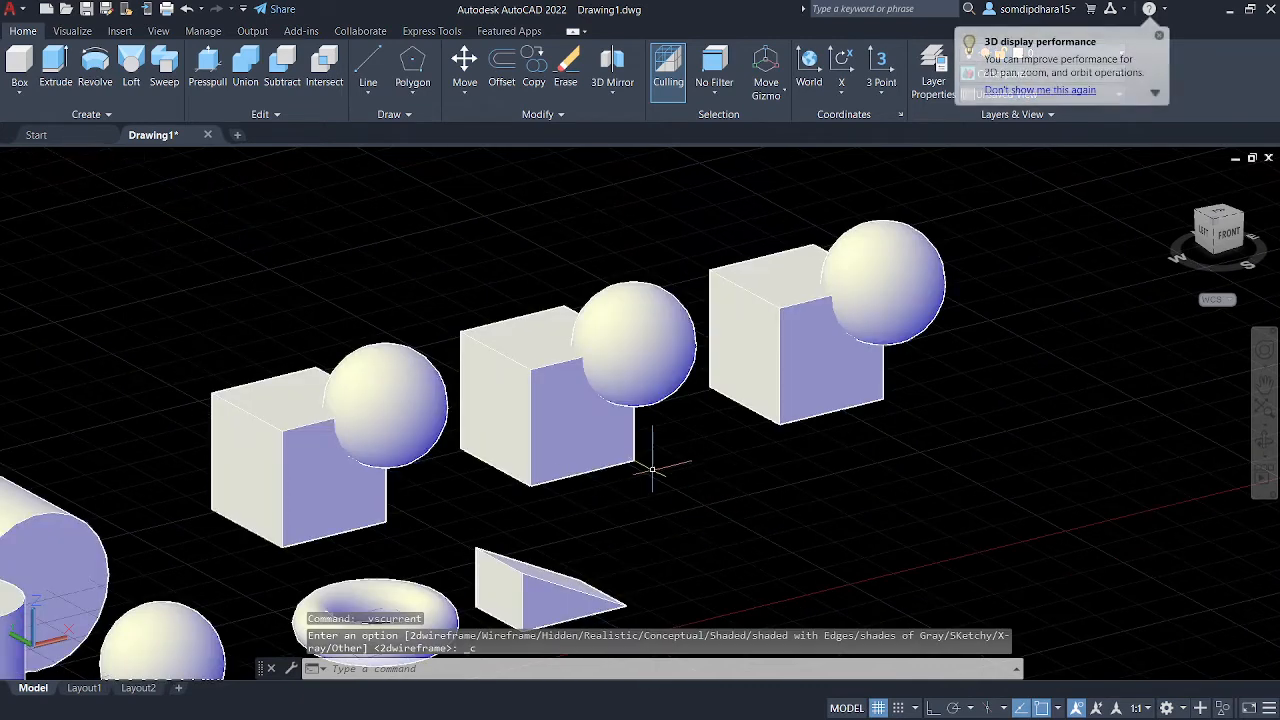
{"action": "middle_click_drag", "start_coordinate": [694, 500], "coordinate": [586, 394], "text": "shift"}
{"action": "scroll", "coordinate": [320, 428], "scroll_direction": "up", "scroll_amount": 3}
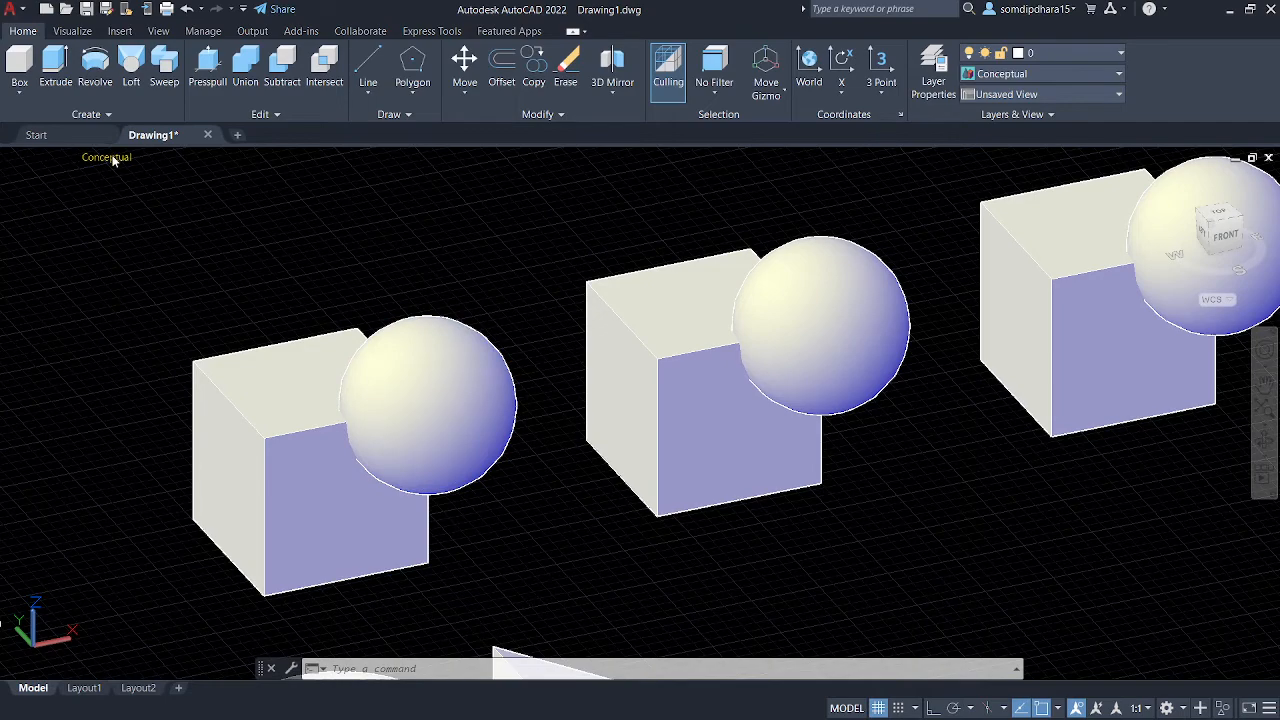
- Switch the visual style to 2D Wireframe and inspect the first sphere's position on its cube's corner
{"action": "left_click", "coordinate": [113, 160]}
{"action": "left_click", "coordinate": [171, 194]}
{"action": "scroll", "coordinate": [452, 412], "scroll_direction": "up", "scroll_amount": 2}
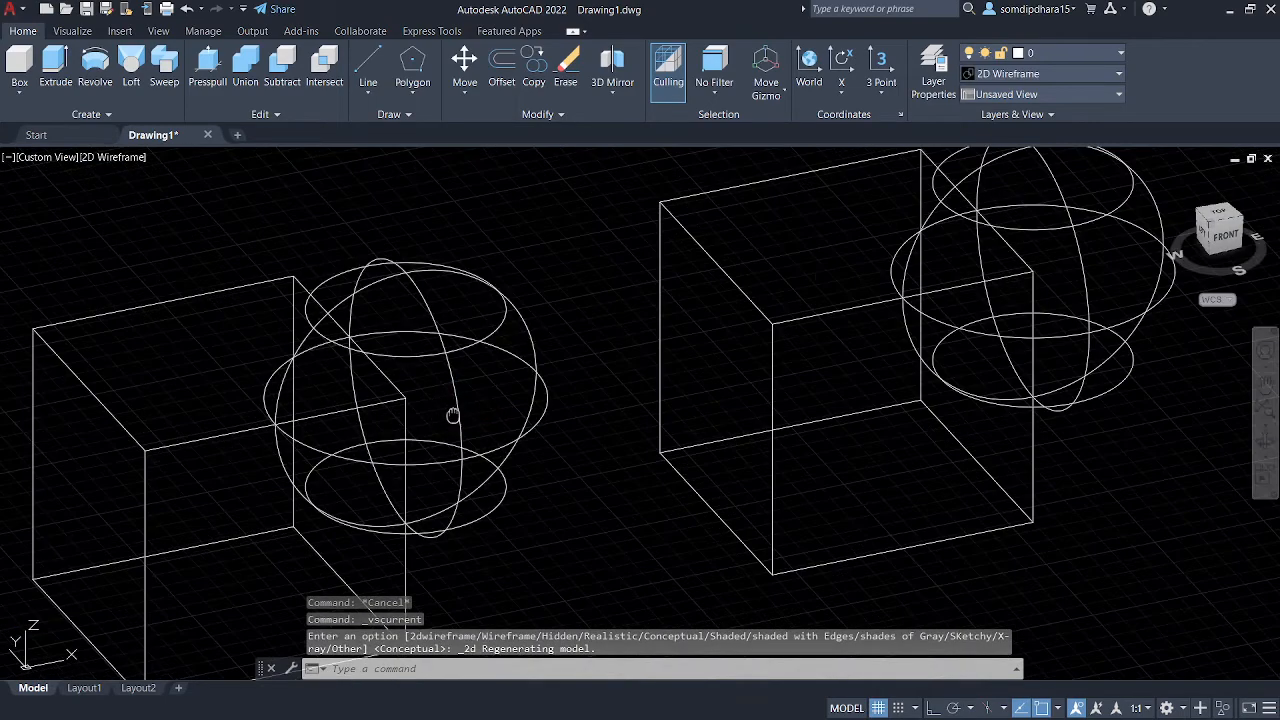
{"action": "scroll", "coordinate": [453, 416], "scroll_direction": "up", "scroll_amount": 2}
{"action": "middle_click_drag", "start_coordinate": [453, 416], "coordinate": [480, 416]}
{"action": "middle_click_drag", "start_coordinate": [483, 420], "coordinate": [524, 407], "text": "shift"}
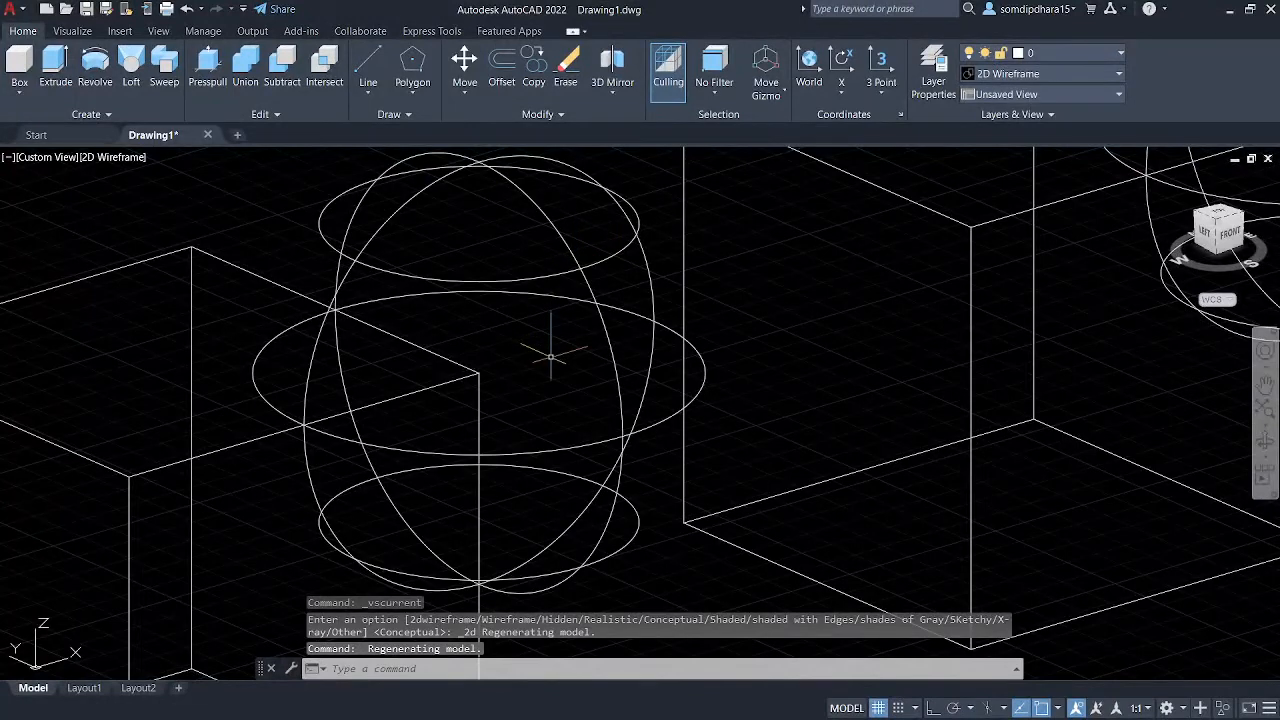
{"action": "key", "text": "Return"}
{"action": "left_click", "coordinate": [608, 338]}
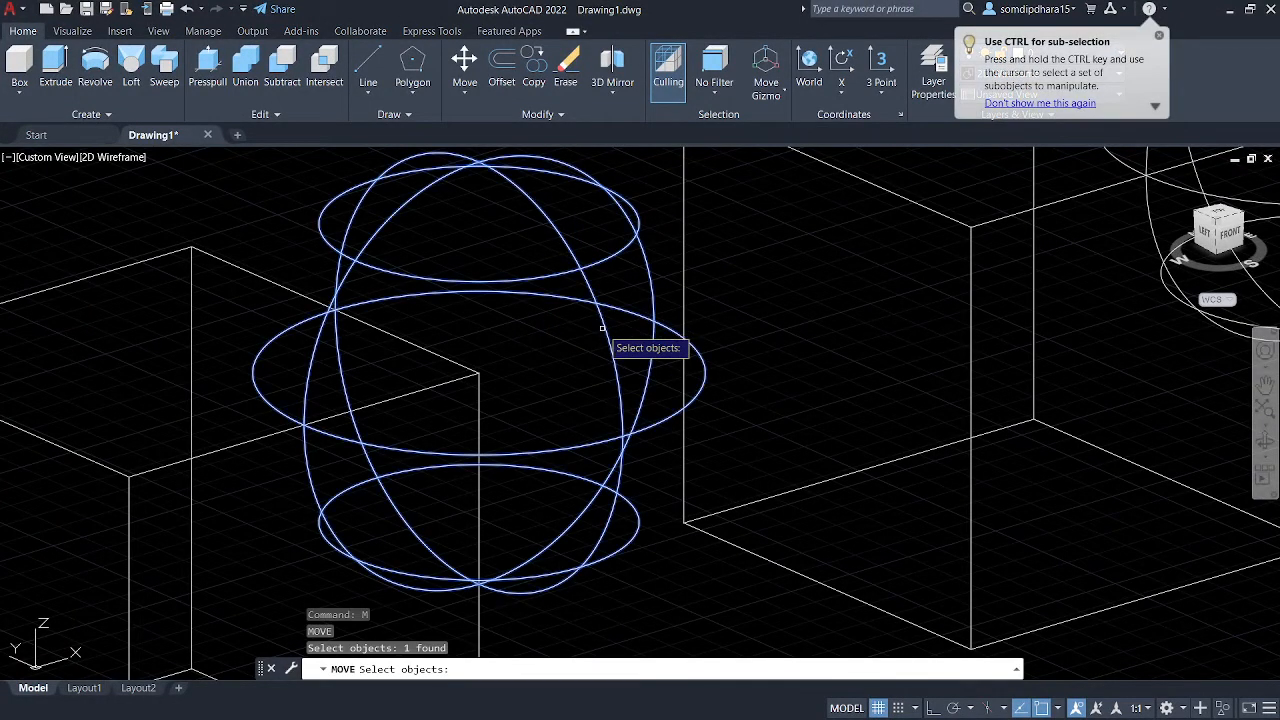
{"action": "key", "text": "Return"}
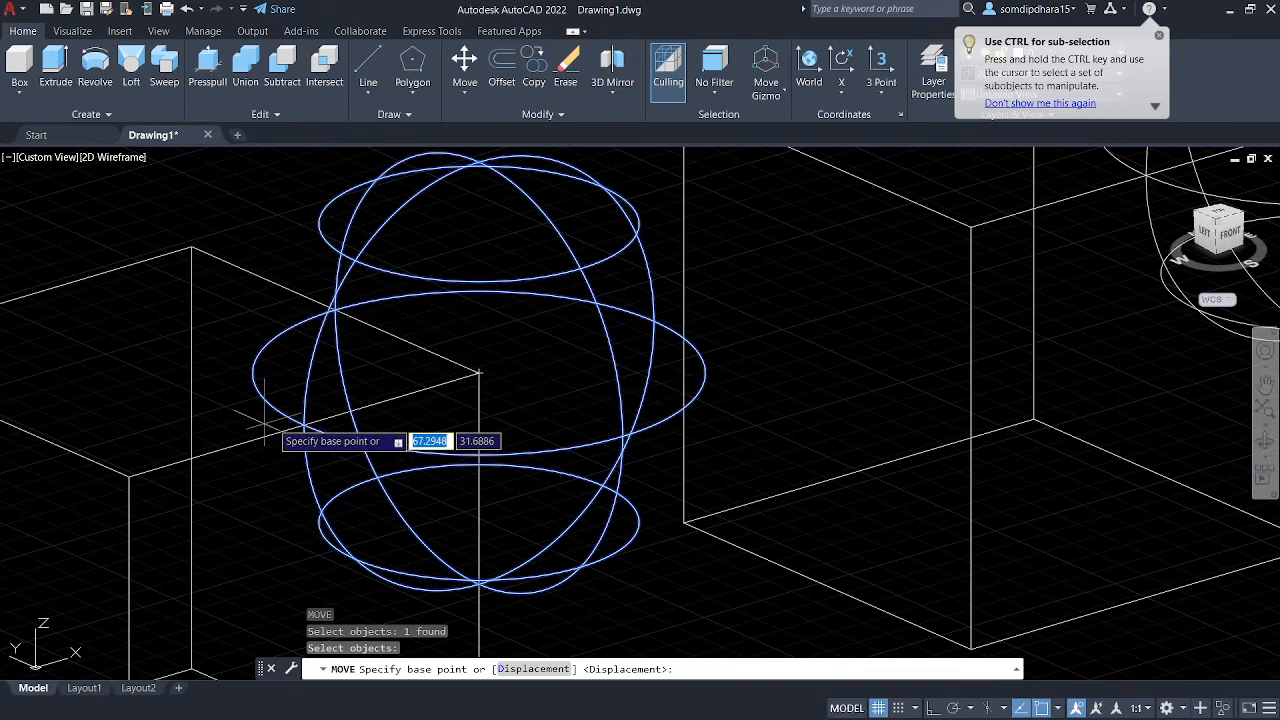
{"action": "key", "text": "Escape"}
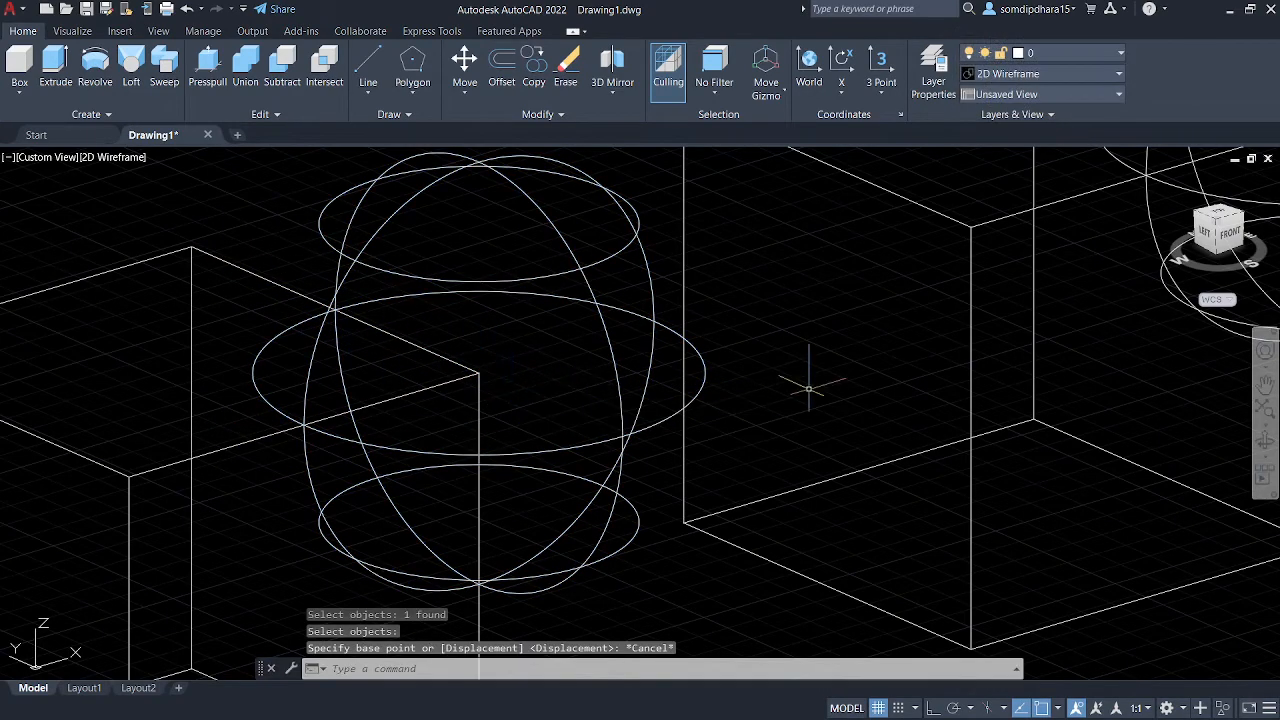
{"action": "middle_click_drag", "start_coordinate": [891, 412], "coordinate": [617, 442], "text": "shift"}
{"action": "scroll", "coordinate": [860, 434], "scroll_direction": "down", "scroll_amount": 6}
{"action": "scroll", "coordinate": [705, 409], "scroll_direction": "up", "scroll_amount": 2}
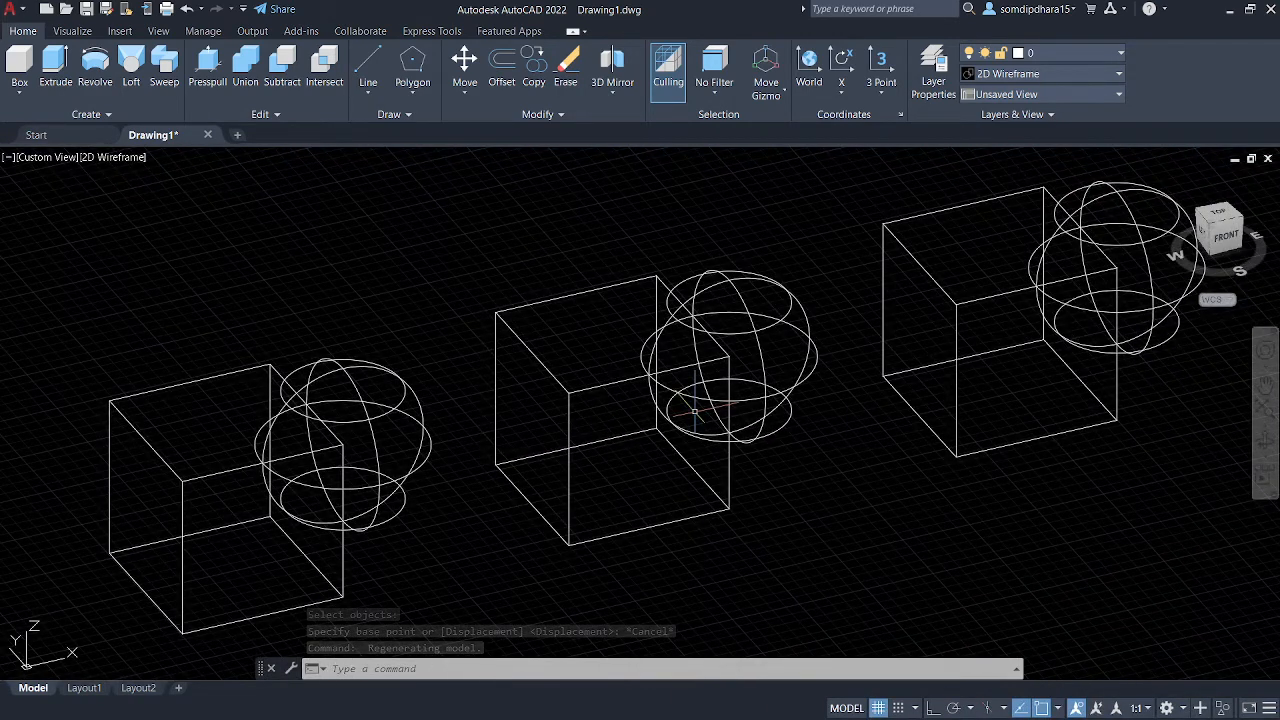
{"action": "middle_click_drag", "start_coordinate": [695, 410], "coordinate": [668, 408]}
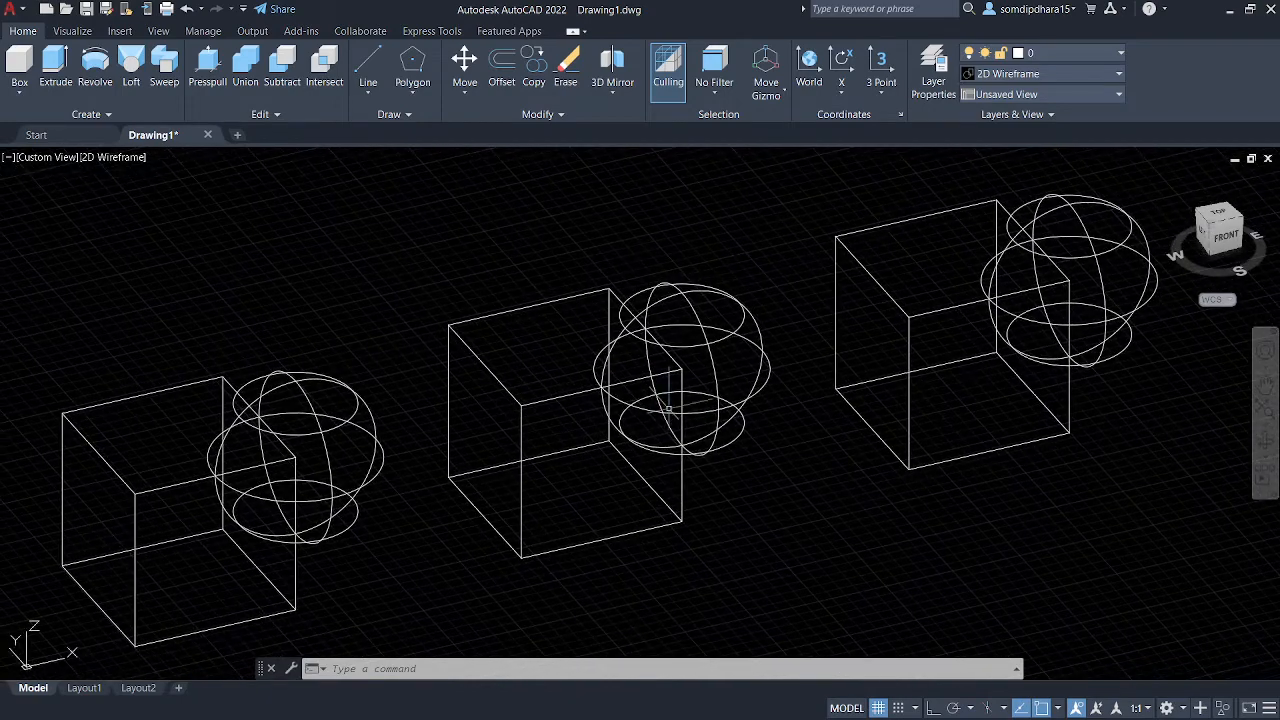
- Return the visual style to Conceptual with the three cube-and-sphere pairs in view
{"action": "left_click", "coordinate": [112, 160]}
{"action": "left_click", "coordinate": [150, 214]}
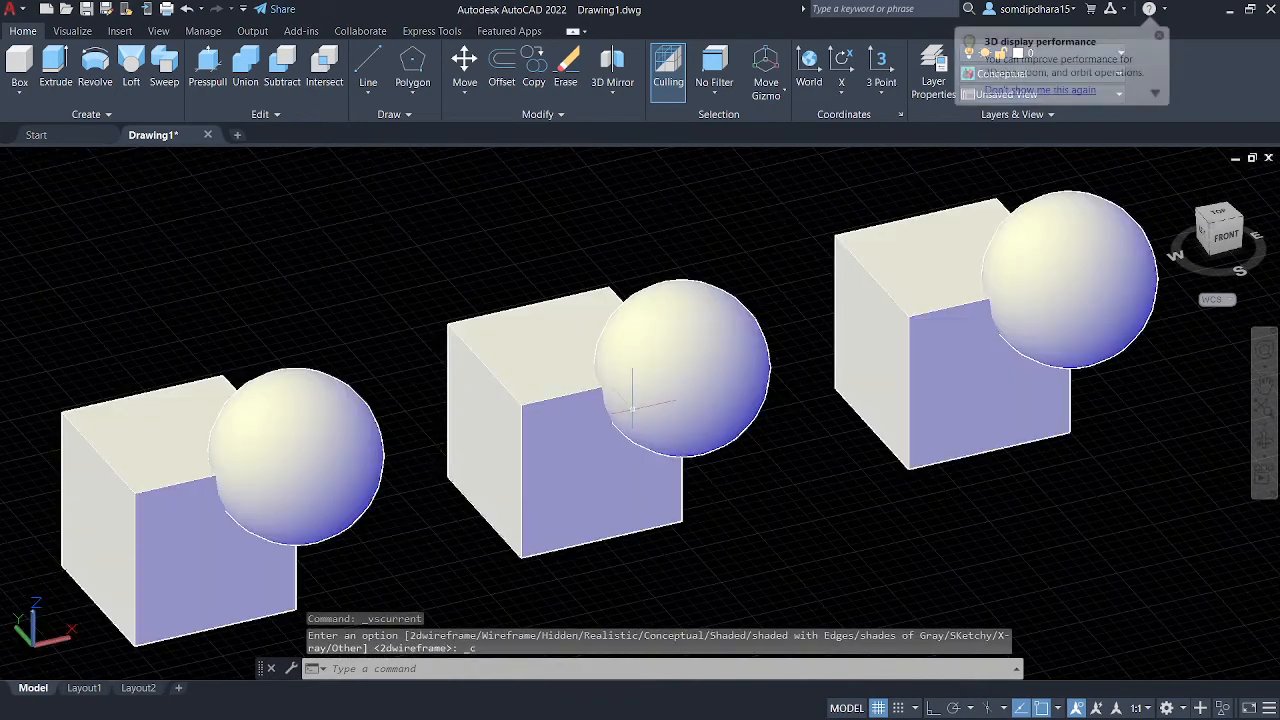
{"action": "middle_click_drag", "start_coordinate": [800, 523], "coordinate": [791, 520]}
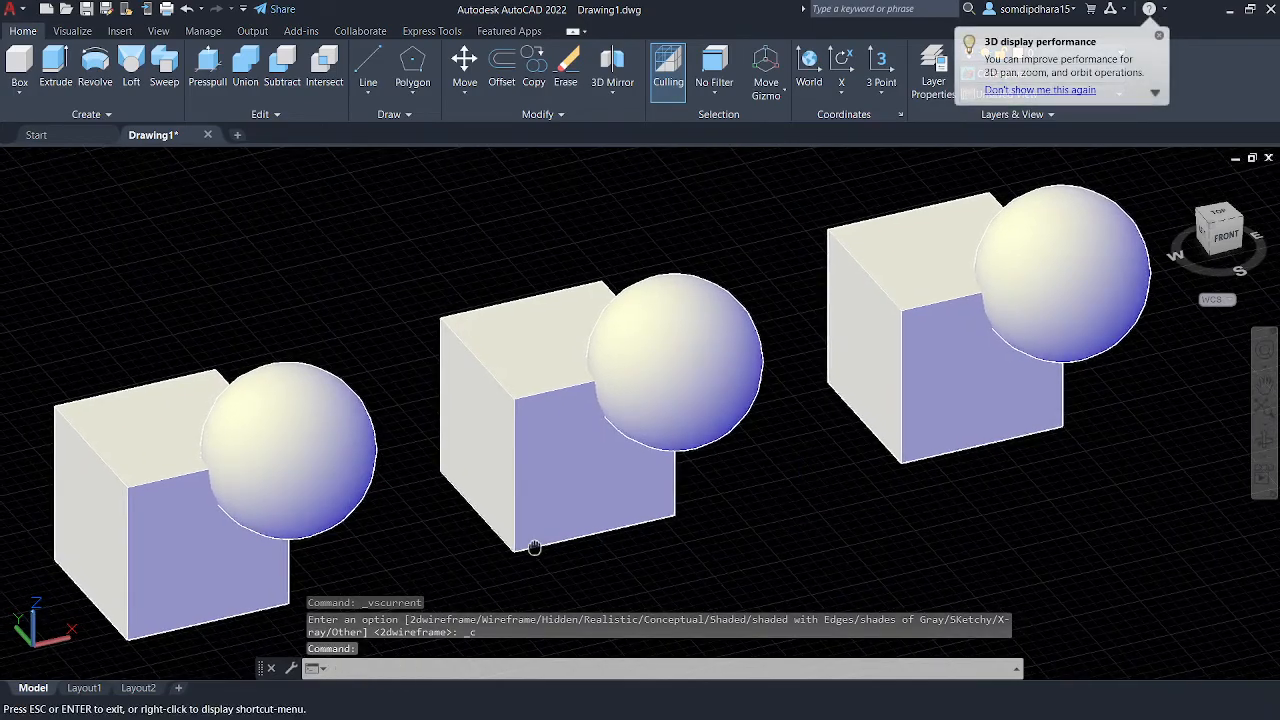
{"action": "mouse_move", "coordinate": [400, 500]}
{"action": "middle_mouse_down", "text": "shift"}
{"action": "mouse_move", "coordinate": [428, 480]}
{"action": "mouse_move", "coordinate": [429, 435]}
{"action": "mouse_move", "coordinate": [200, 414]}
{"action": "mouse_move", "coordinate": [189, 506]}
{"action": "mouse_move", "coordinate": [231, 469]}
{"action": "mouse_move", "coordinate": [361, 505]}
{"action": "mouse_move", "coordinate": [409, 466]}
{"action": "middle_mouse_up", "text": "shift"}
- Hide the extruded profile, revolved solid, standalone box, cone, cylinder and standalone sphere using Hide Objects
{"action": "scroll", "coordinate": [409, 466], "scroll_direction": "down", "scroll_amount": 4}
{"action": "middle_click_drag", "start_coordinate": [486, 466], "coordinate": [761, 348]}
{"action": "scroll", "coordinate": [761, 348], "scroll_direction": "down", "scroll_amount": 2}
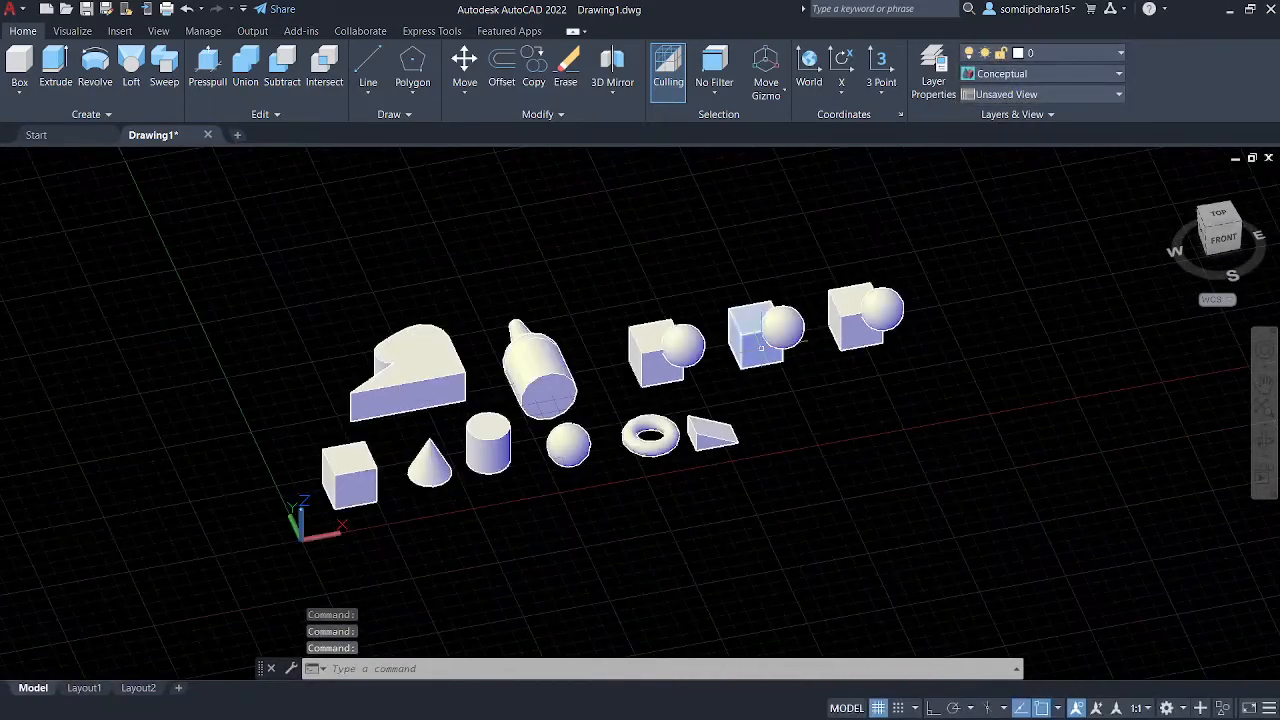
{"action": "scroll", "coordinate": [761, 348], "scroll_direction": "up", "scroll_amount": 2}
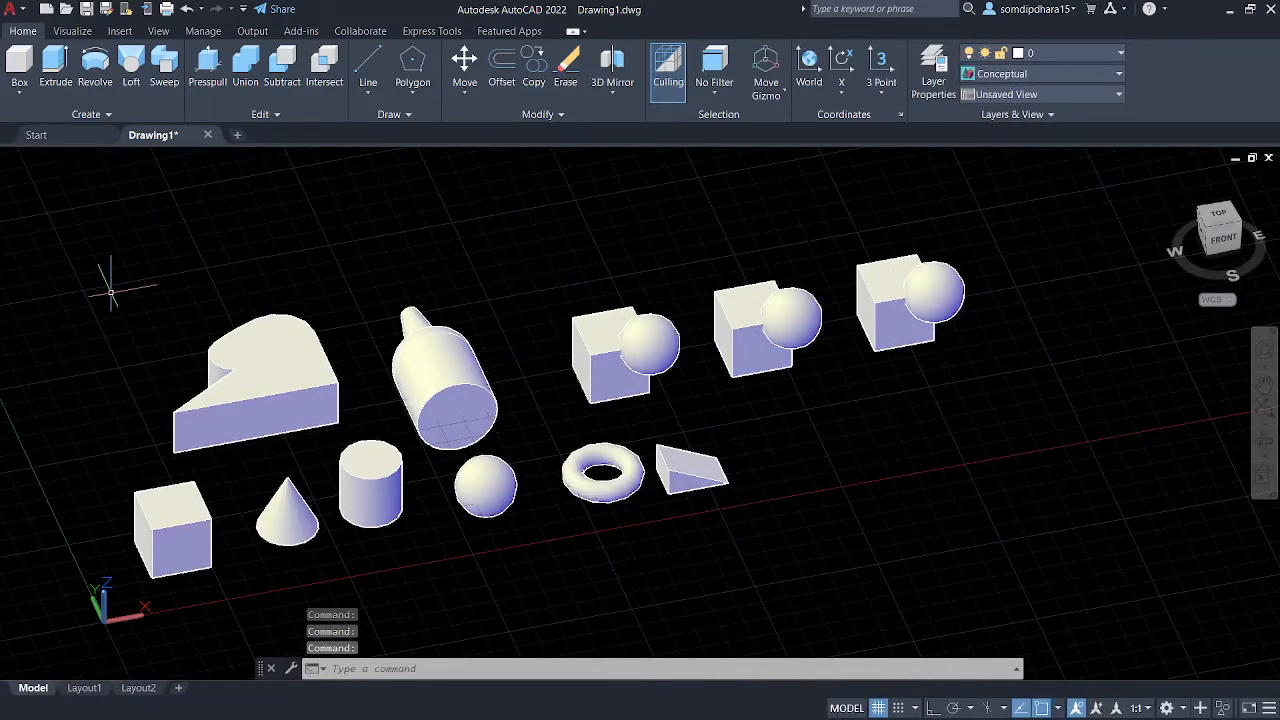
{"action": "left_click", "coordinate": [62, 276]}
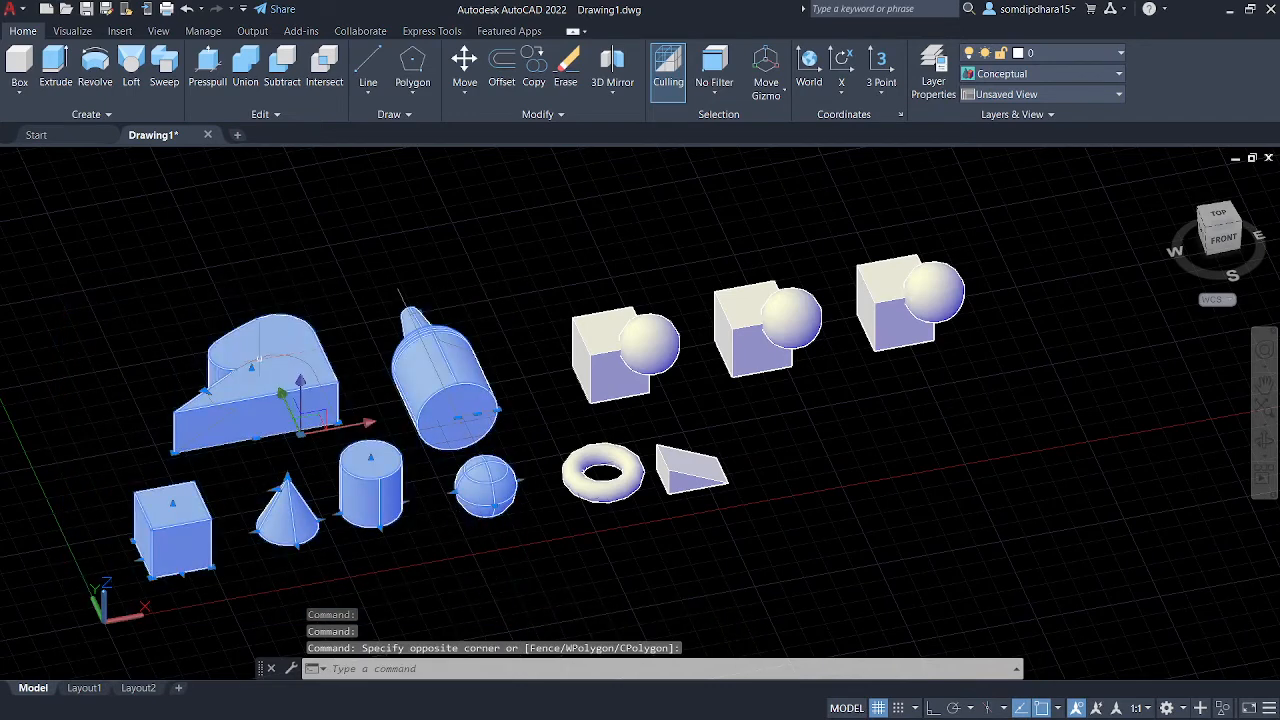
{"action": "right_click", "coordinate": [280, 318]}
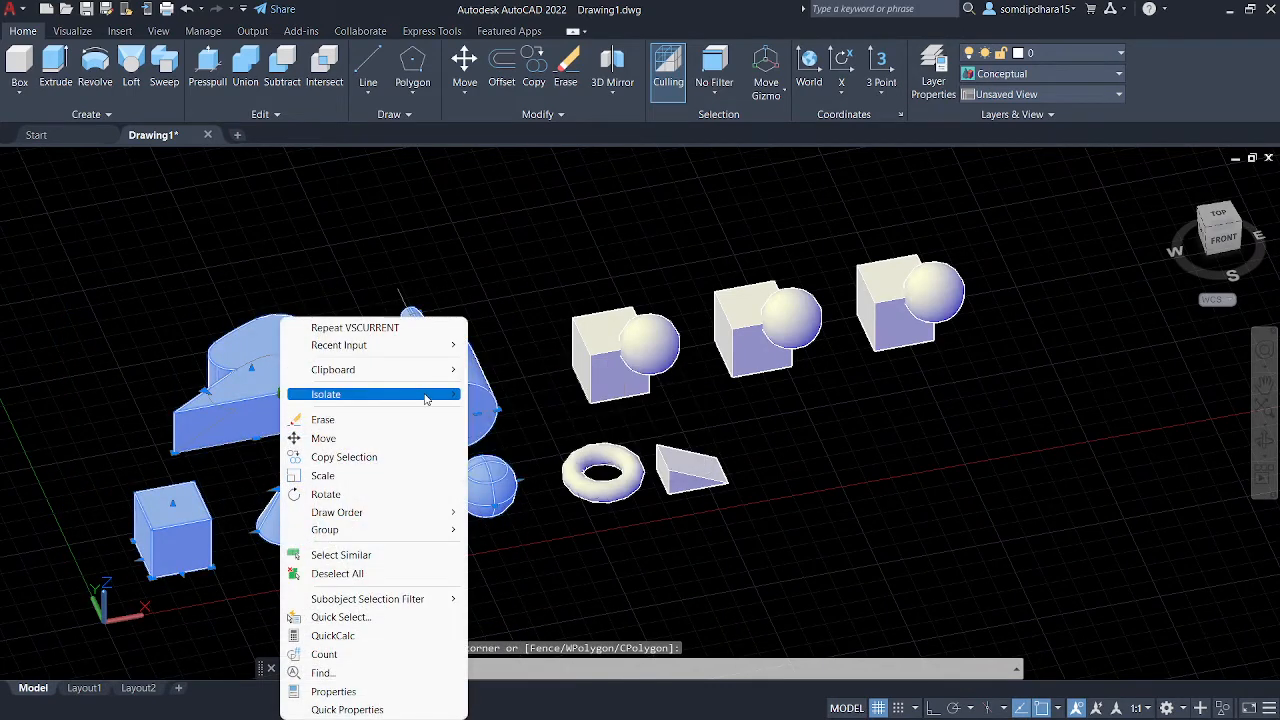
{"action": "mouse_move", "coordinate": [425, 397]}
{"action": "left_click", "coordinate": [528, 414]}
- Hide the torus and the wedge, leaving only the three cube-and-sphere pairs in view
{"action": "left_click", "coordinate": [513, 448]}
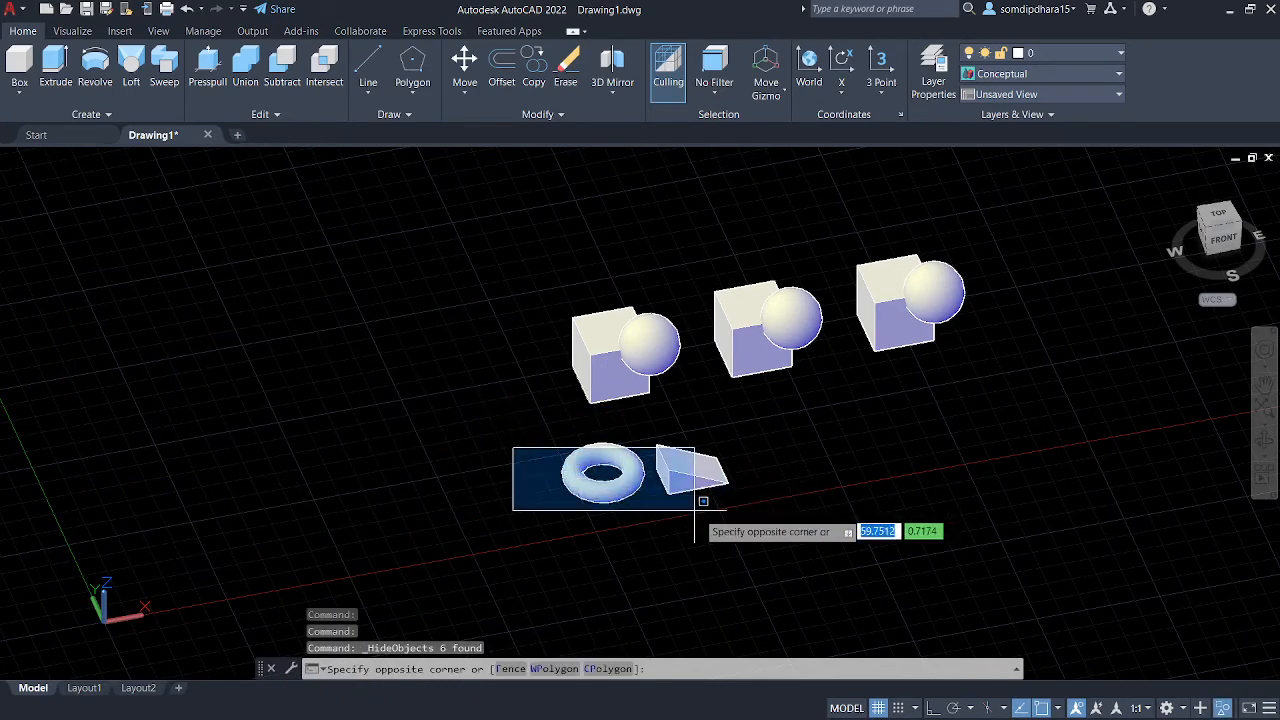
{"action": "left_click", "coordinate": [695, 510]}
{"action": "left_click", "coordinate": [737, 529]}
{"action": "left_click", "coordinate": [558, 452]}
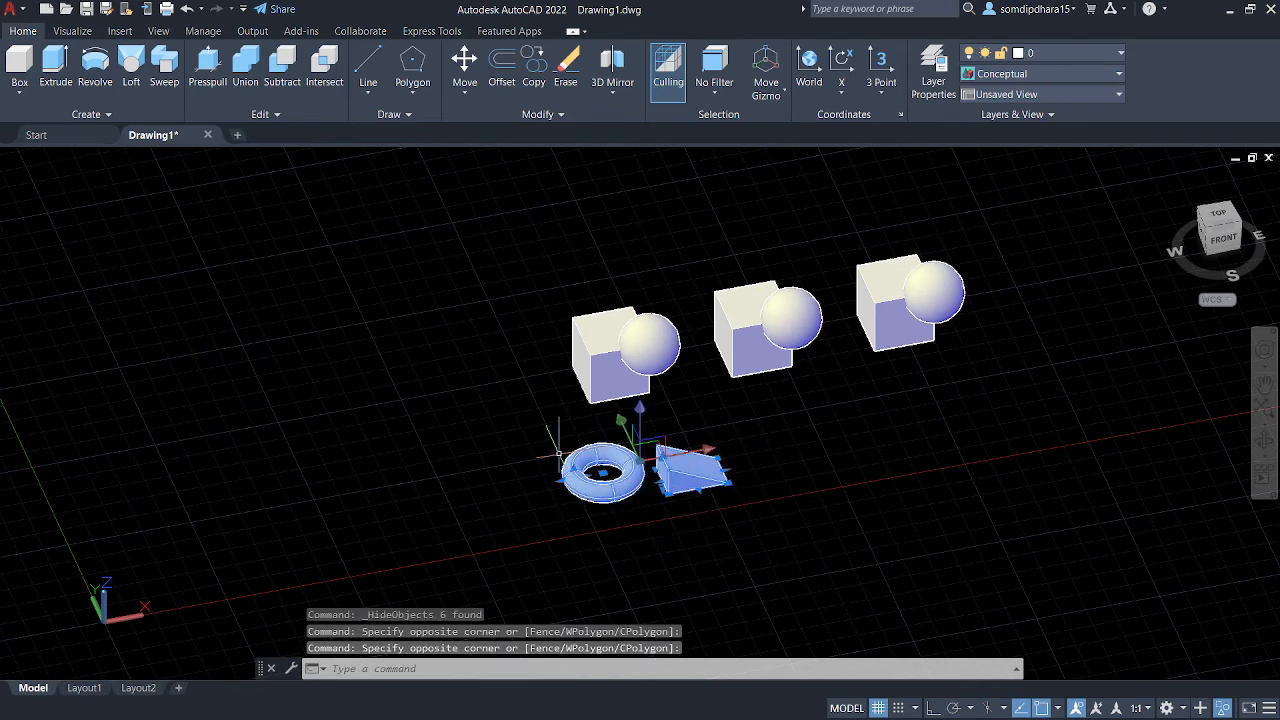
{"action": "right_click", "coordinate": [789, 450]}
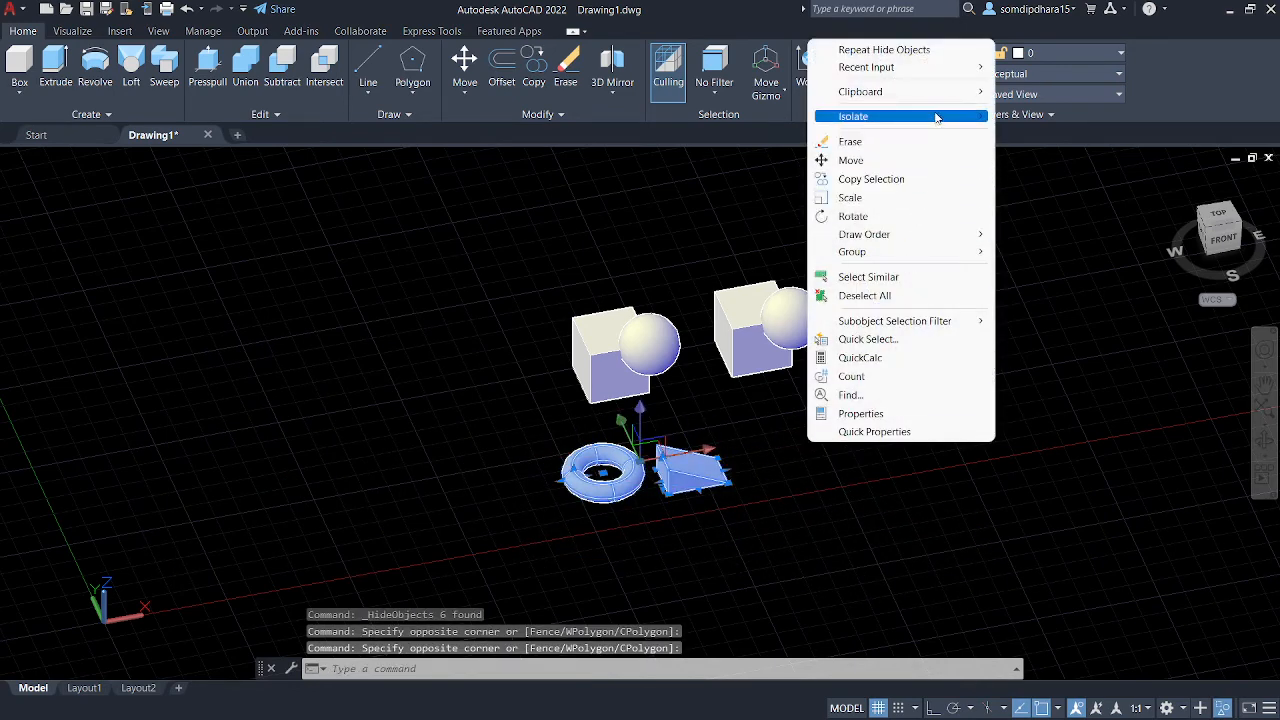
{"action": "mouse_move", "coordinate": [938, 117]}
{"action": "left_click", "coordinate": [1035, 136]}
{"action": "middle_click_drag", "start_coordinate": [836, 408], "coordinate": [780, 505]}
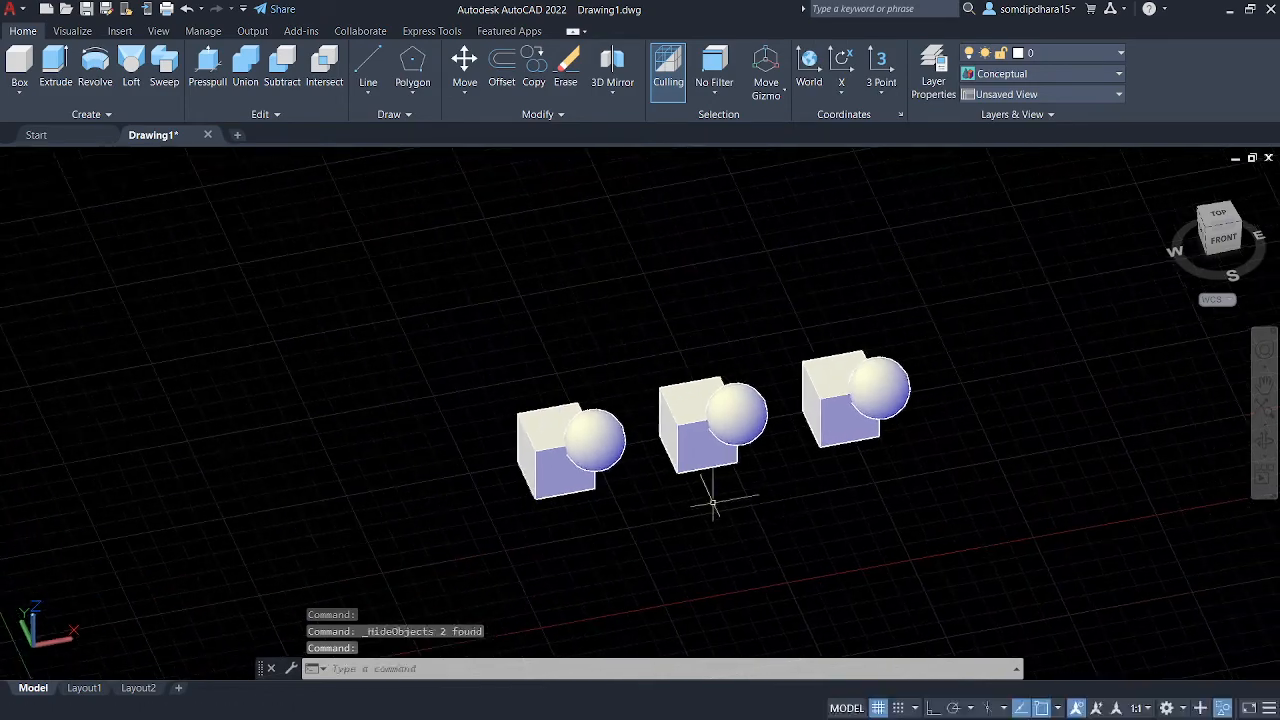
{"action": "scroll", "coordinate": [709, 503], "scroll_direction": "up", "scroll_amount": 4}
{"action": "middle_click_drag", "start_coordinate": [700, 506], "coordinate": [663, 531]}
{"action": "scroll", "coordinate": [649, 539], "scroll_direction": "up", "scroll_amount": 2}
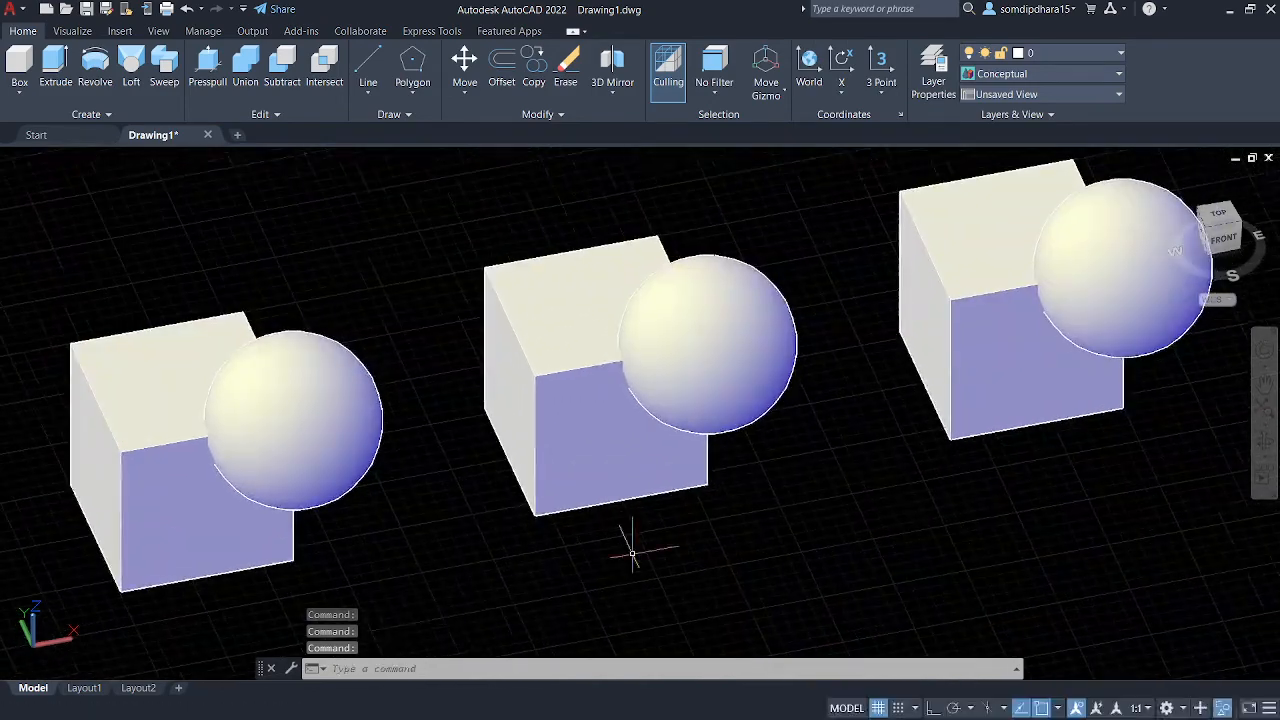
{"action": "scroll", "coordinate": [631, 557], "scroll_direction": "down", "scroll_amount": 4}
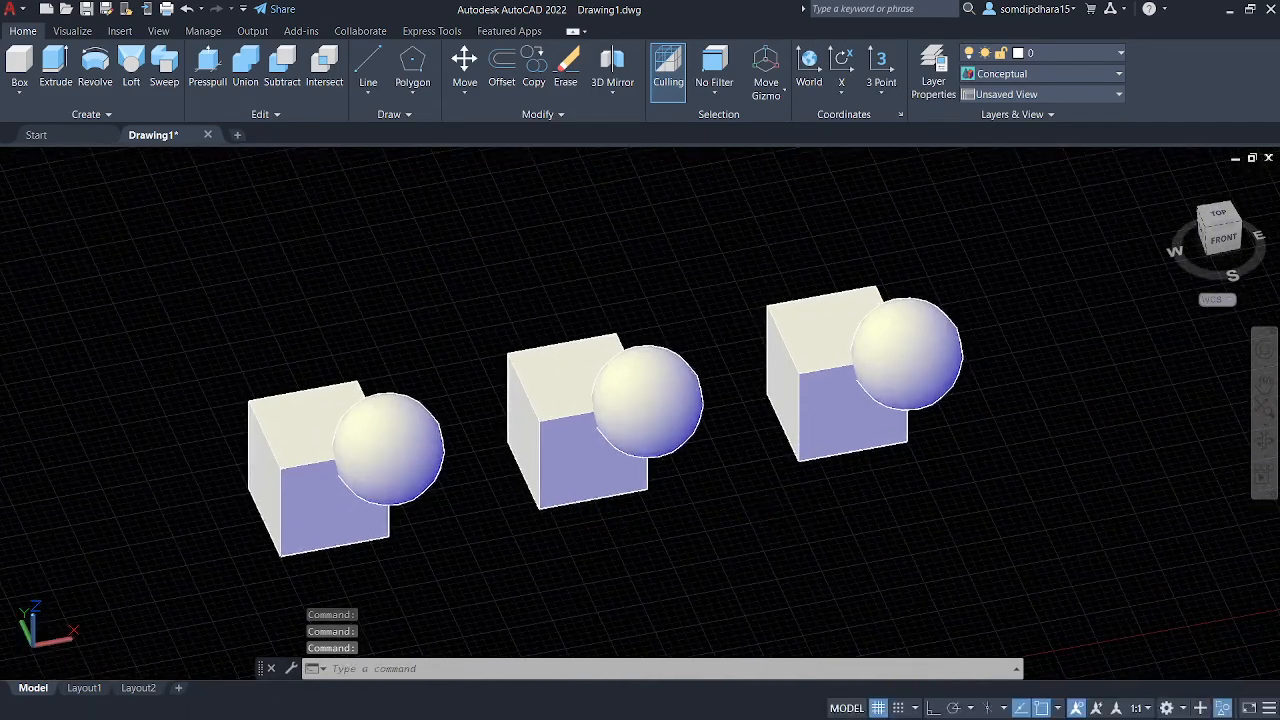
{"action": "middle_click_drag", "start_coordinate": [713, 452], "coordinate": [800, 494], "text": "shift"}
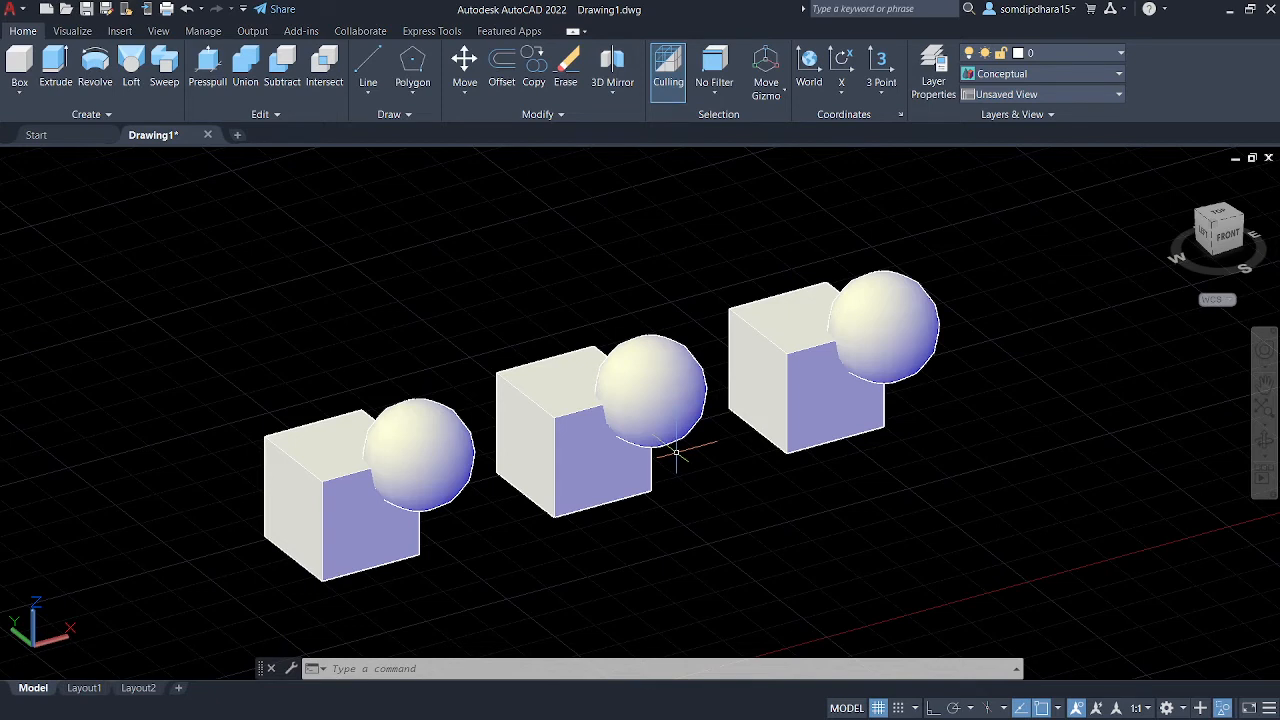
- Try moving the first pair's sphere away from its cube and undo the move
{"action": "scroll", "coordinate": [325, 445], "scroll_direction": "up", "scroll_amount": 3}
{"action": "middle_click_drag", "start_coordinate": [325, 450], "coordinate": [359, 311]}
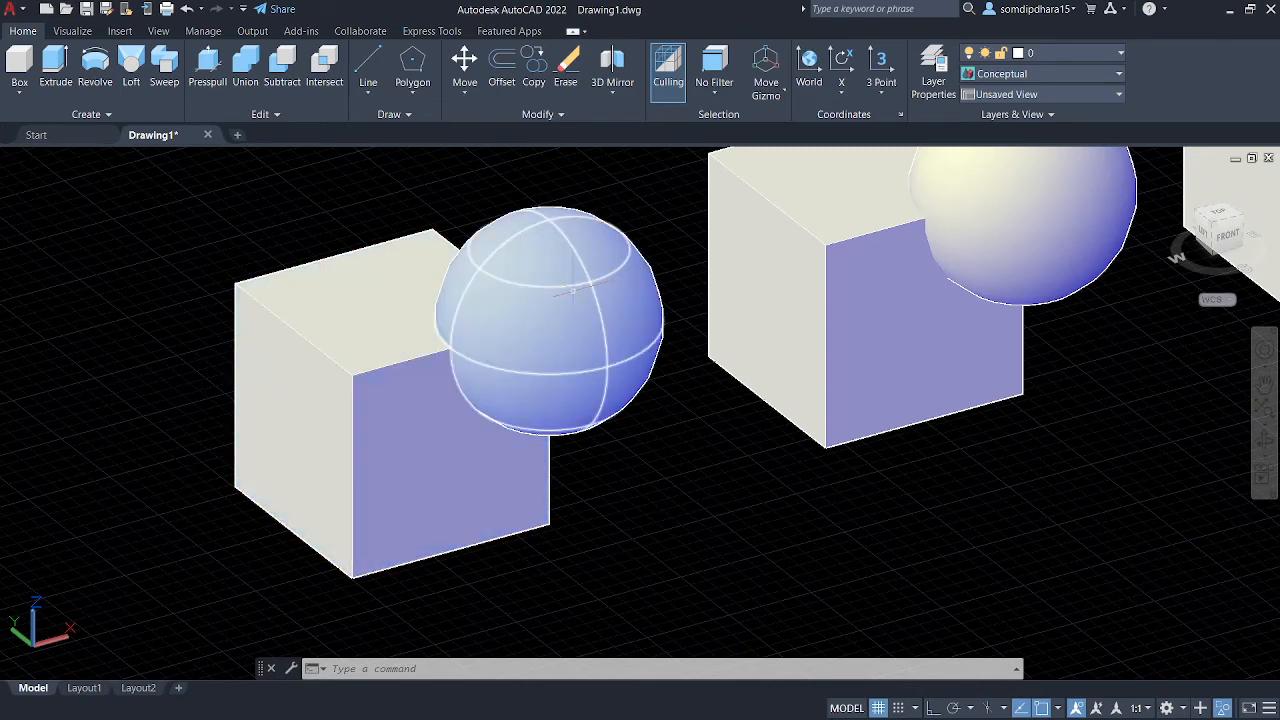
{"action": "mouse_move", "coordinate": [572, 288]}
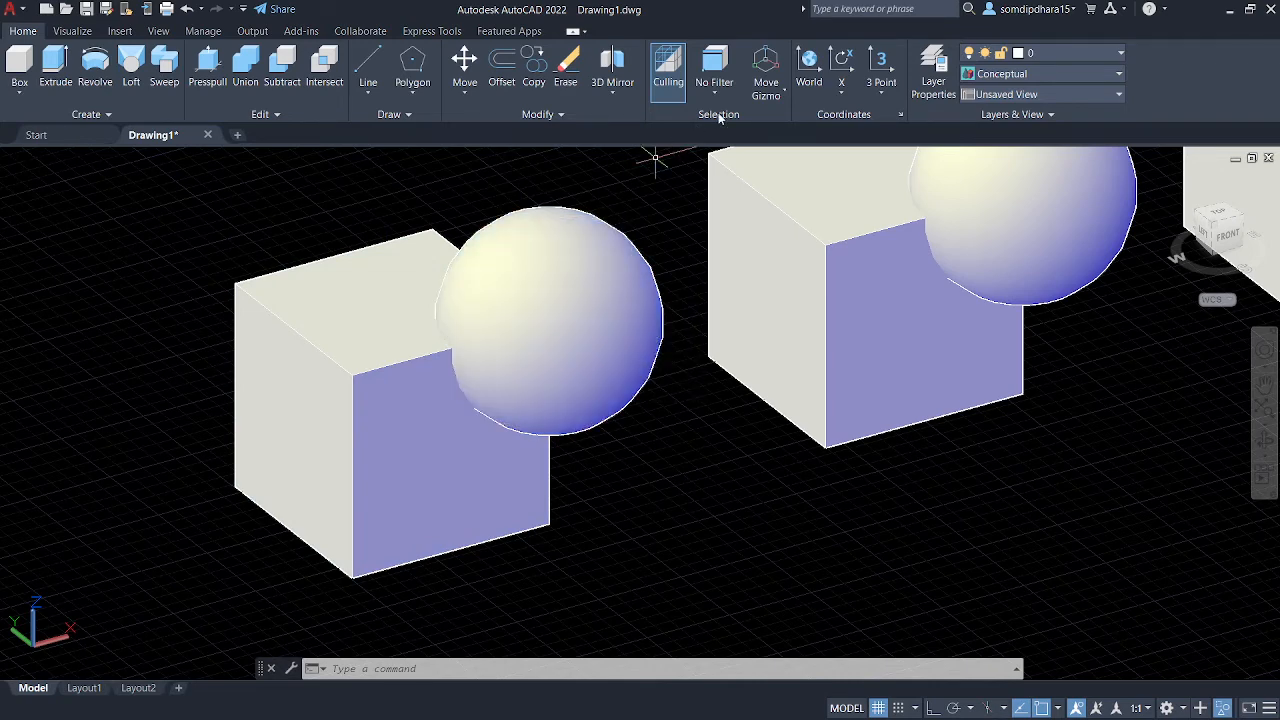
{"action": "left_click", "coordinate": [514, 278]}
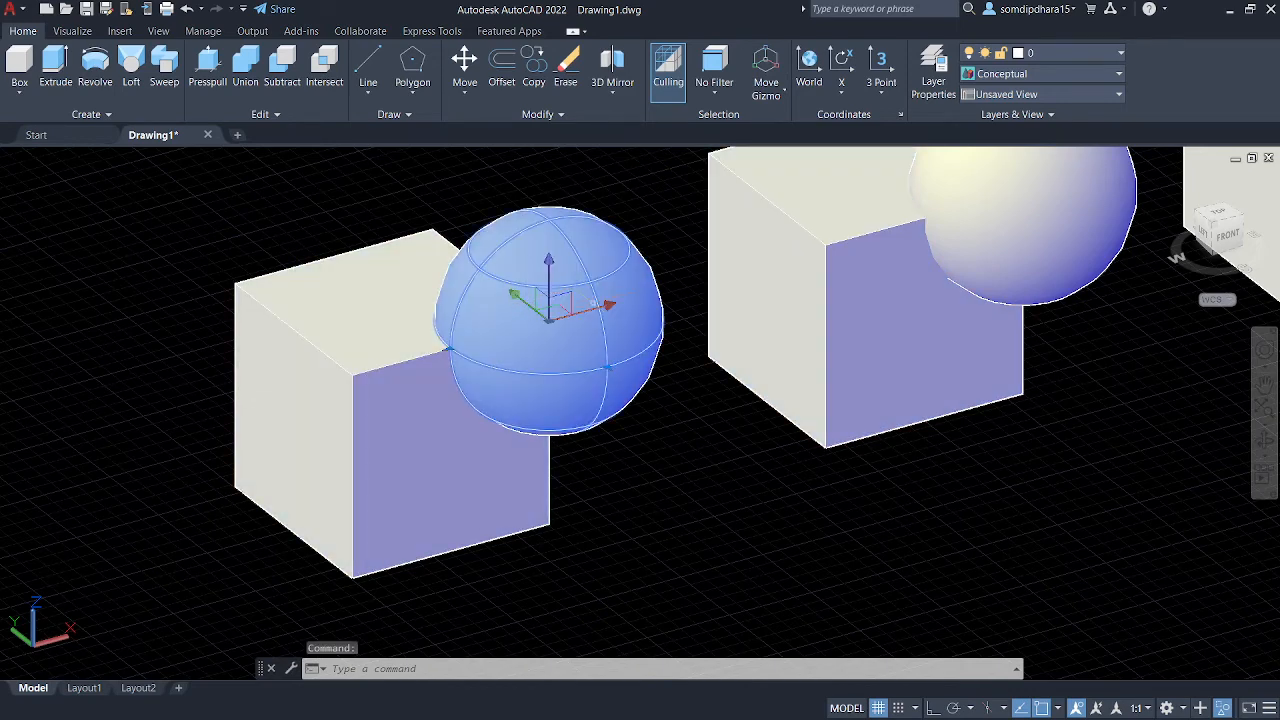
{"action": "left_click", "coordinate": [514, 300]}
{"action": "left_click", "coordinate": [830, 540]}
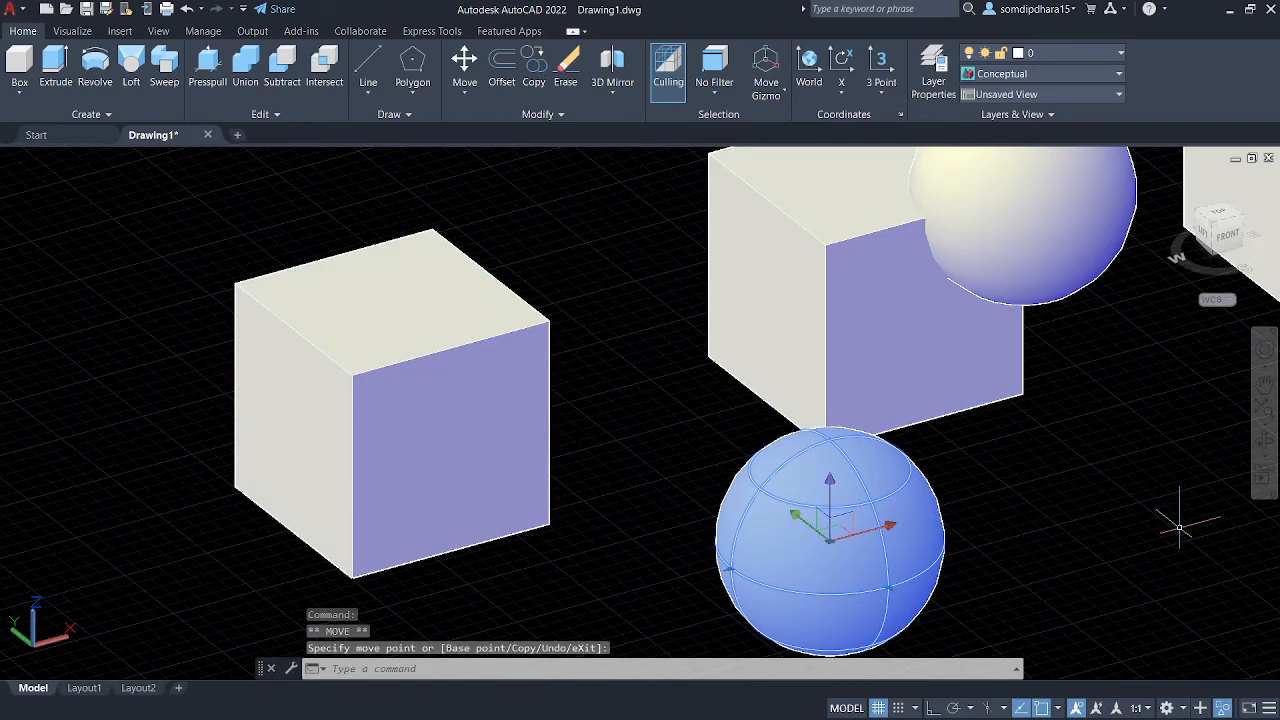
{"action": "key", "text": "ctrl+z"}
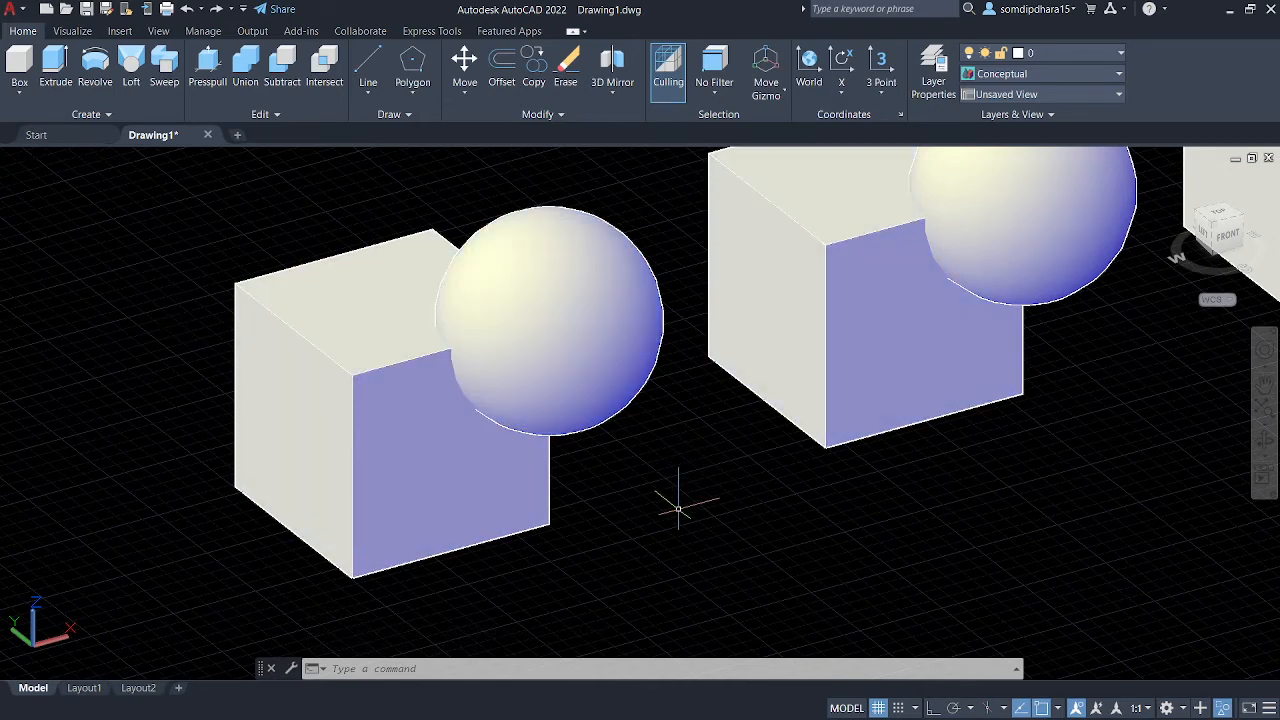
- Combine the first pair's cube and sphere into one solid with Union
{"action": "type", "text": "UNION"}
{"action": "key", "text": "Return"}
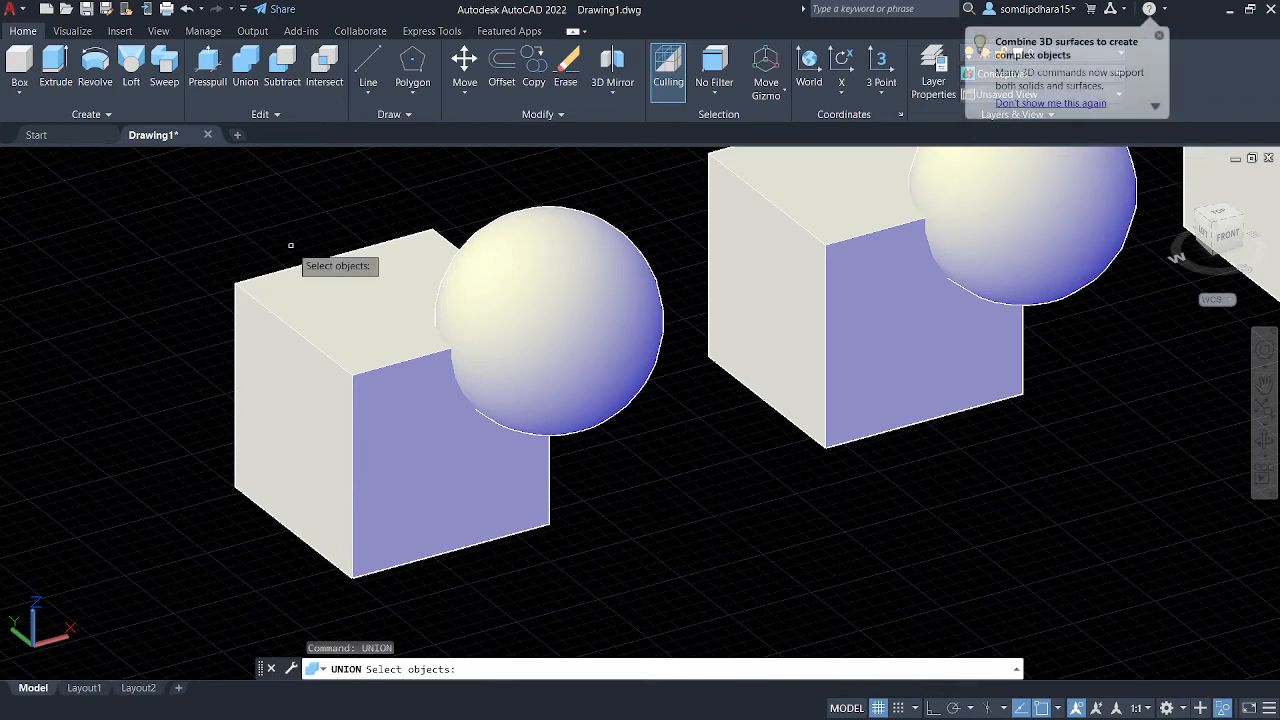
{"action": "left_click", "coordinate": [285, 334]}
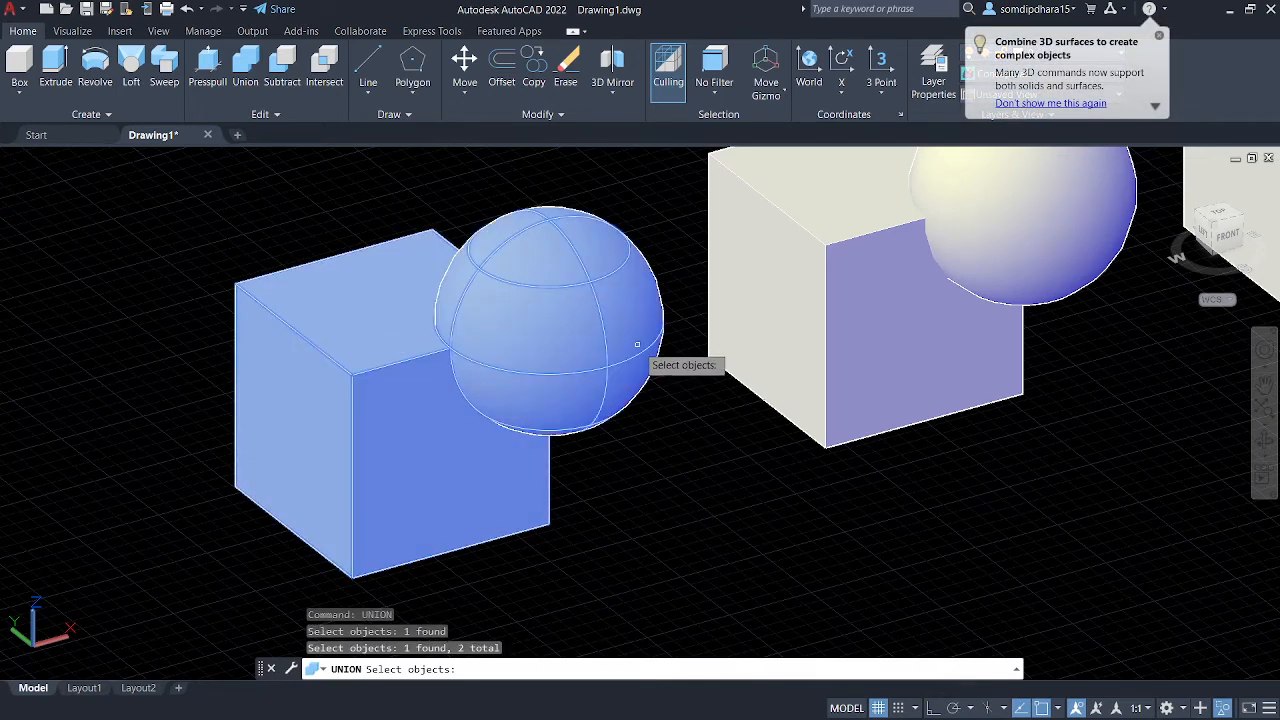
{"action": "left_click", "coordinate": [612, 345]}
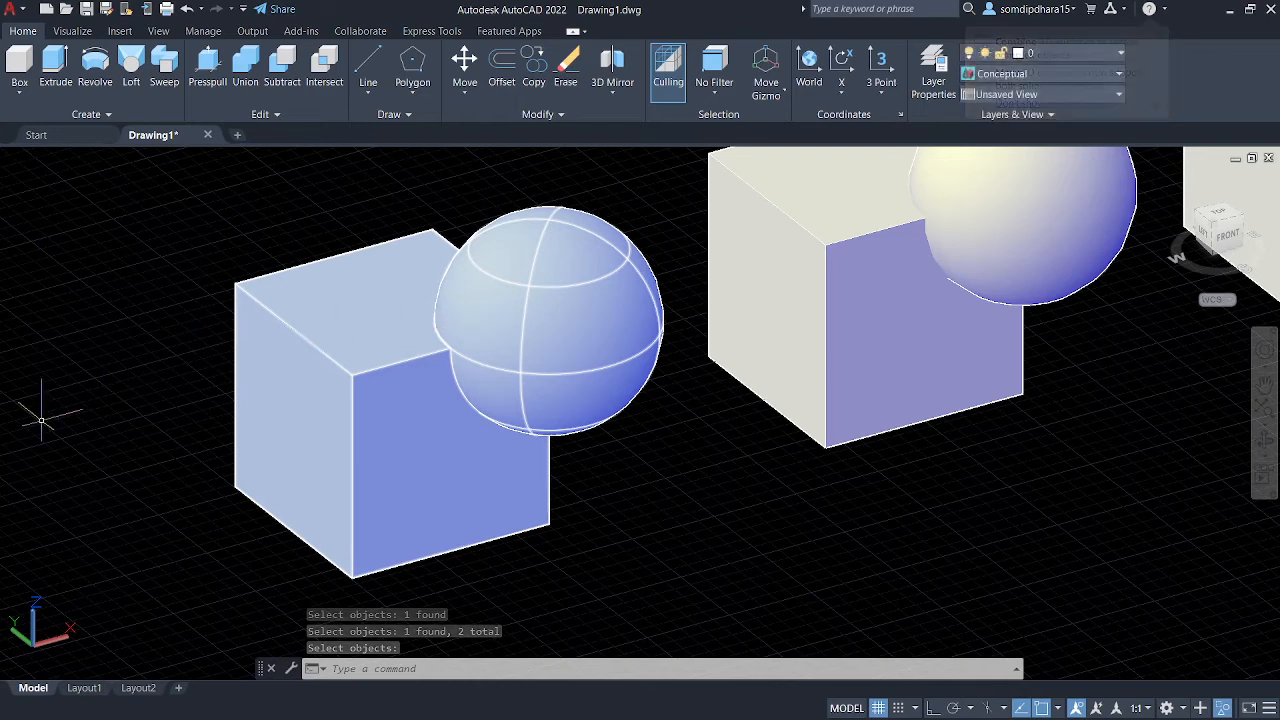
{"action": "key", "text": "Return"}
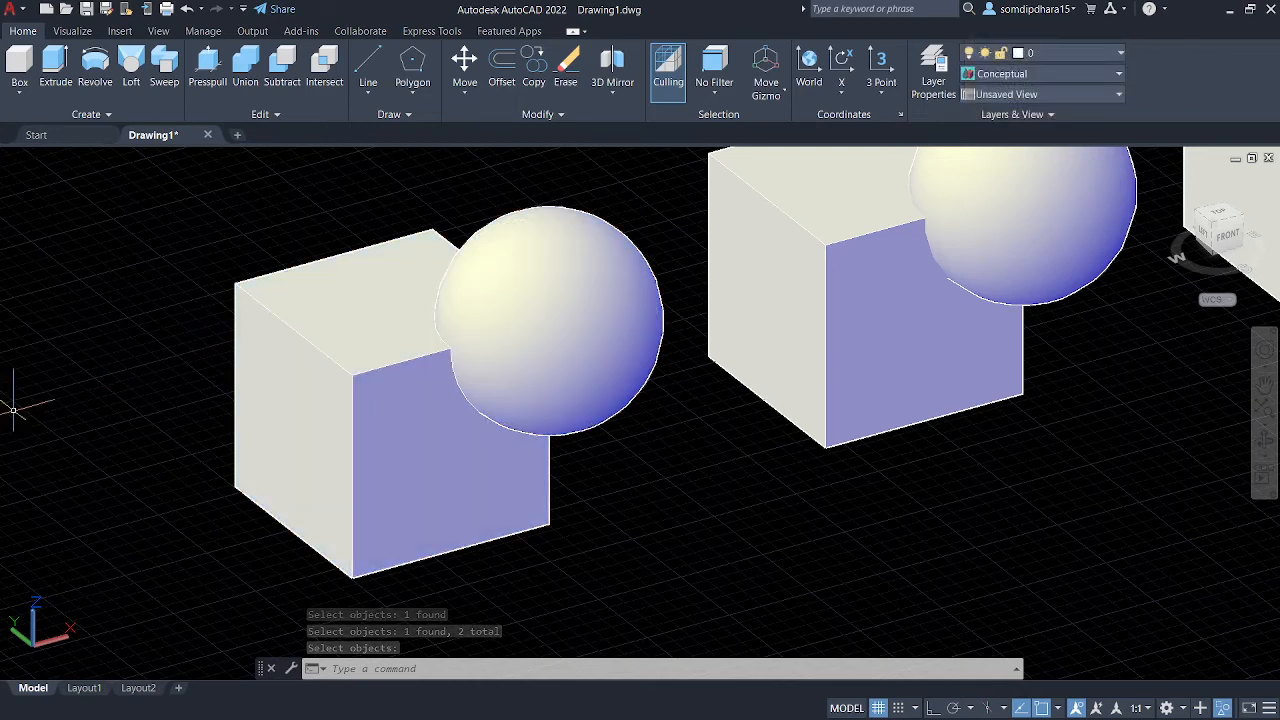
- Select the united cube-and-sphere solid and try moving it along the Y axis, cancelling the move
{"action": "left_click", "coordinate": [372, 337]}
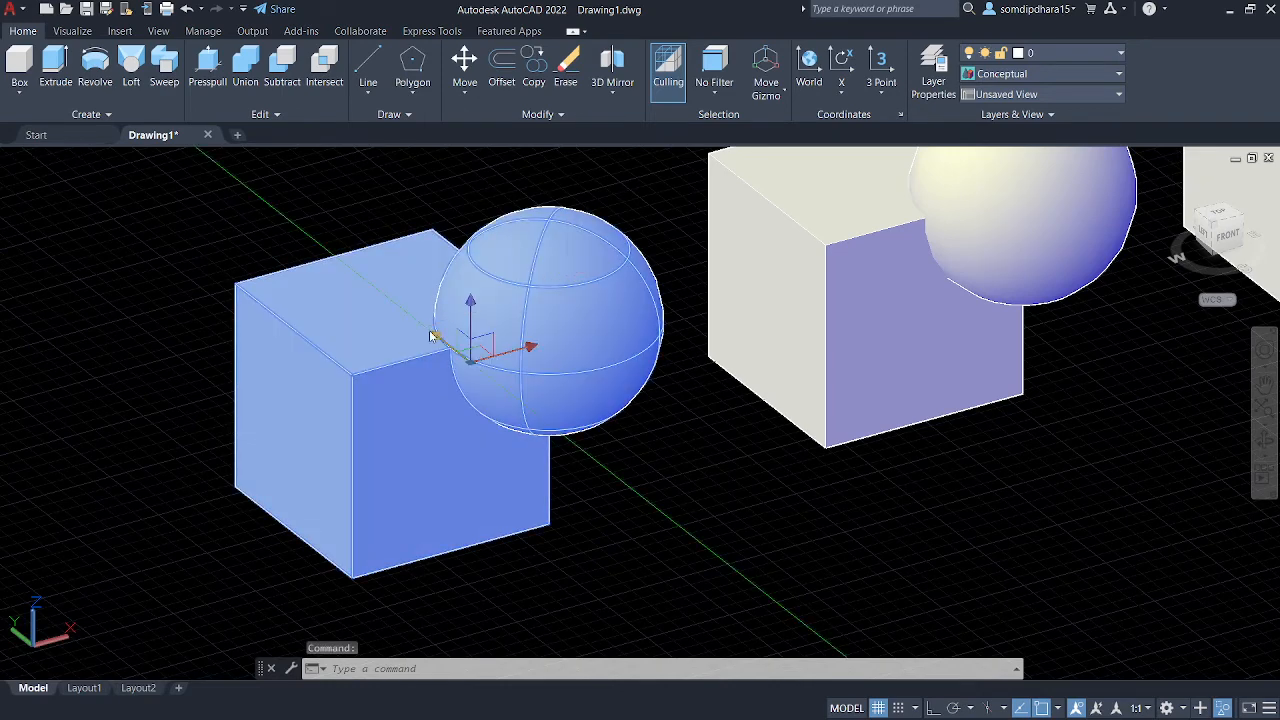
{"action": "left_click", "coordinate": [470, 352]}
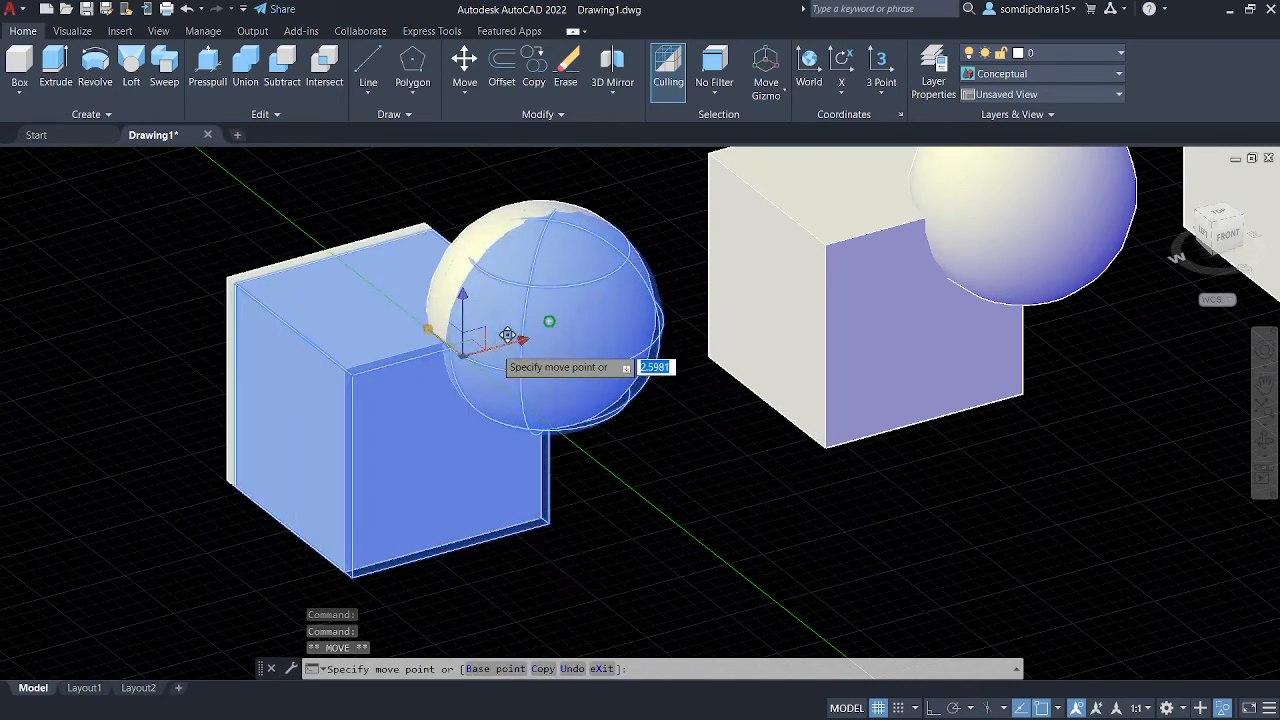
{"action": "key", "text": "Escape"}
{"action": "key", "text": "Escape"}
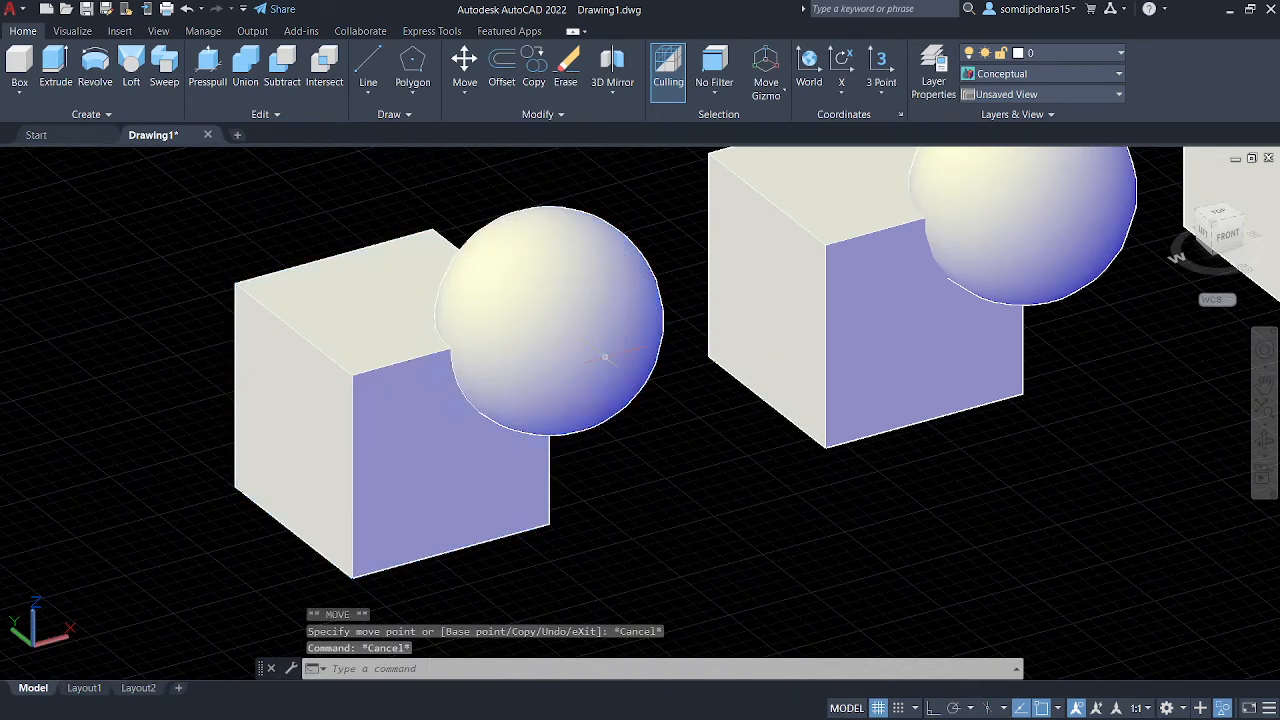
{"action": "middle_click_drag", "start_coordinate": [714, 429], "coordinate": [526, 517]}
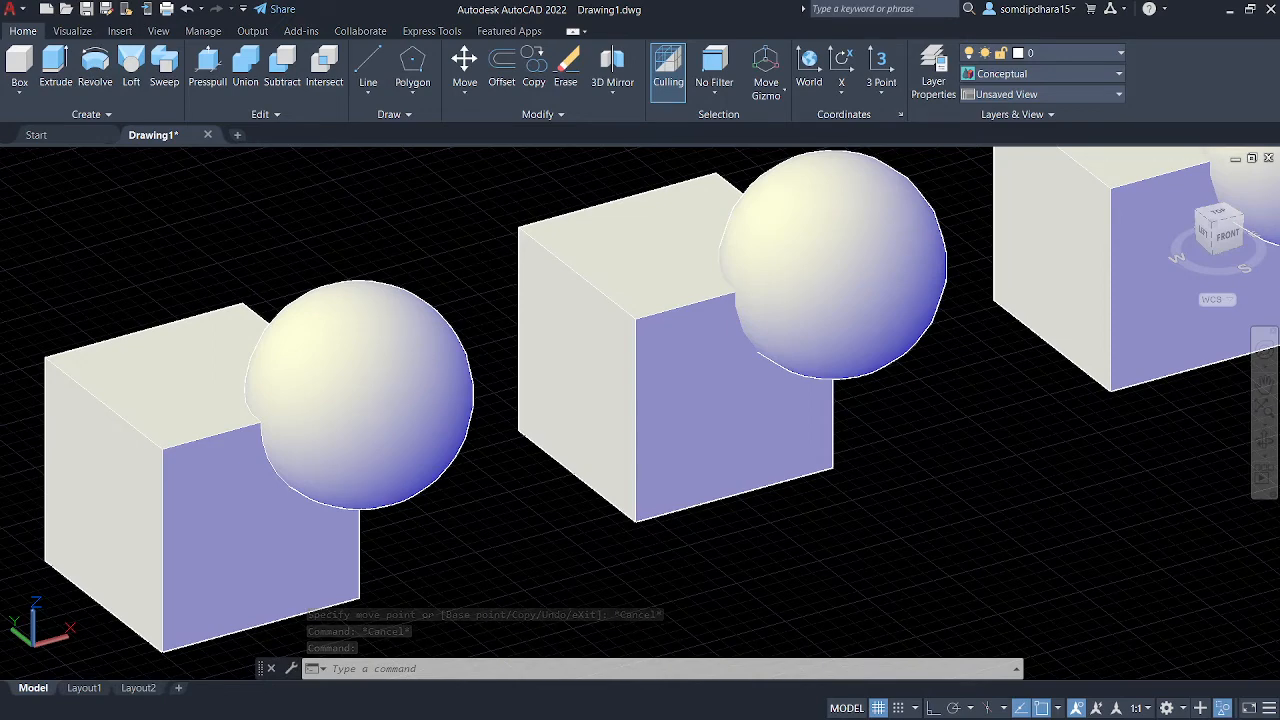
{"action": "type", "text": "UNION"}
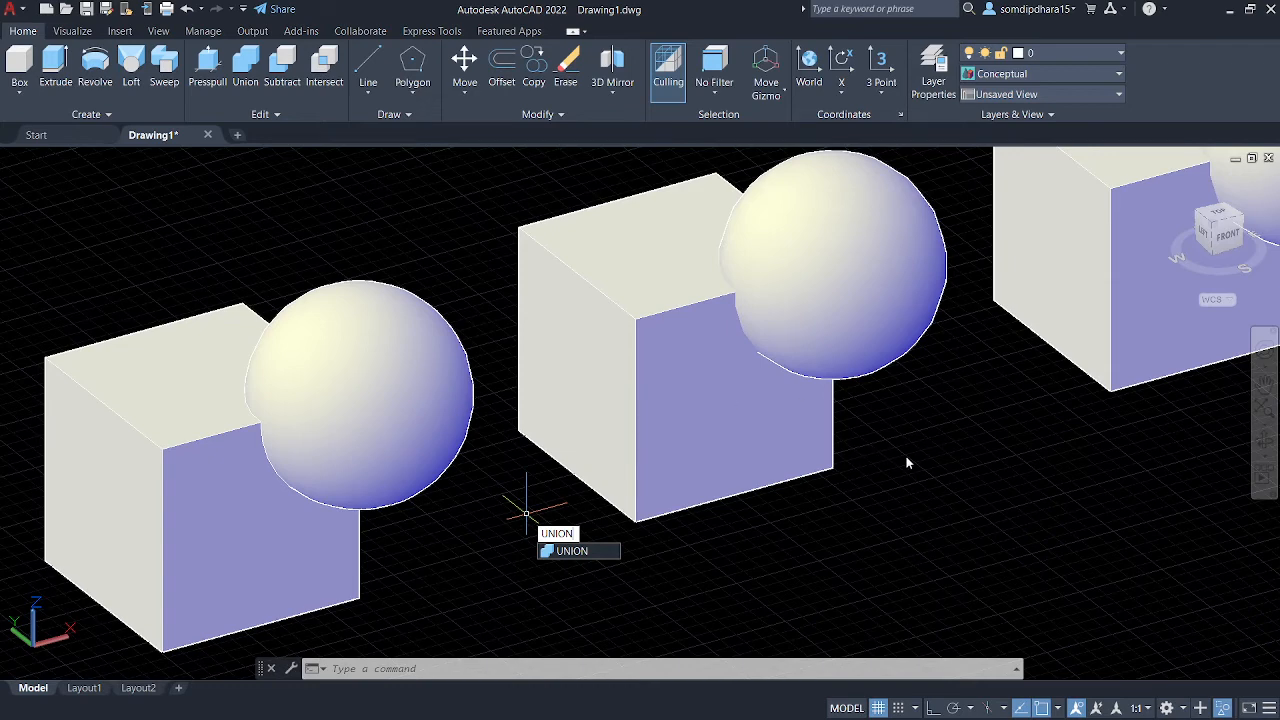
{"action": "key", "text": "Escape"}
{"action": "middle_click_drag", "start_coordinate": [905, 460], "coordinate": [805, 559]}
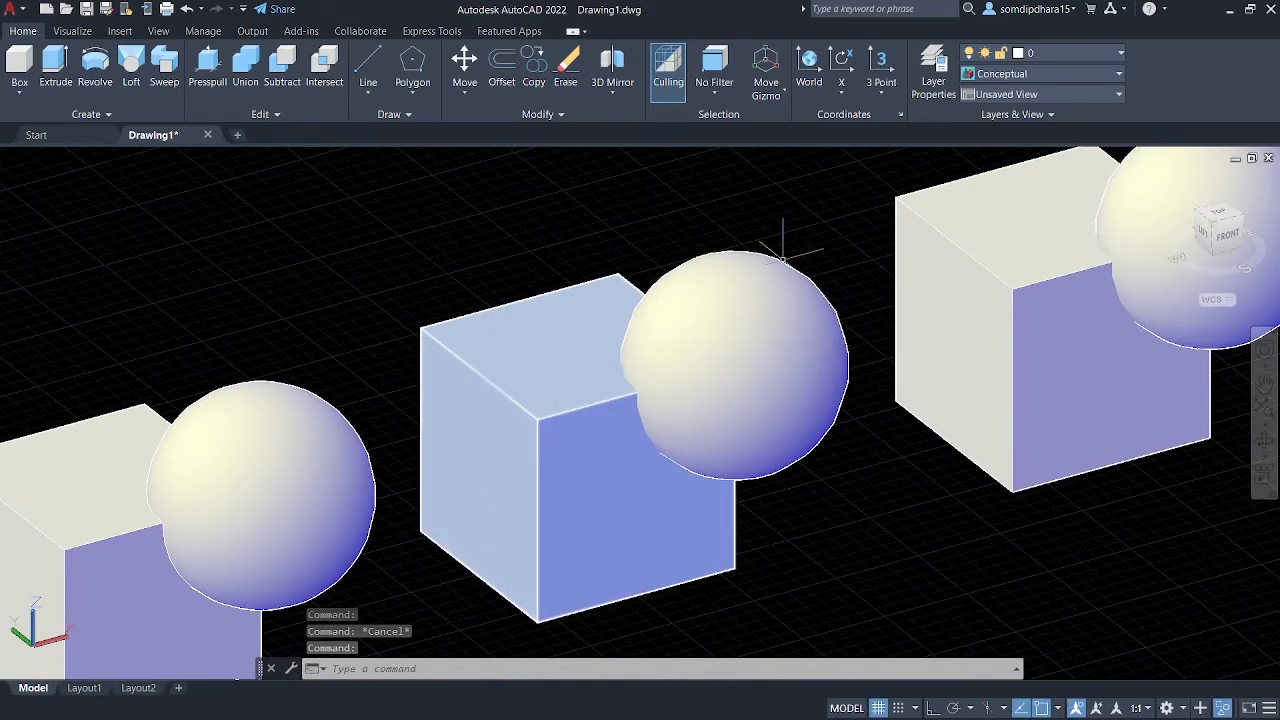
{"action": "left_click", "coordinate": [765, 335]}
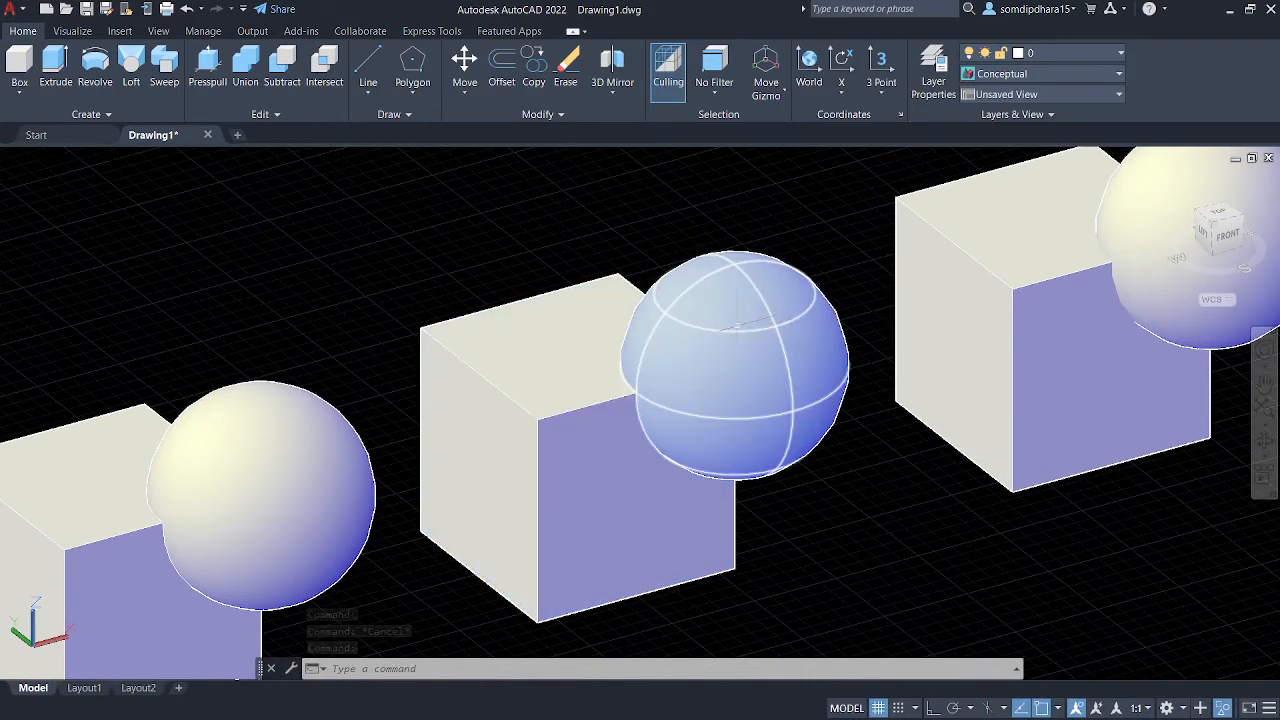
{"action": "key", "text": "Escape"}
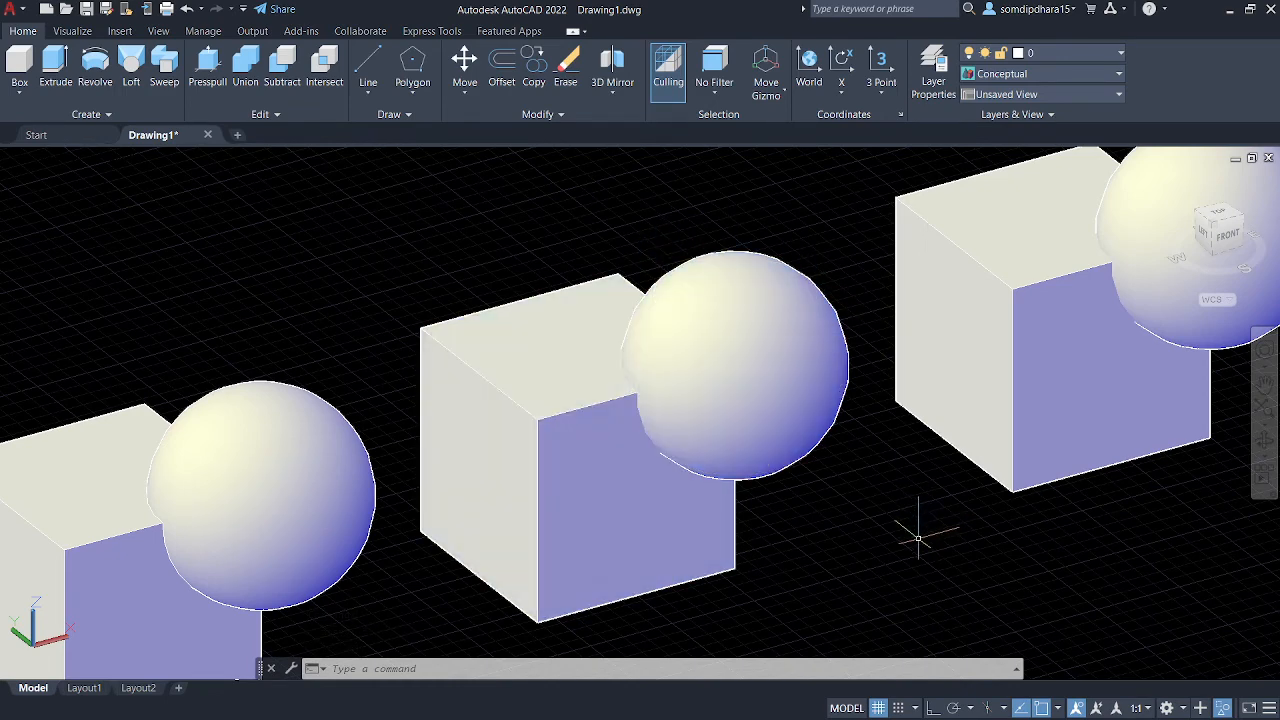
- Subtract the second pair's sphere from its cube with the Subtract command
{"action": "type", "text": "S"}
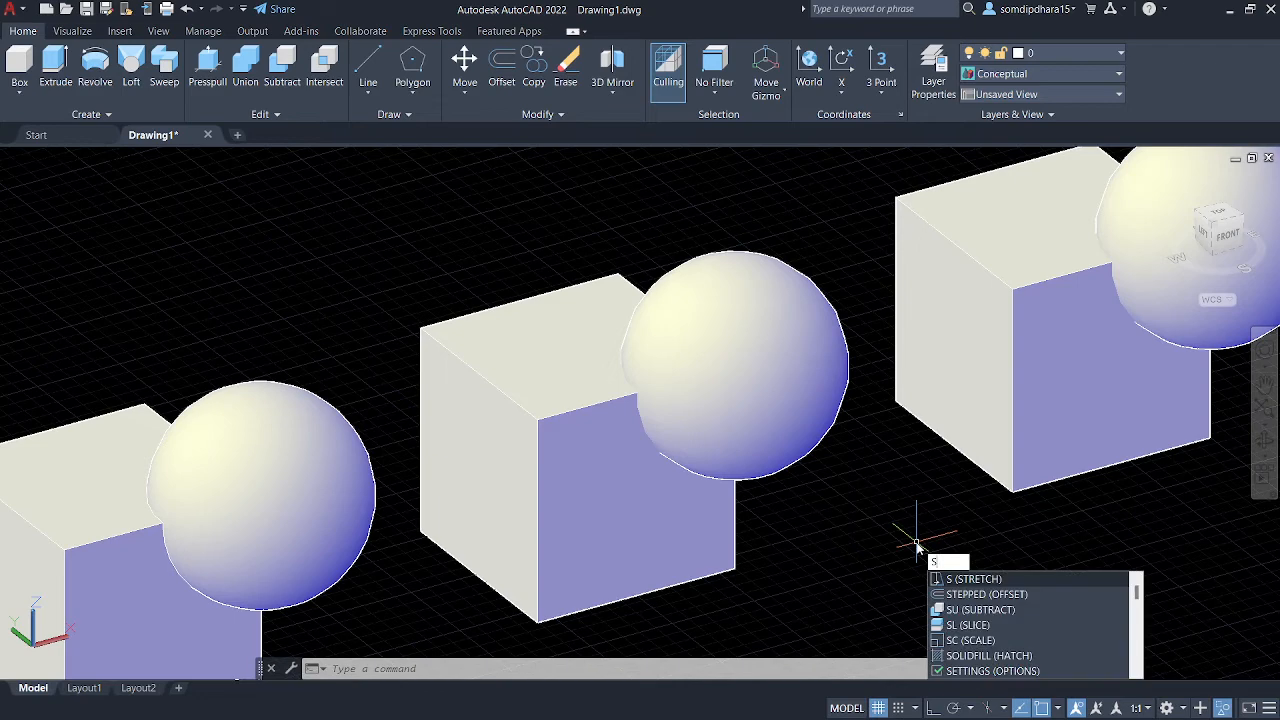
{"action": "type", "text": "UBTRACT"}
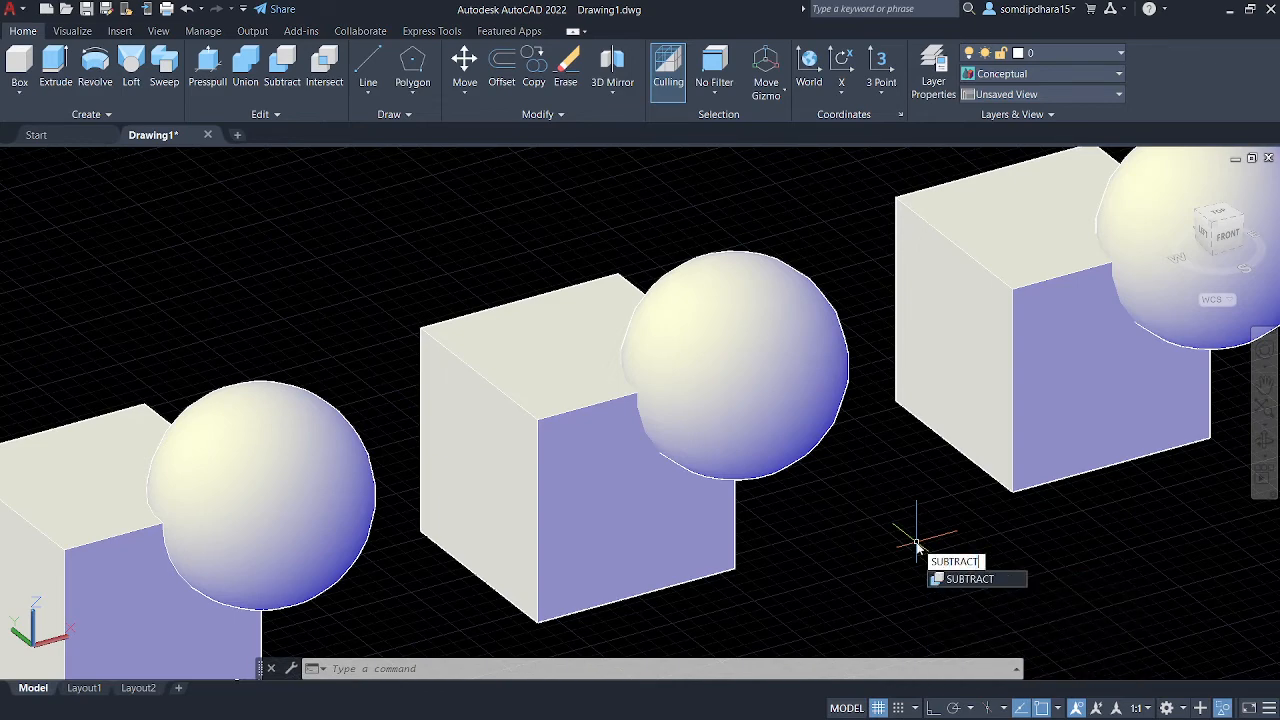
{"action": "key", "text": "Return"}
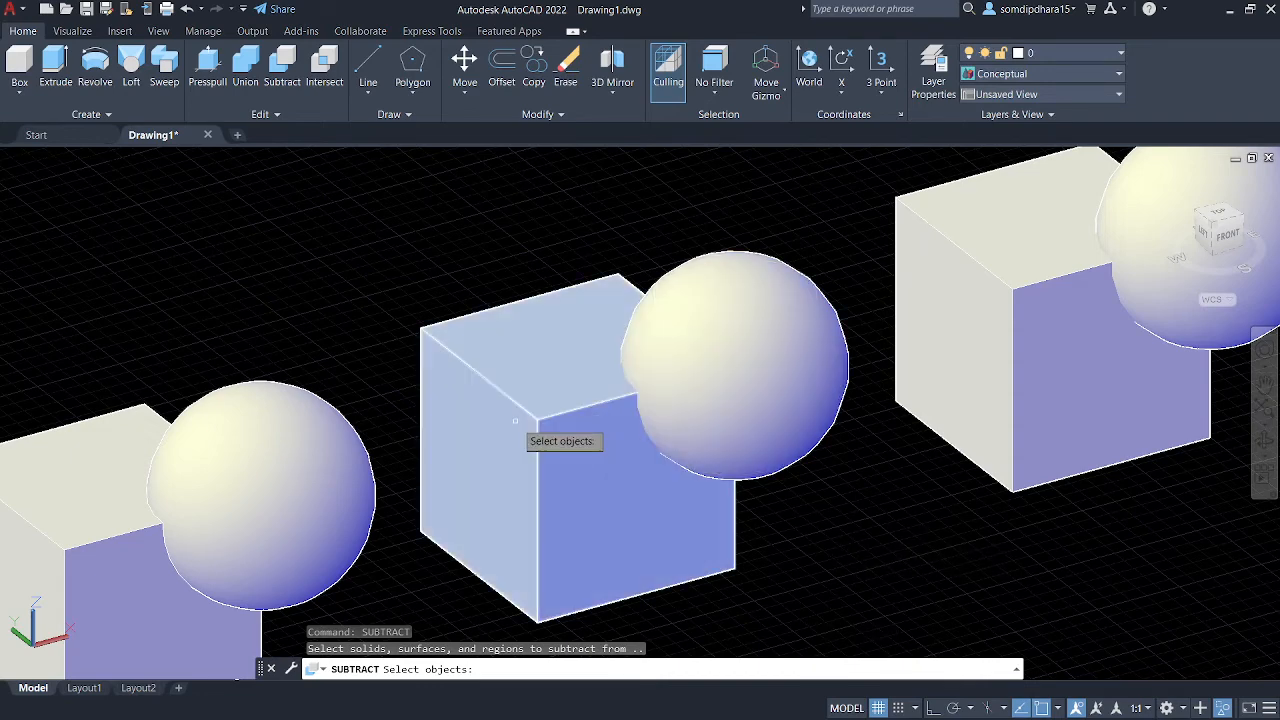
{"action": "left_click", "coordinate": [553, 450]}
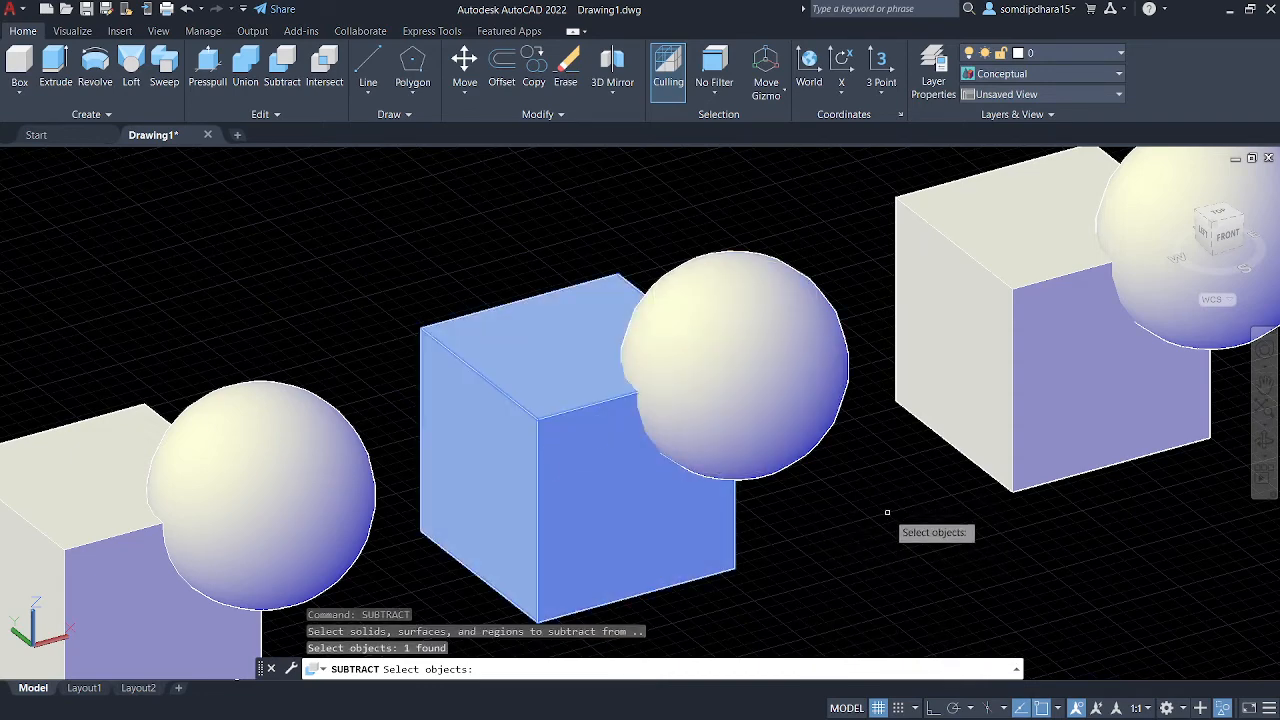
{"action": "key", "text": "Return"}
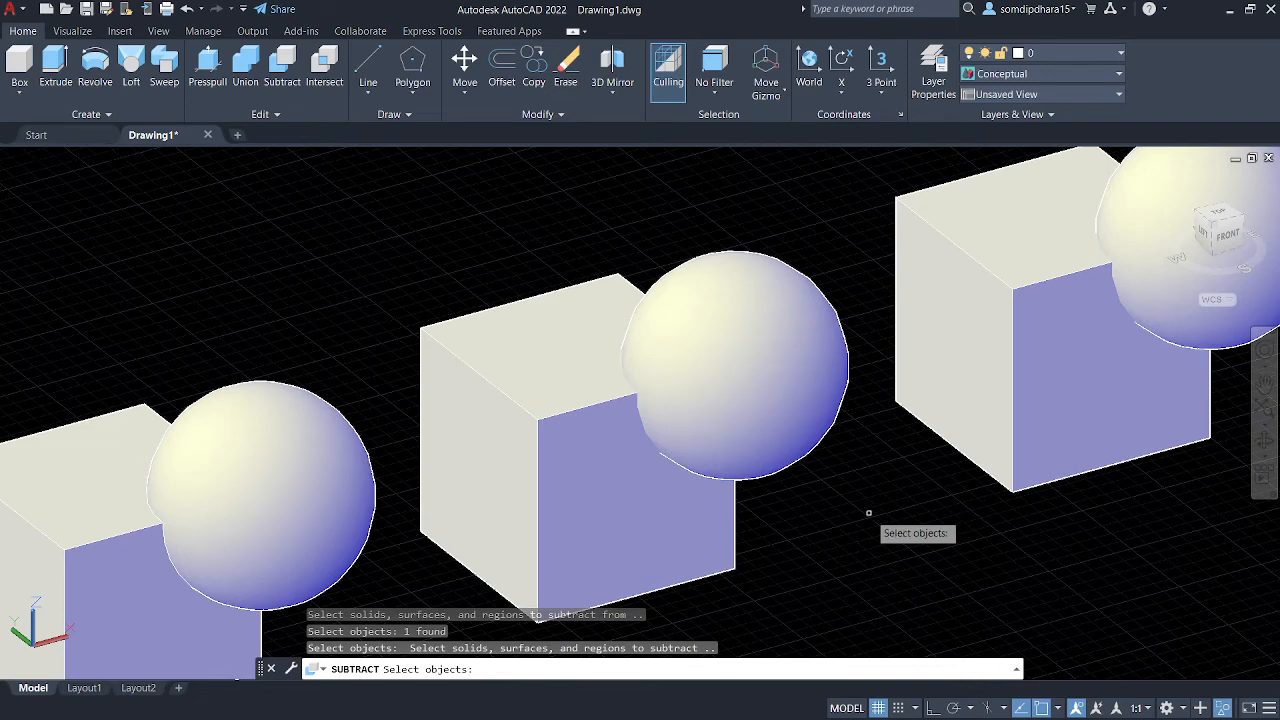
{"action": "key", "text": "Escape"}
{"action": "key", "text": "Return"}
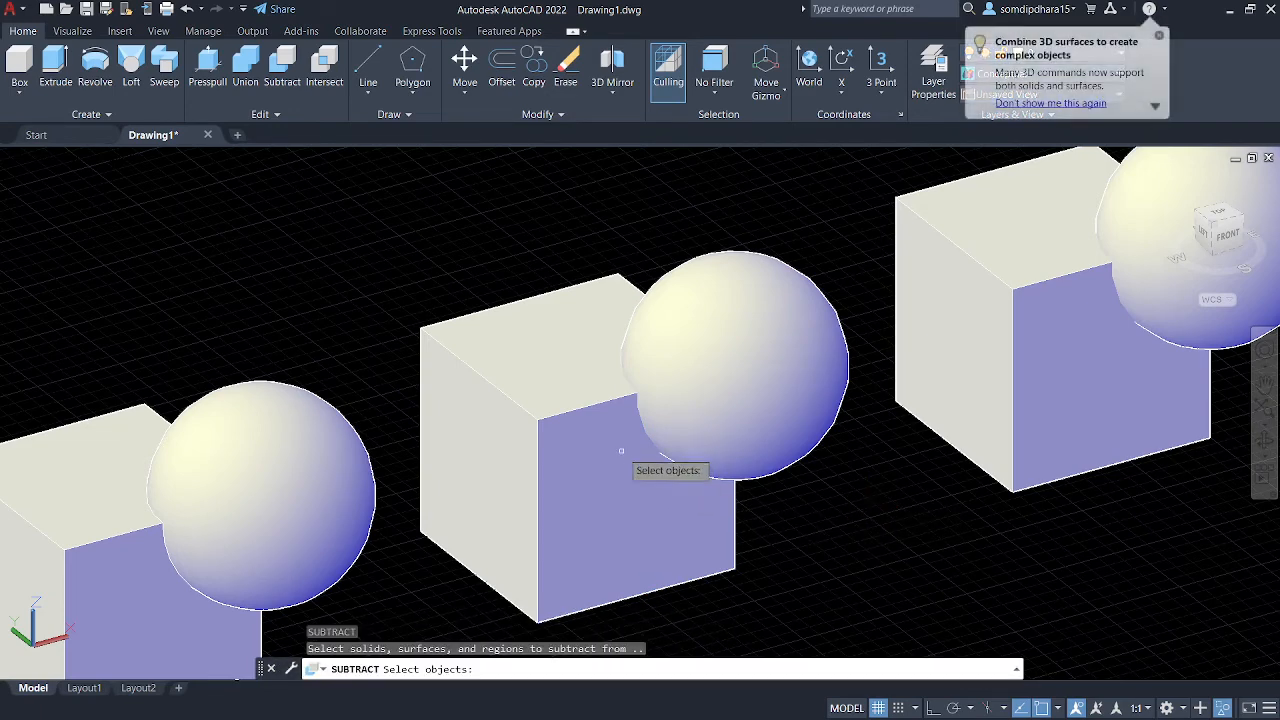
{"action": "left_click", "coordinate": [618, 448]}
{"action": "key", "text": "Return"}
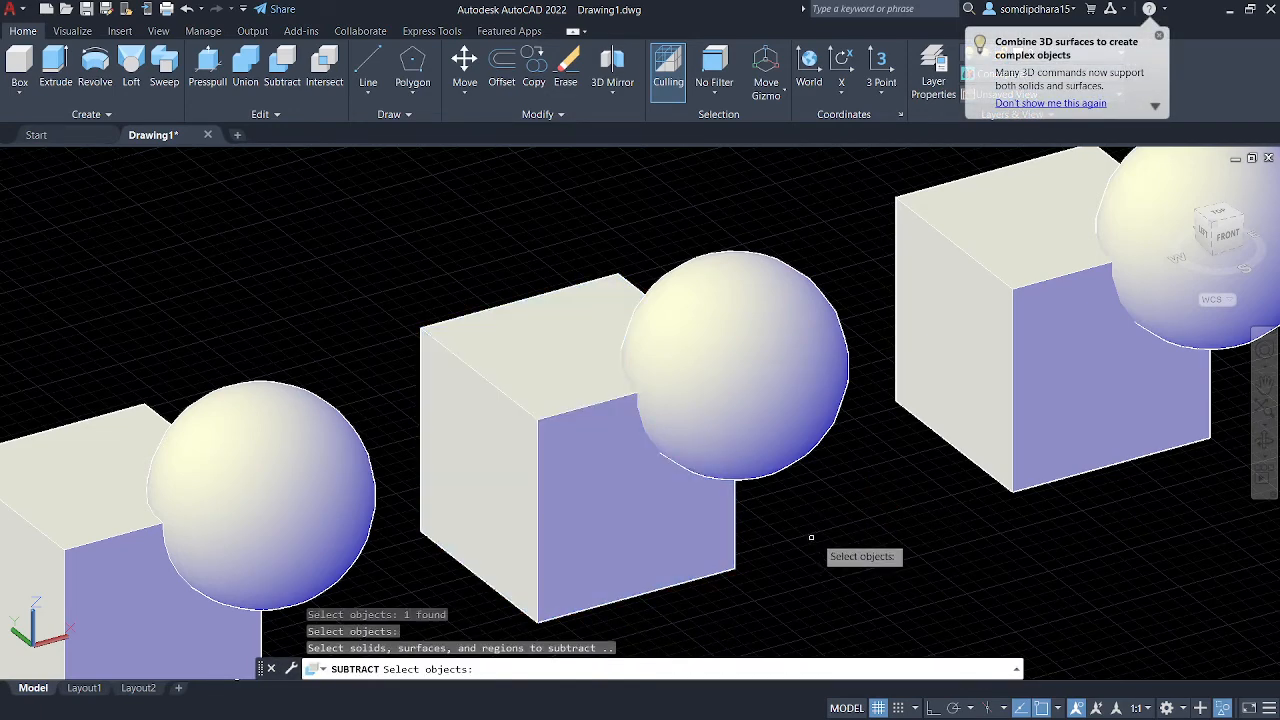
{"action": "left_click", "coordinate": [767, 353]}
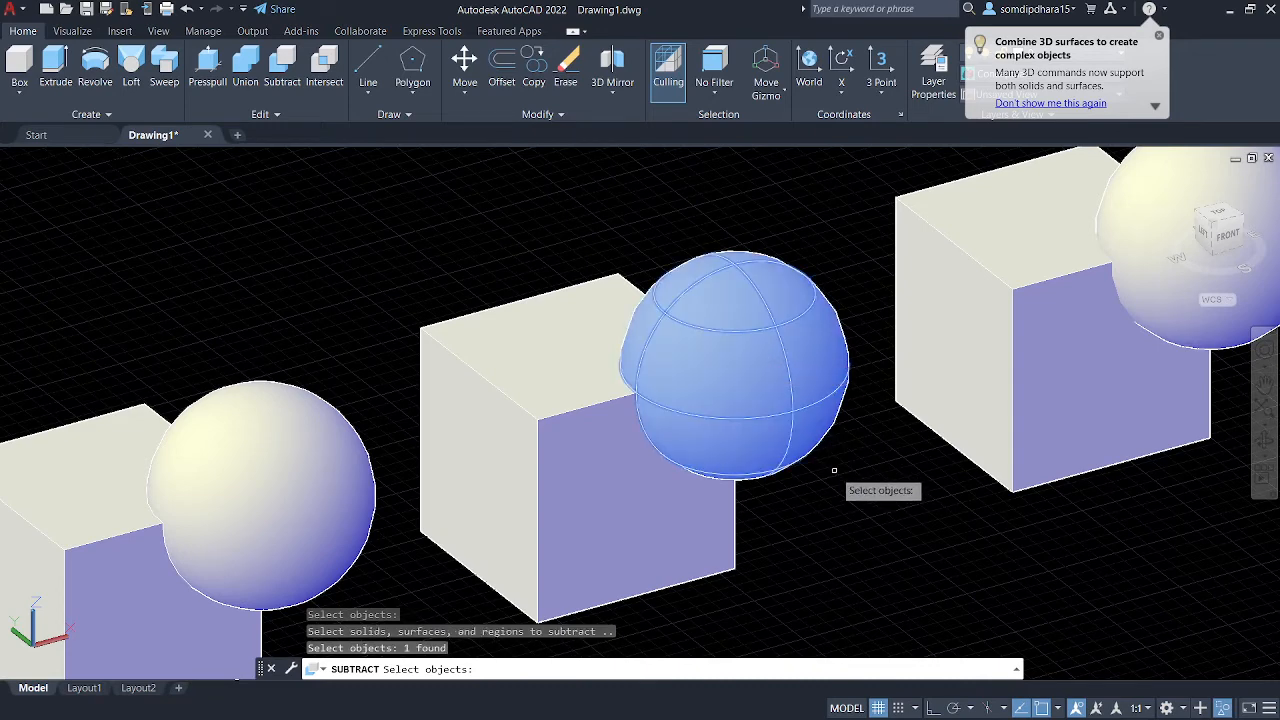
{"action": "key", "text": "Return"}
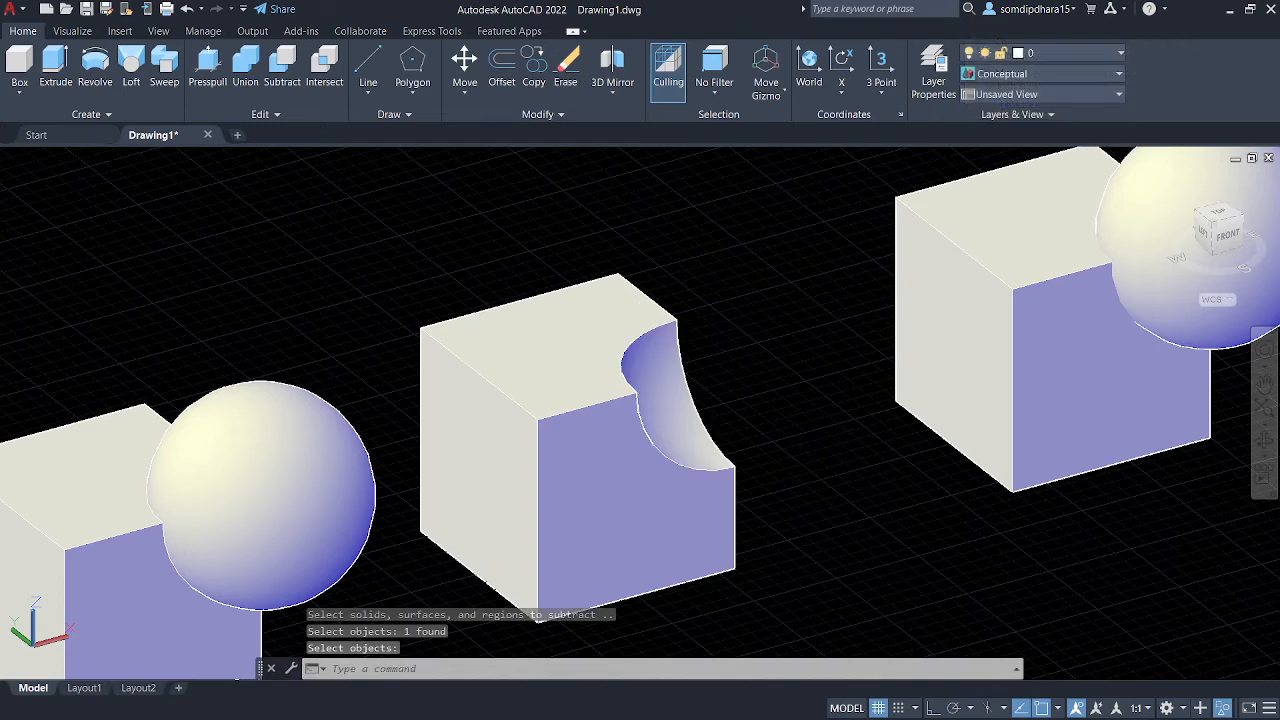
- Examine the spherical cut in the second cube's corner close up and from several angles
{"action": "left_click_drag", "start_coordinate": [815, 475], "coordinate": [766, 482], "text": "shift"}
{"action": "middle_click_drag", "start_coordinate": [766, 482], "coordinate": [703, 485], "text": "shift"}
{"action": "scroll", "coordinate": [657, 457], "scroll_direction": "up", "scroll_amount": 2}
{"action": "scroll", "coordinate": [657, 457], "scroll_direction": "up", "scroll_amount": 2}
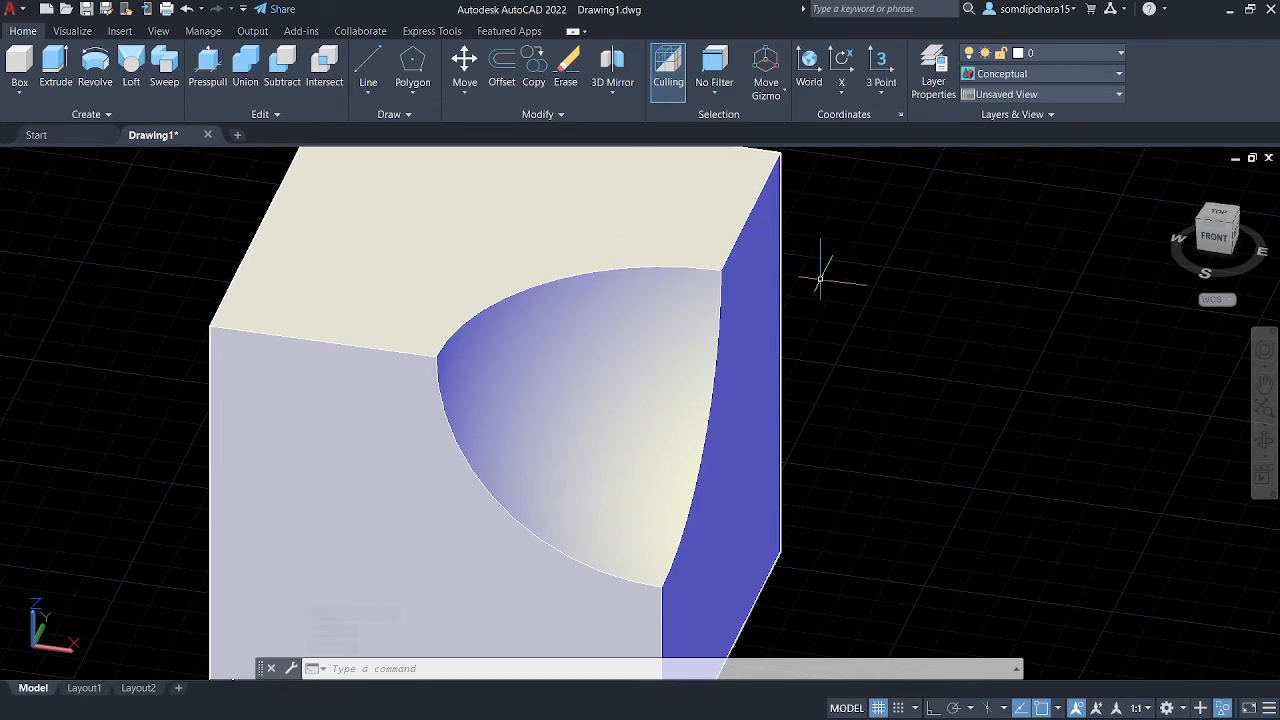
{"action": "left_click", "coordinate": [1265, 381]}
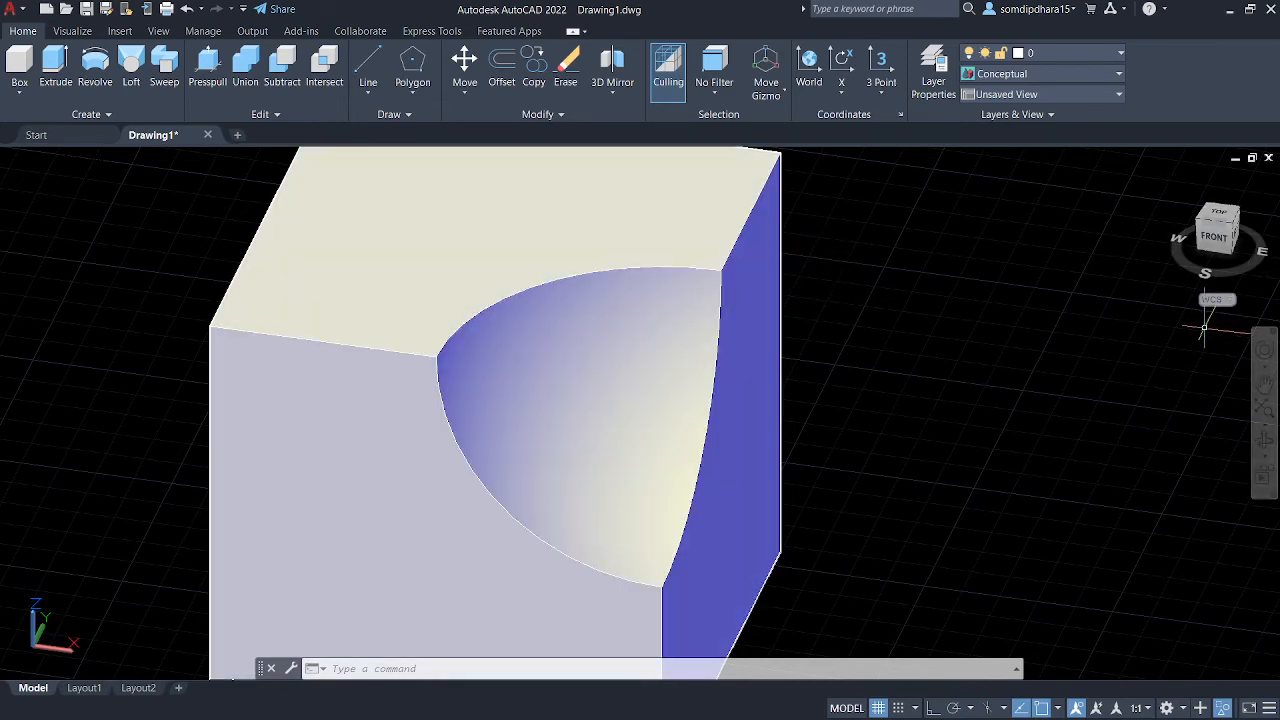
{"action": "middle_click_drag", "start_coordinate": [933, 448], "coordinate": [855, 438], "text": "shift"}
{"action": "middle_click_drag", "start_coordinate": [934, 444], "coordinate": [966, 457], "text": "shift"}
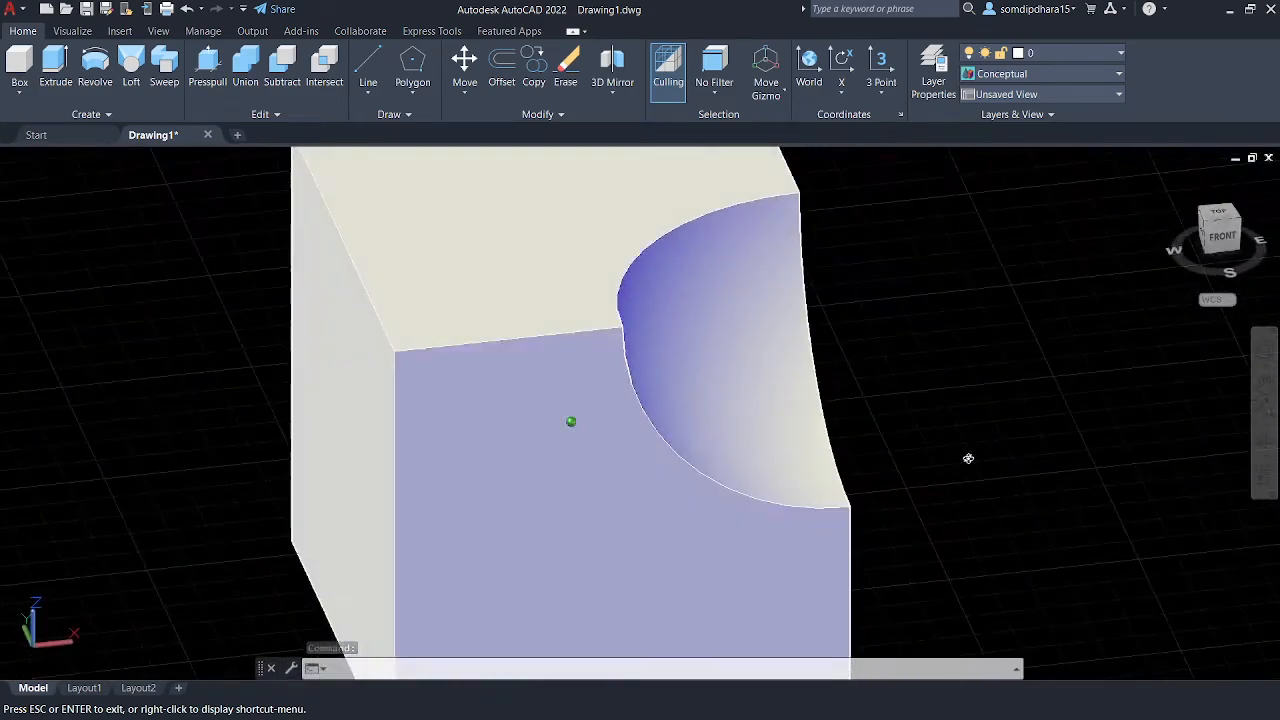
{"action": "middle_click_drag", "start_coordinate": [971, 391], "coordinate": [957, 421], "text": "shift"}
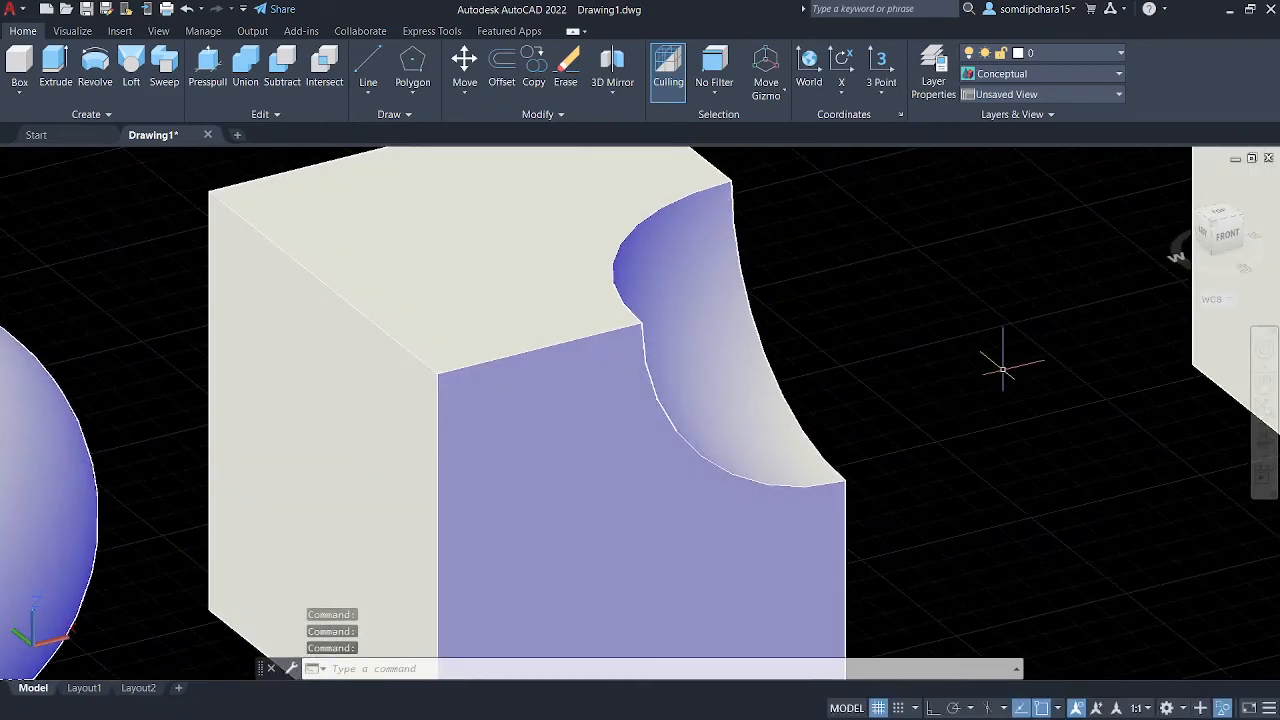
- Intersect the third pair's cube and sphere so that only their overlapping volume is kept
{"action": "middle_click_drag", "start_coordinate": [1000, 363], "coordinate": [714, 446]}
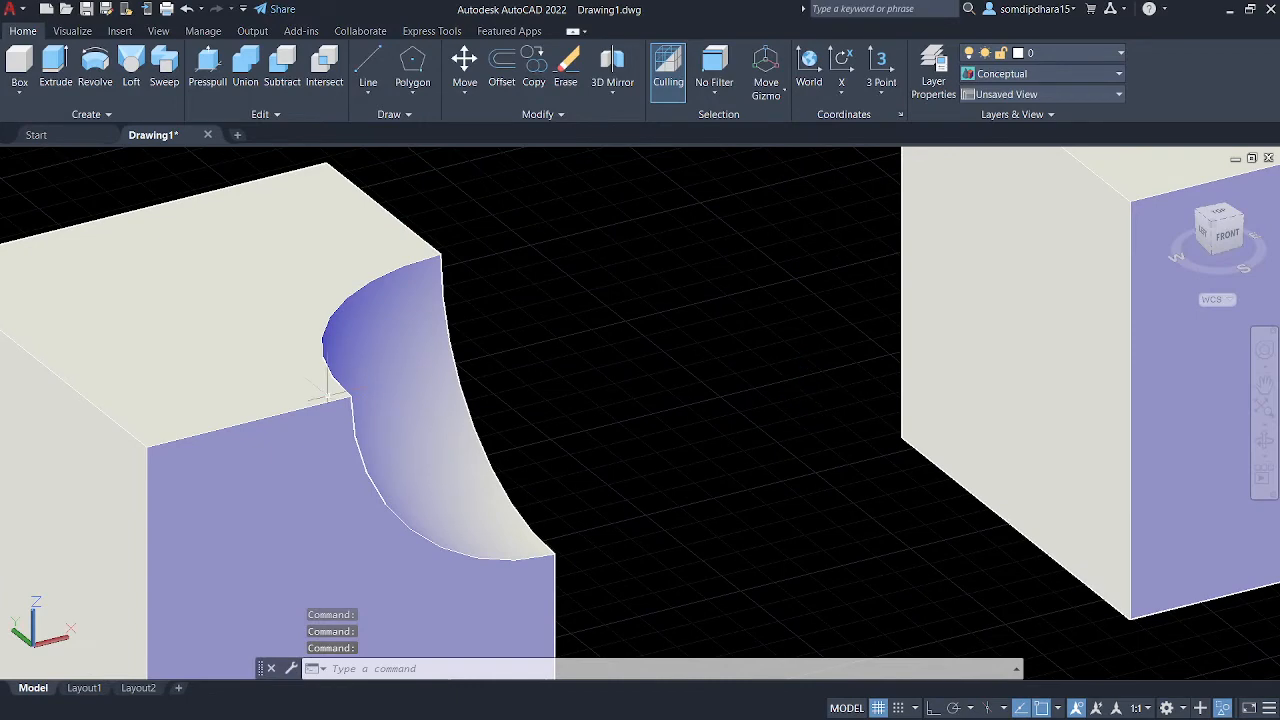
{"action": "scroll", "coordinate": [763, 343], "scroll_direction": "down", "scroll_amount": 5}
{"action": "middle_click_drag", "start_coordinate": [783, 344], "coordinate": [504, 452]}
{"action": "scroll", "coordinate": [898, 440], "scroll_direction": "up", "scroll_amount": 2}
{"action": "middle_click_drag", "start_coordinate": [892, 456], "coordinate": [959, 489]}
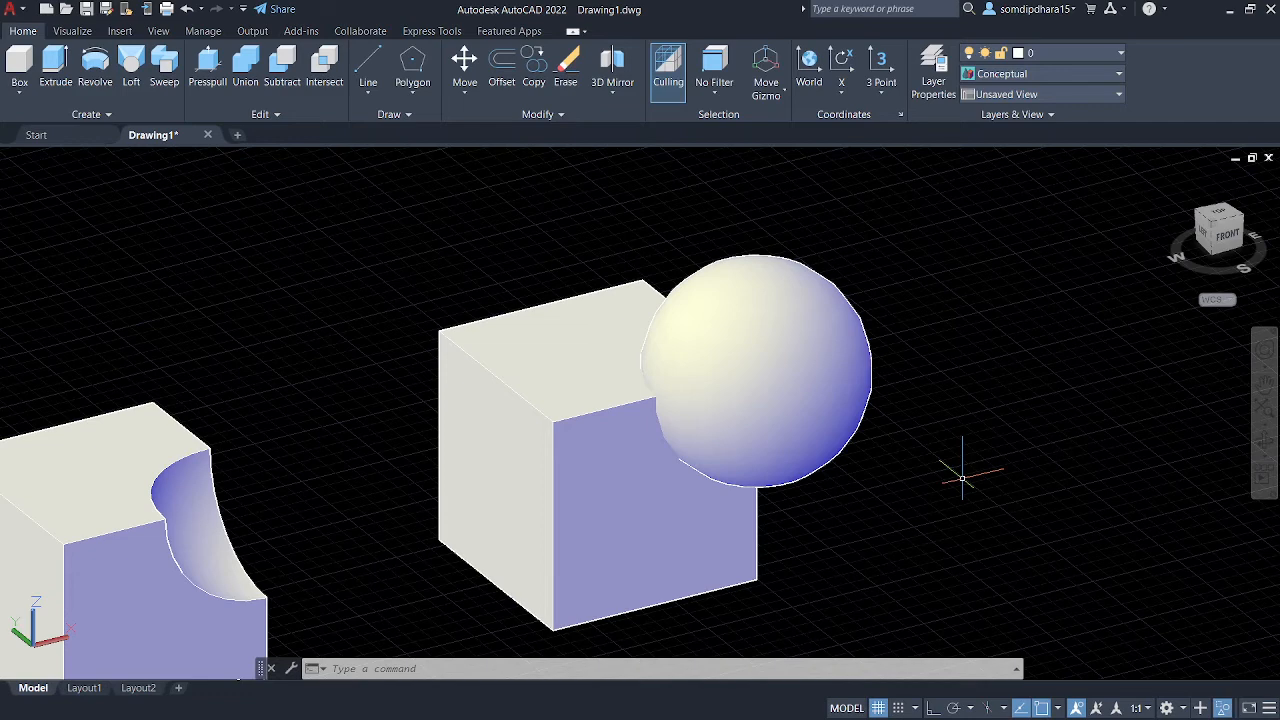
{"action": "type", "text": "INTERSECT"}
{"action": "key", "text": "Return"}
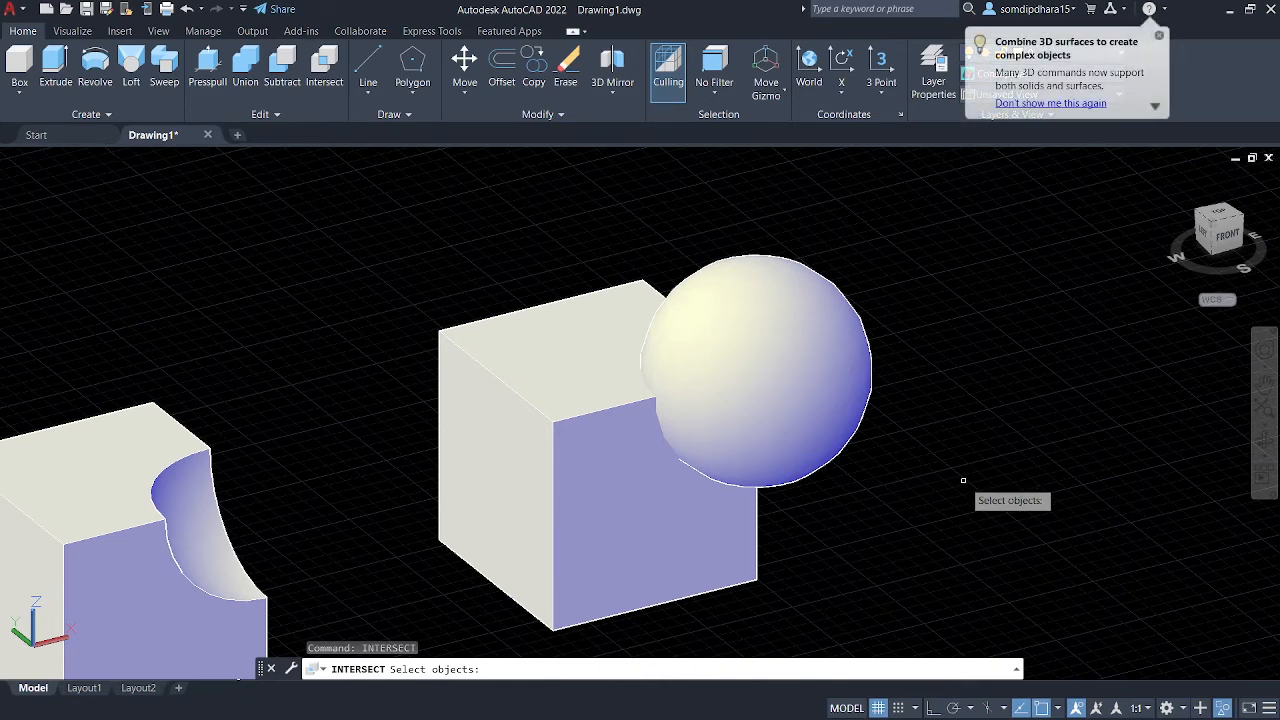
{"action": "left_click", "coordinate": [575, 418]}
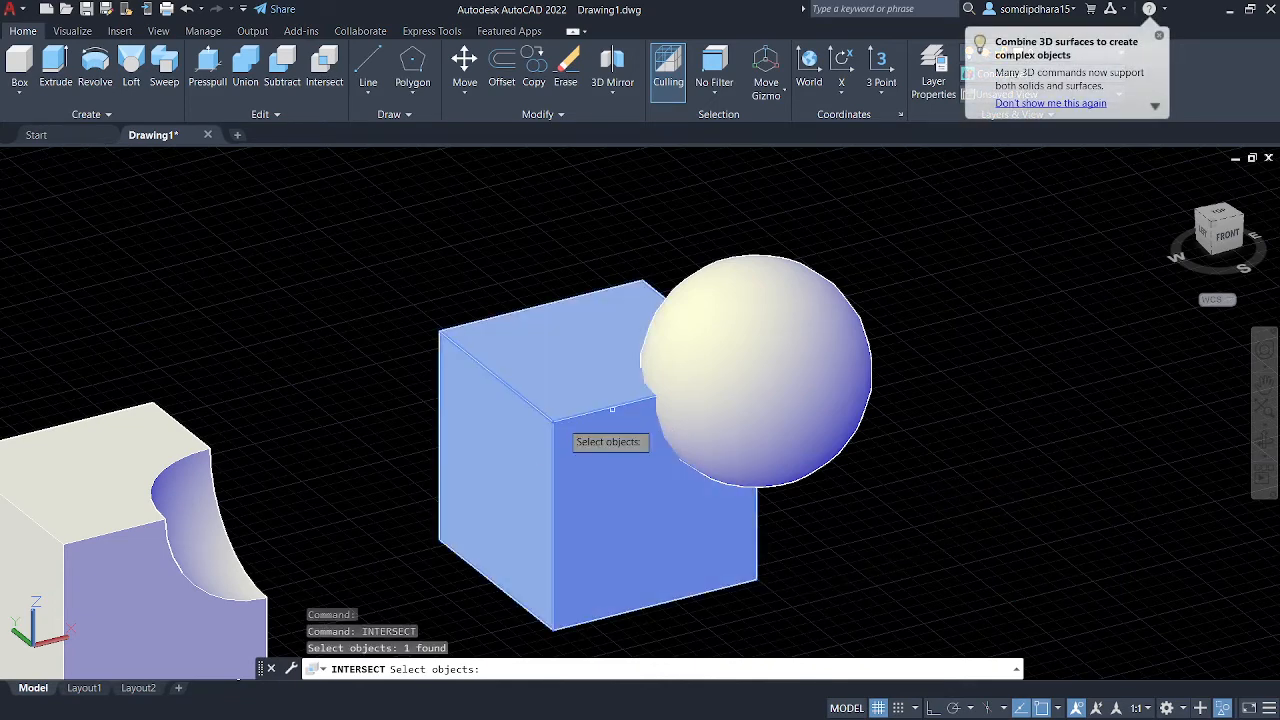
{"action": "left_click", "coordinate": [737, 355]}
{"action": "key", "text": "Return"}
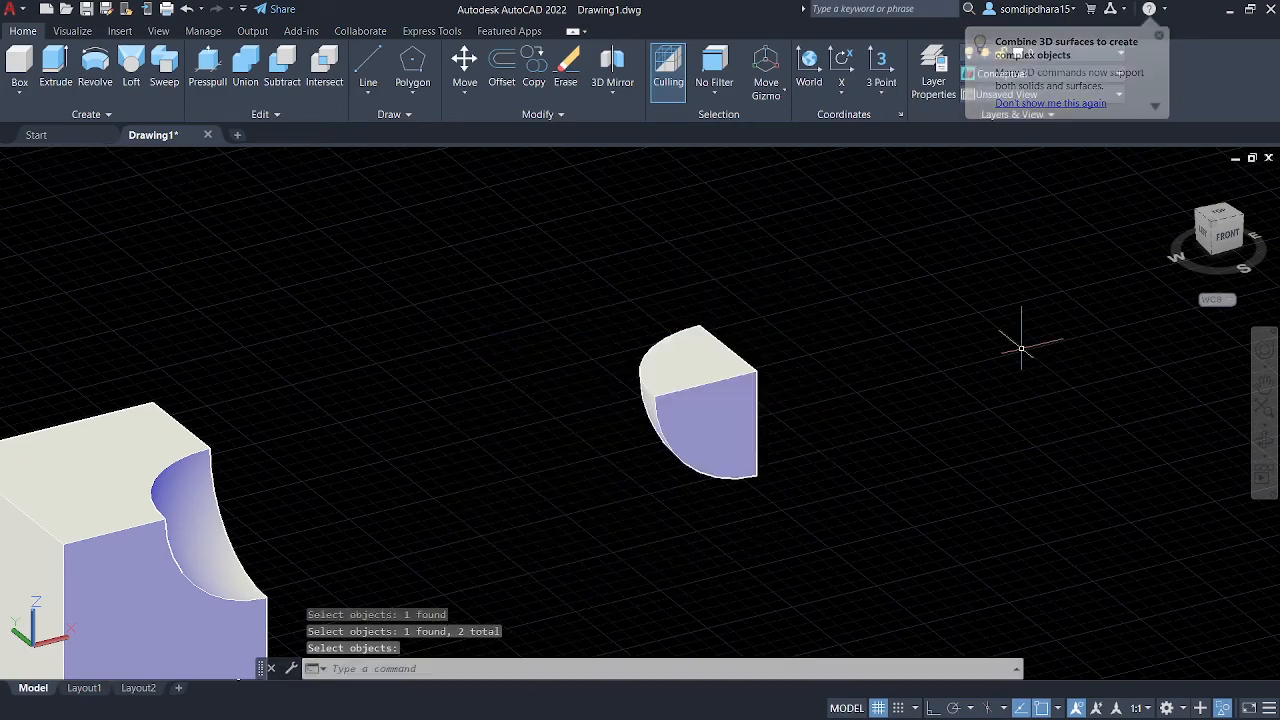
- Examine the solid left by the intersection close up and from several angles, including its curved underside
{"action": "mouse_move", "coordinate": [790, 430]}
{"action": "middle_mouse_down", "text": "shift"}
{"action": "mouse_move", "coordinate": [656, 346]}
{"action": "mouse_move", "coordinate": [729, 300]}
{"action": "mouse_move", "coordinate": [866, 411]}
{"action": "mouse_move", "coordinate": [751, 397]}
{"action": "mouse_move", "coordinate": [754, 417]}
{"action": "middle_mouse_up", "text": "shift"}
{"action": "scroll", "coordinate": [759, 411], "scroll_direction": "up", "scroll_amount": 3}
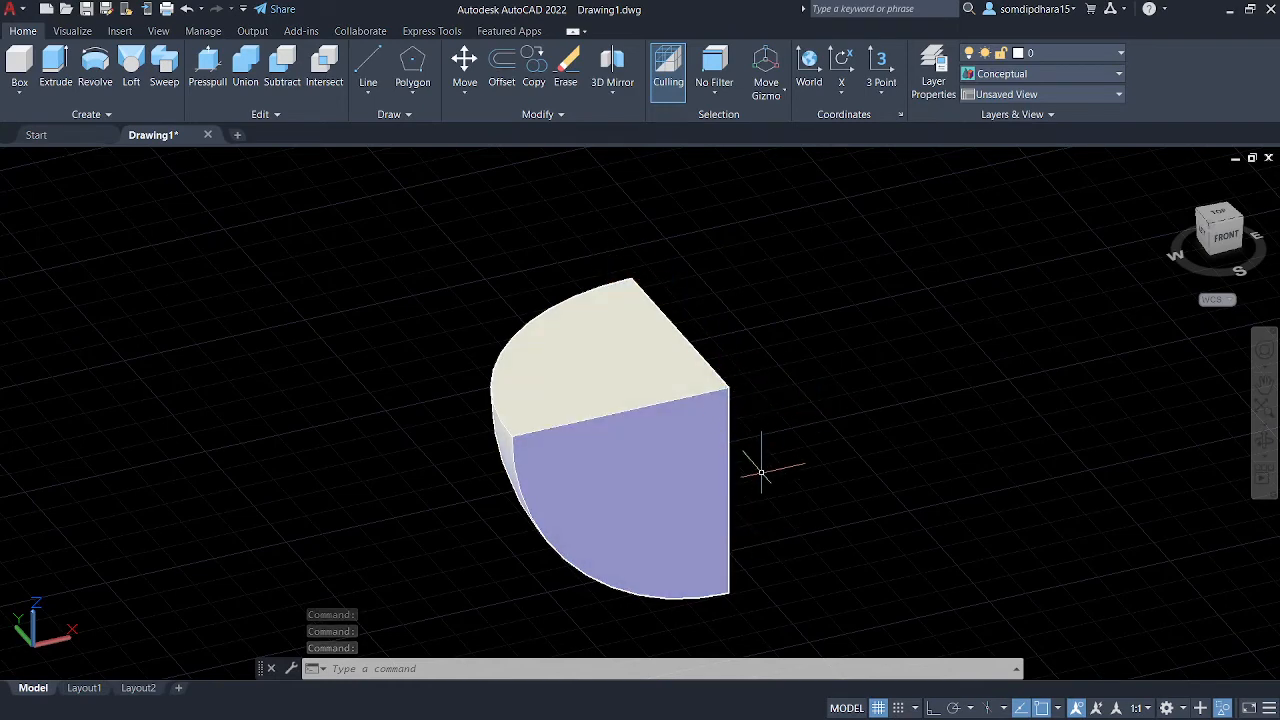
{"action": "mouse_move", "coordinate": [760, 466]}
{"action": "middle_mouse_down", "text": "shift"}
{"action": "mouse_move", "coordinate": [894, 406]}
{"action": "mouse_move", "coordinate": [1004, 294]}
{"action": "middle_mouse_up", "text": "shift"}
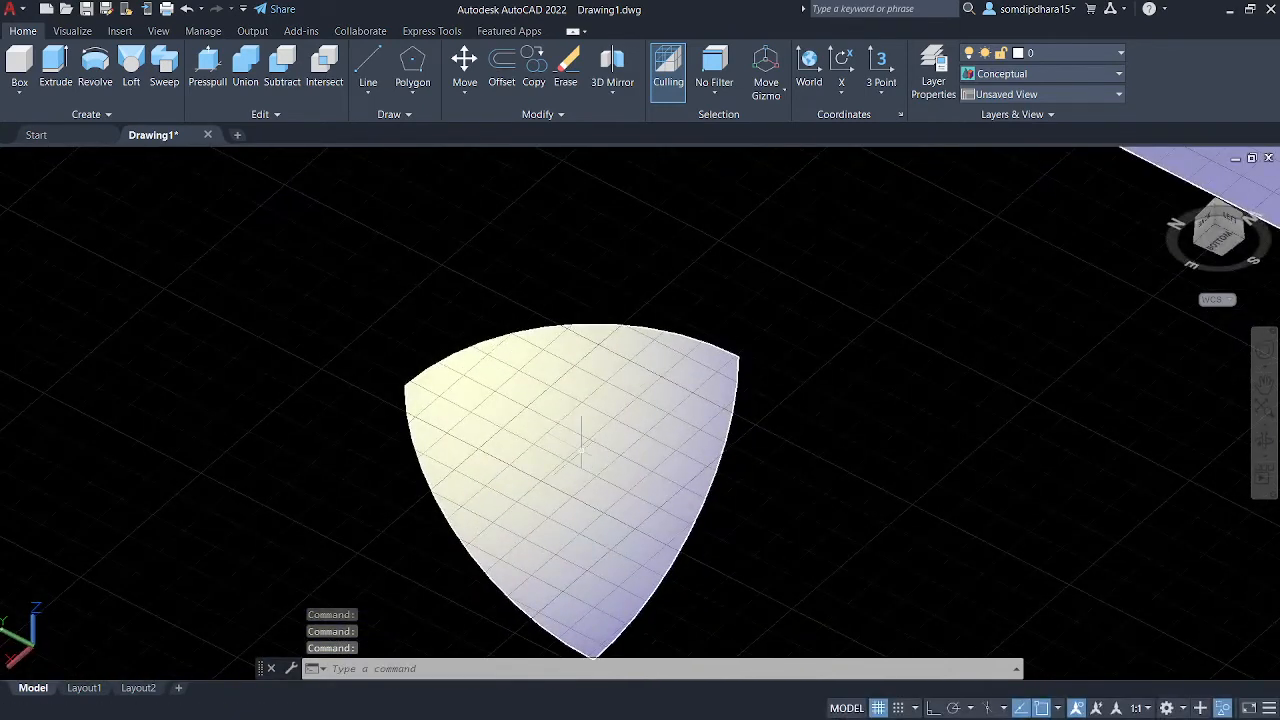
{"action": "middle_click_drag", "start_coordinate": [816, 409], "coordinate": [743, 439]}
{"action": "mouse_move", "coordinate": [803, 387]}
{"action": "middle_mouse_down", "text": "shift"}
{"action": "mouse_move", "coordinate": [486, 551]}
{"action": "mouse_move", "coordinate": [724, 383]}
{"action": "mouse_move", "coordinate": [817, 423]}
{"action": "middle_mouse_up", "text": "shift"}
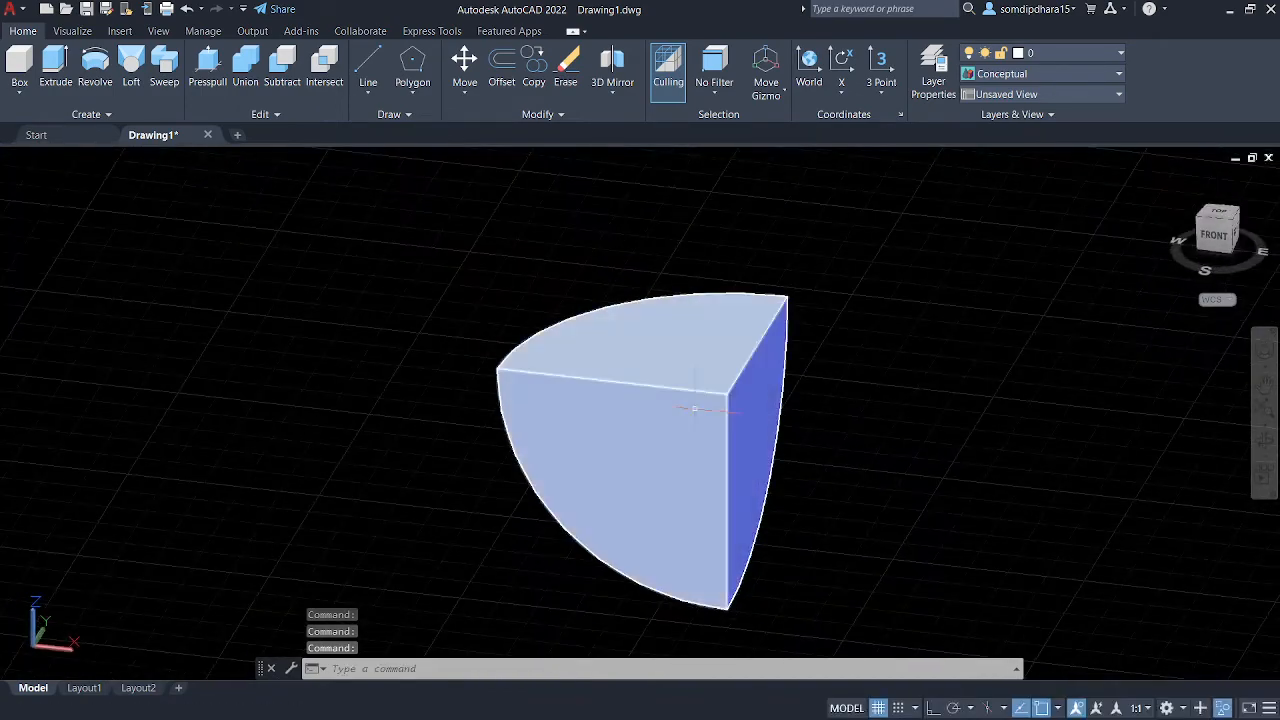
{"action": "scroll", "coordinate": [690, 410], "scroll_direction": "down", "scroll_amount": 5}
{"action": "middle_click_drag", "start_coordinate": [694, 408], "coordinate": [697, 412]}
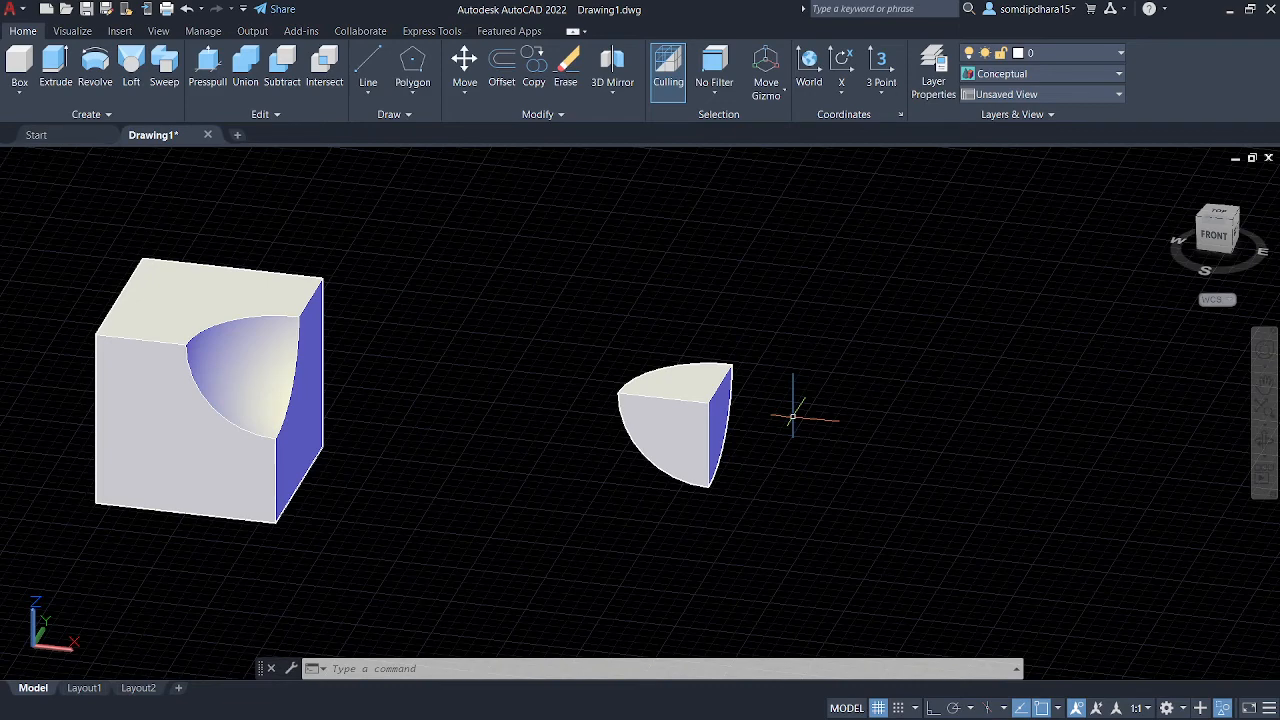
- Move the intersected solid by its lower corner endpoint into the spherical cut of the second cube
{"action": "middle_click_drag", "start_coordinate": [432, 437], "coordinate": [793, 450], "text": "shift"}
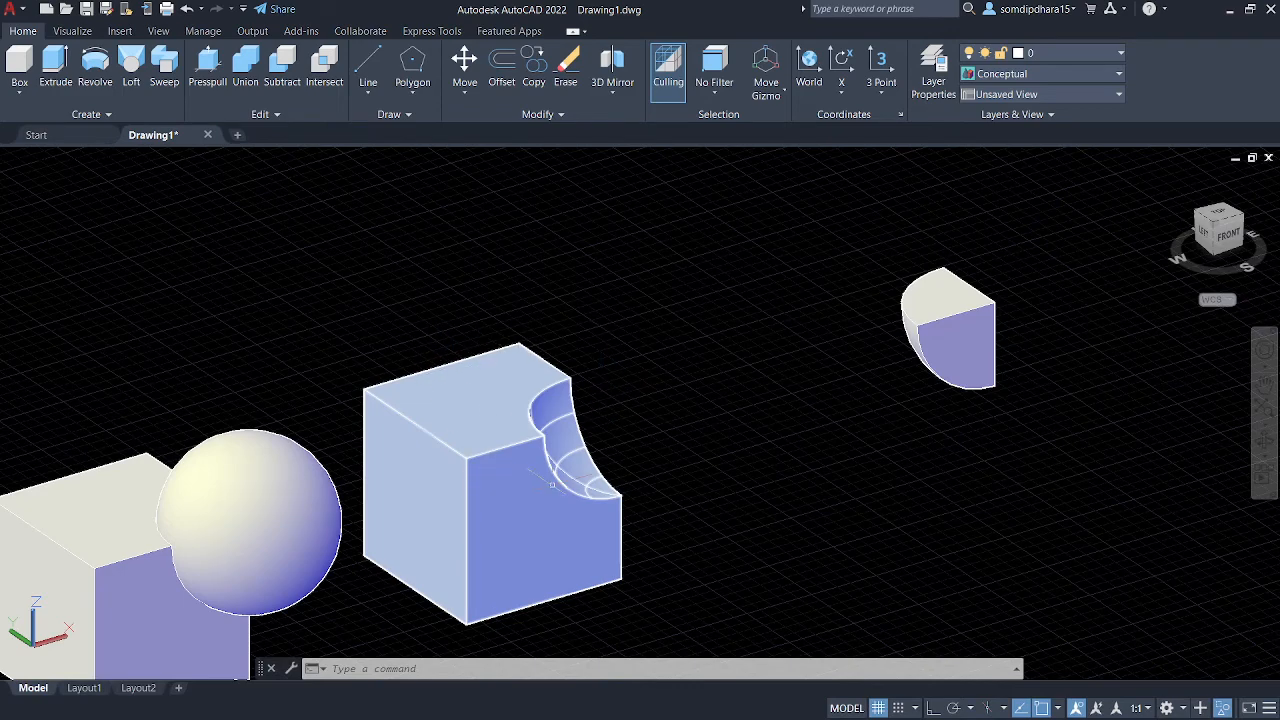
{"action": "type", "text": "m"}
{"action": "key", "text": "Return"}
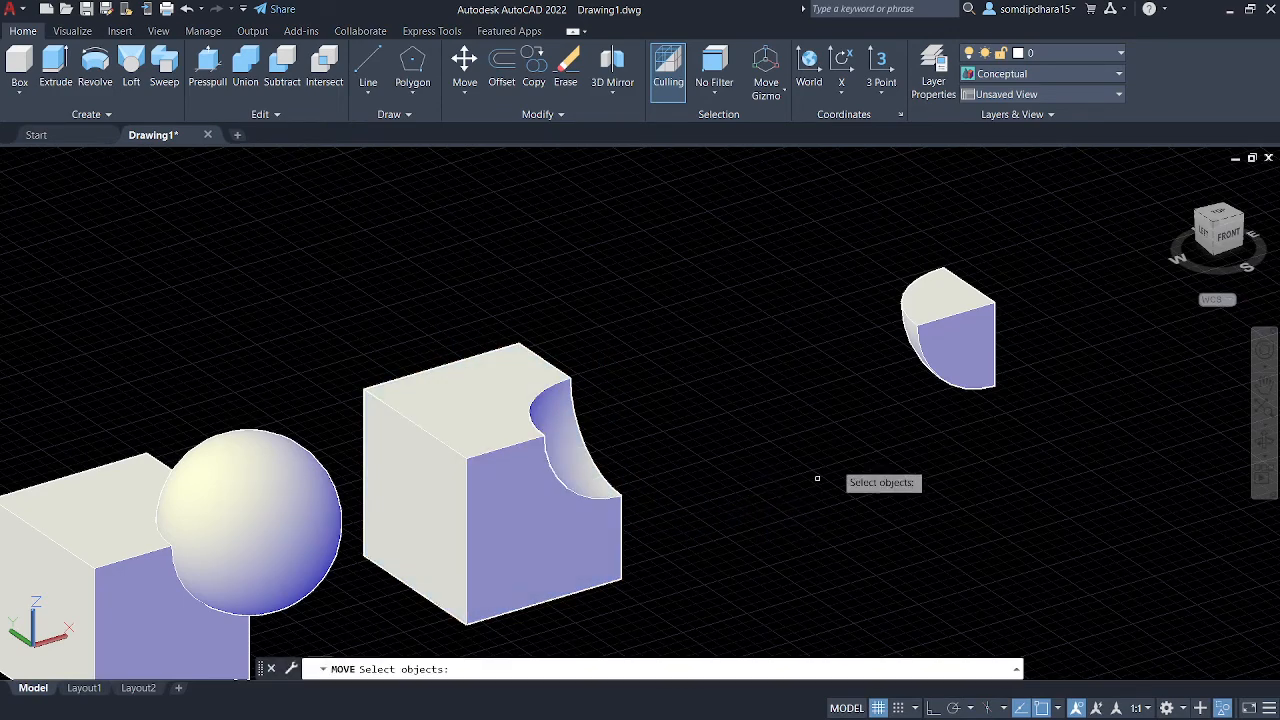
{"action": "left_click", "coordinate": [962, 325]}
{"action": "key", "text": "Return"}
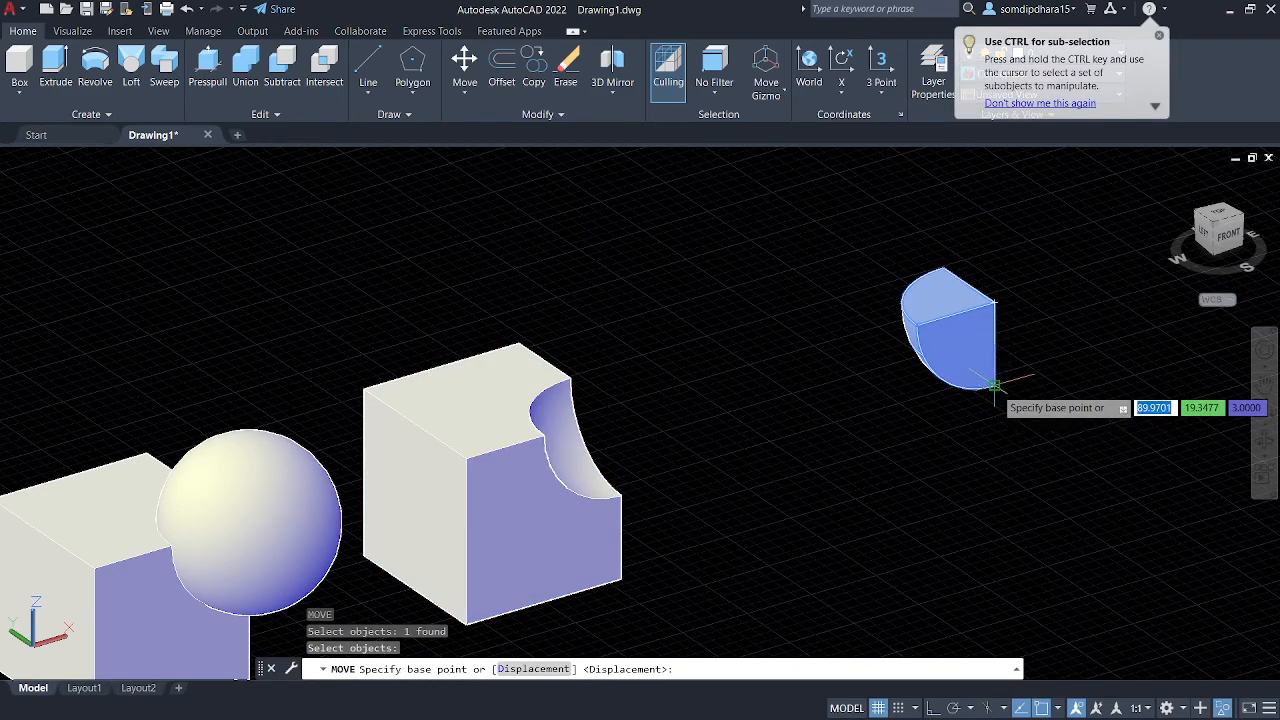
{"action": "left_click", "coordinate": [995, 385]}
{"action": "left_click", "coordinate": [623, 486]}
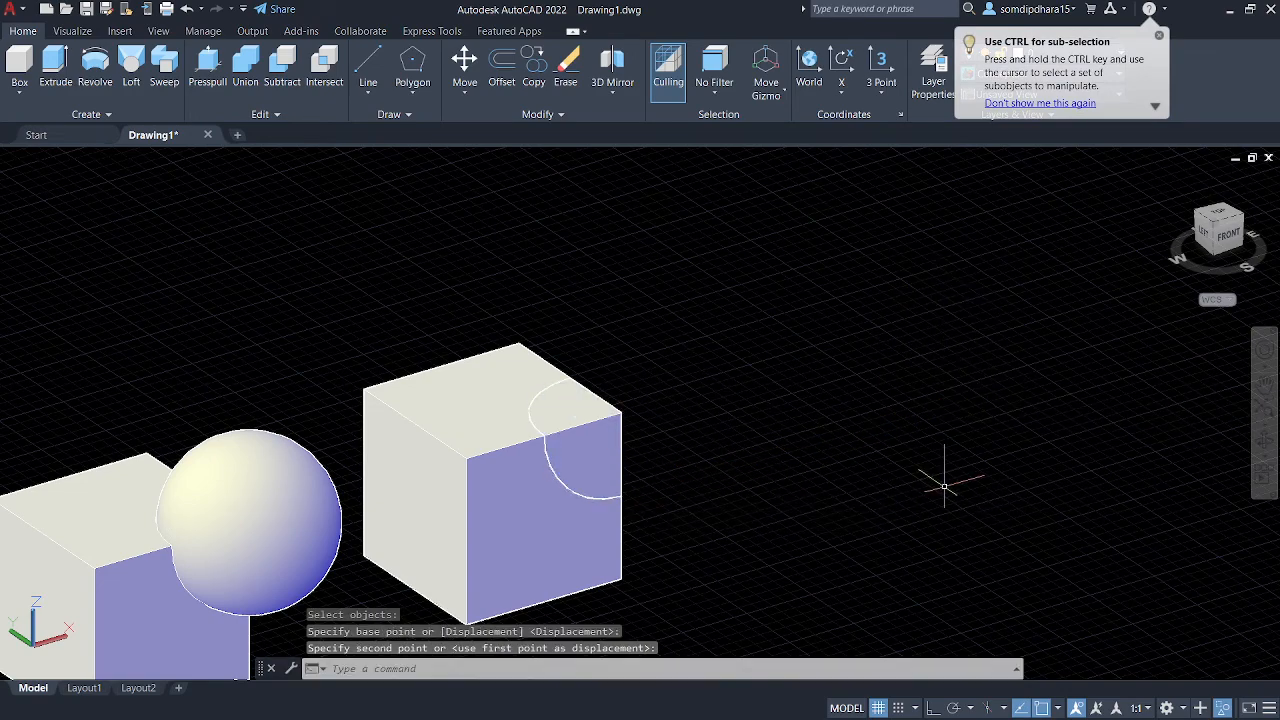
{"action": "key", "text": "Return"}
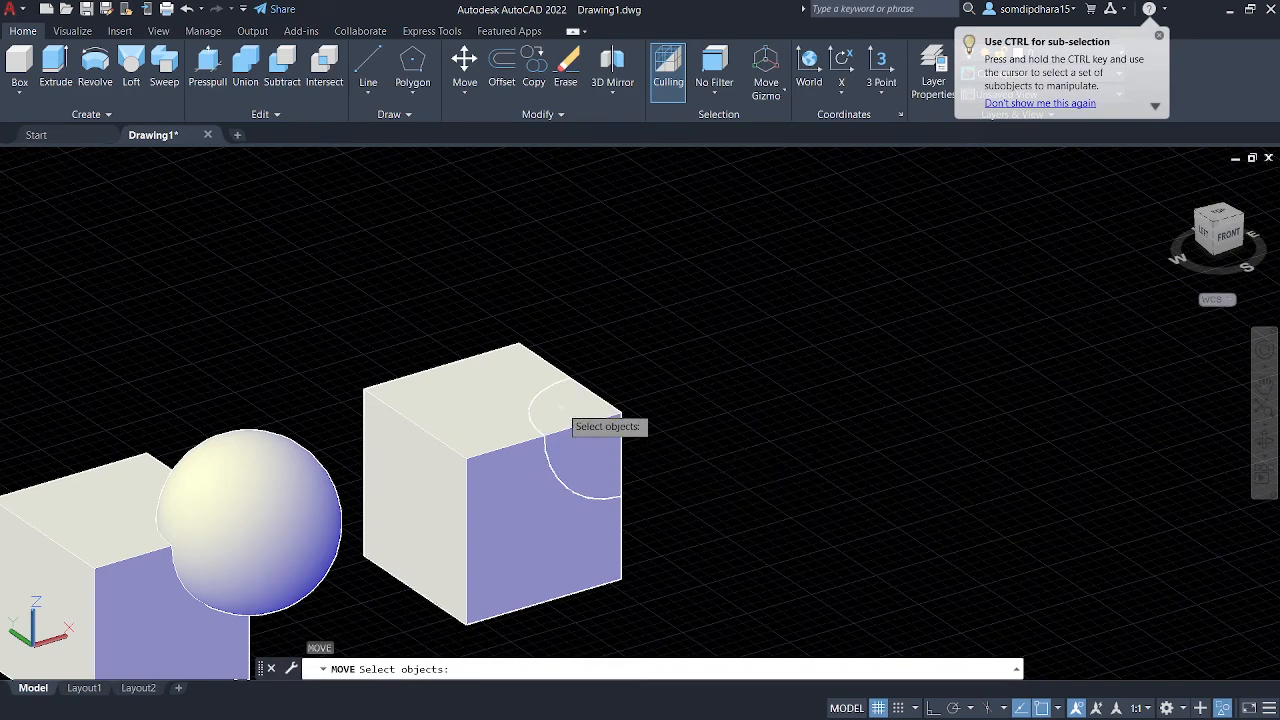
{"action": "scroll", "coordinate": [566, 420], "scroll_direction": "up", "scroll_amount": 4}
{"action": "key", "text": "Escape"}
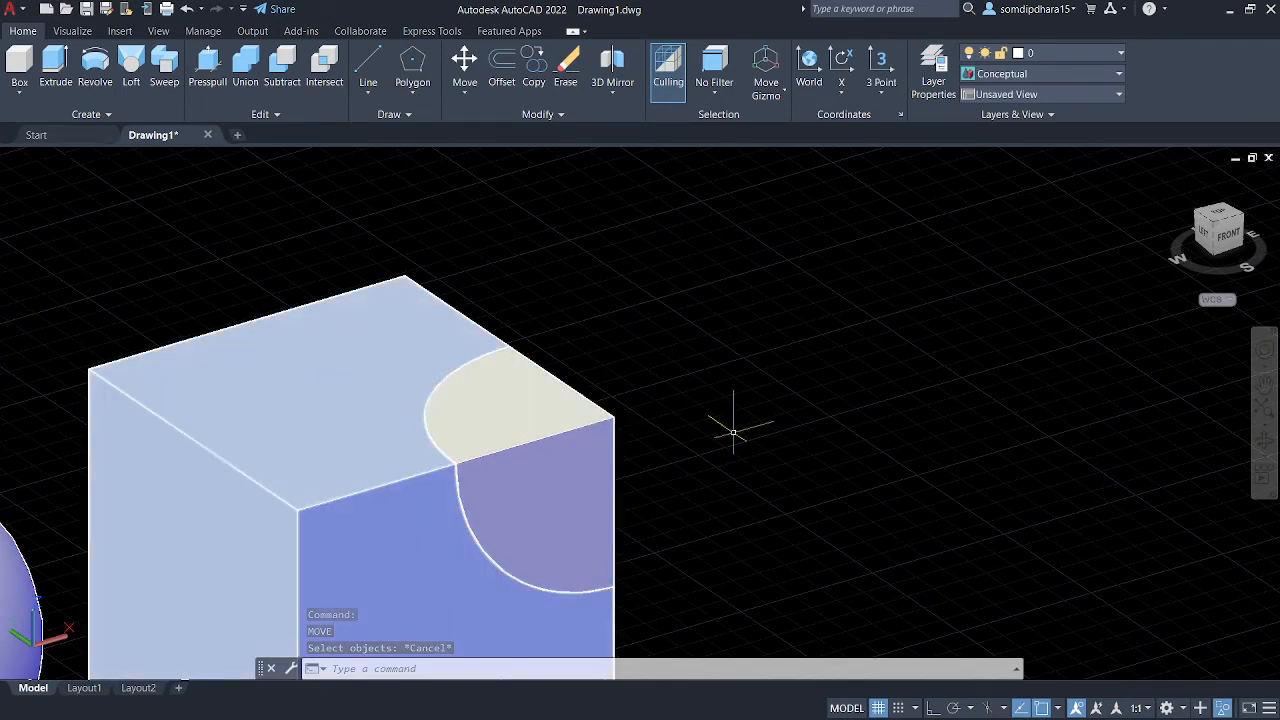
- Unite the cut cube and the corner piece filling its recess into one solid with Union
{"action": "middle_click_drag", "start_coordinate": [563, 405], "coordinate": [743, 366]}
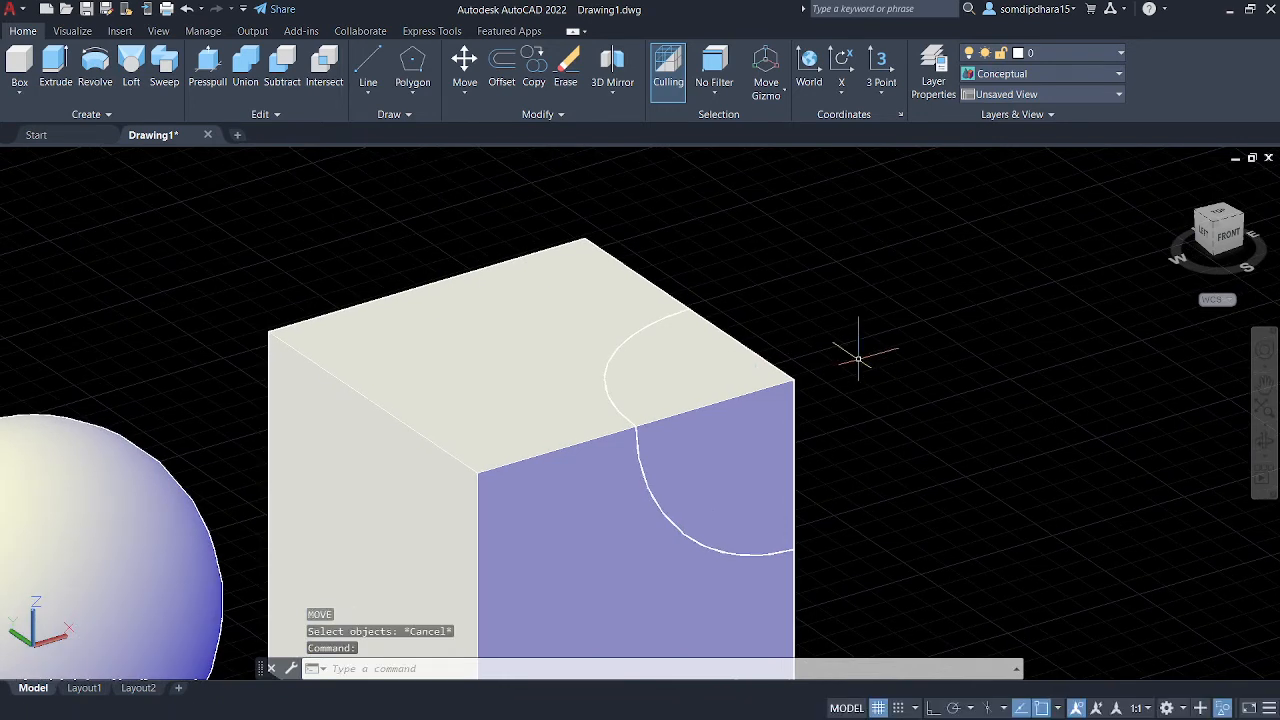
{"action": "type", "text": "UNION"}
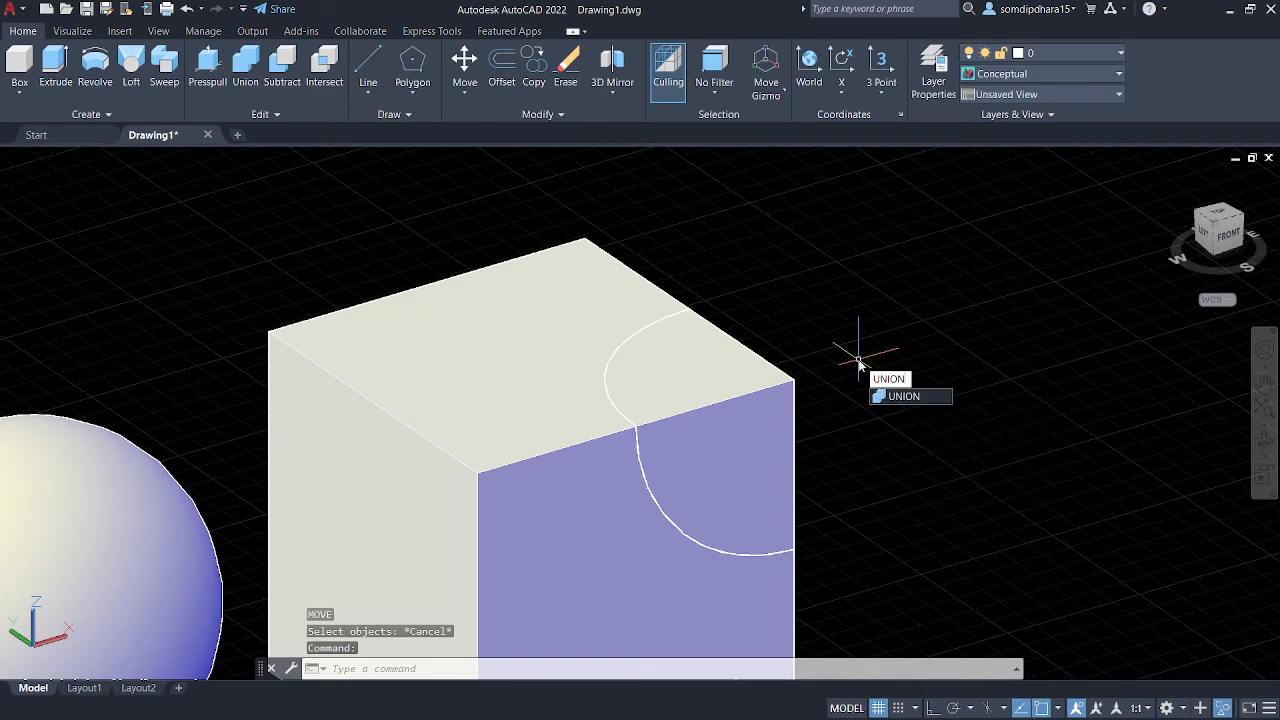
{"action": "key", "text": "Return"}
{"action": "left_click", "coordinate": [500, 400]}
{"action": "left_click", "coordinate": [670, 380]}
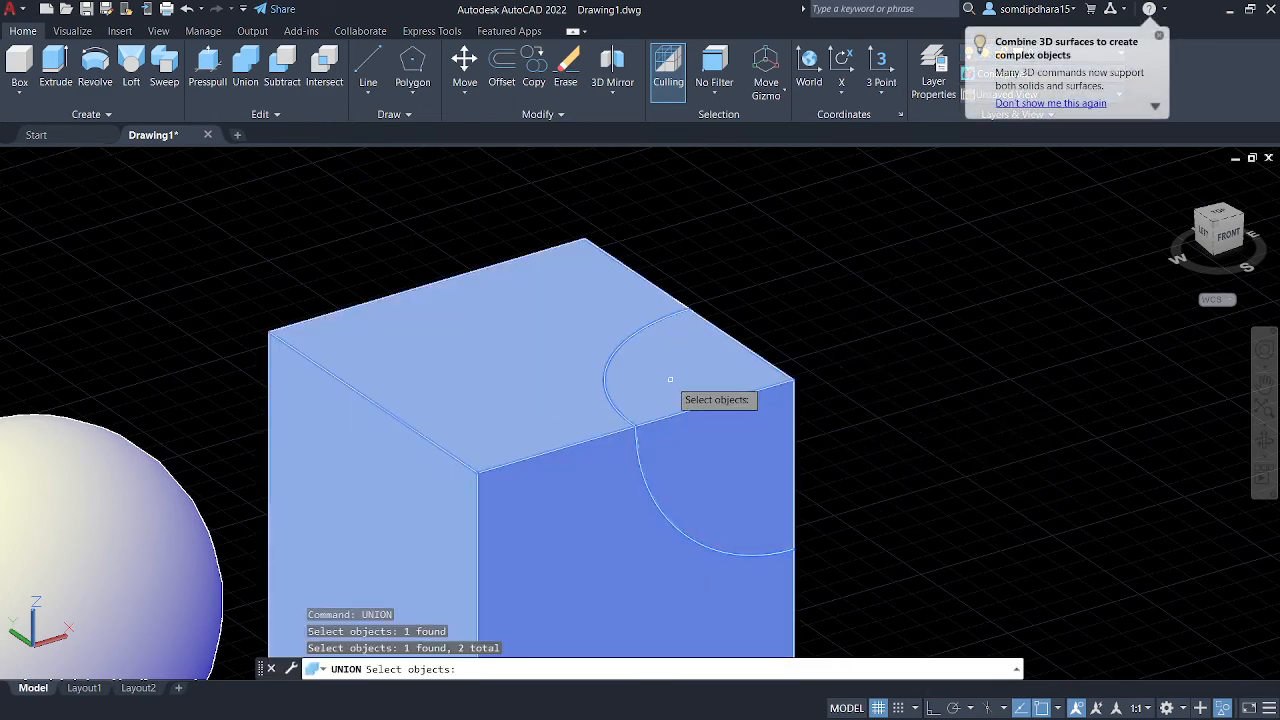
{"action": "key", "text": "Return"}
{"action": "scroll", "coordinate": [888, 345], "scroll_direction": "down", "scroll_amount": 4}
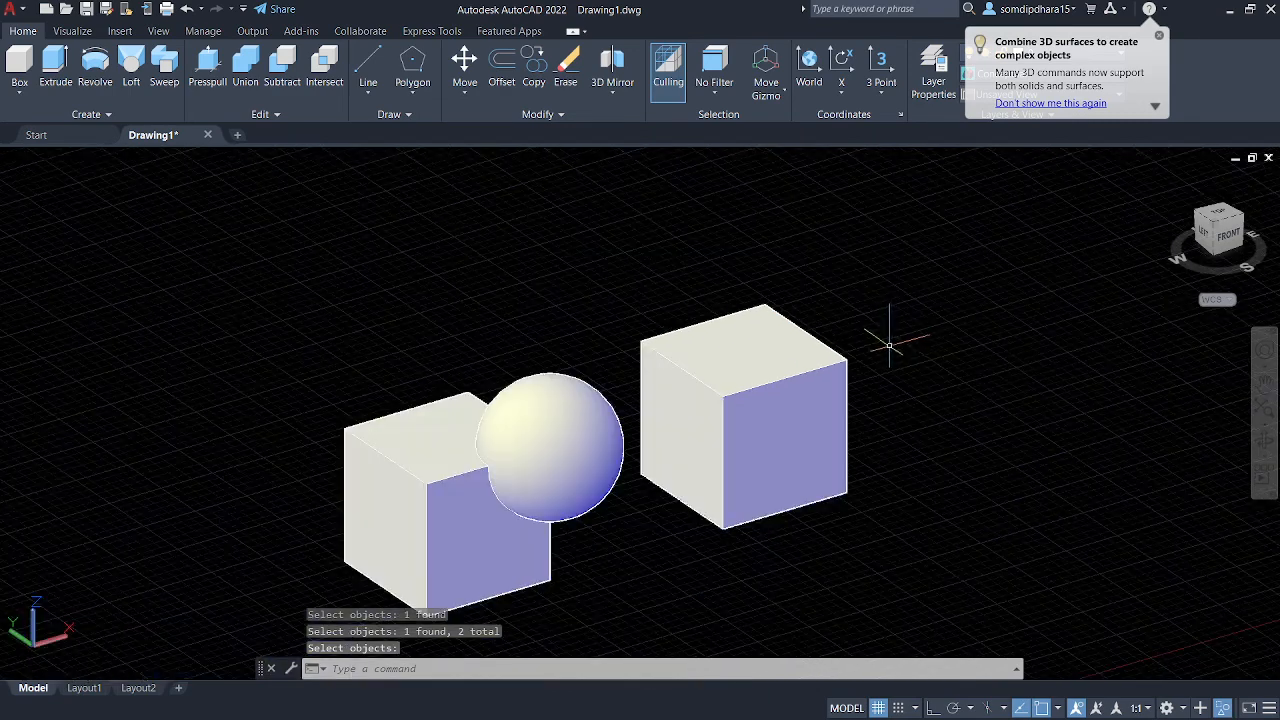
- Undo the union and the move of the corner piece
{"action": "key", "text": "ctrl+z"}
{"action": "key", "text": "ctrl+z"}
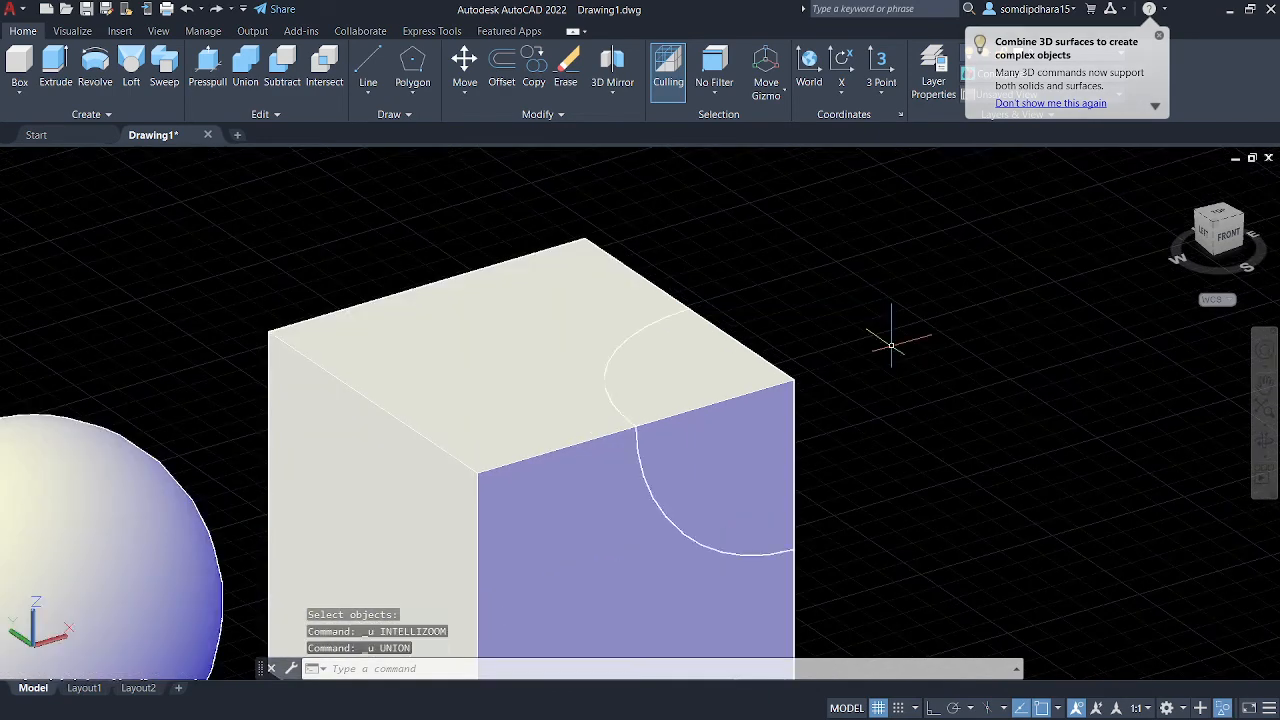
{"action": "key", "text": "ctrl+z"}
{"action": "scroll", "coordinate": [891, 345], "scroll_direction": "down", "scroll_amount": 3}
{"action": "key", "text": "ctrl+z"}
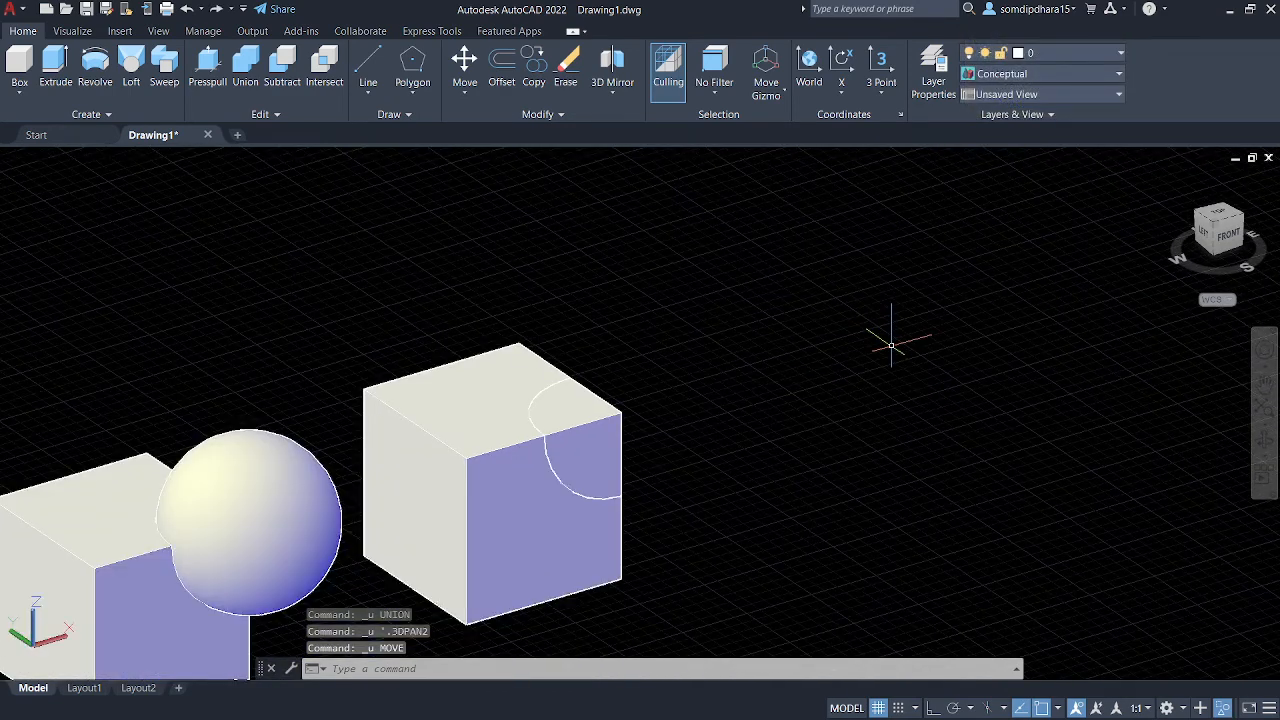
{"action": "key", "text": "ctrl+z"}
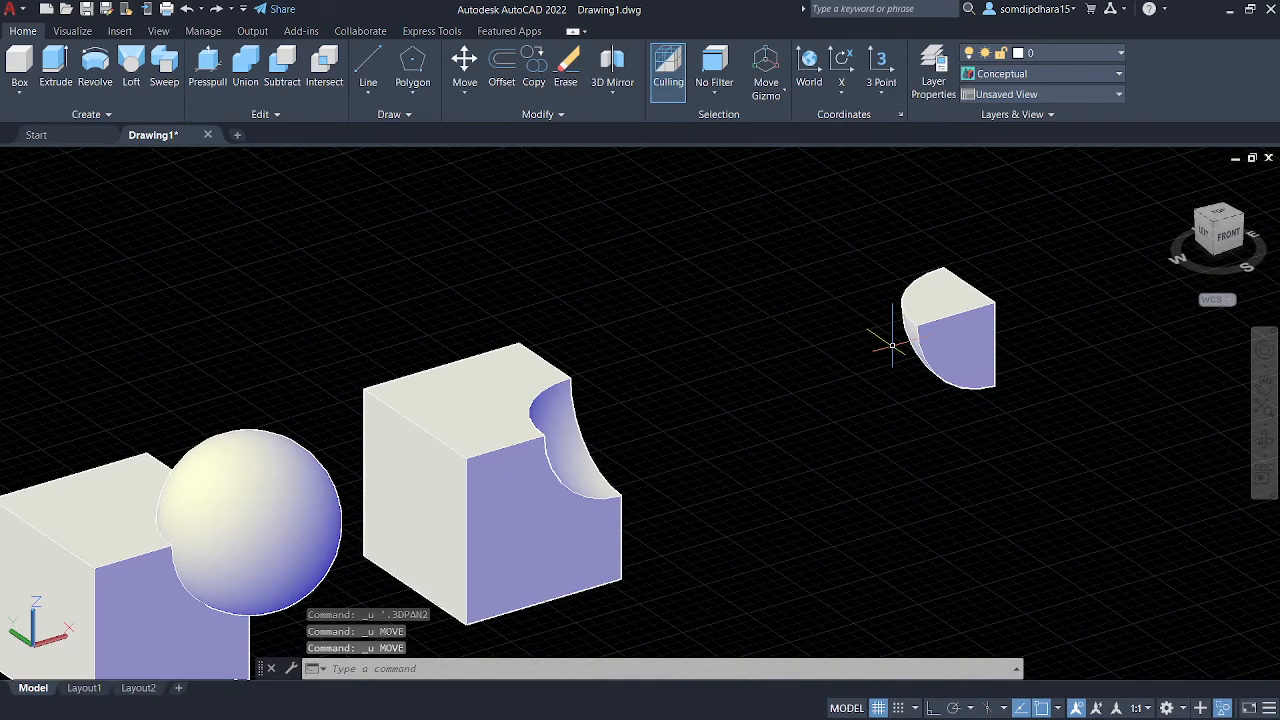
- End the object isolation to show all the hidden solids again
{"action": "mouse_move", "coordinate": [871, 420]}
{"action": "middle_mouse_down", "text": "shift"}
{"action": "mouse_move", "coordinate": [876, 430]}
{"action": "mouse_move", "coordinate": [829, 420]}
{"action": "mouse_move", "coordinate": [872, 436]}
{"action": "middle_mouse_up", "text": "shift"}
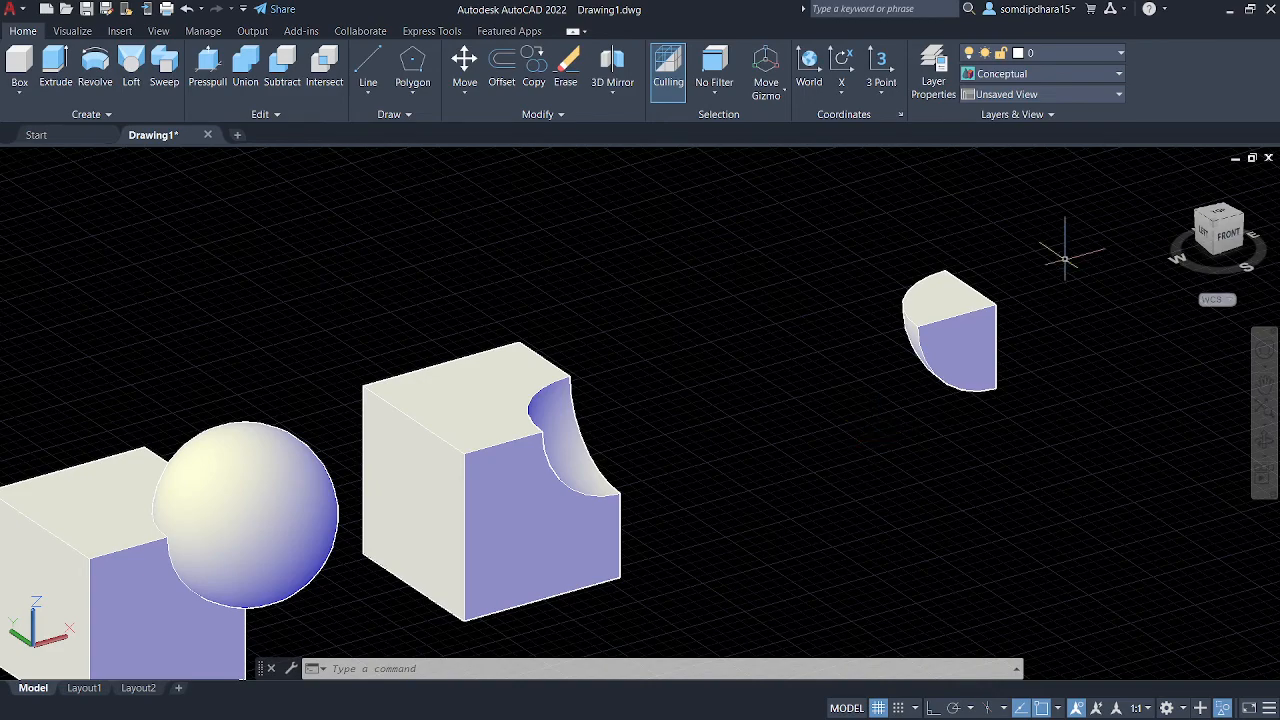
{"action": "middle_click_drag", "start_coordinate": [553, 376], "coordinate": [600, 334]}
{"action": "scroll", "coordinate": [707, 327], "scroll_direction": "down", "scroll_amount": 2}
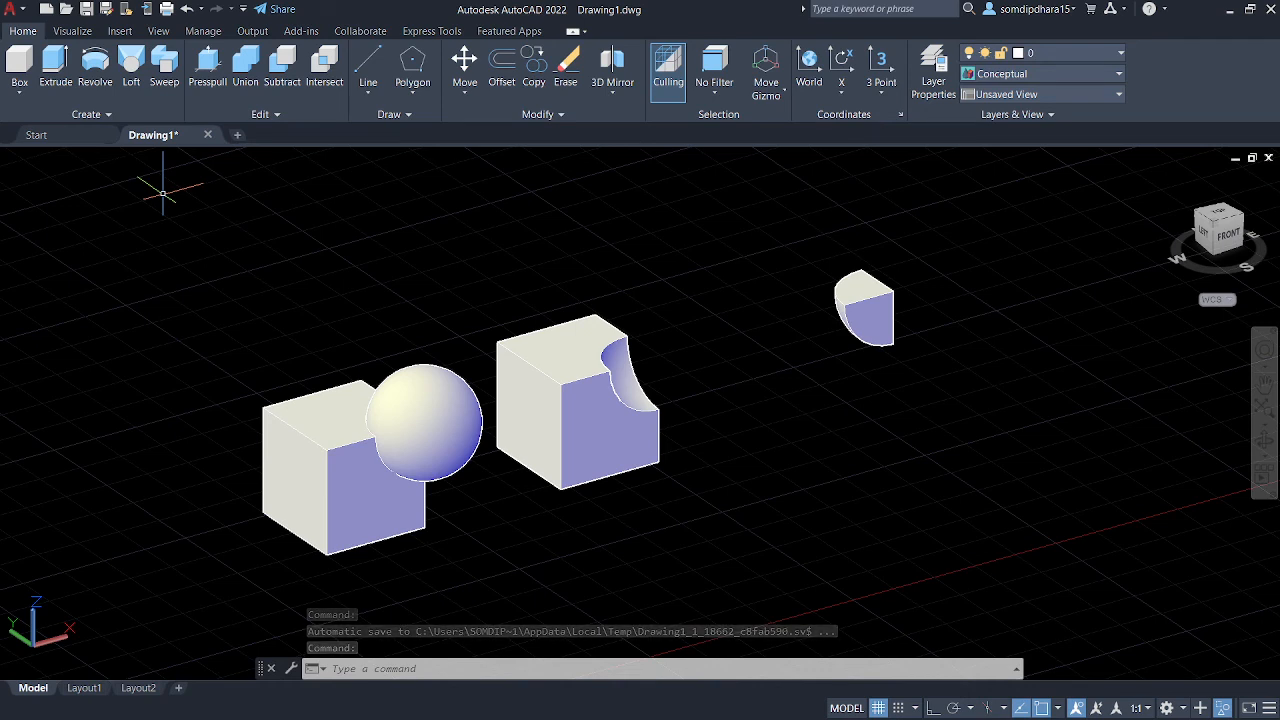
{"action": "right_click", "coordinate": [935, 431]}
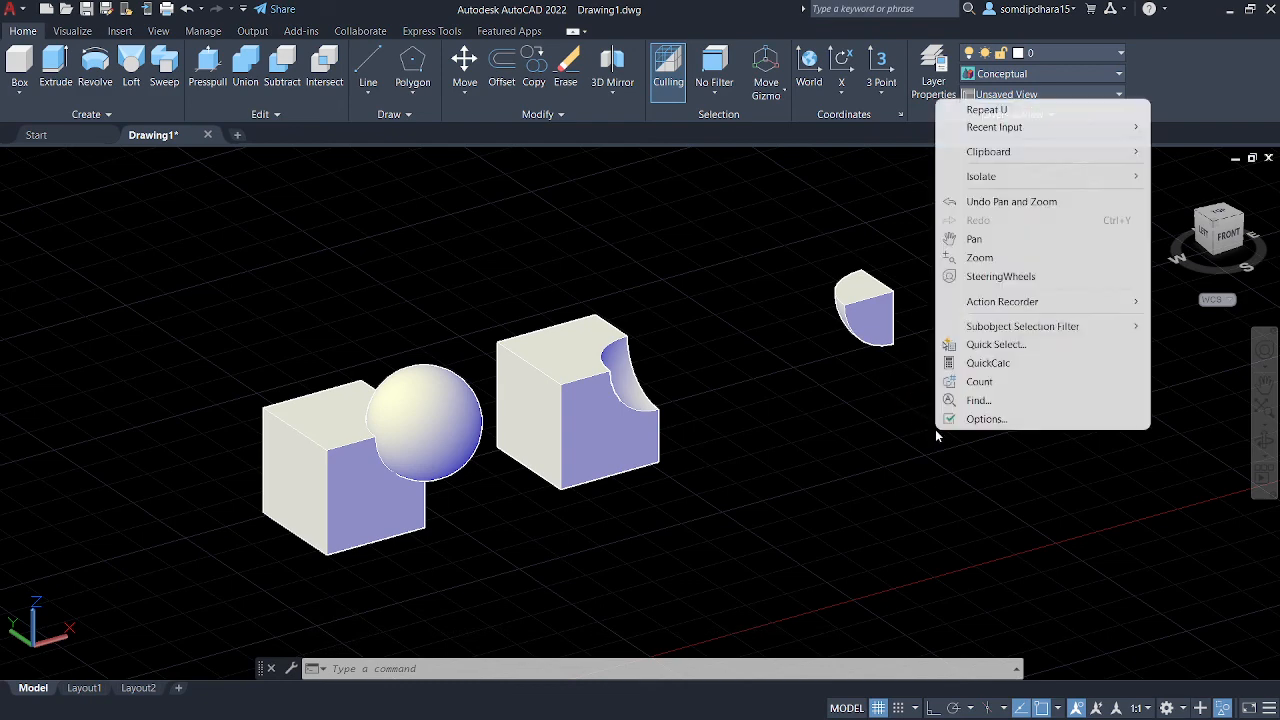
{"action": "mouse_move", "coordinate": [1067, 177]}
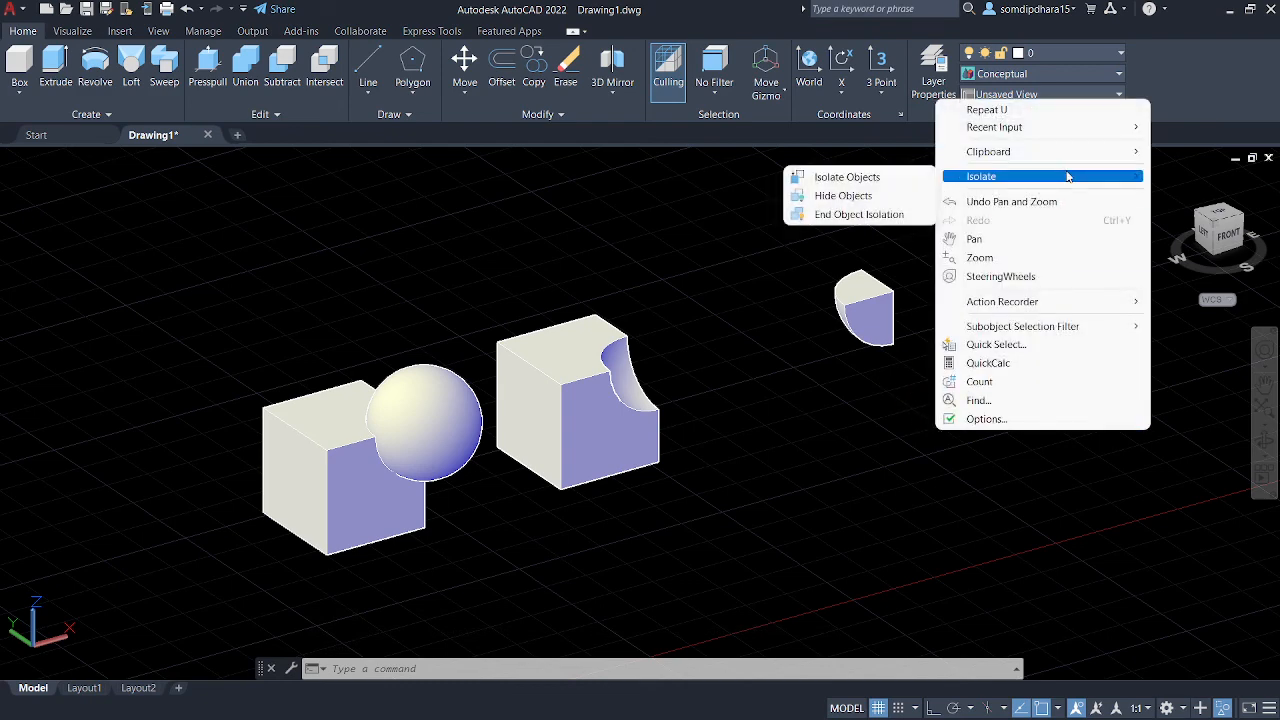
{"action": "left_click", "coordinate": [841, 213]}
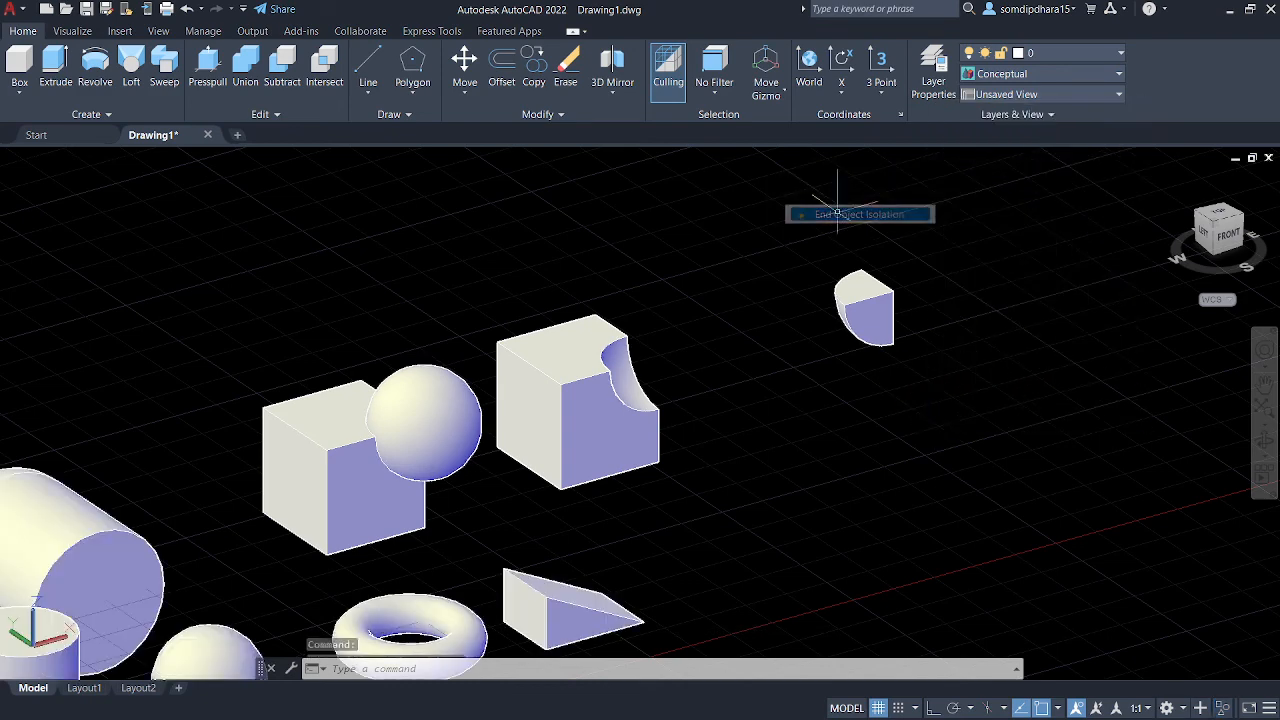
{"action": "middle_click_drag", "start_coordinate": [700, 435], "coordinate": [914, 314]}
{"action": "scroll", "coordinate": [914, 338], "scroll_direction": "down", "scroll_amount": 2}
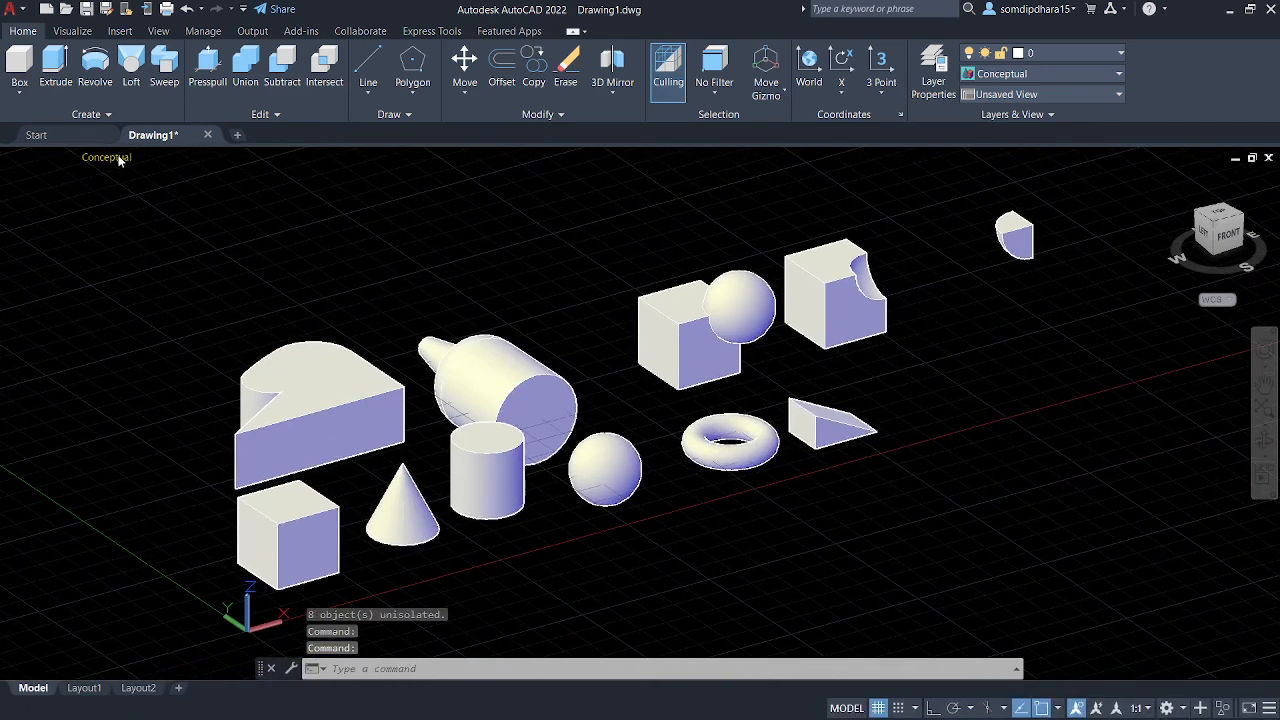
- Set the visual style to 2D Wireframe and minimize the program window
{"action": "left_click", "coordinate": [118, 158]}
{"action": "left_click", "coordinate": [175, 199]}
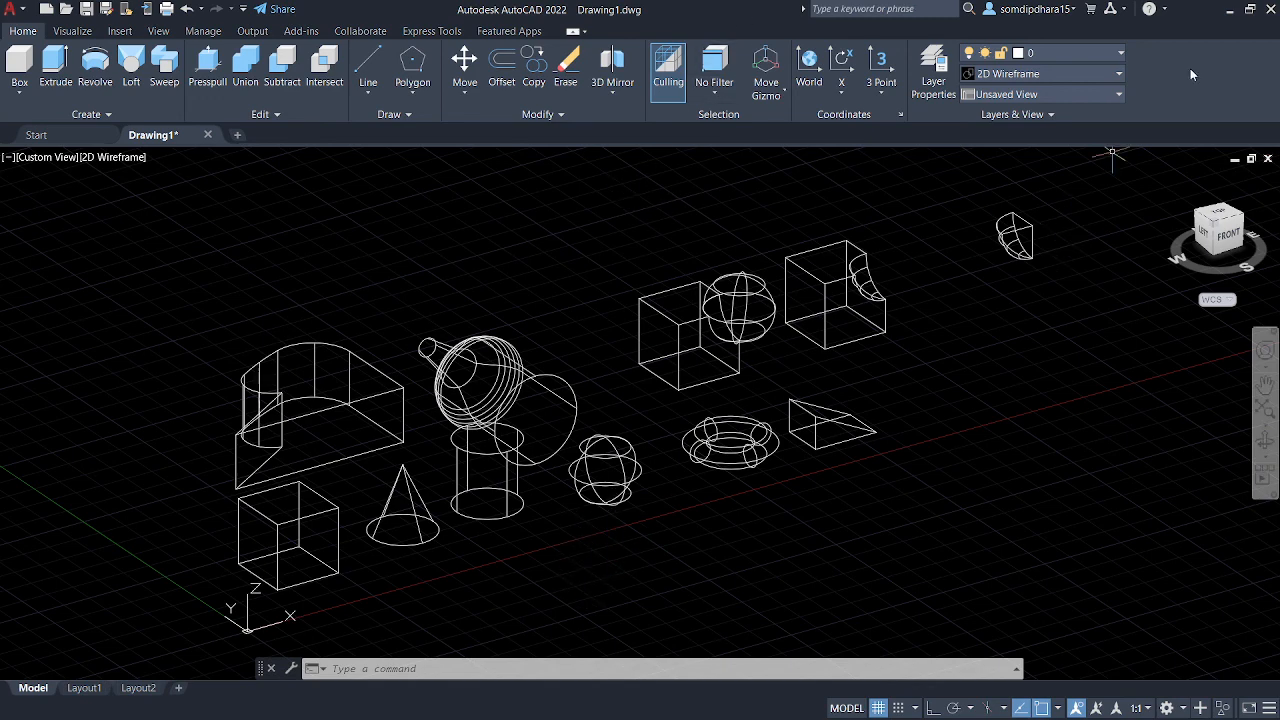
{"action": "left_click", "coordinate": [1228, 12]}
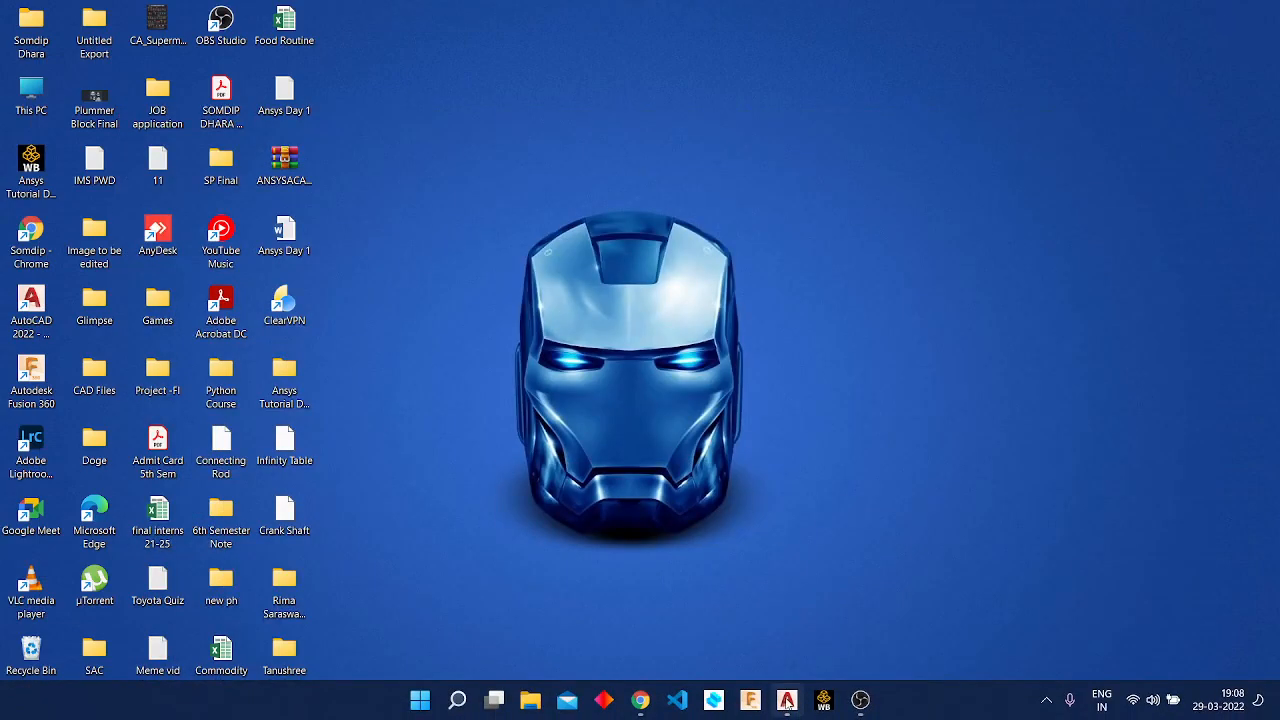